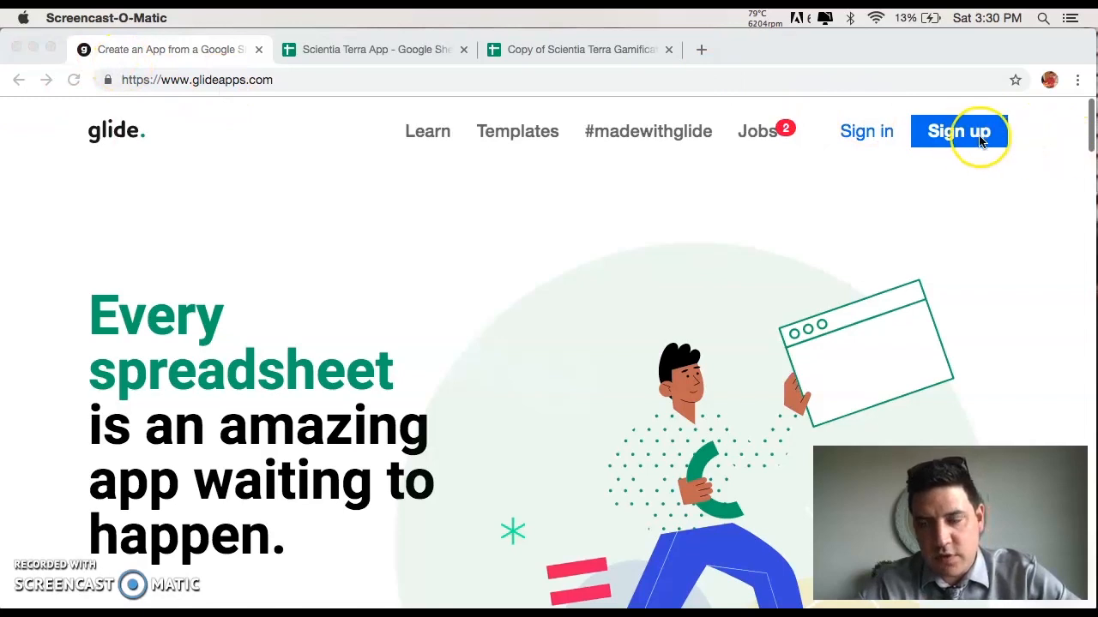
# Sign in to Glide from its home page to reach the list of apps.
pyautogui.click(857, 137)
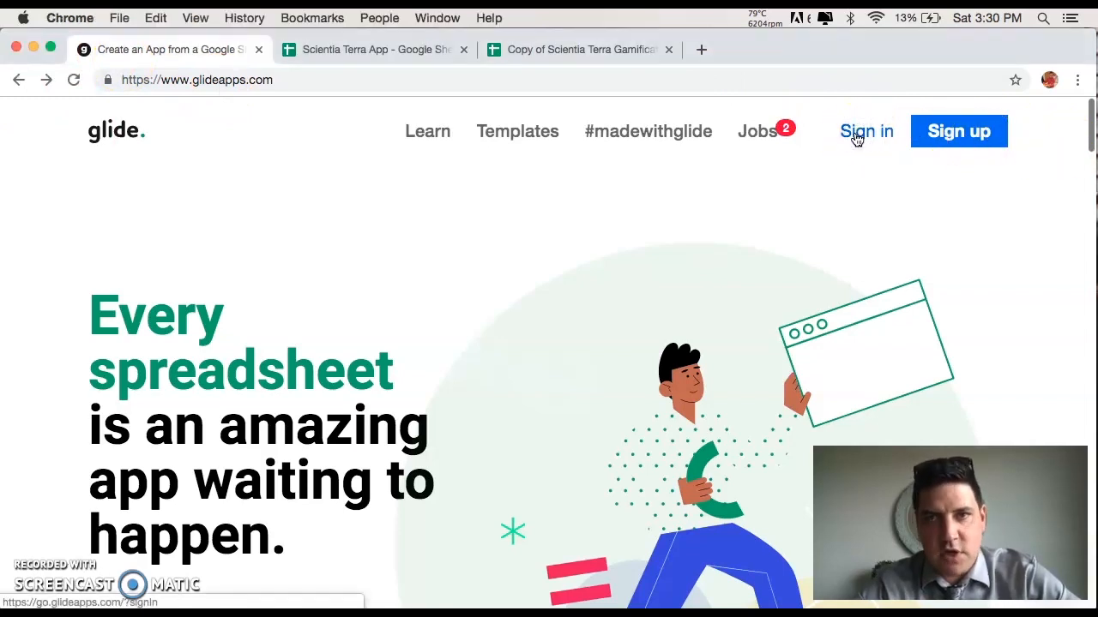
pyautogui.click(857, 137)
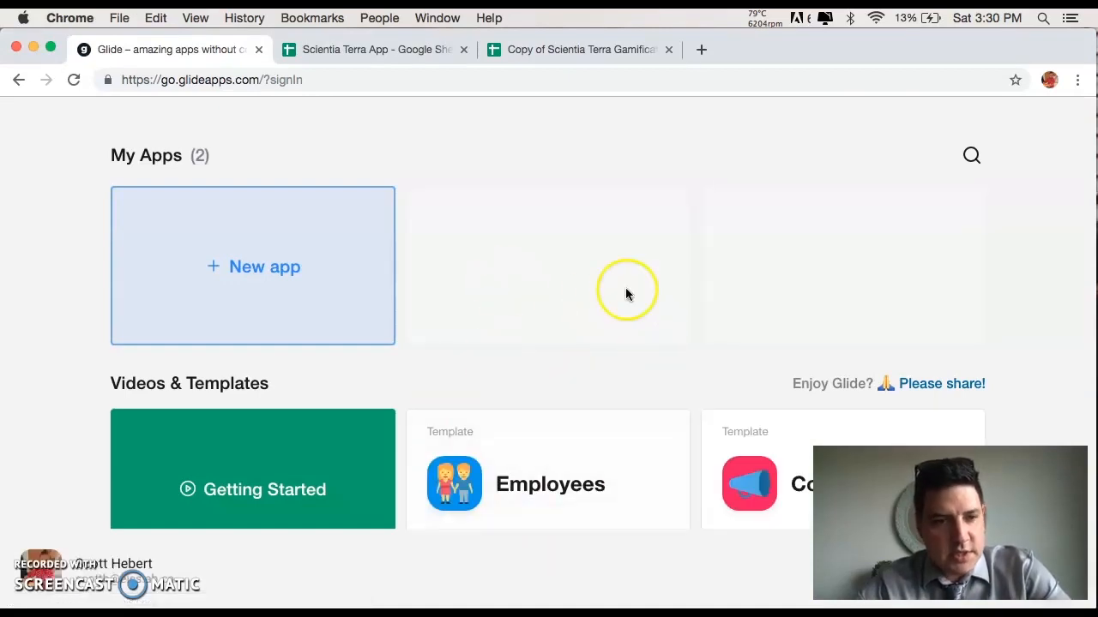
# Switch to the Copy of Scientia Terra Gamification App spreadsheet and look at its file commands, including Make a copy.
pyautogui.click(587, 52)
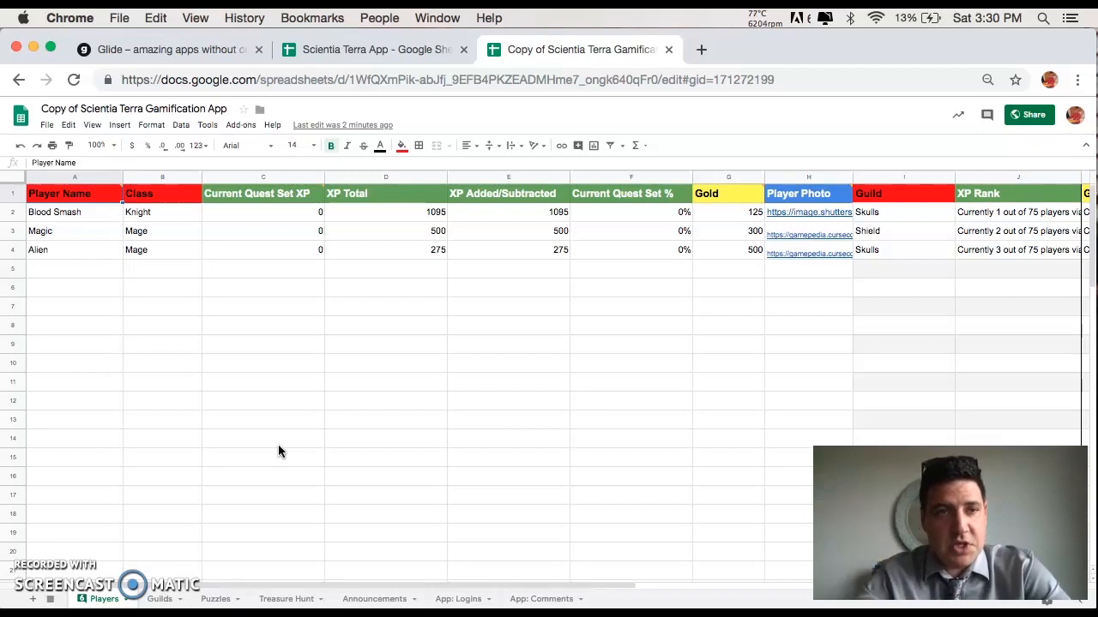
pyautogui.click(47, 124)
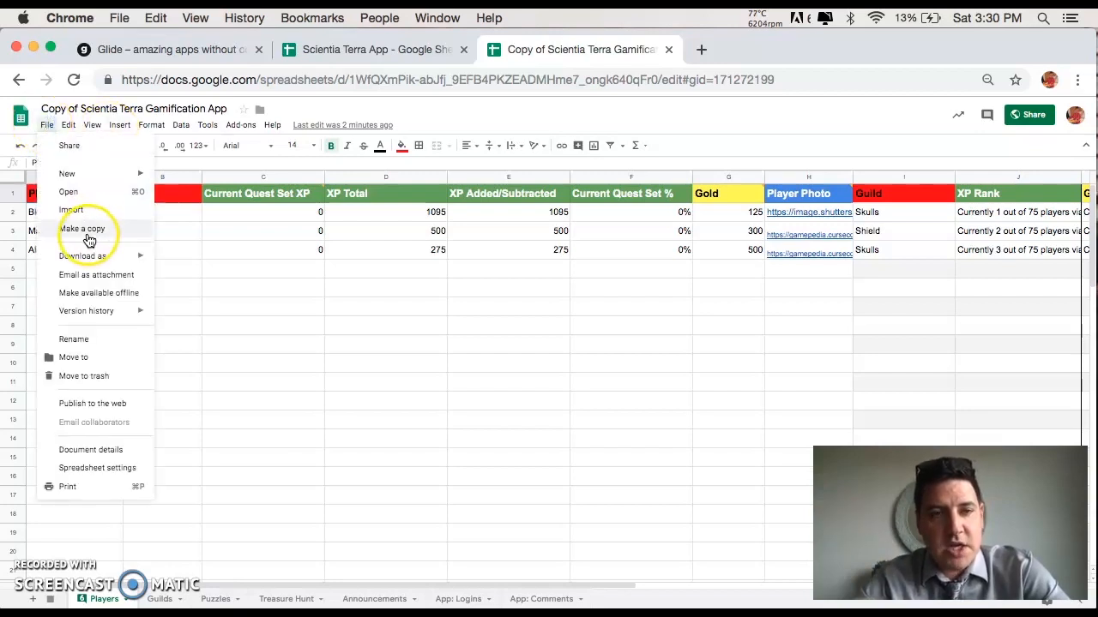
pyautogui.click(394, 408)
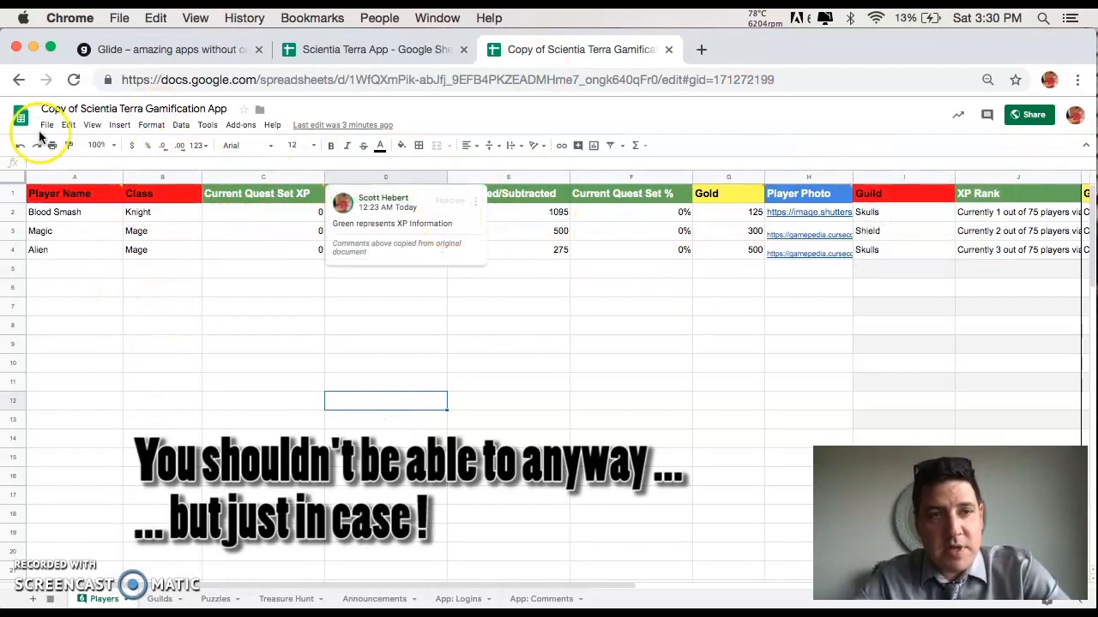
pyautogui.click(46, 125)
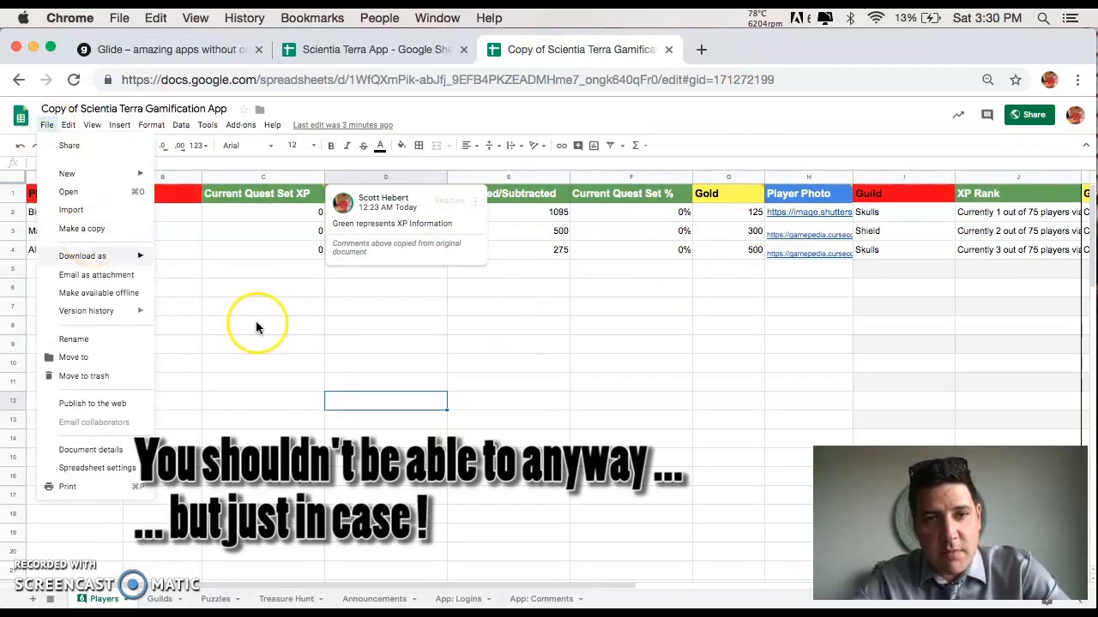
pyautogui.click(600, 440)
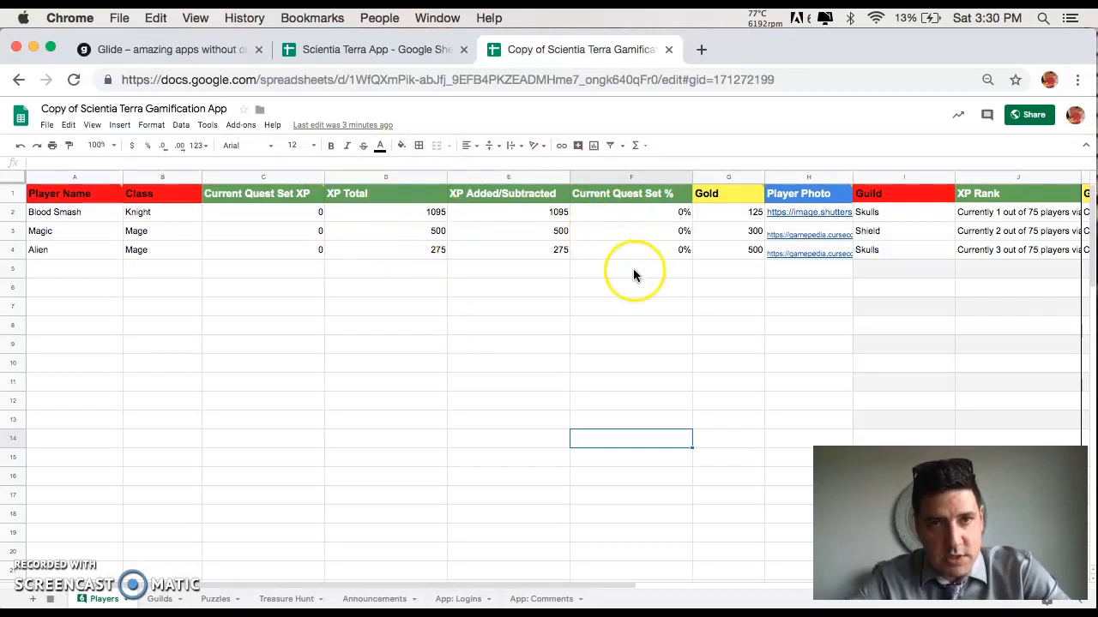
# Return to Glide and browse the app templates offered below the existing apps.
pyautogui.click(178, 49)
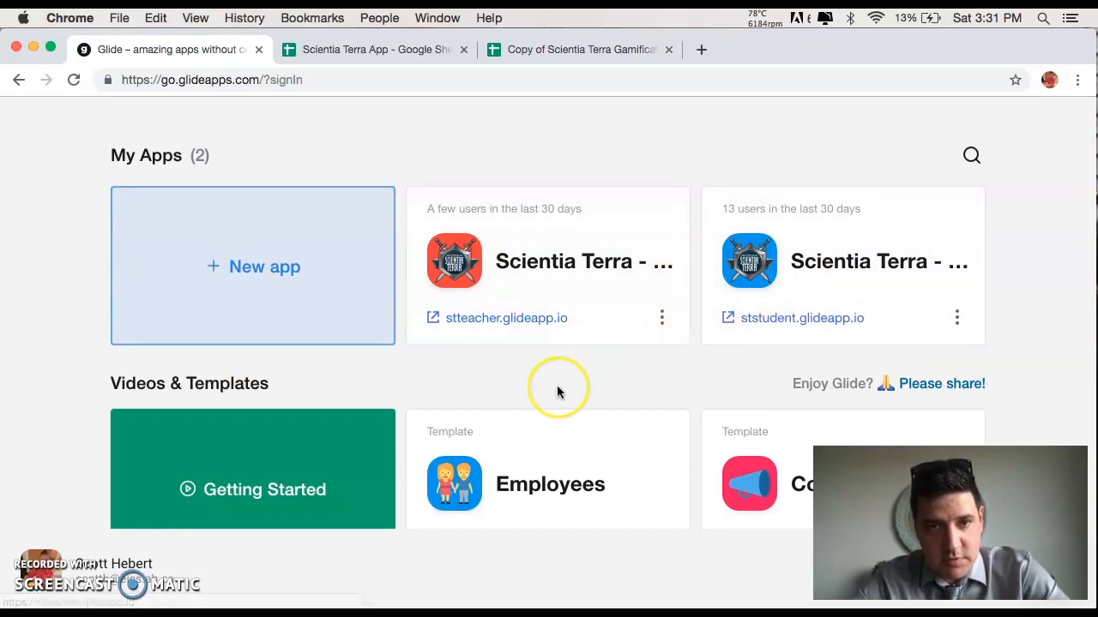
pyautogui.scroll(-5, 558, 388)
pyautogui.scroll(-1, 558, 392)
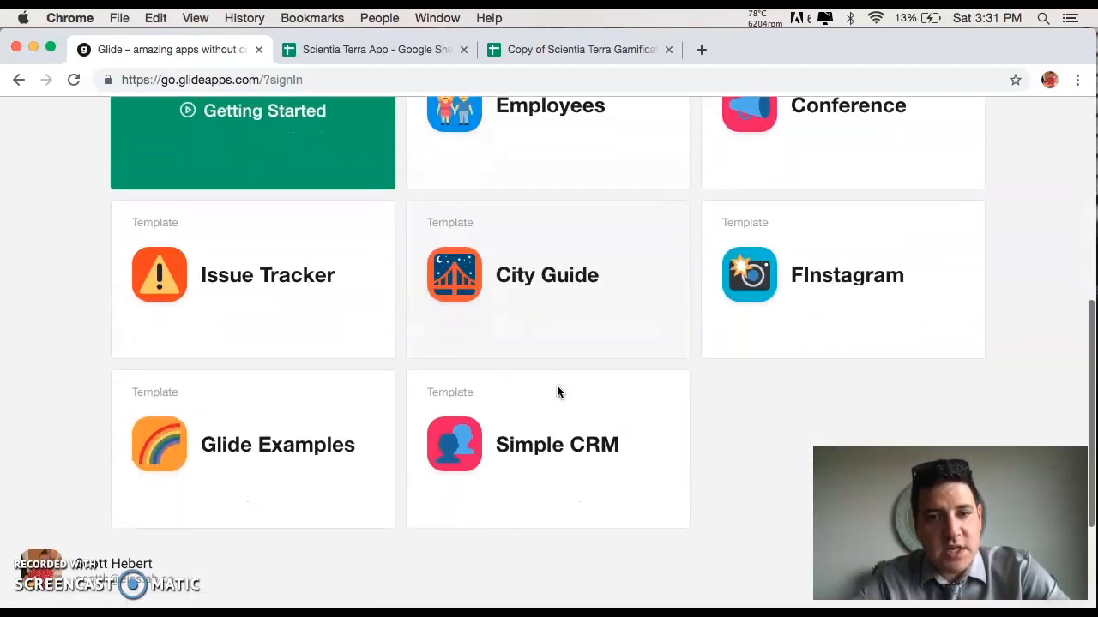
pyautogui.scroll(-1, 557, 392)
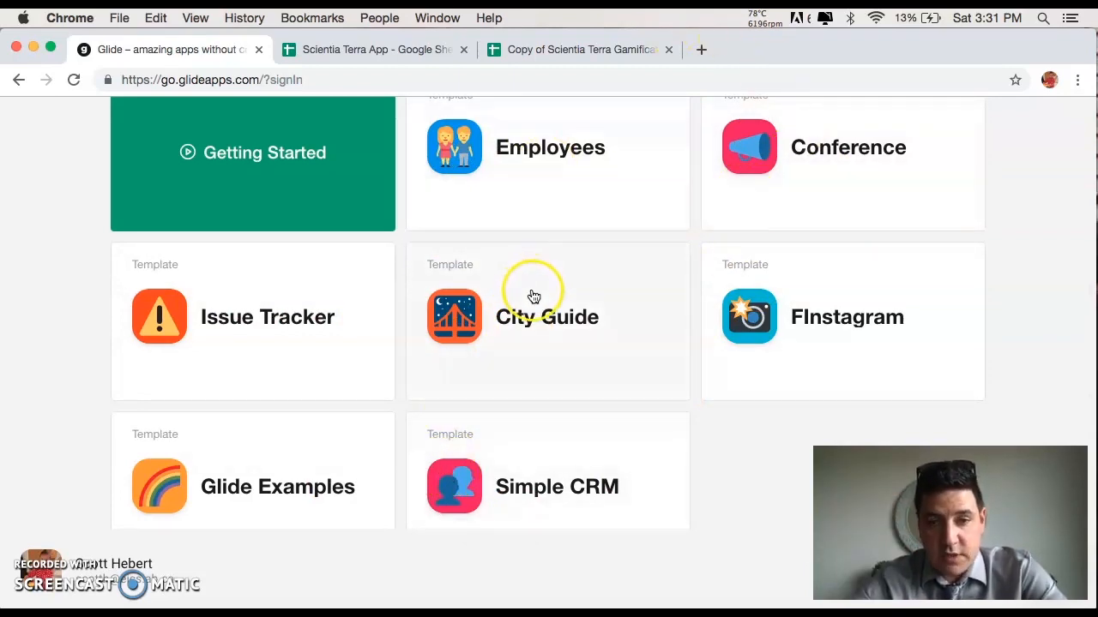
pyautogui.scroll(-1, 500, 428)
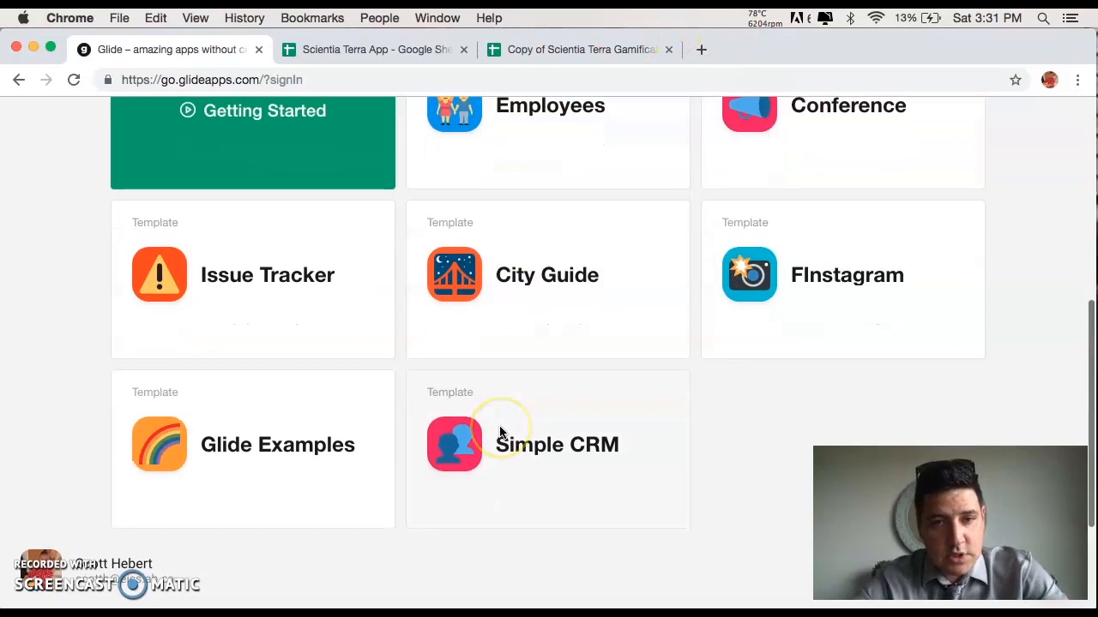
pyautogui.scroll(5, 500, 428)
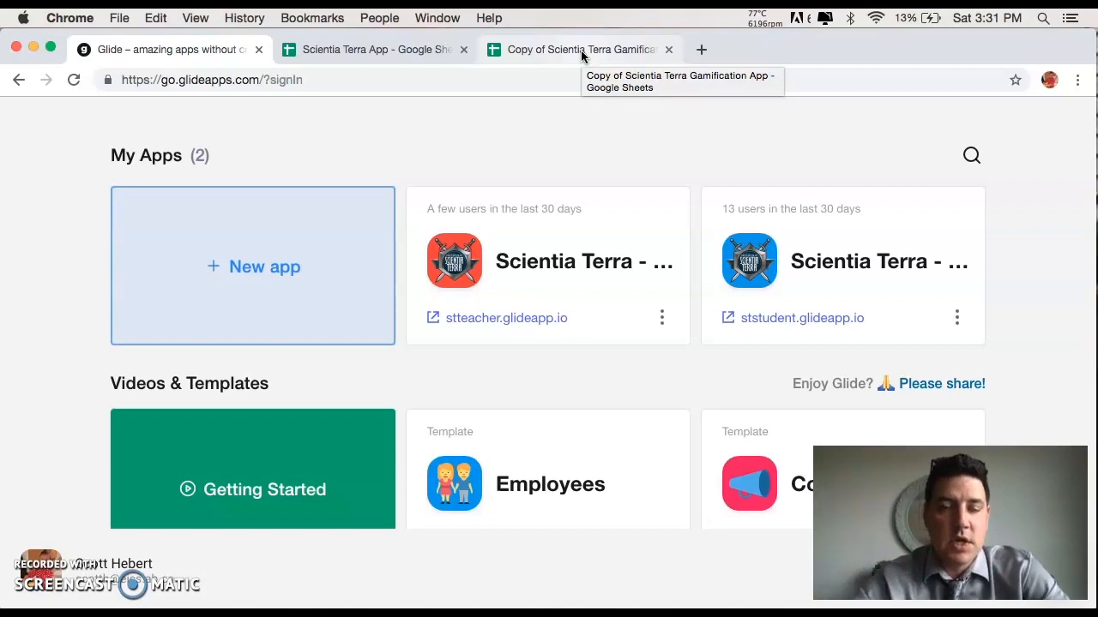
# View the spreadsheets selectable for a new app without choosing one, and compare the copied spreadsheet with Scientia Terra App.
pyautogui.click(248, 275)
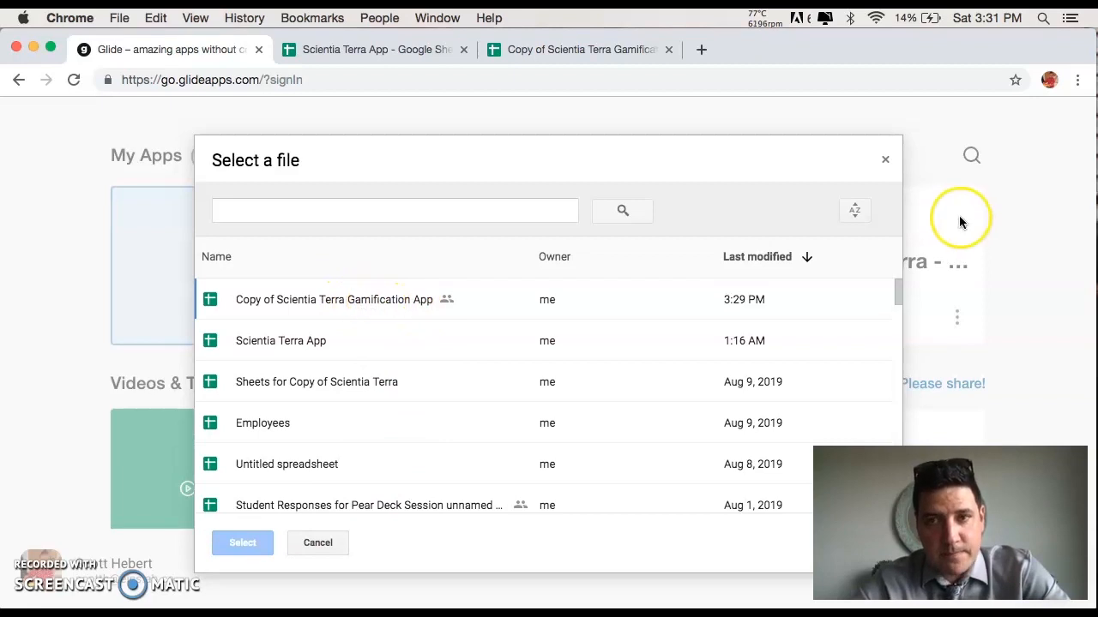
pyautogui.click(884, 162)
pyautogui.click(540, 49)
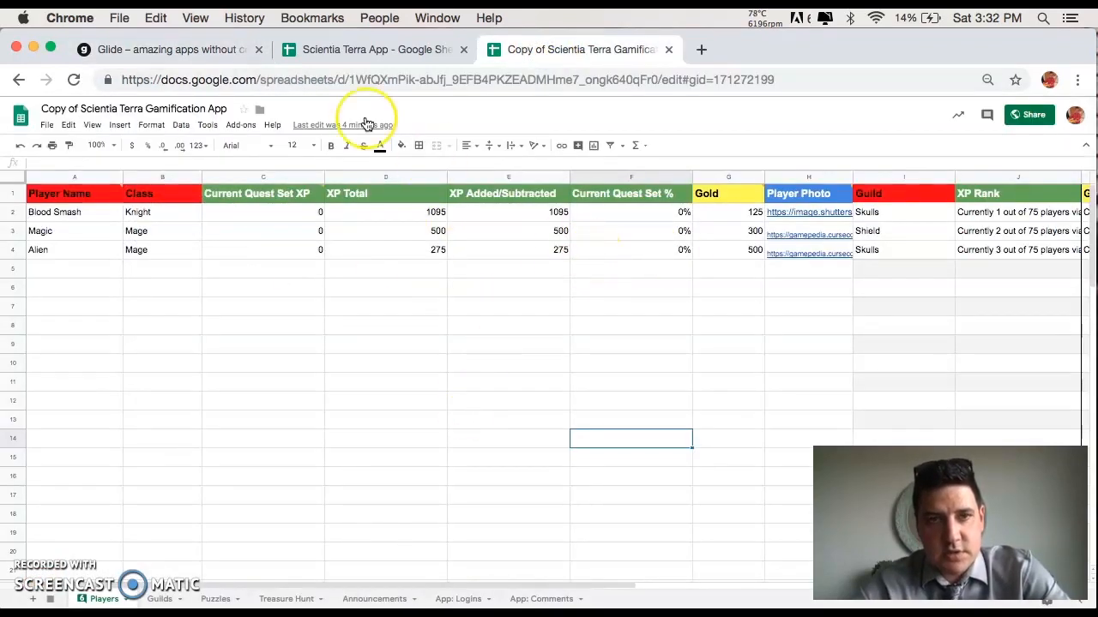
pyautogui.click(336, 51)
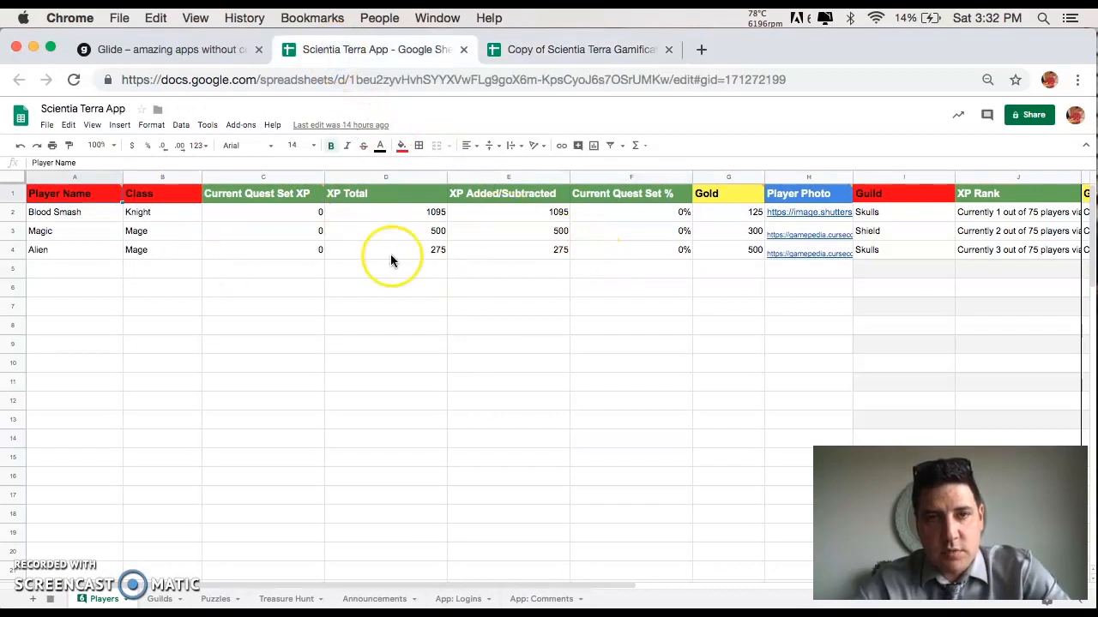
pyautogui.click(187, 49)
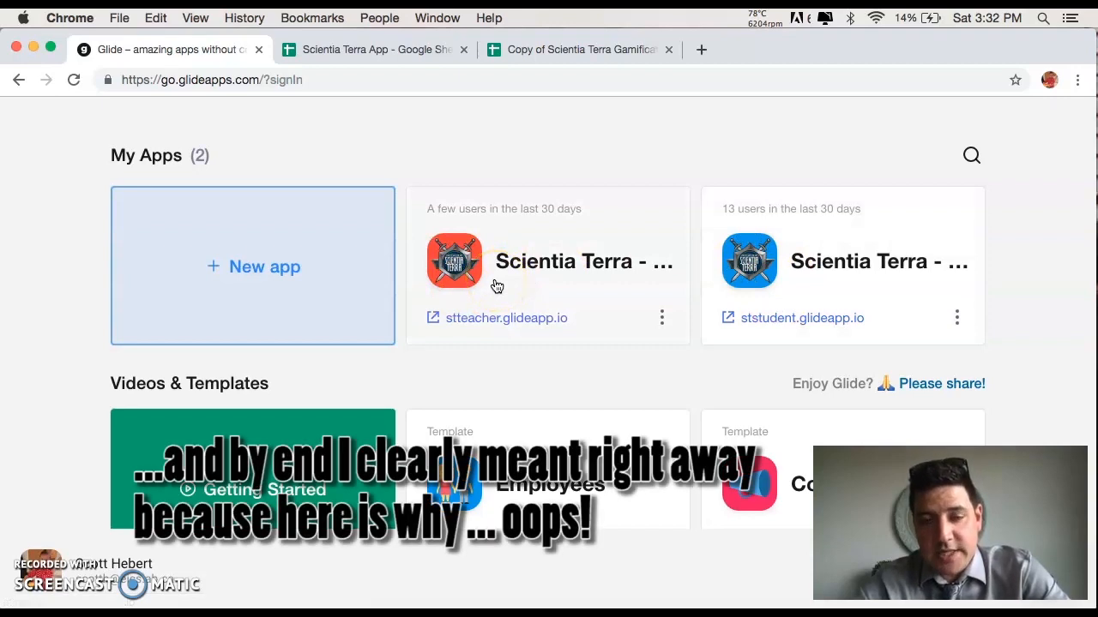
# Open the red-icon Scientia Terra - Teacher app for editing and show its settings.
pyautogui.click(564, 272)
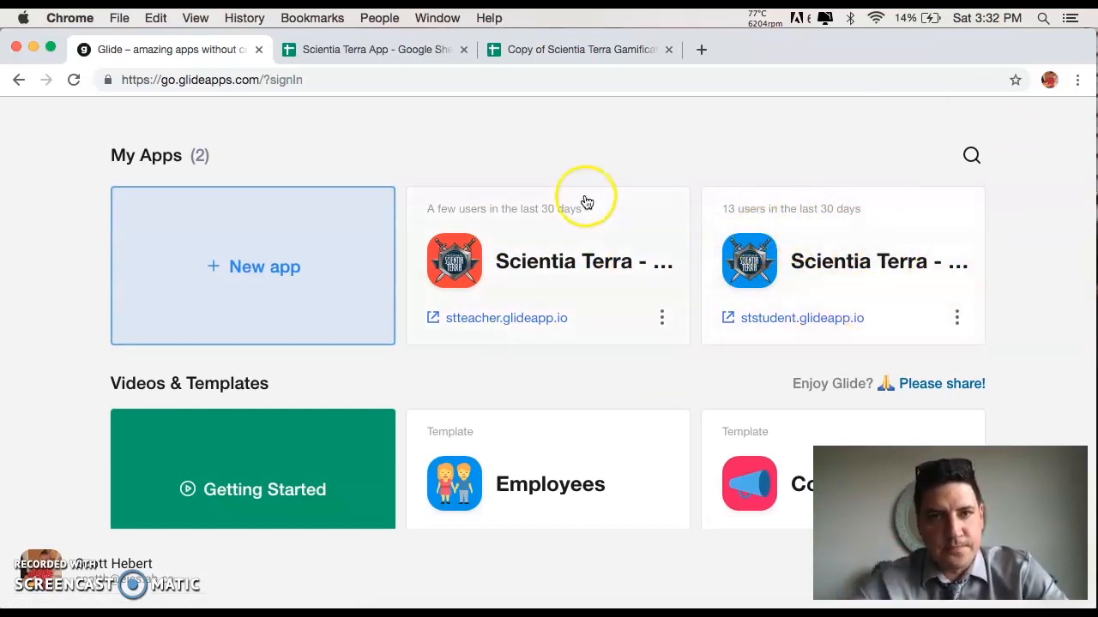
pyautogui.click(543, 275)
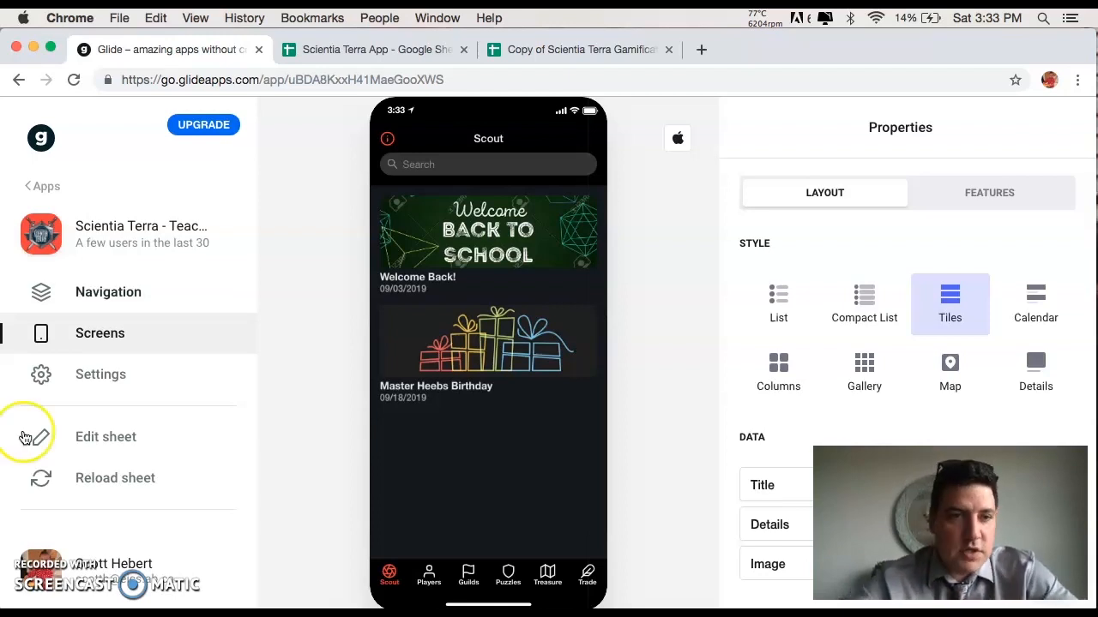
pyautogui.click(120, 237)
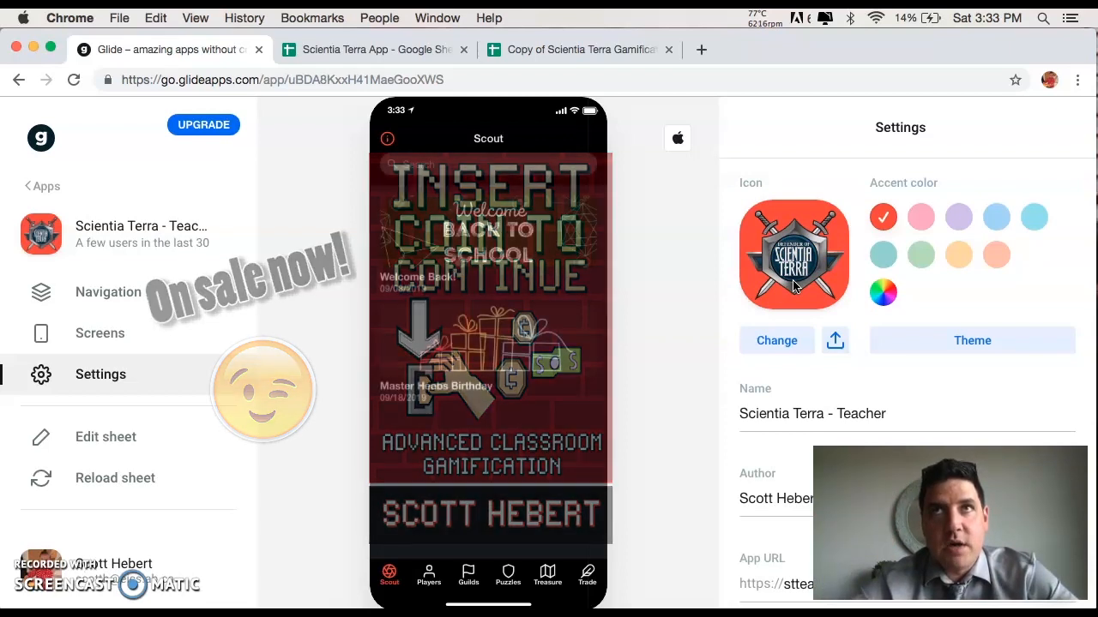
pyautogui.click(808, 263)
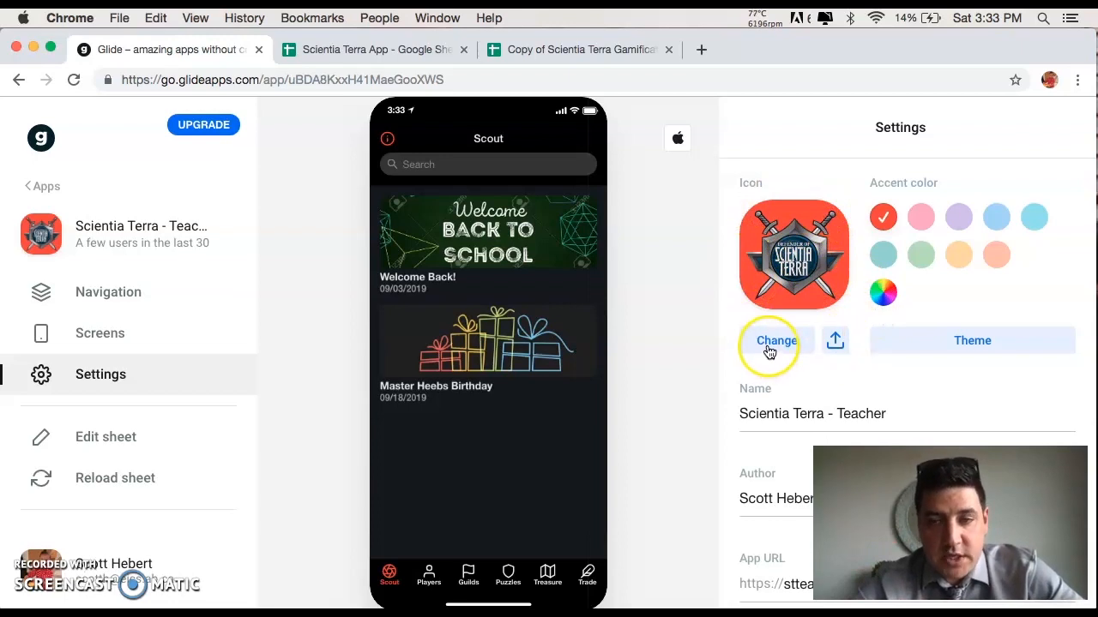
# Try the Light theme on the Teacher app and restore the Dark theme.
pyautogui.click(975, 341)
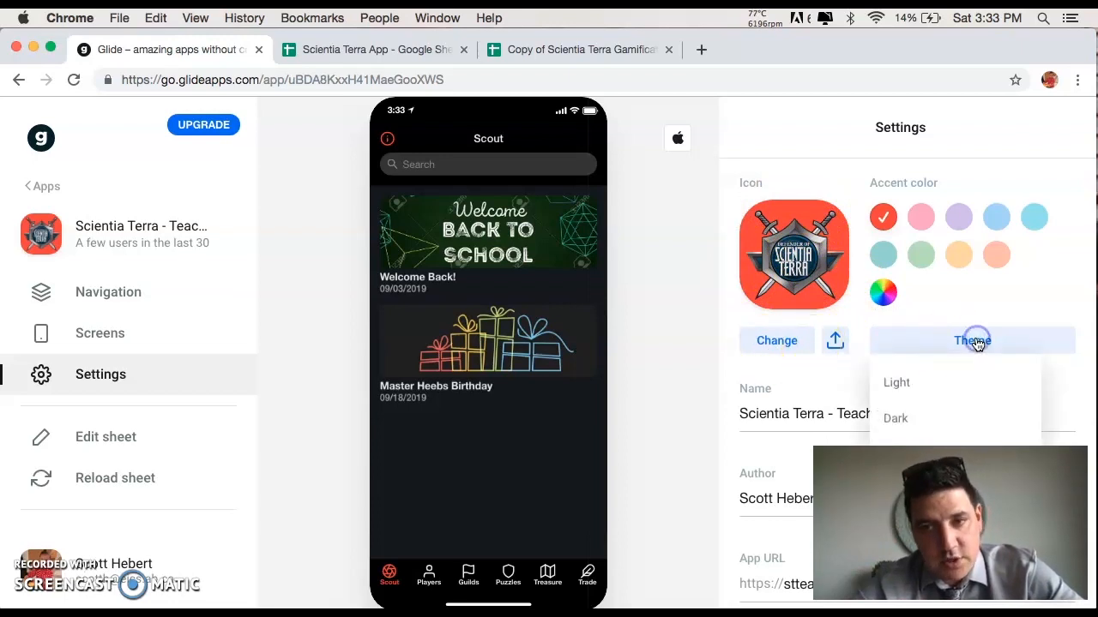
pyautogui.click(910, 386)
pyautogui.click(955, 343)
pyautogui.click(921, 419)
pyautogui.click(958, 342)
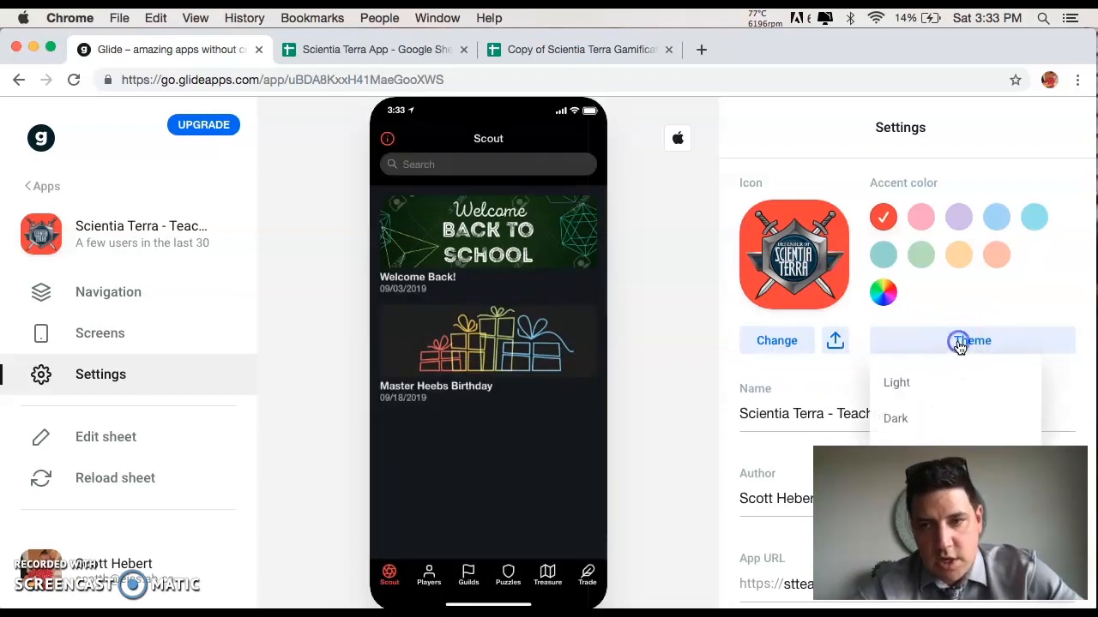
pyautogui.click(943, 333)
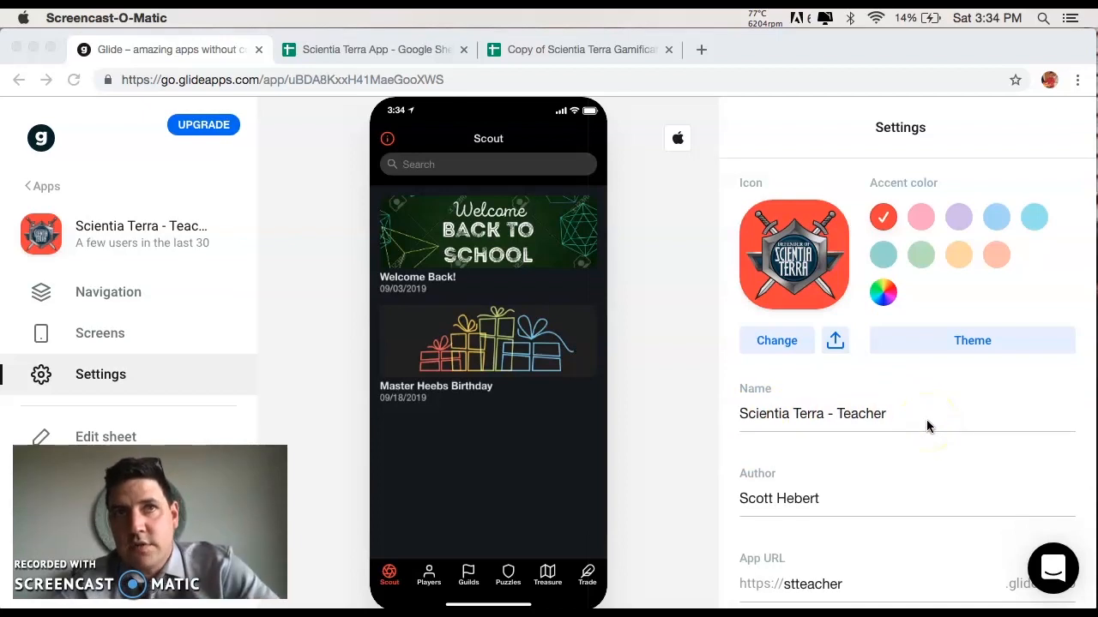
# Review the app's name, author, URL and description settings, and examine the available sign-in methods while keeping Public.
pyautogui.click(744, 421)
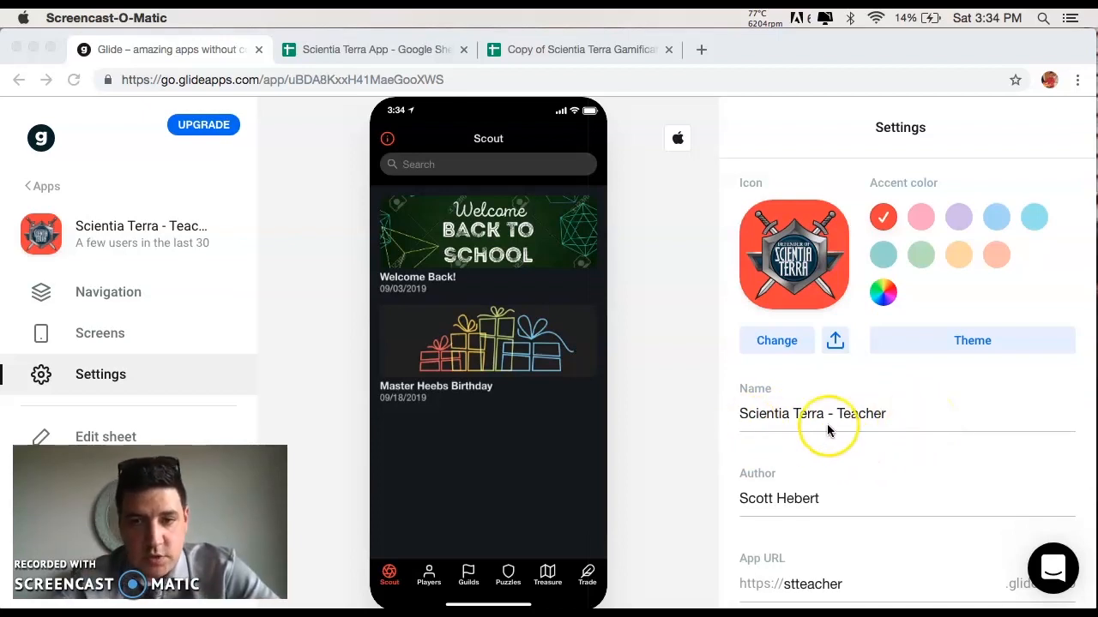
pyautogui.scroll(-4, 770, 507)
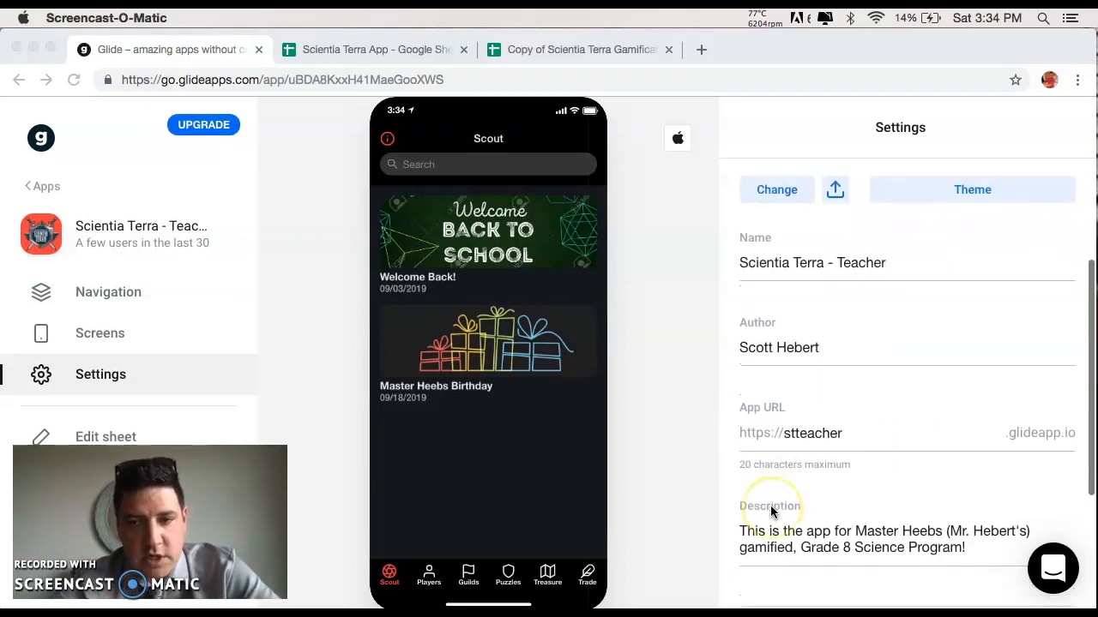
pyautogui.scroll(-1, 770, 512)
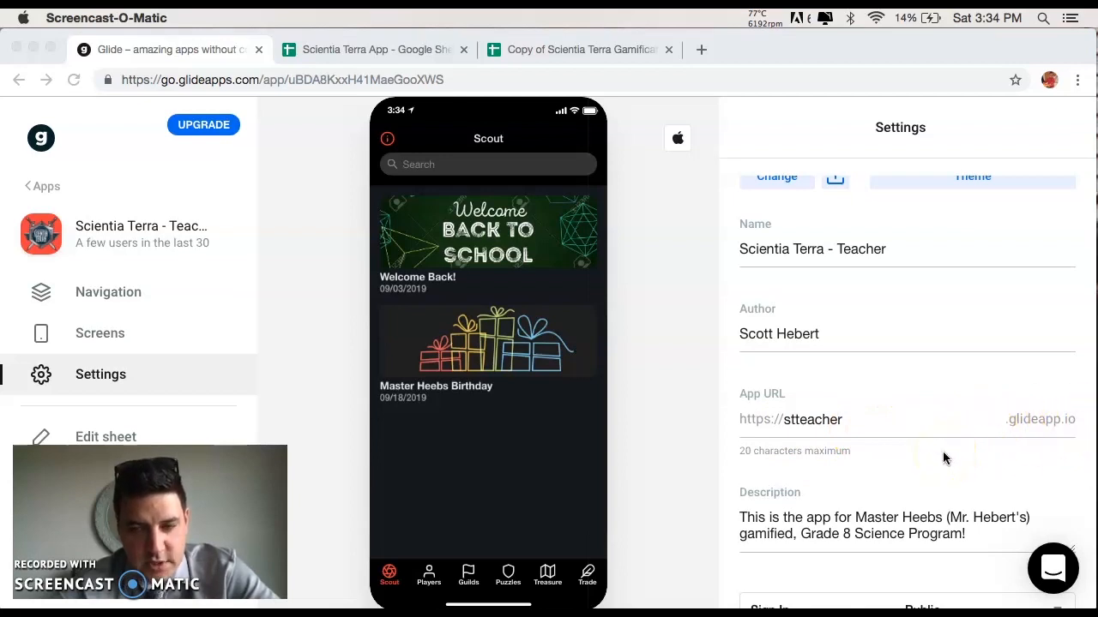
pyautogui.scroll(-2, 943, 451)
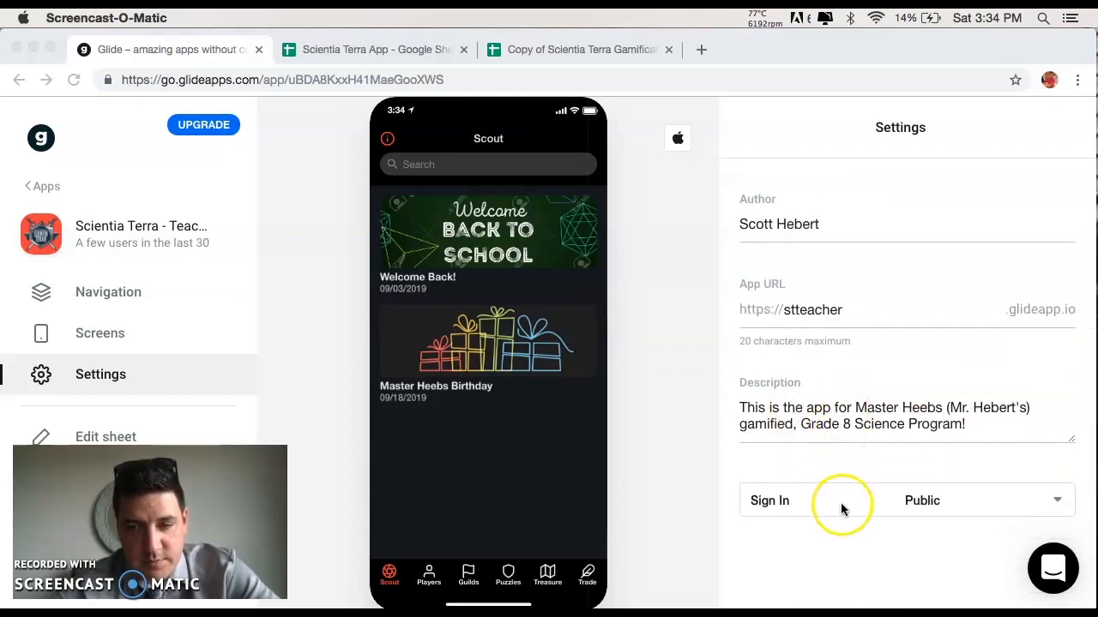
pyautogui.click(881, 499)
pyautogui.click(975, 499)
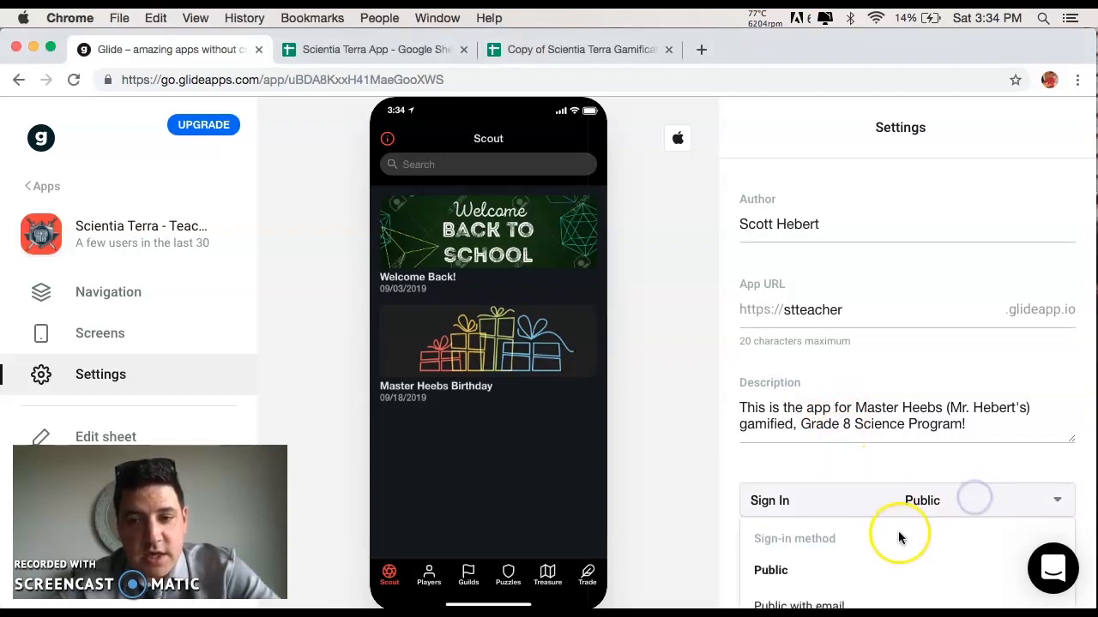
pyautogui.scroll(-2, 899, 537)
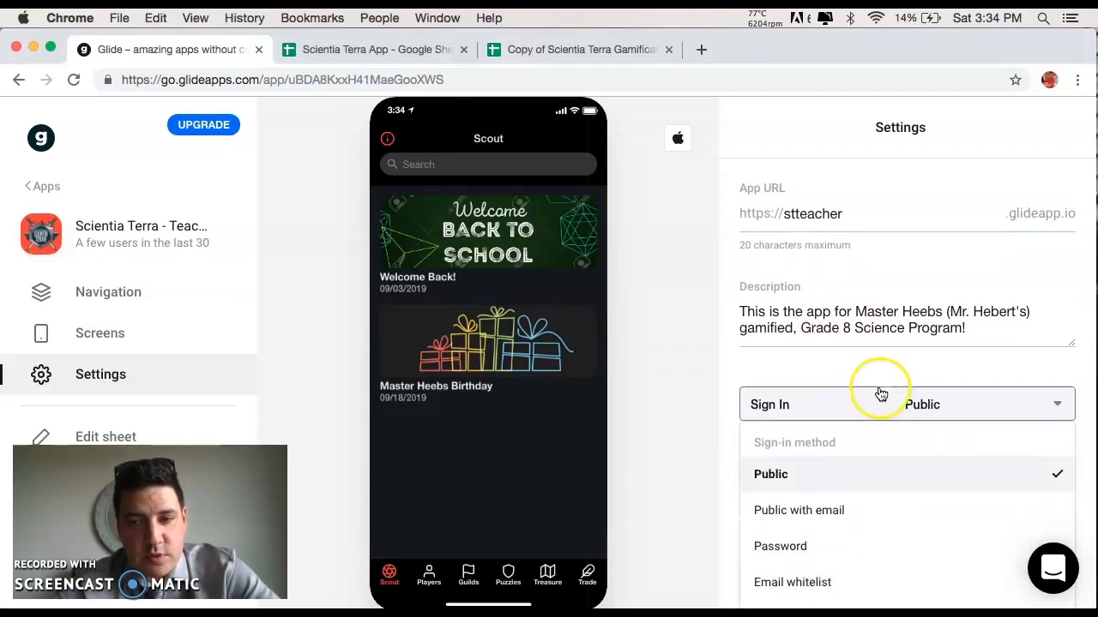
pyautogui.click(907, 404)
pyautogui.scroll(1, 889, 478)
pyautogui.scroll(1, 891, 470)
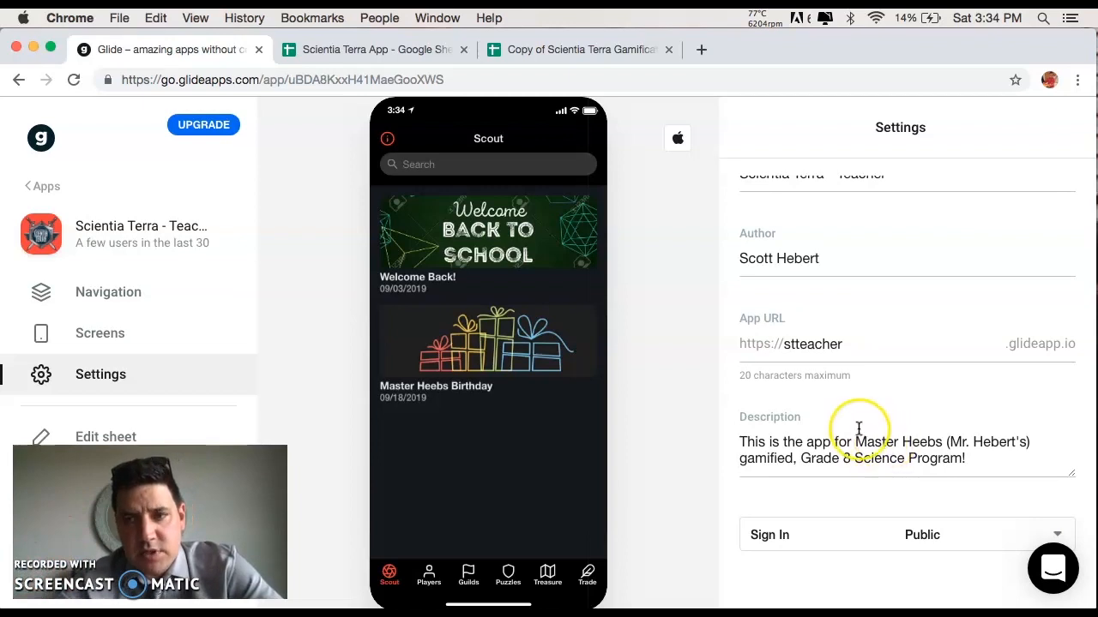
pyautogui.scroll(2, 859, 429)
pyautogui.scroll(2, 858, 429)
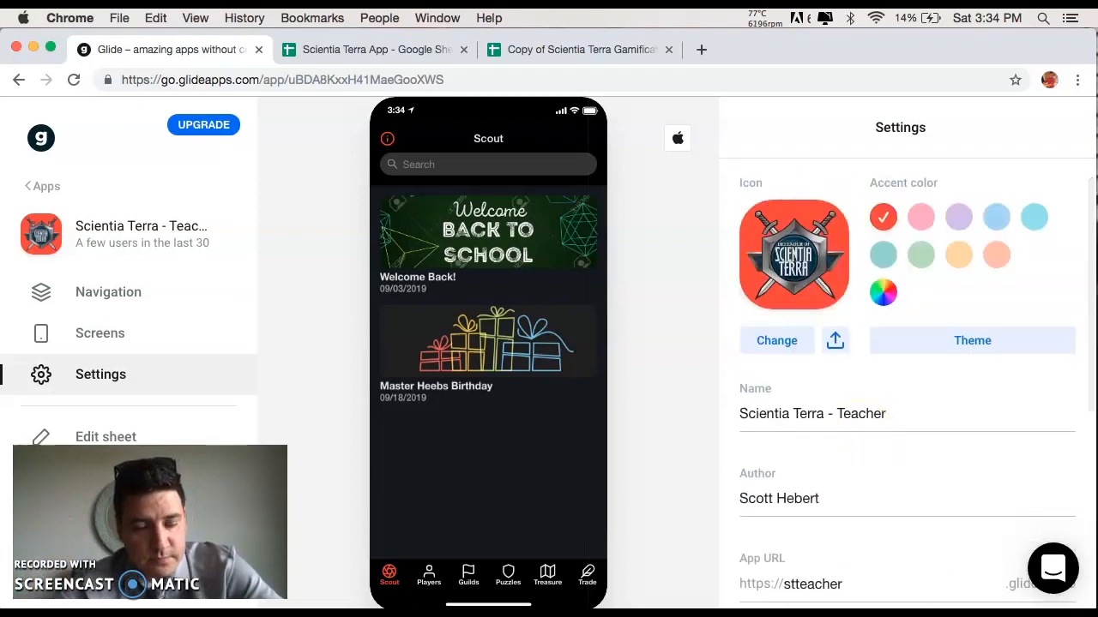
pyautogui.hotkey('alt', 'p')
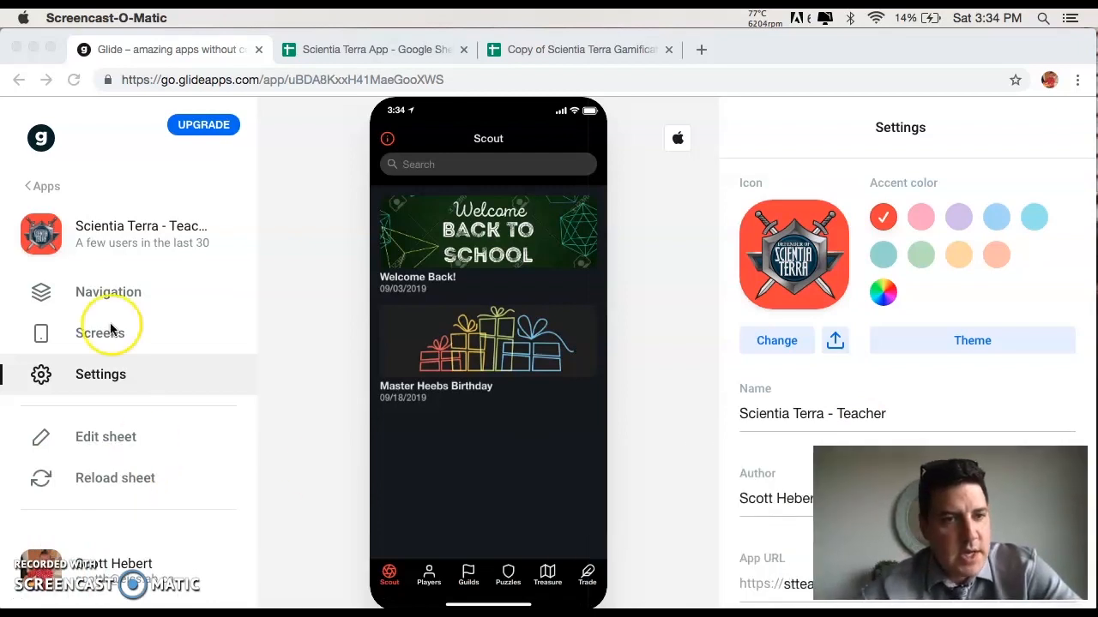
# Show the app's navigation settings and check its tabs against the sheets in the Scientia Terra App spreadsheet.
pyautogui.click(110, 291)
pyautogui.click(94, 298)
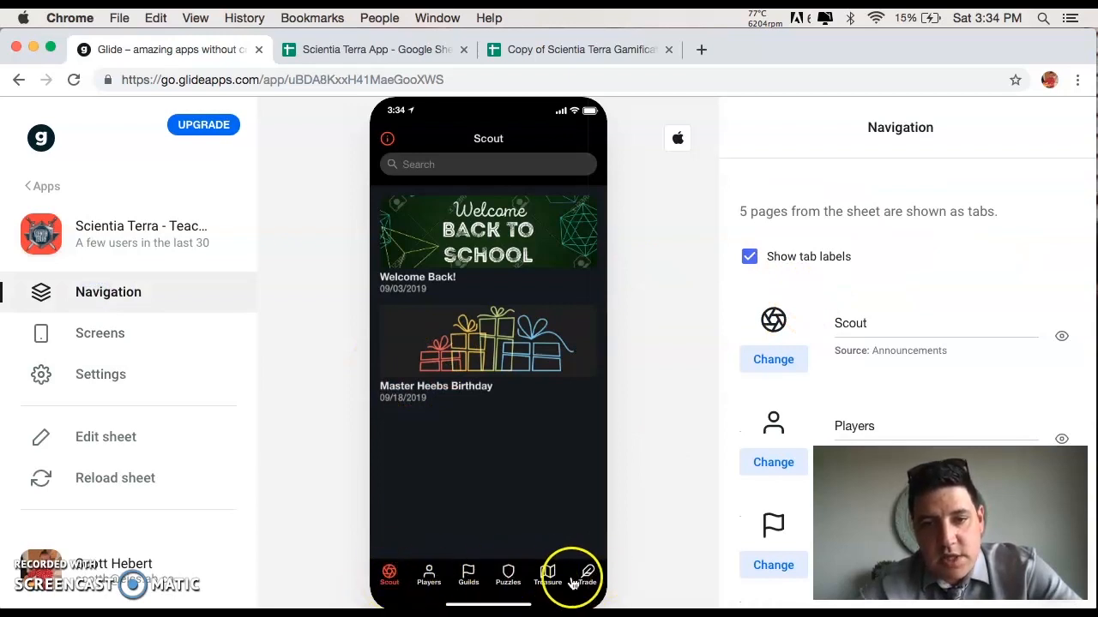
pyautogui.click(385, 53)
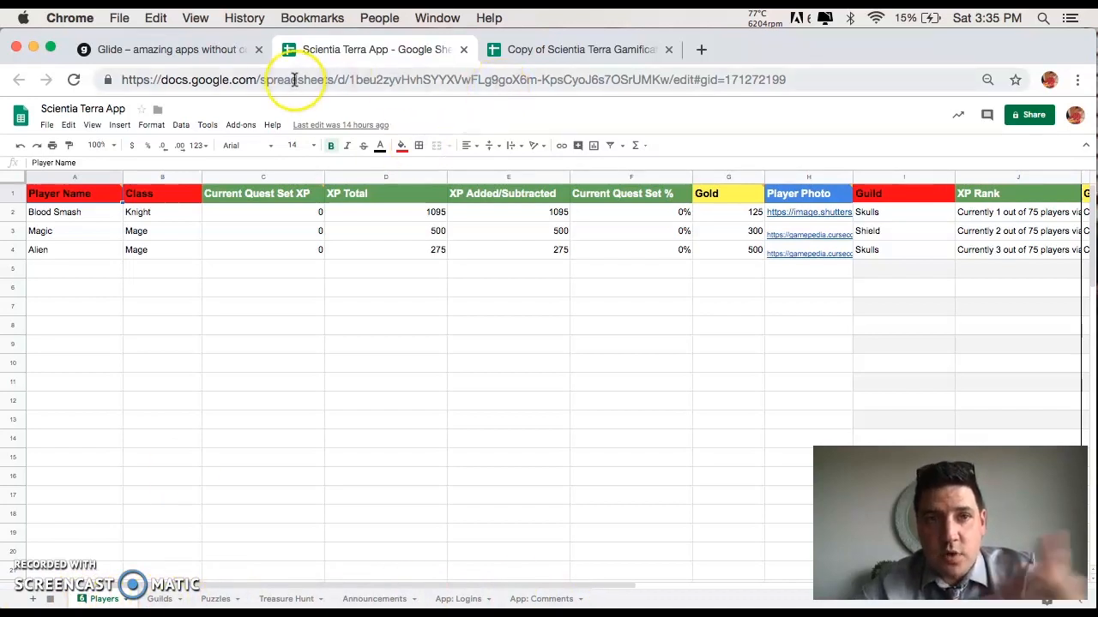
pyautogui.click(219, 50)
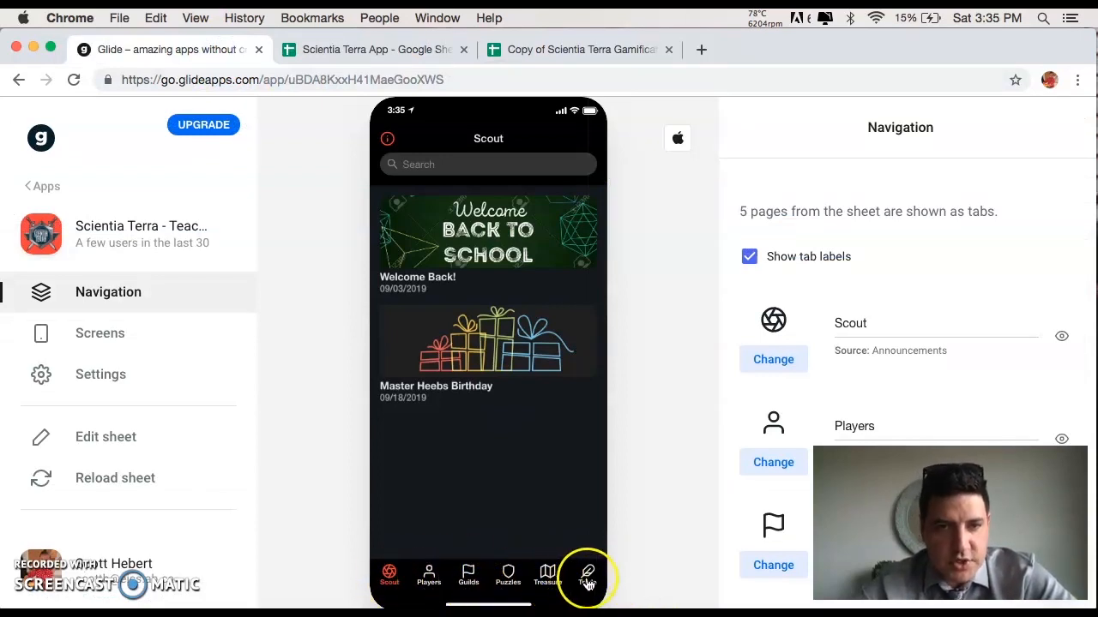
# Check the navigation tabs against the spreadsheet's sheets again, matching the Scout tab to its Announcements source sheet.
pyautogui.click(330, 47)
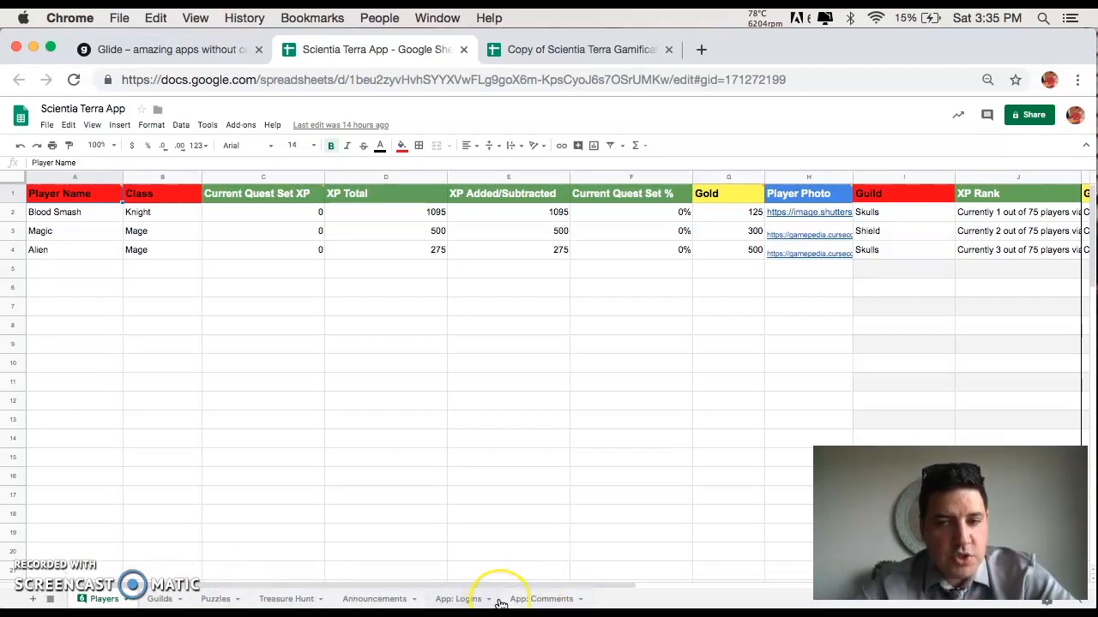
pyautogui.click(191, 44)
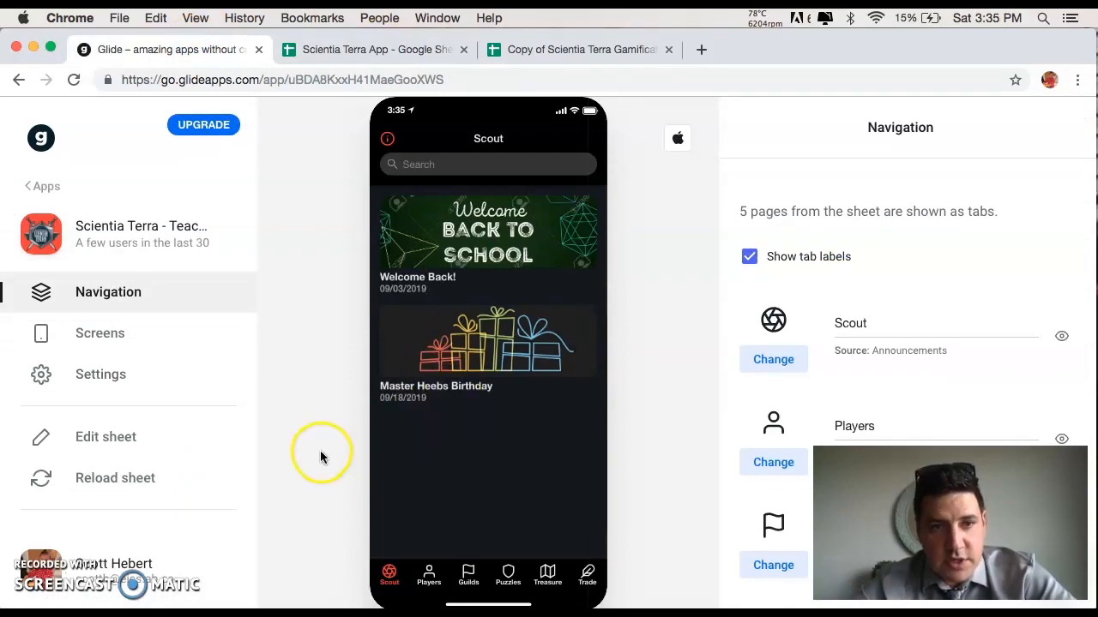
pyautogui.click(1095, 428)
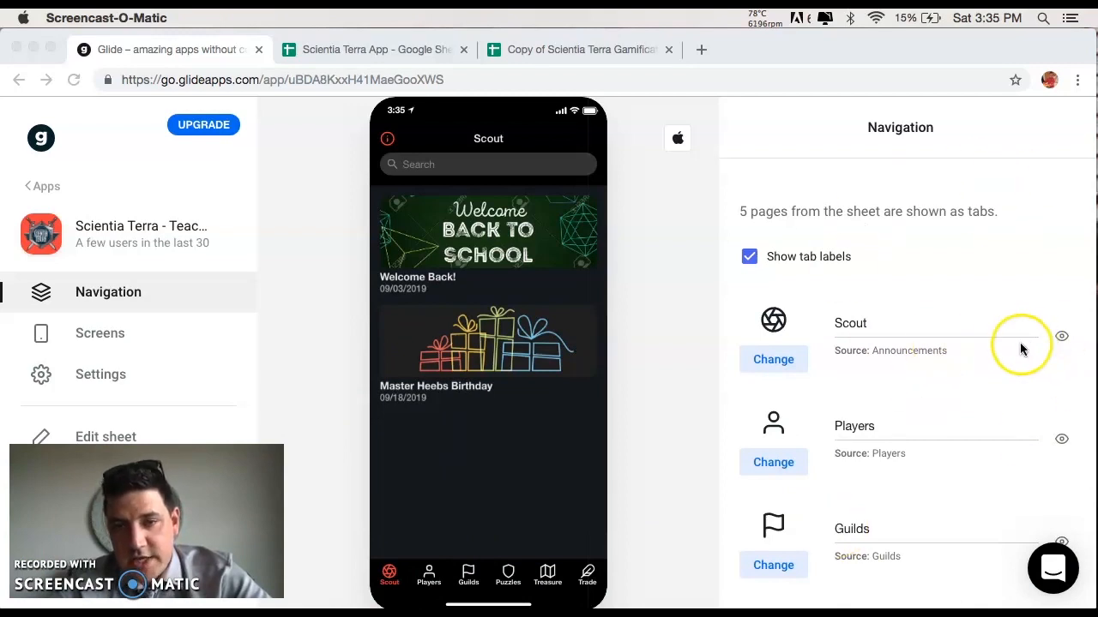
pyautogui.click(893, 331)
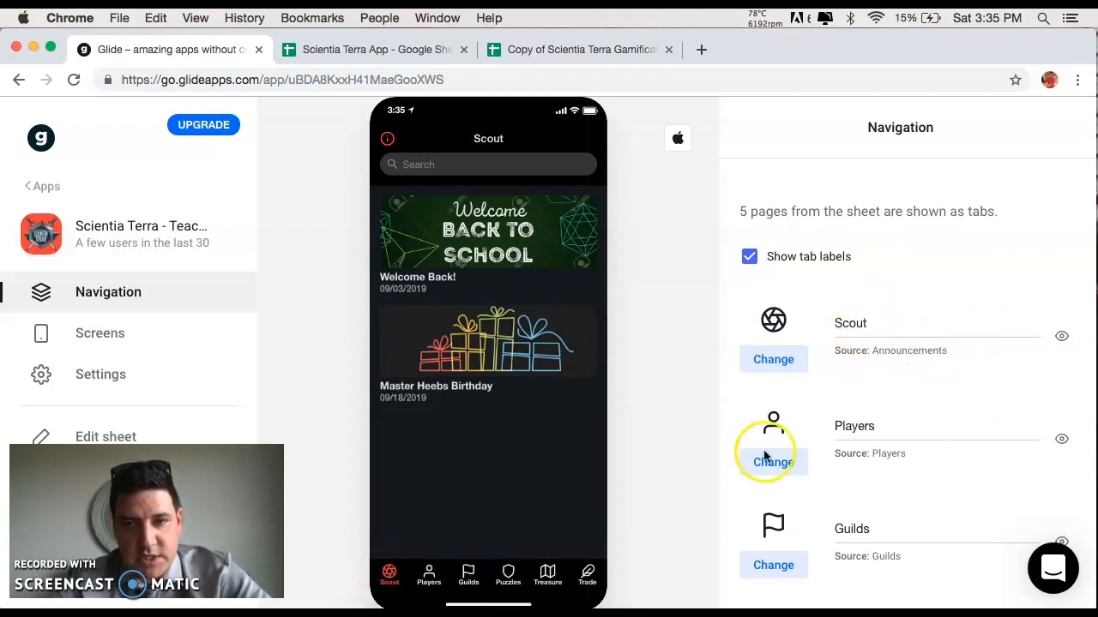
pyautogui.click(403, 51)
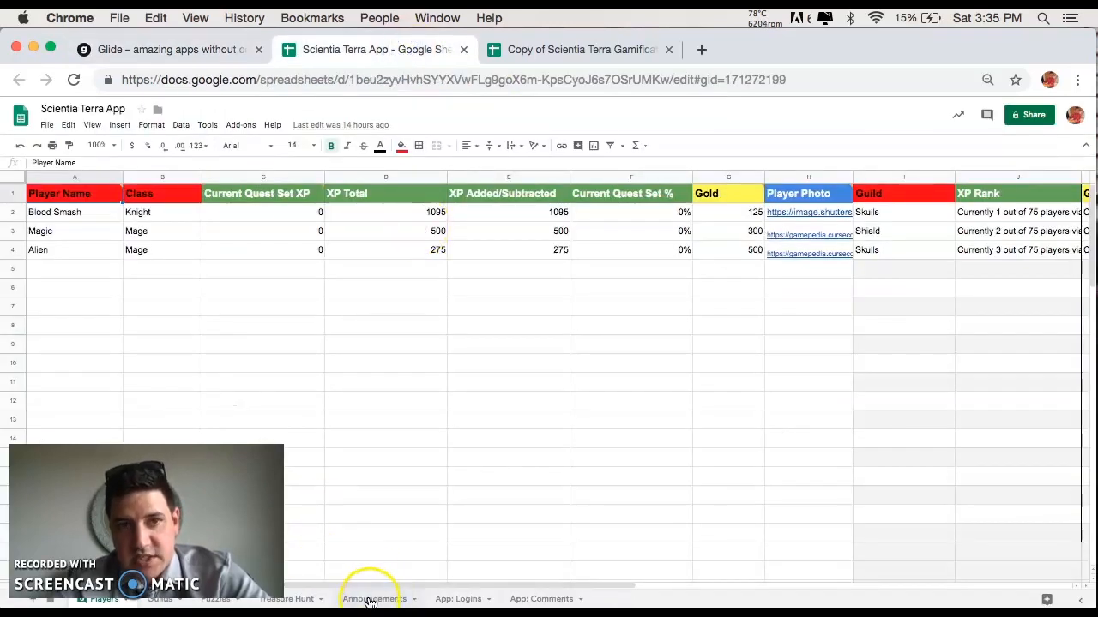
pyautogui.click(199, 49)
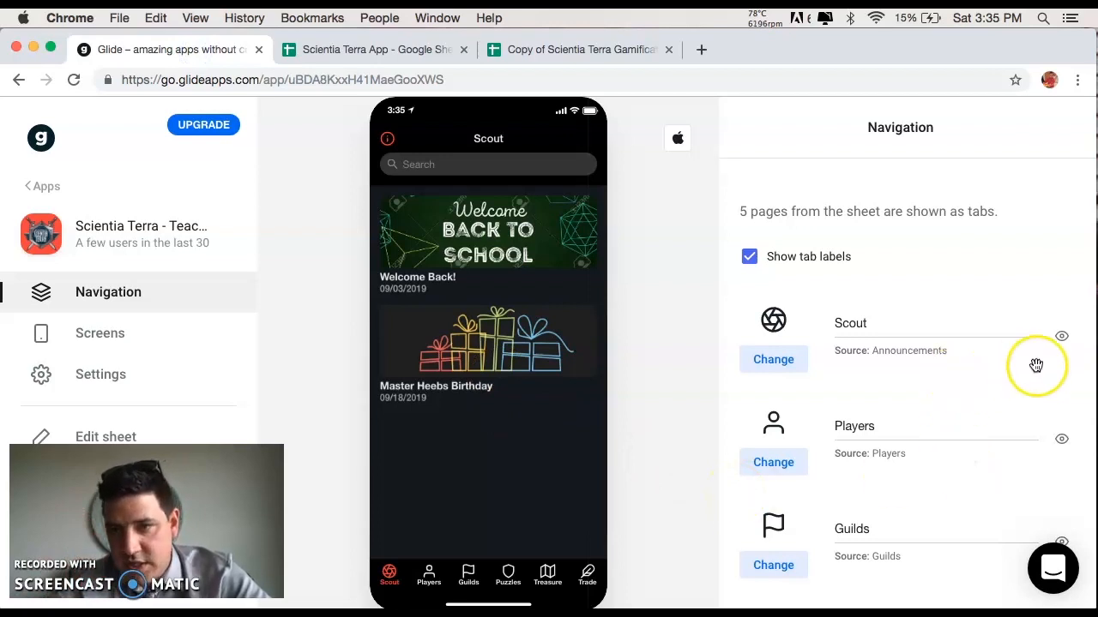
# Try hiding the Scout tab from the app's navigation and restore its visibility, keeping it as the first tab.
pyautogui.click(1067, 346)
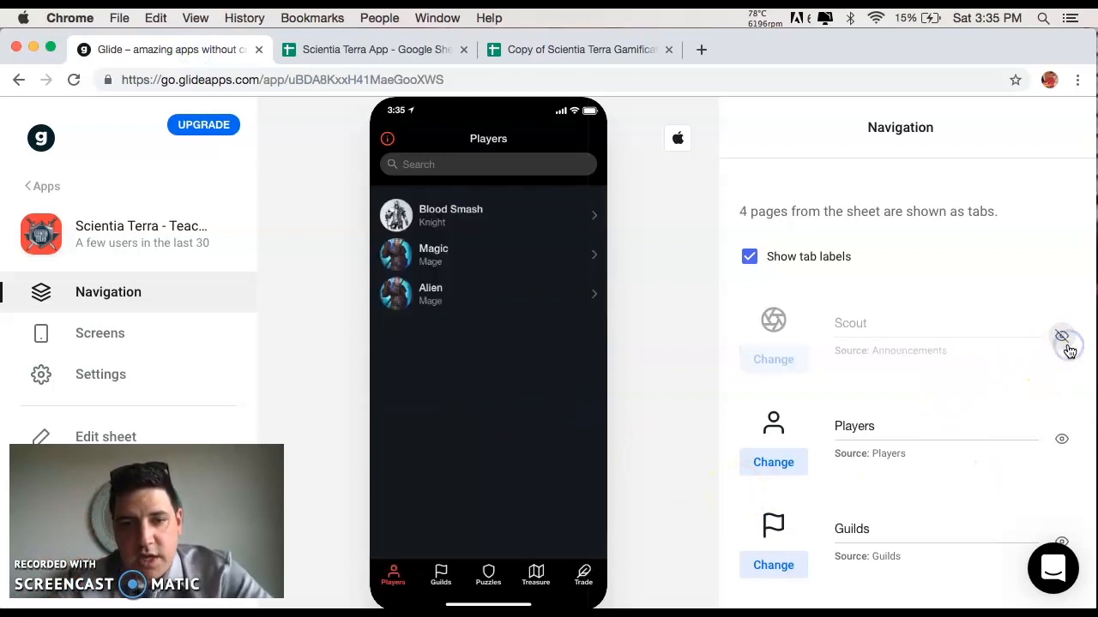
pyautogui.click(1063, 339)
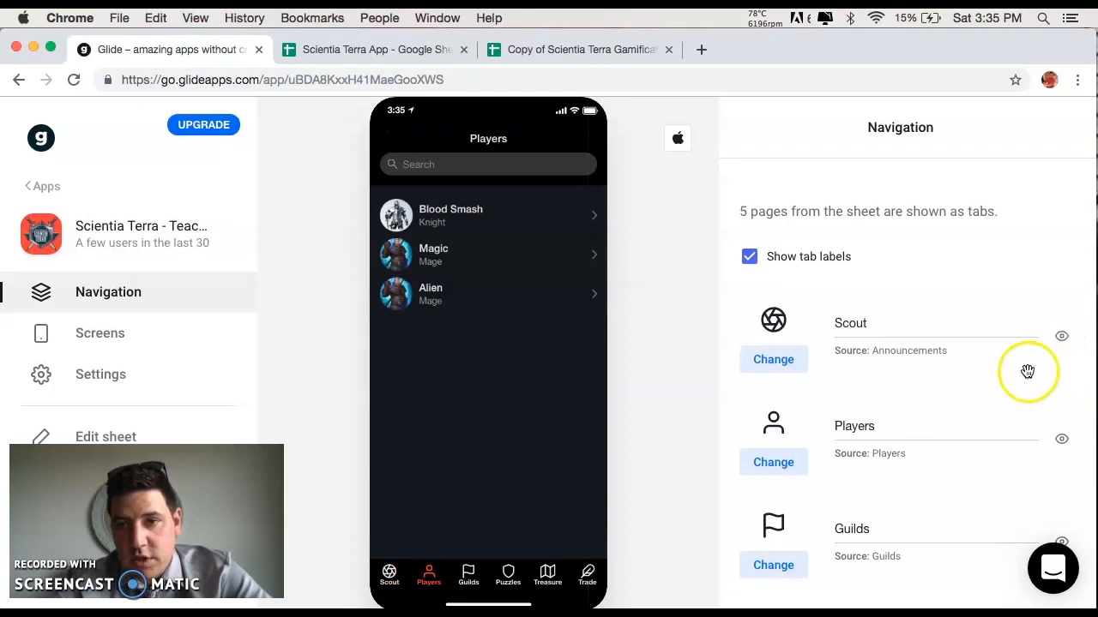
pyautogui.scroll(-3, 992, 409)
pyautogui.moveTo(807, 218); pyautogui.dragTo(813, 322)
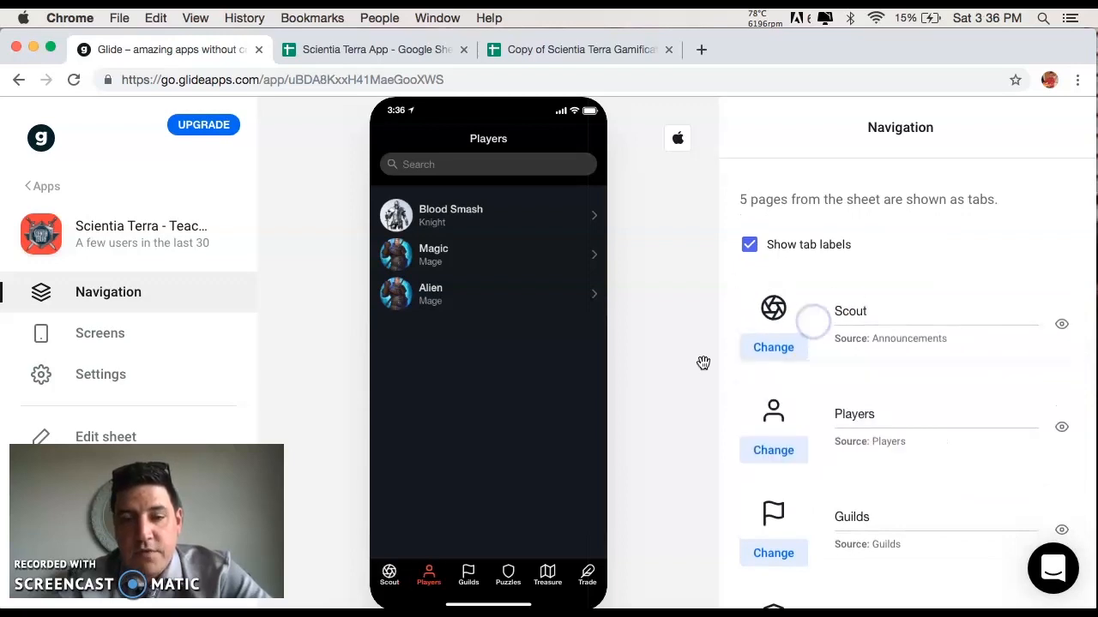
# Show the Scout tab in the app preview and open its screen layout properties.
pyautogui.click(391, 578)
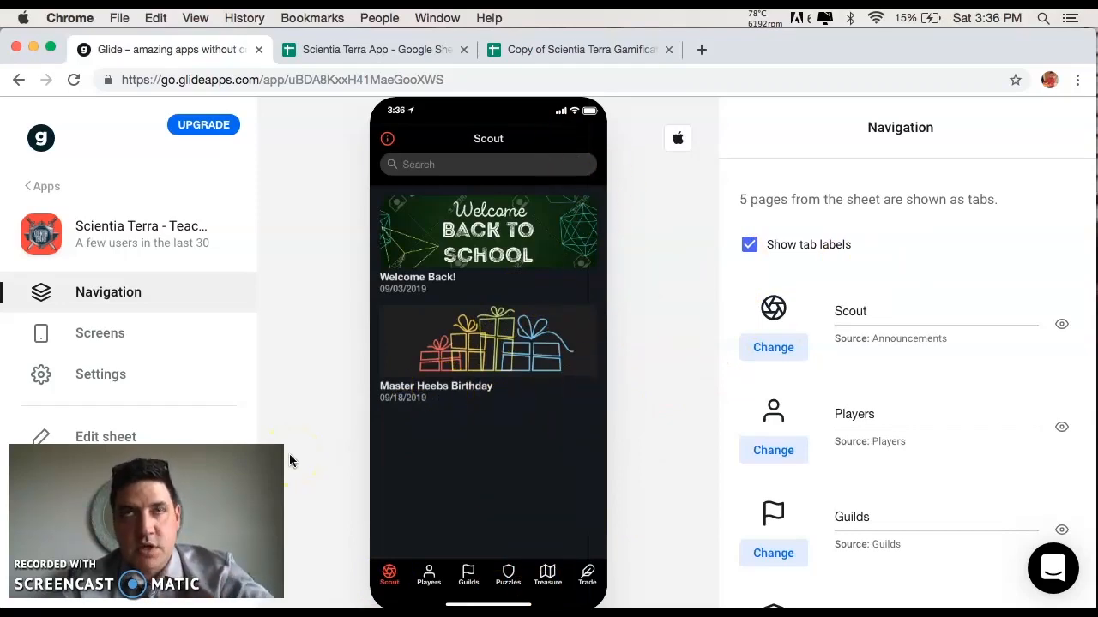
pyautogui.click(102, 342)
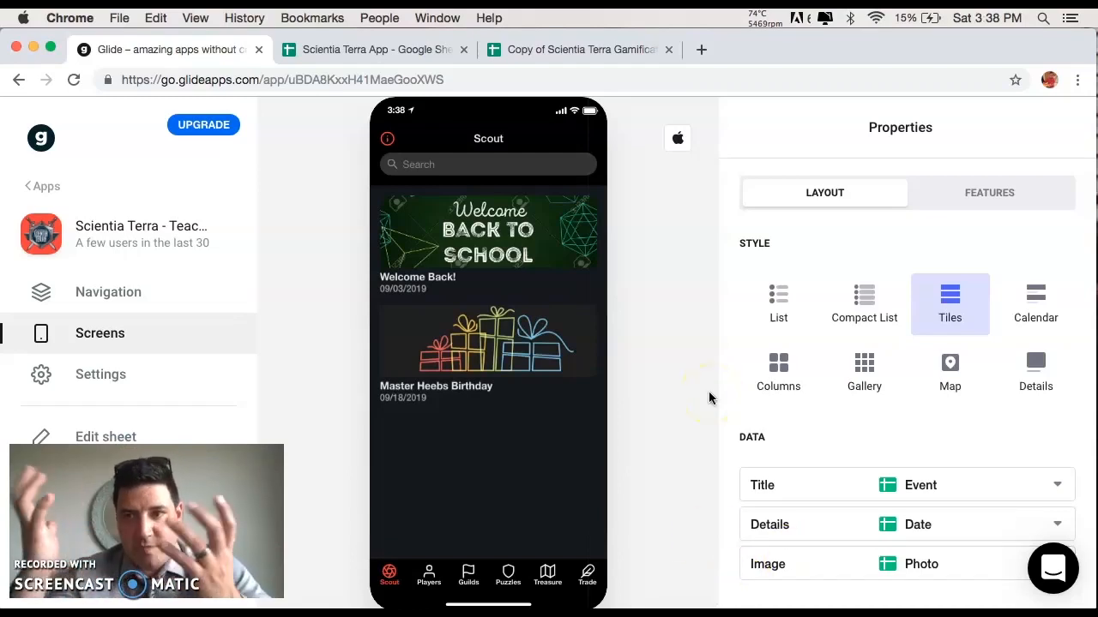
pyautogui.click(726, 337)
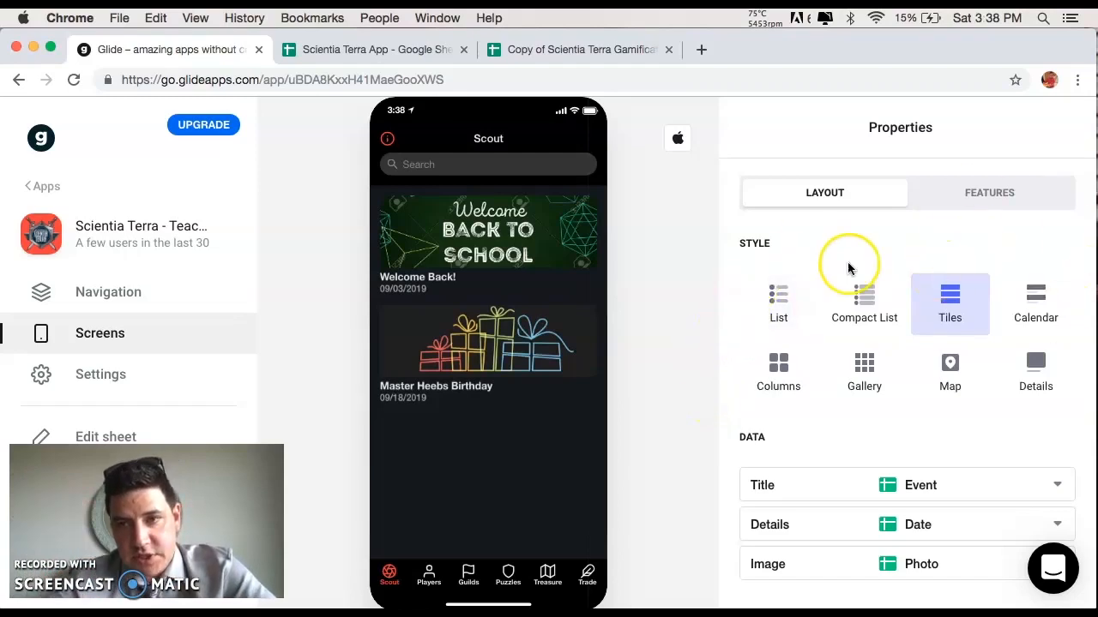
# Examine the Scout screen's filter and search features, trying the search box off and restoring it.
pyautogui.click(1015, 203)
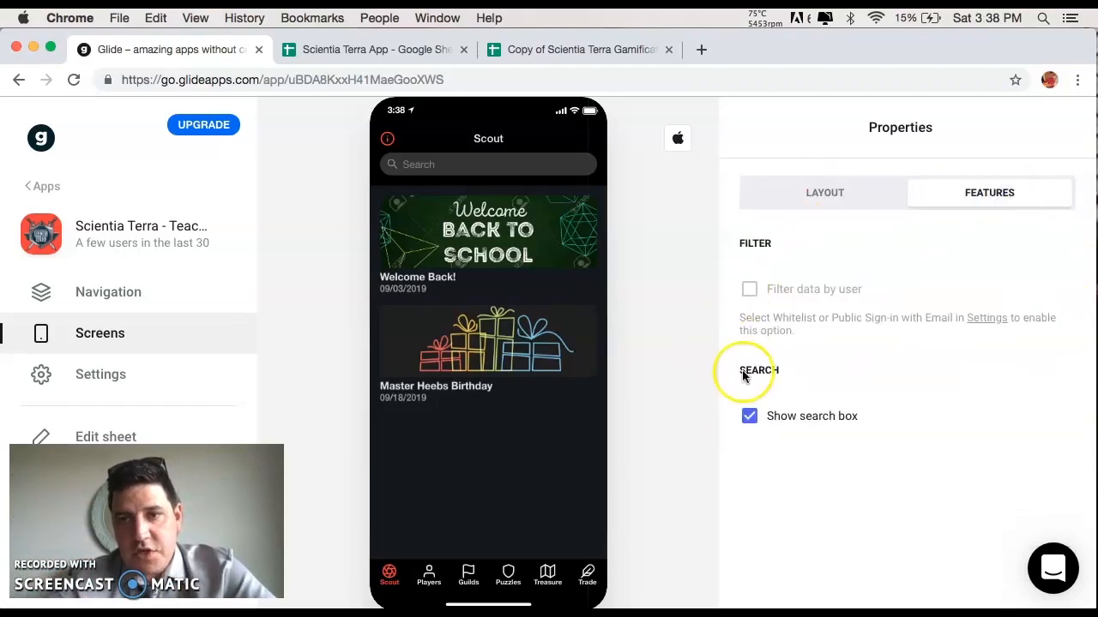
pyautogui.click(747, 416)
pyautogui.click(747, 417)
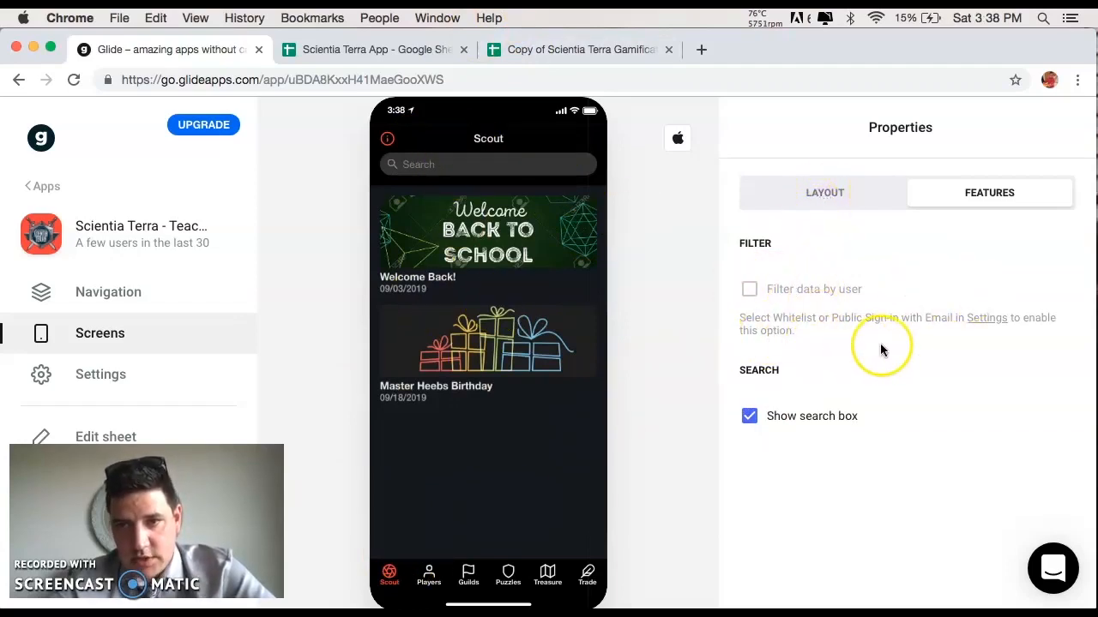
# Try the List and Compact List styles on the Scout screen, restore Tiles, and preview the Welcome Back! announcement.
pyautogui.click(821, 194)
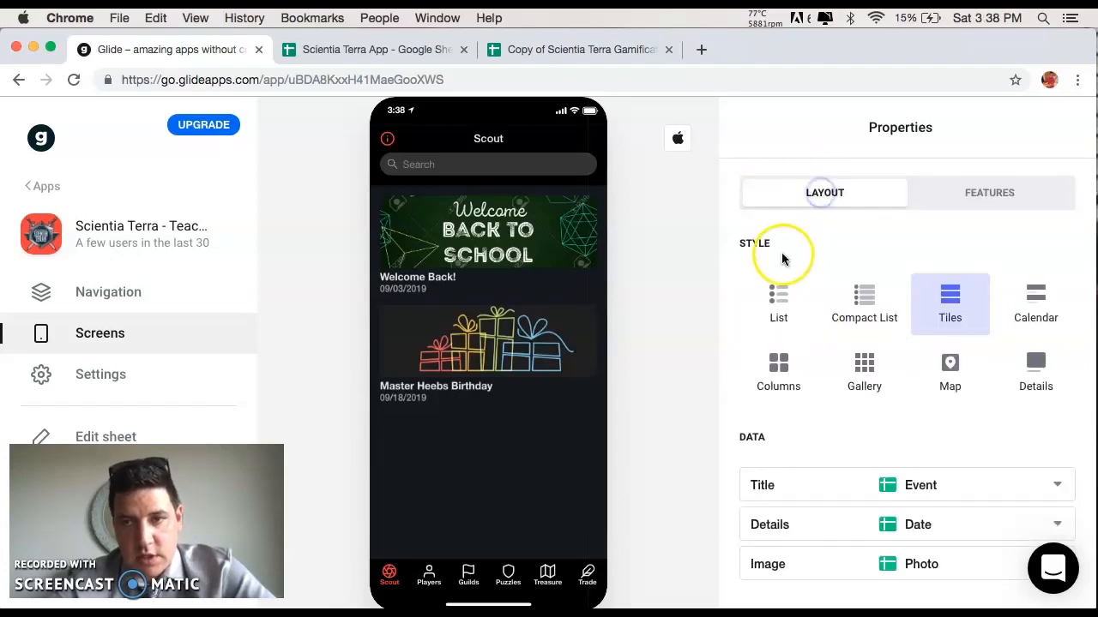
pyautogui.click(771, 320)
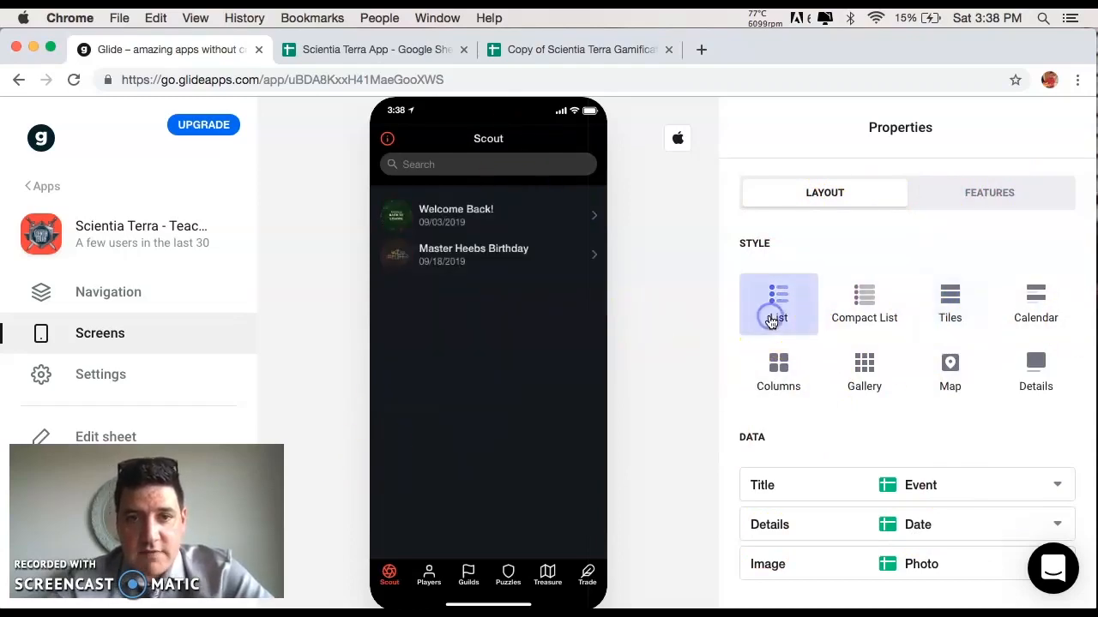
pyautogui.click(868, 305)
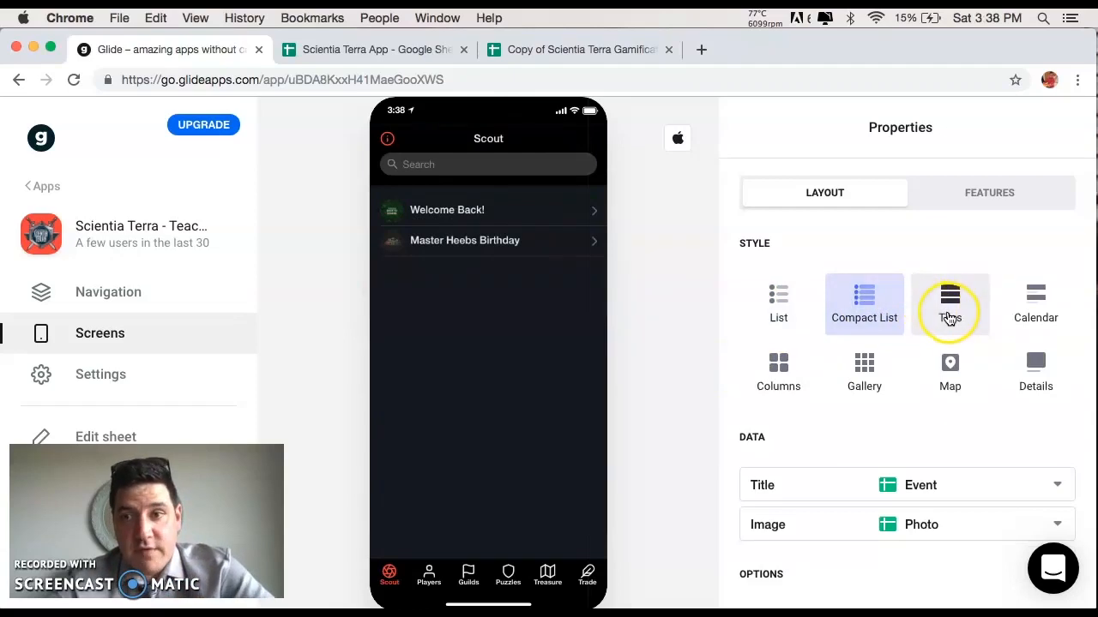
pyautogui.click(949, 319)
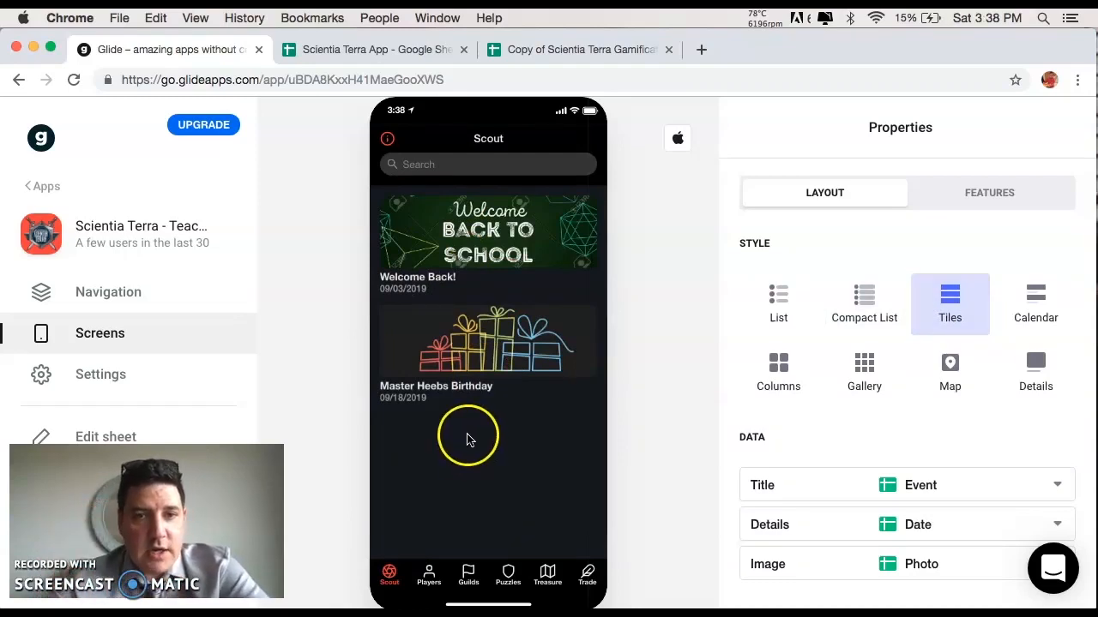
pyautogui.click(502, 224)
pyautogui.click(400, 139)
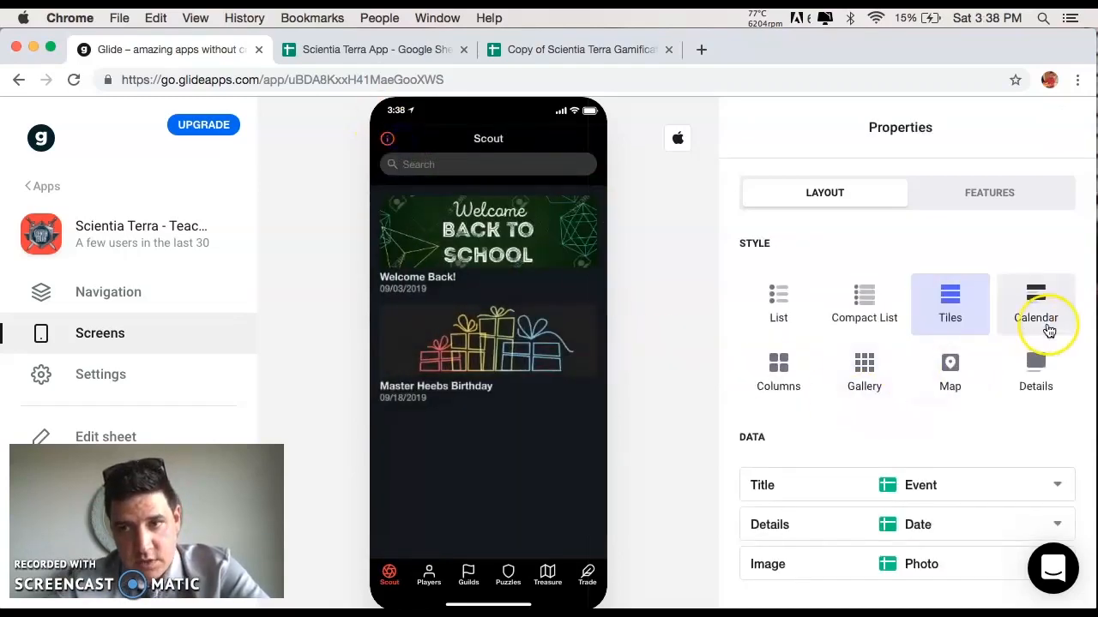
# Try the Columns and Gallery styles on the Scout screen and restore Tiles.
pyautogui.click(779, 390)
pyautogui.click(868, 394)
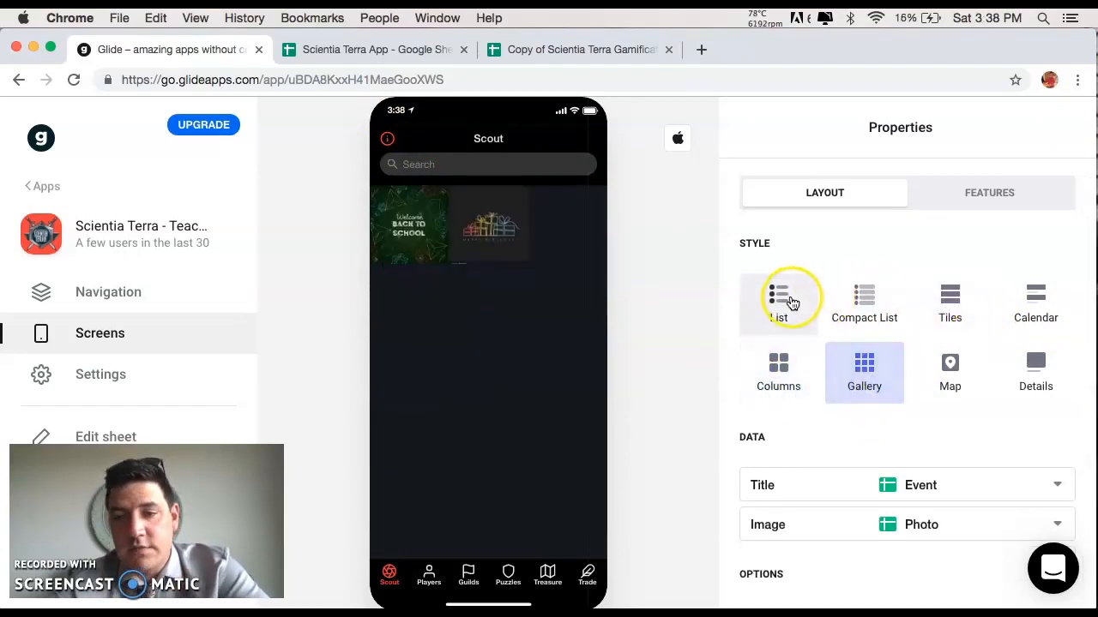
pyautogui.click(950, 306)
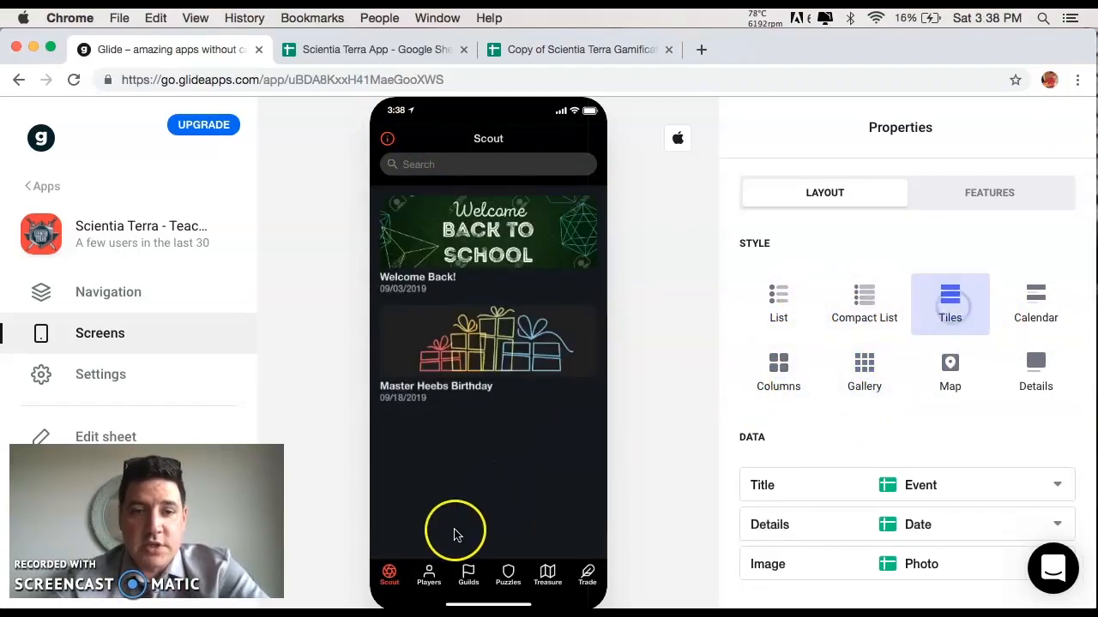
# Compare the Scout screen's data fields with the column headings of the Announcements sheet in the Scientia Terra App spreadsheet.
pyautogui.scroll(-4, 850, 434)
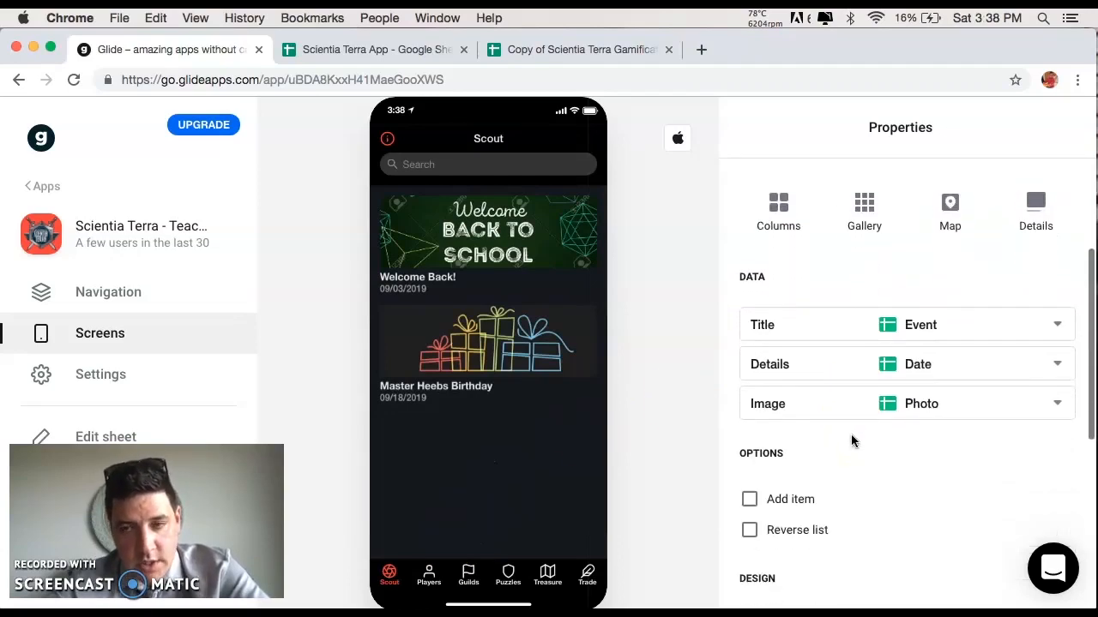
pyautogui.click(378, 49)
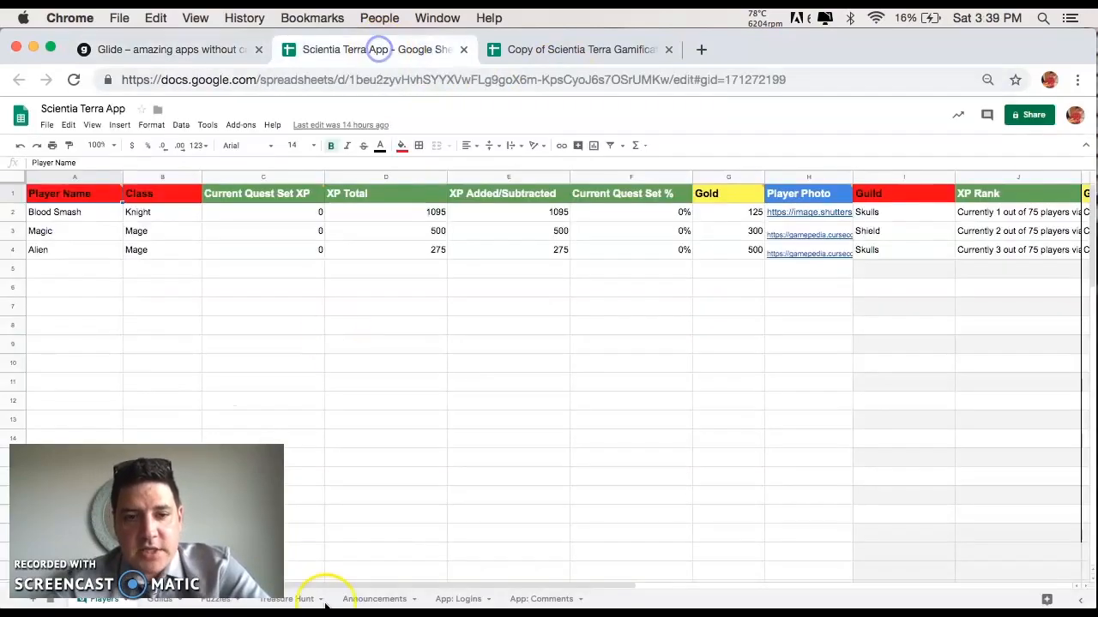
pyautogui.click(374, 599)
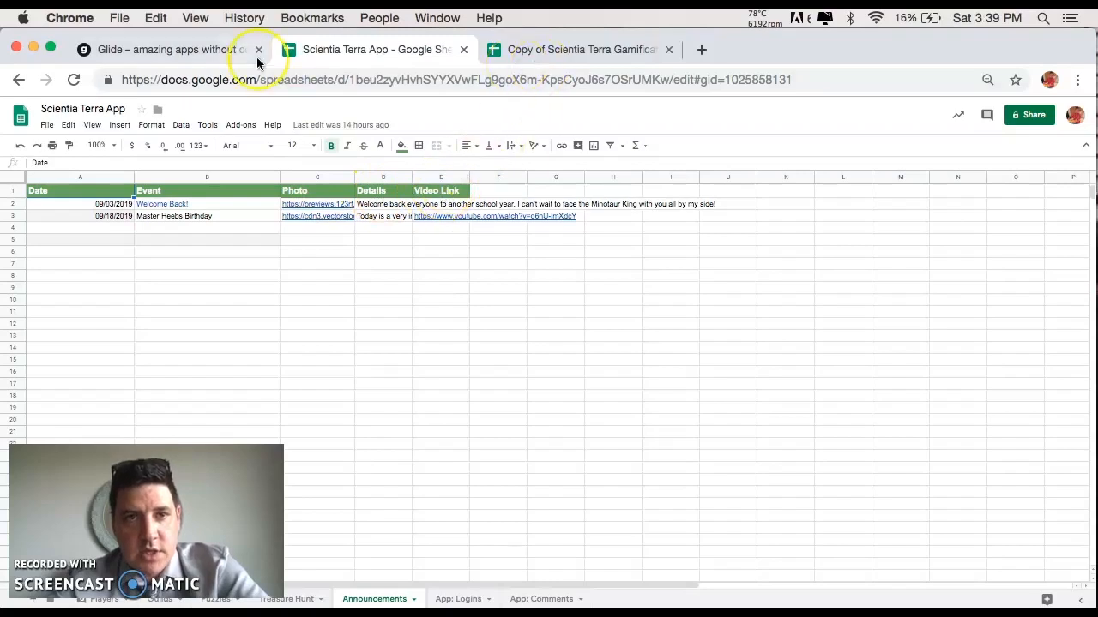
pyautogui.click(208, 49)
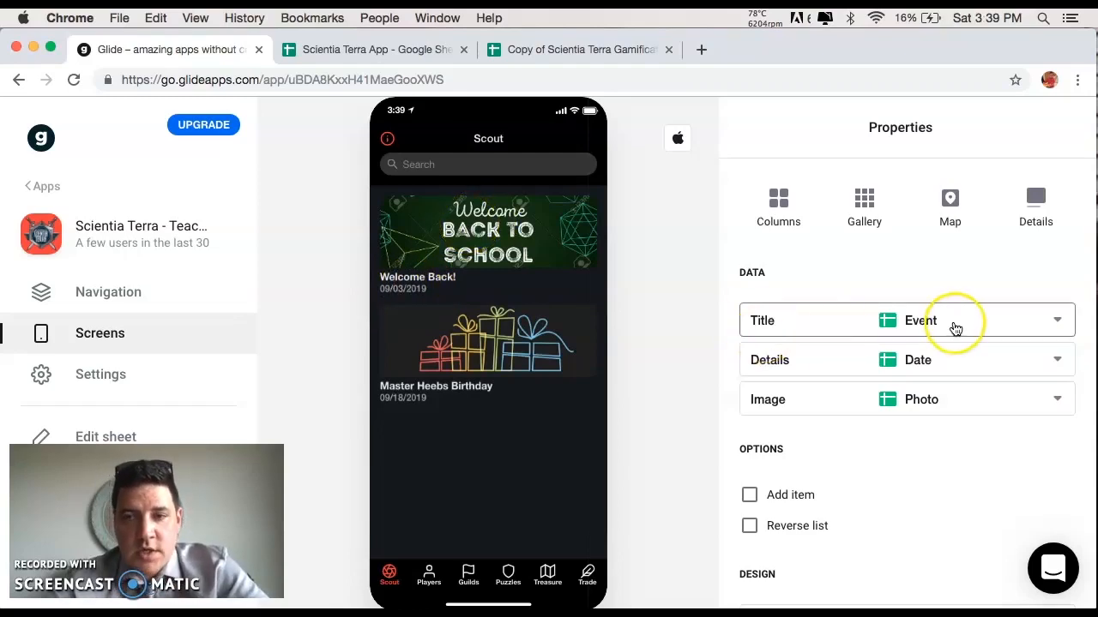
pyautogui.click(347, 53)
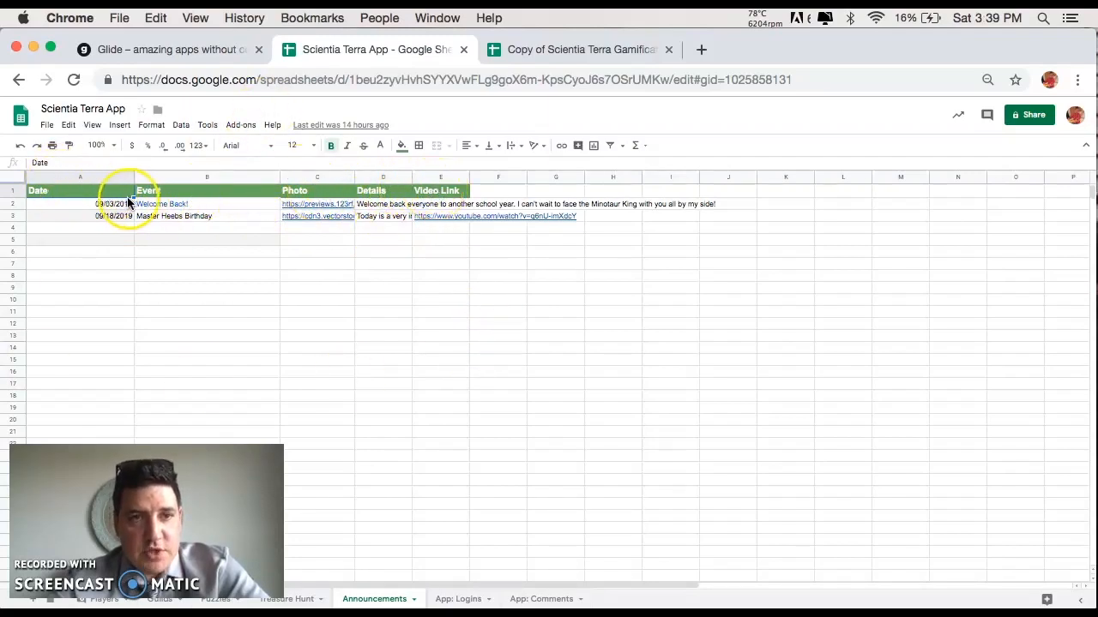
# Review the columns available for the Scout screen's Title, keep Event, and check that column in the Announcements sheet.
pyautogui.click(167, 49)
pyautogui.click(939, 333)
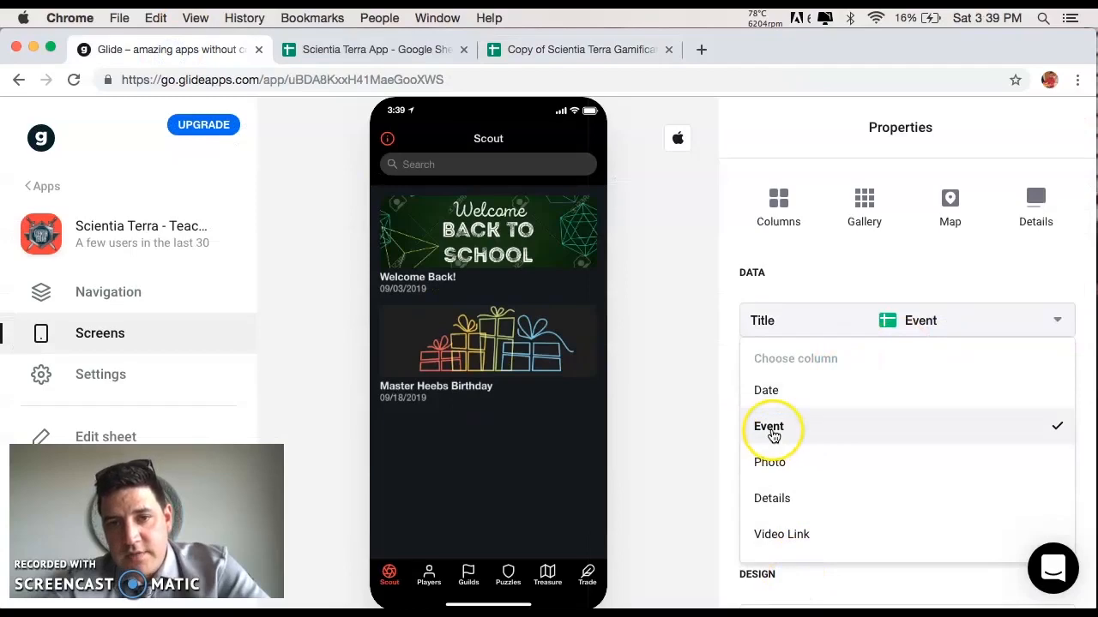
pyautogui.click(772, 435)
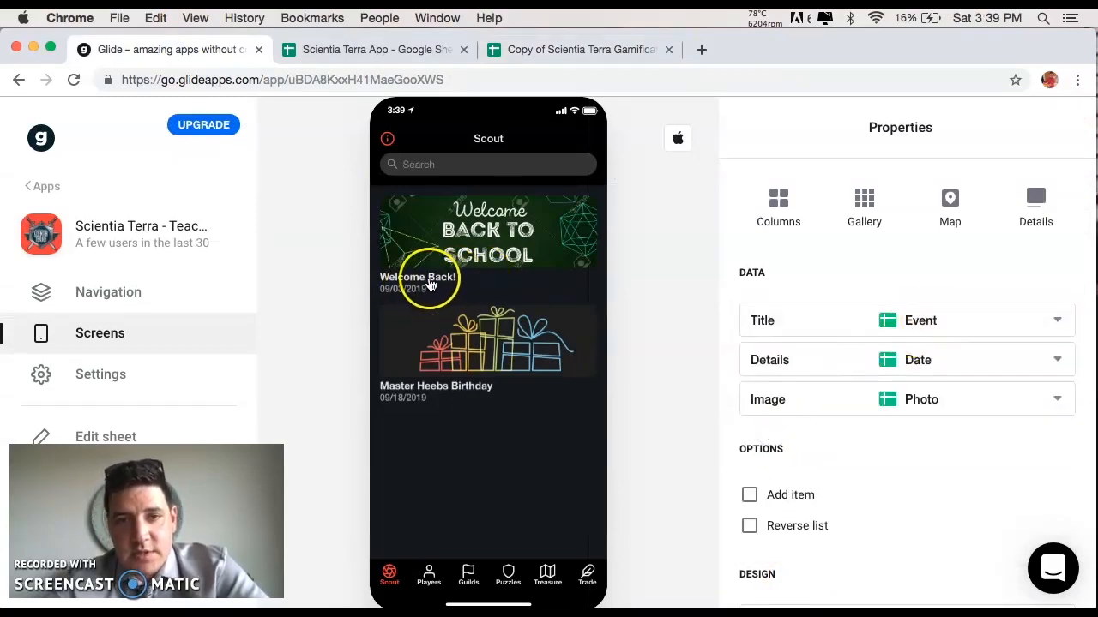
pyautogui.click(430, 52)
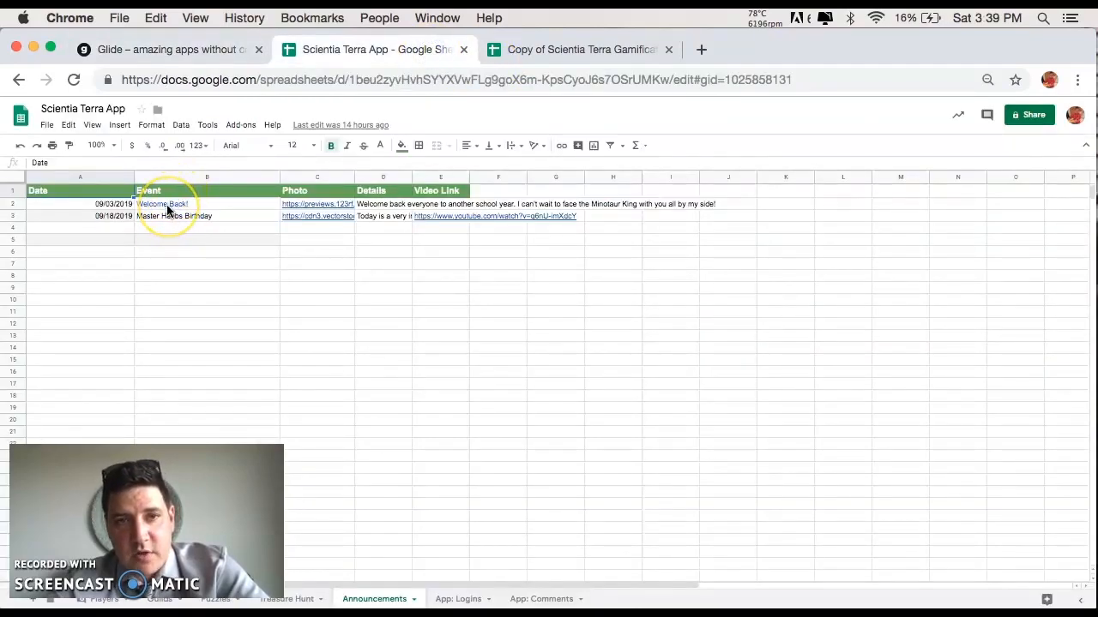
# Check the Scout screen's Details and Image fields against the Date and Photo columns of the Announcements sheet.
pyautogui.click(221, 49)
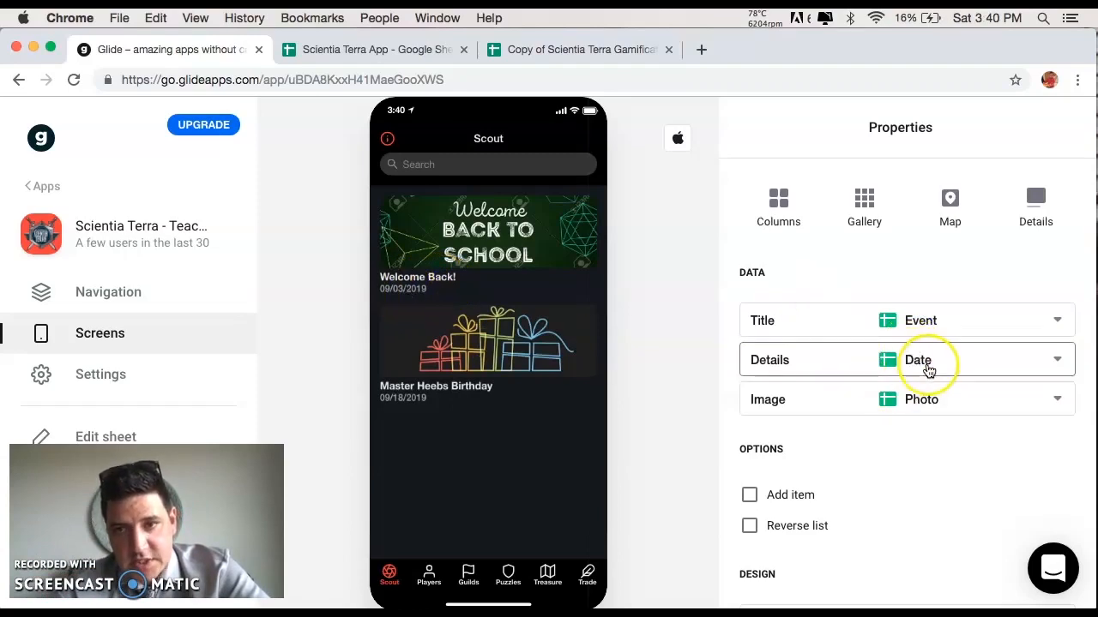
pyautogui.click(354, 52)
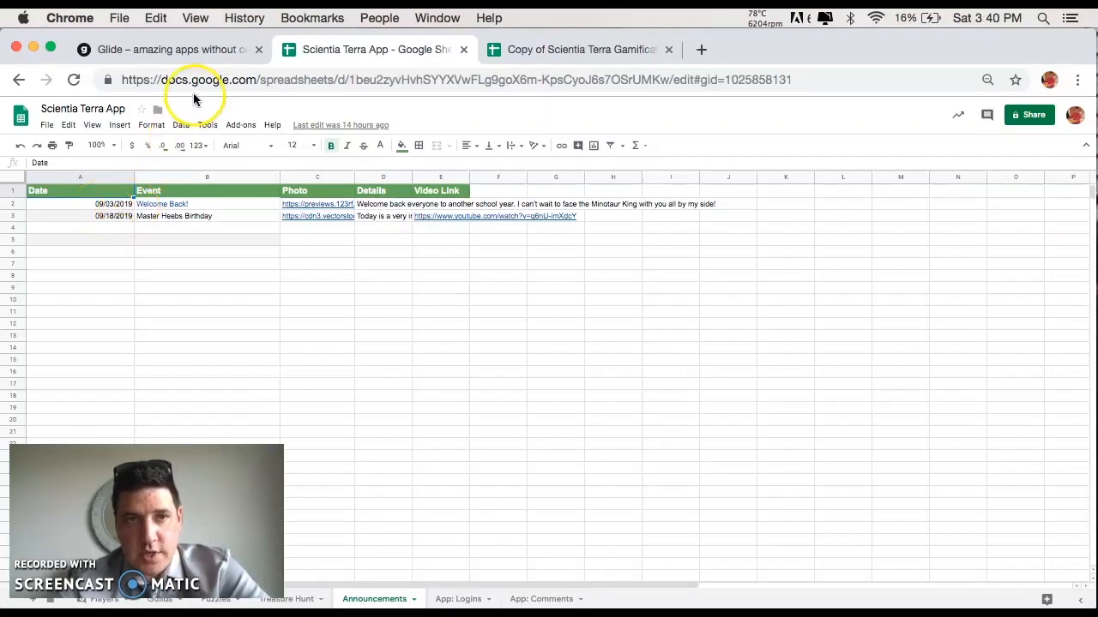
pyautogui.click(209, 49)
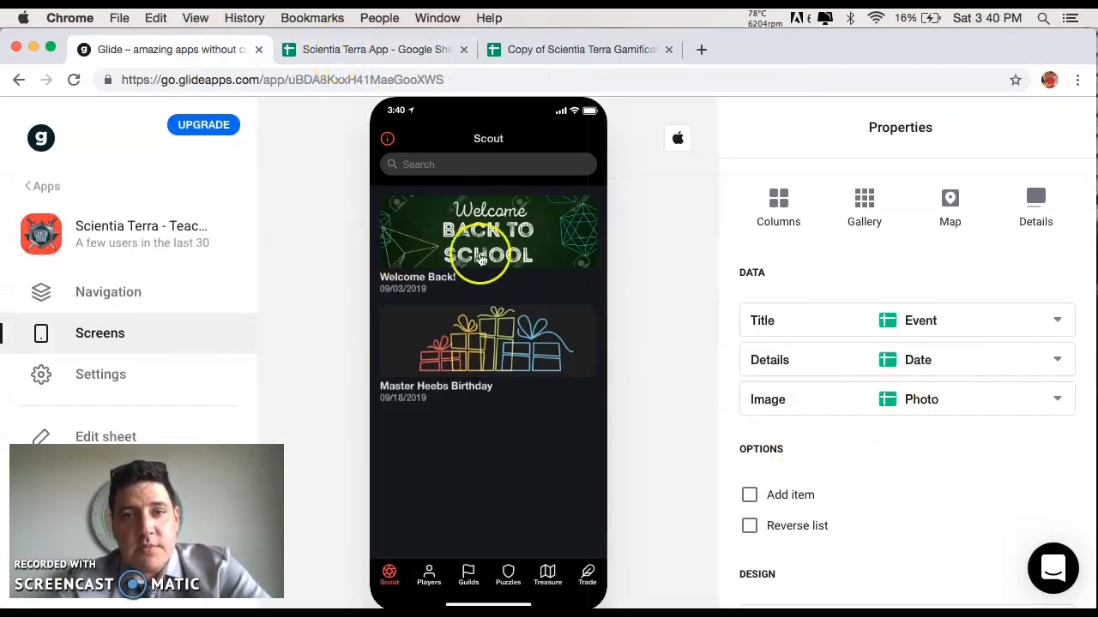
pyautogui.click(346, 53)
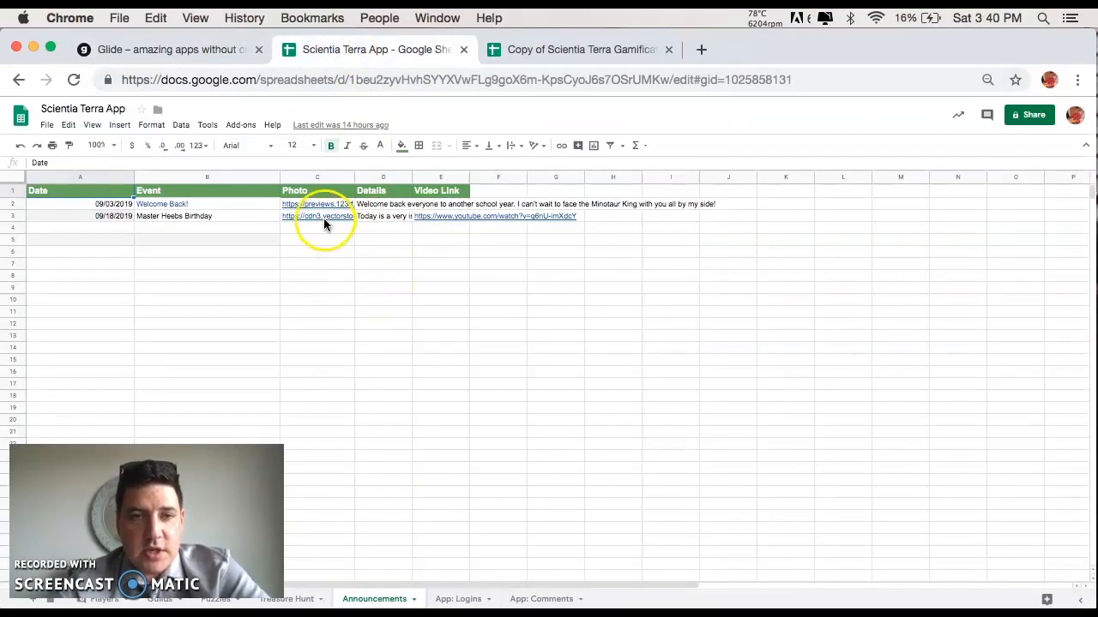
# Search Google for "calendar" in a new browser tab and browse the image results.
pyautogui.click(697, 50)
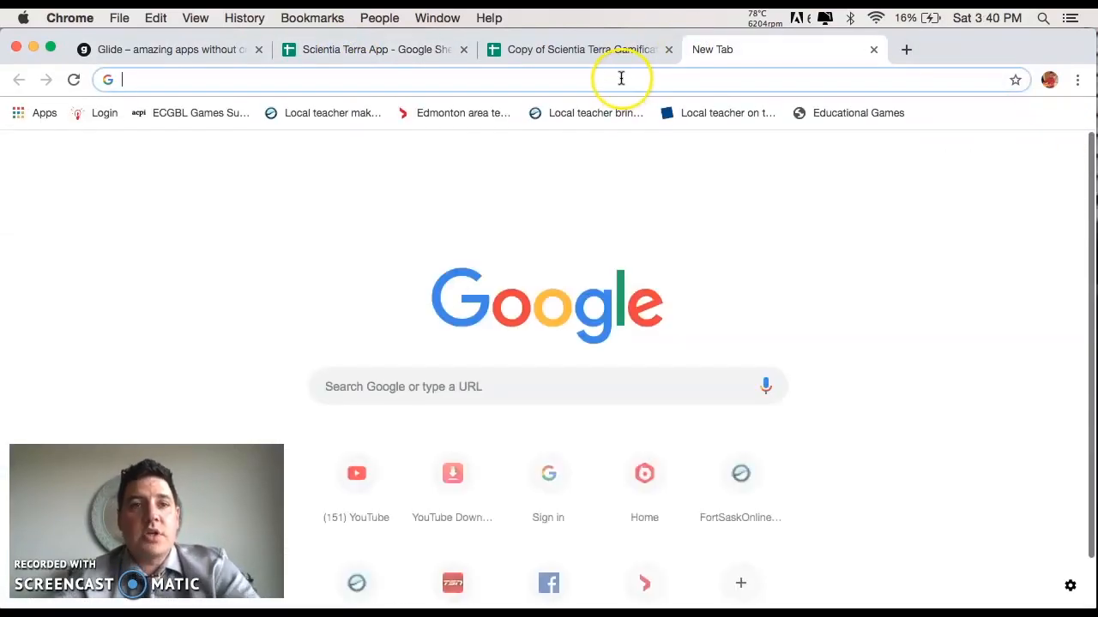
pyautogui.write('image')
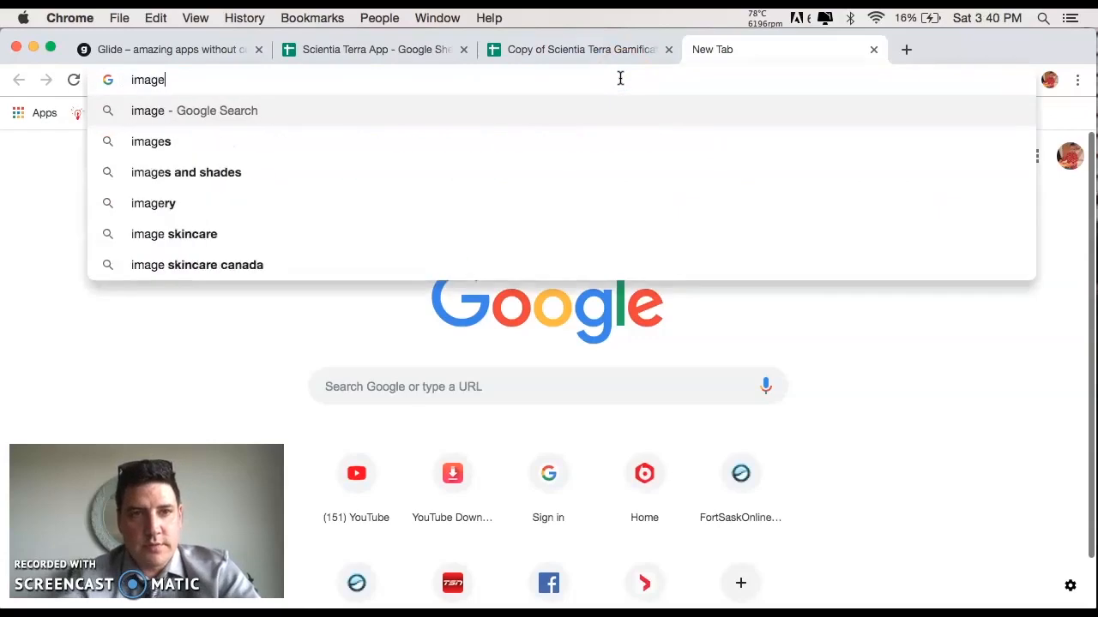
pyautogui.press('BackSpace')
pyautogui.press('BackSpace')
pyautogui.press('BackSpace')
pyautogui.press('BackSpace')
pyautogui.press('BackSpace')
pyautogui.click(454, 384)
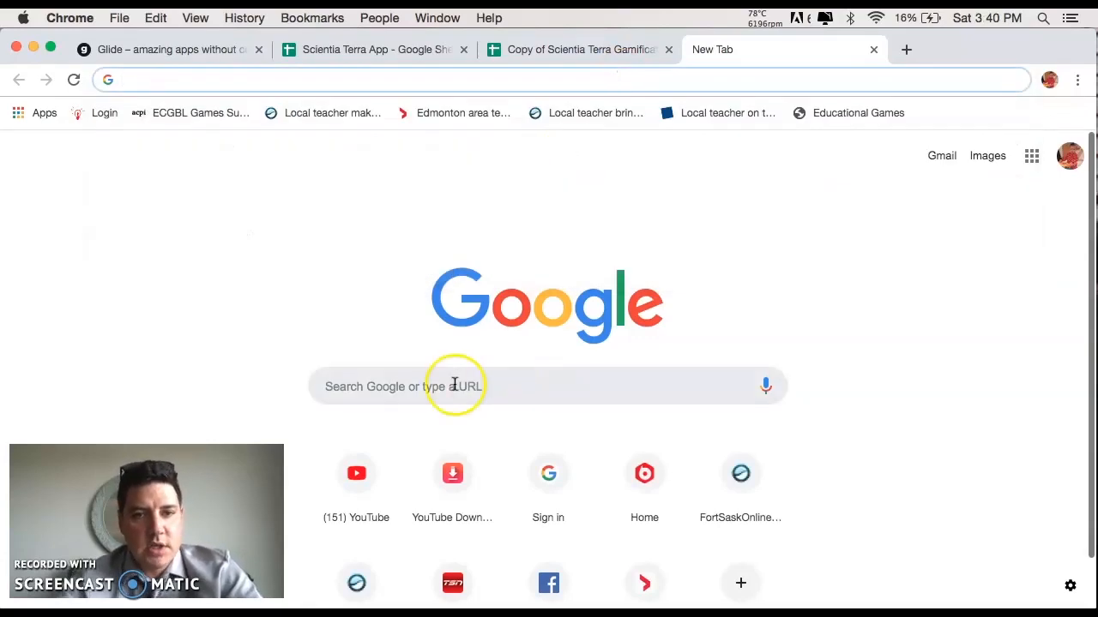
pyautogui.write('calendar')
pyautogui.press('Return')
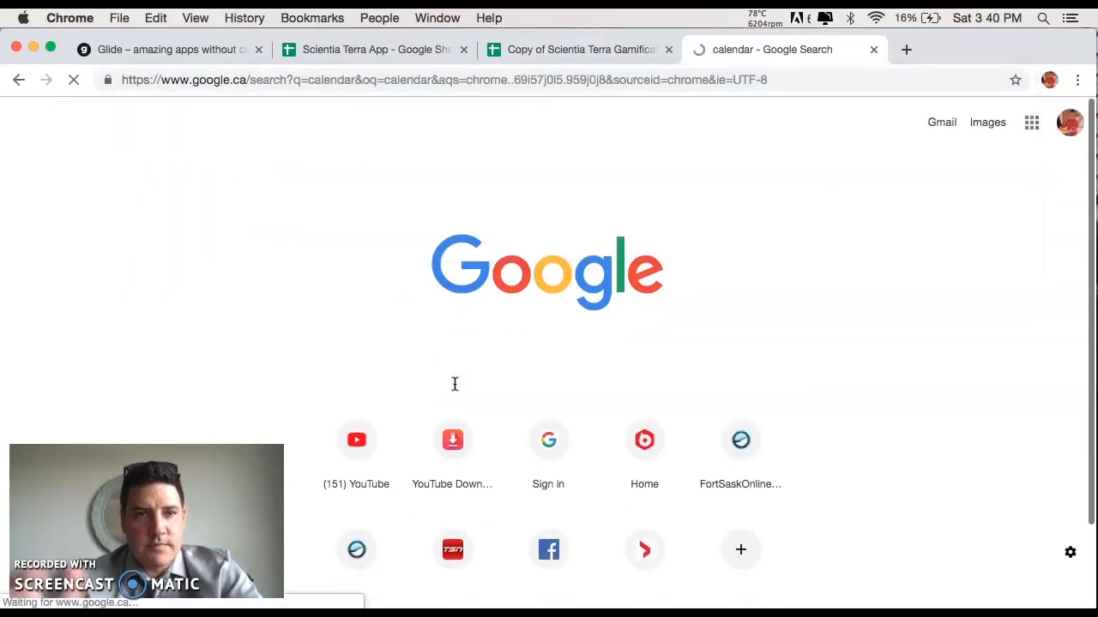
pyautogui.click(208, 184)
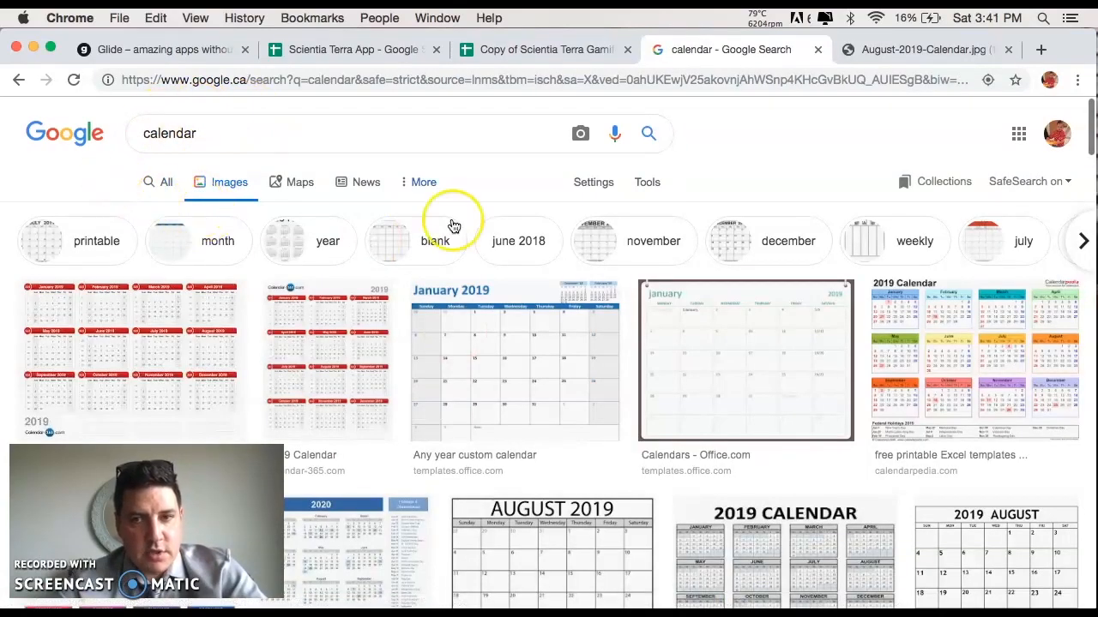
pyautogui.scroll(-3, 723, 568)
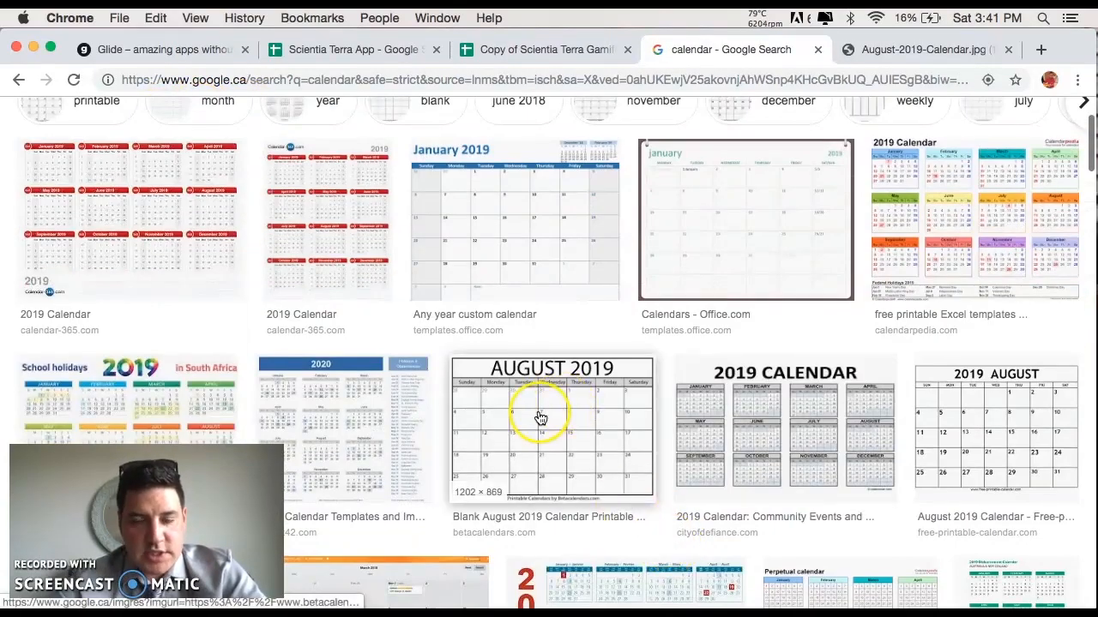
# Open the blank August 2019 calendar image from Beta Calendars in its own tab and select its .jpg address.
pyautogui.click(541, 415)
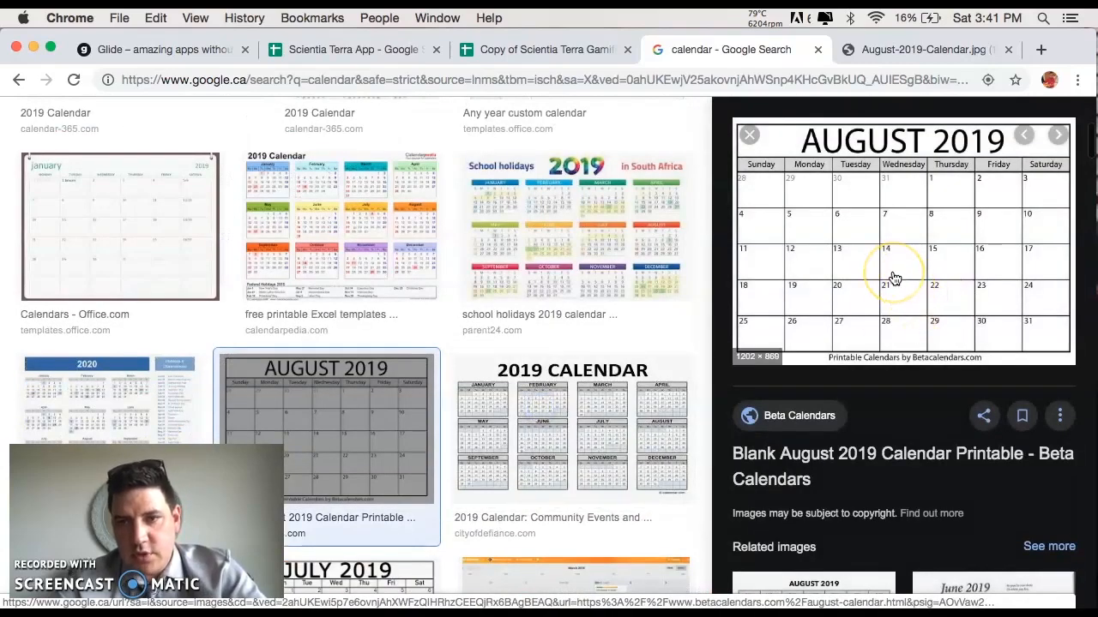
pyautogui.rightClick(894, 275)
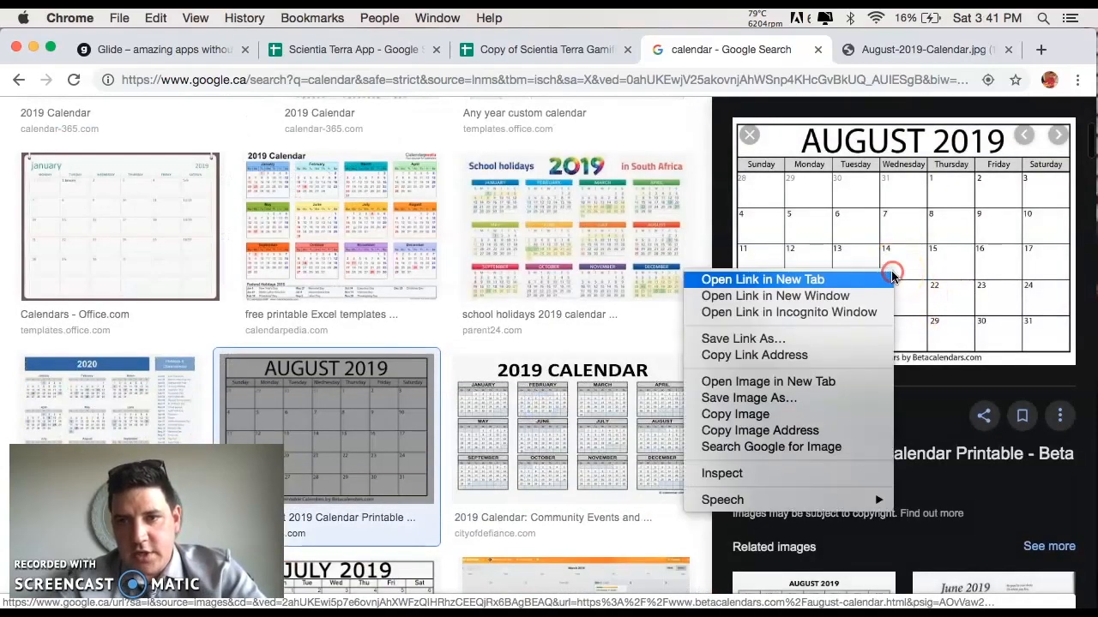
pyautogui.click(774, 387)
pyautogui.click(848, 50)
pyautogui.click(790, 52)
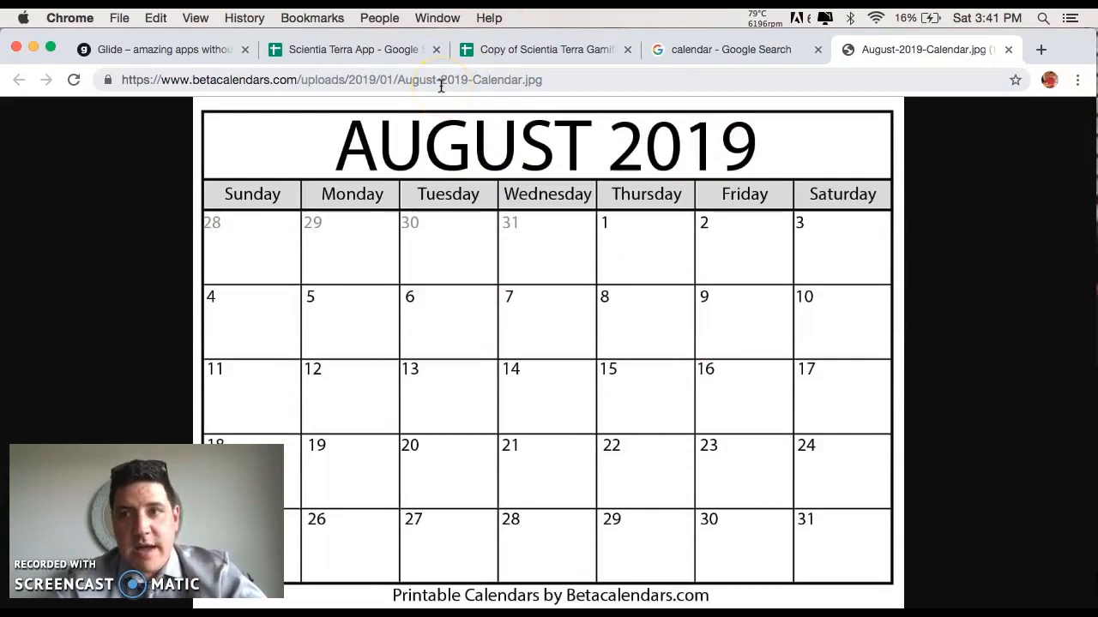
pyautogui.click(440, 79)
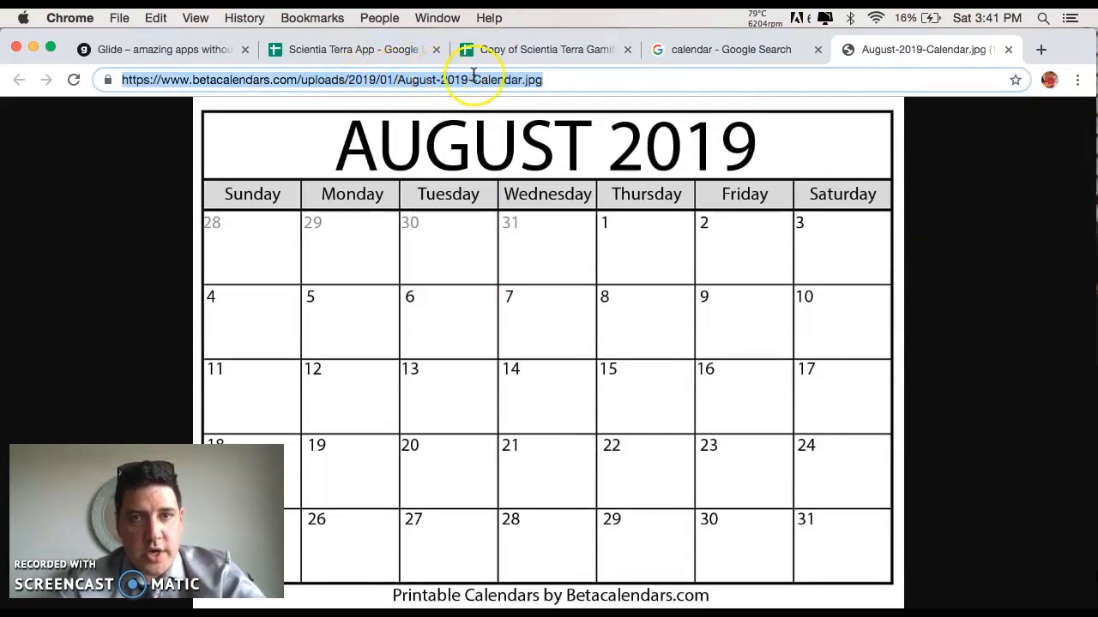
# Compare the Photo link of the Welcome Back! event in the Announcements sheet with the calendar image's web address.
pyautogui.click(361, 59)
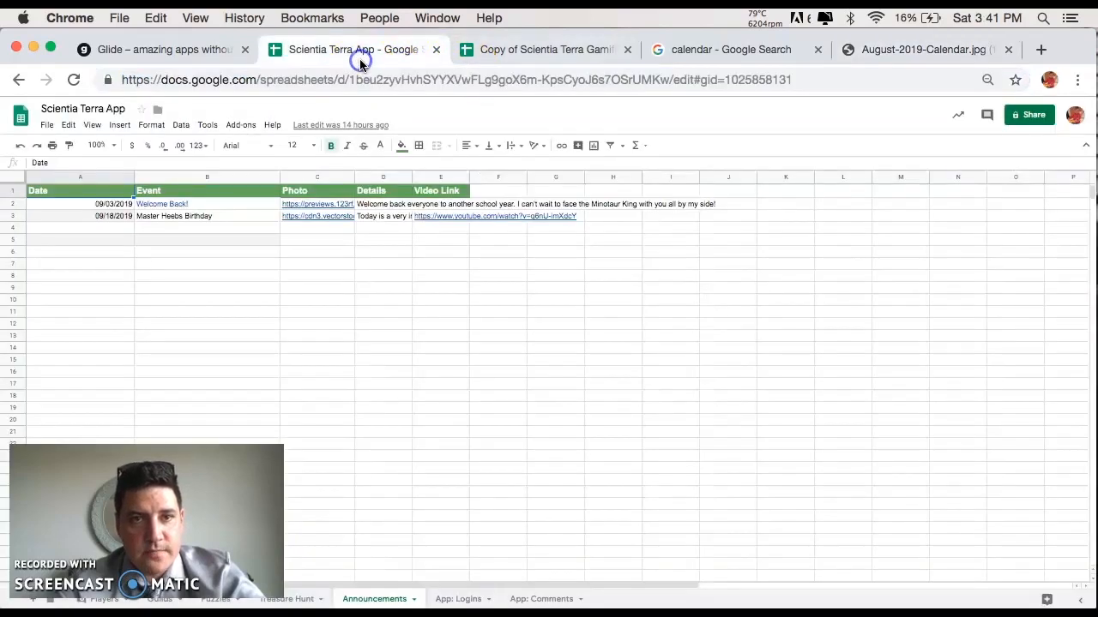
pyautogui.click(318, 205)
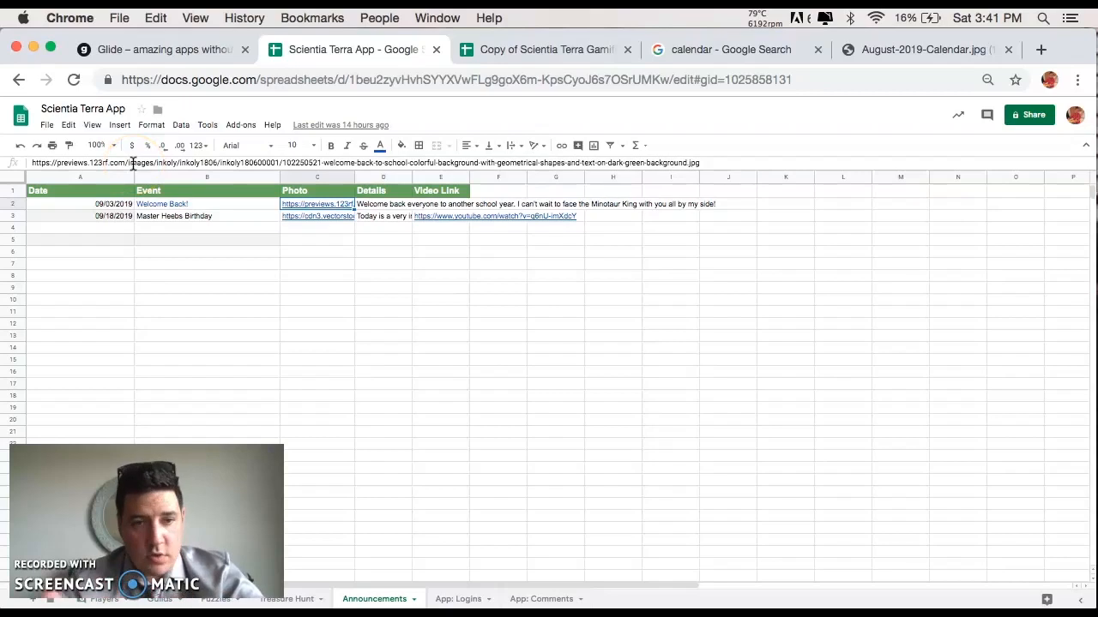
pyautogui.click(332, 277)
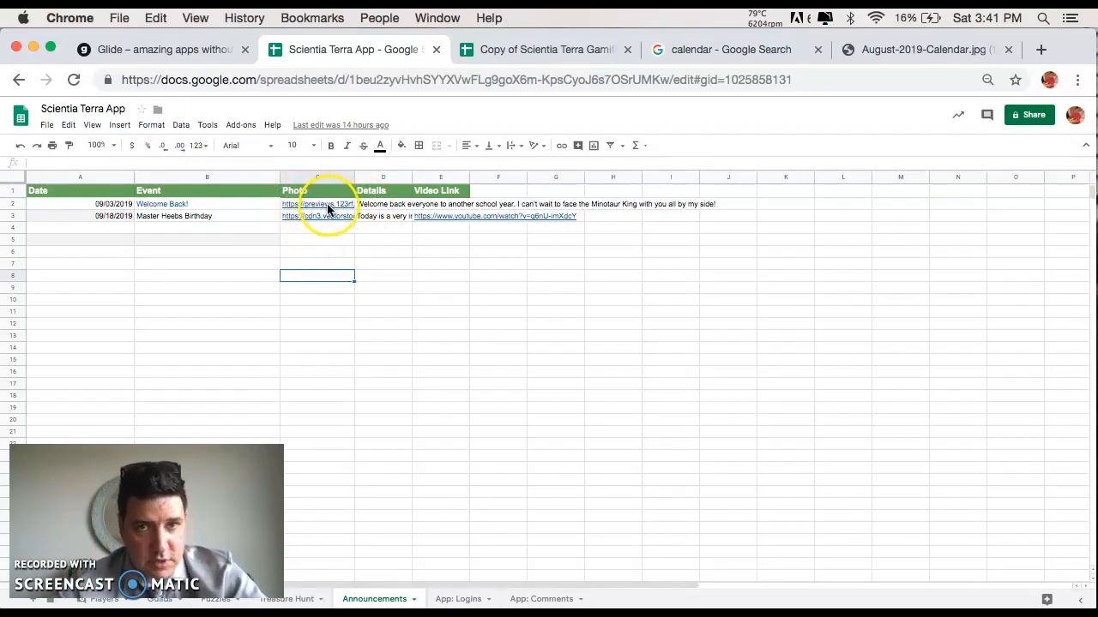
pyautogui.click(878, 50)
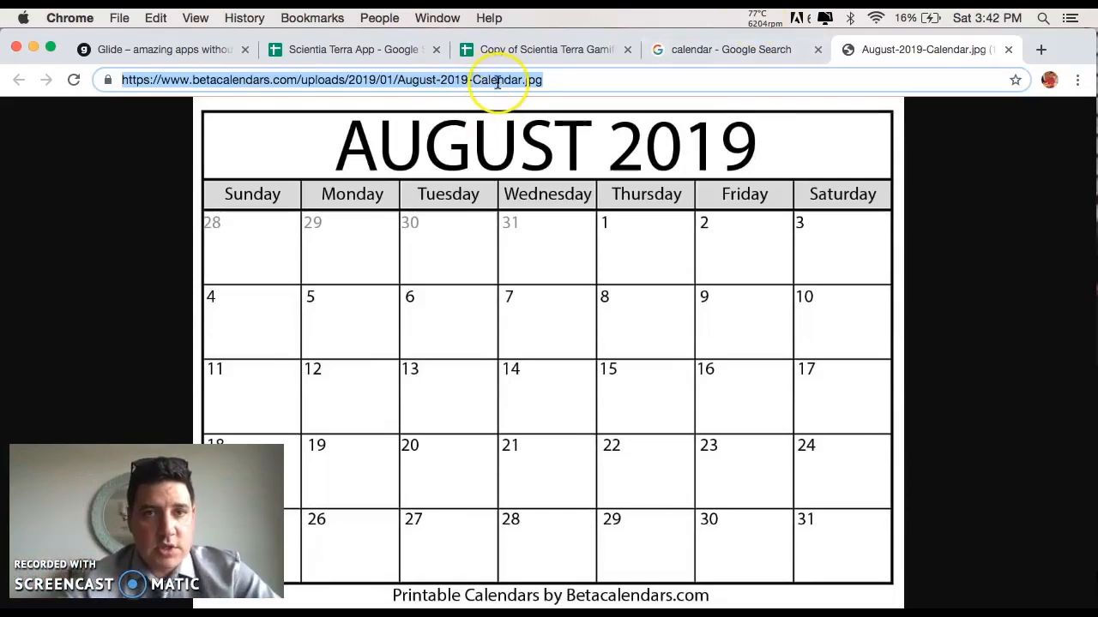
pyautogui.click(374, 51)
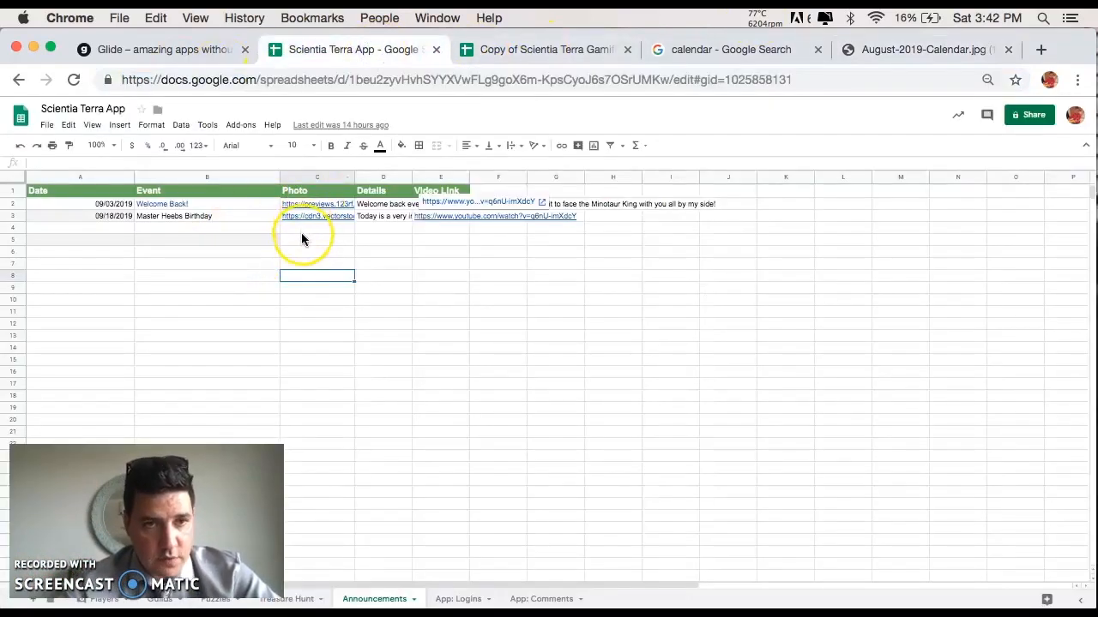
# Switch back to Glide and reload the sheet linked to the Scientia Terra app.
pyautogui.click(196, 48)
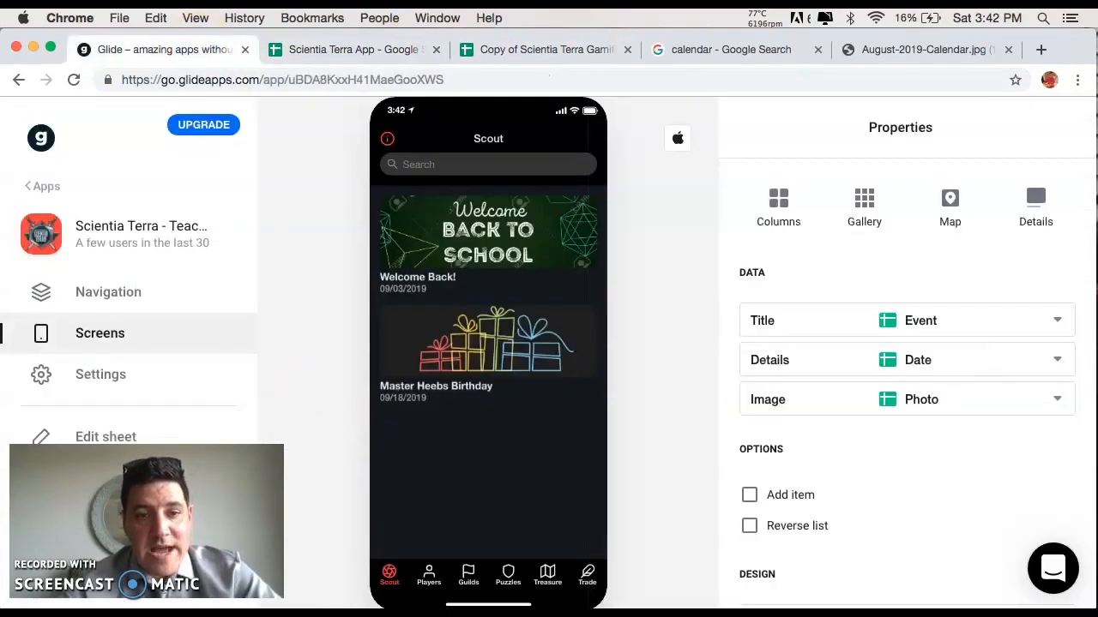
pyautogui.hotkey('alt', 'p')
pyautogui.moveTo(146, 522); pyautogui.dragTo(941, 517)
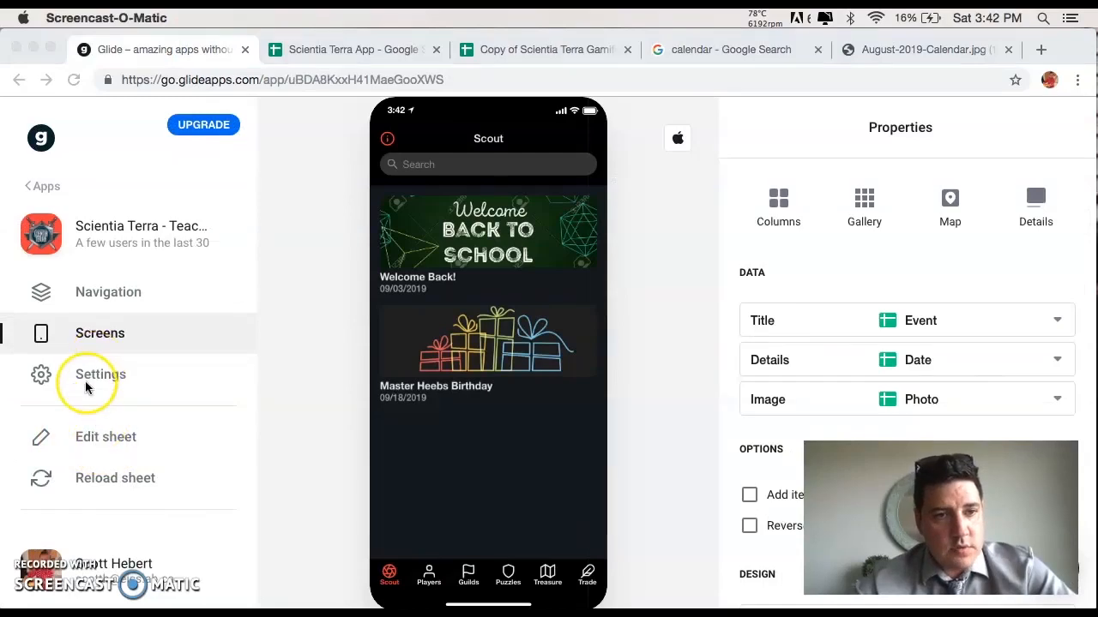
pyautogui.click(97, 477)
pyautogui.click(68, 489)
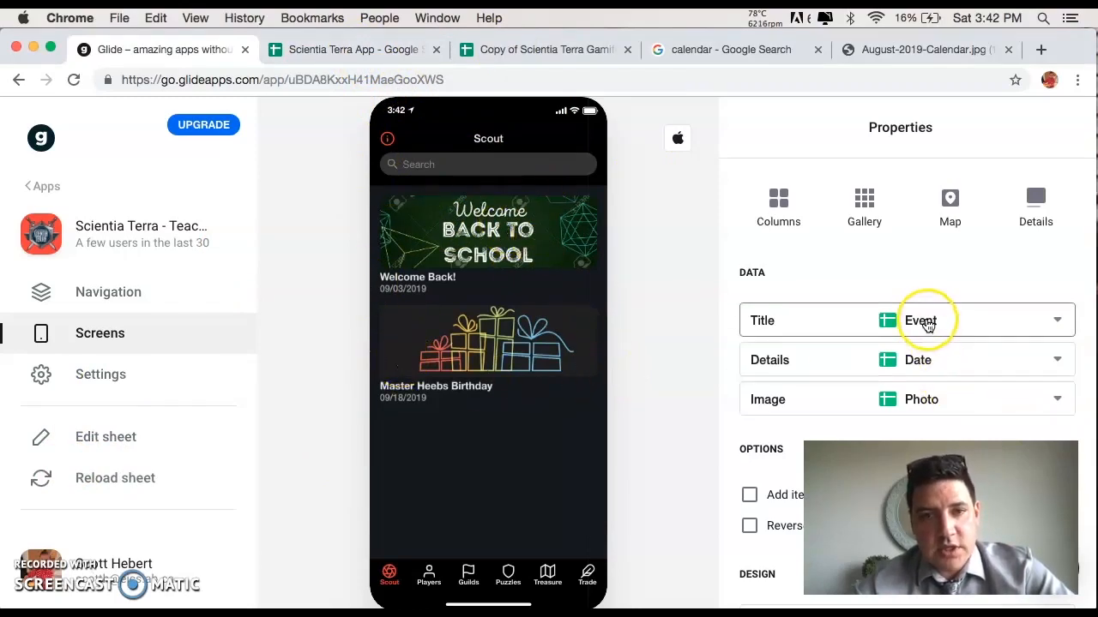
# Try Details and Date as the Scout screen's Title column, restore Event, and check the Announcements sheet.
pyautogui.click(892, 327)
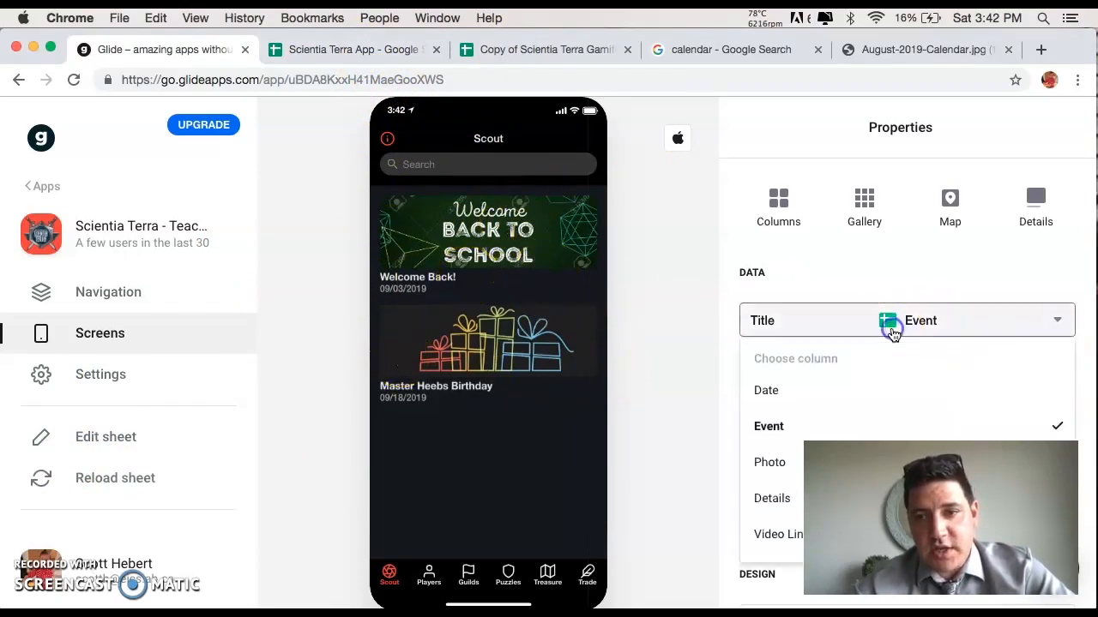
pyautogui.click(776, 497)
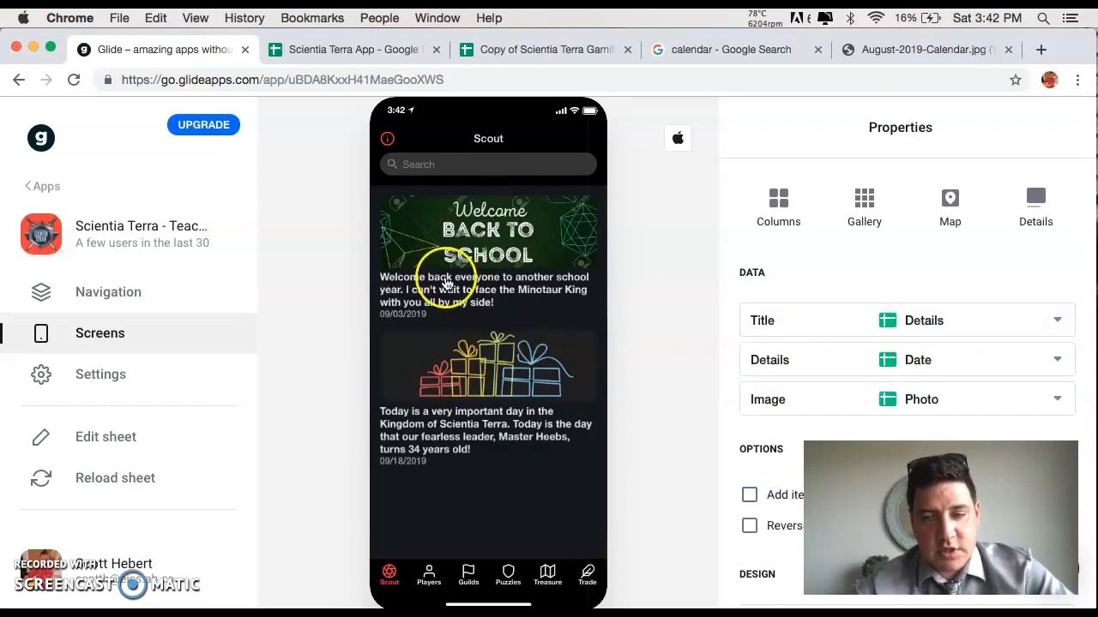
pyautogui.click(926, 321)
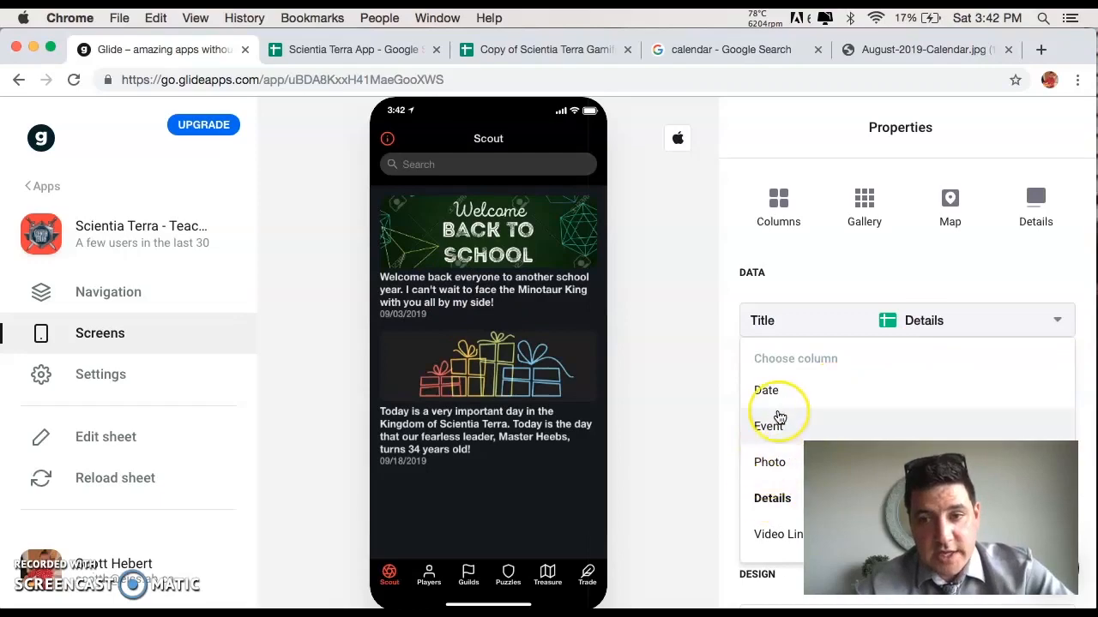
pyautogui.scroll(-2, 775, 412)
pyautogui.scroll(2, 779, 417)
pyautogui.click(782, 399)
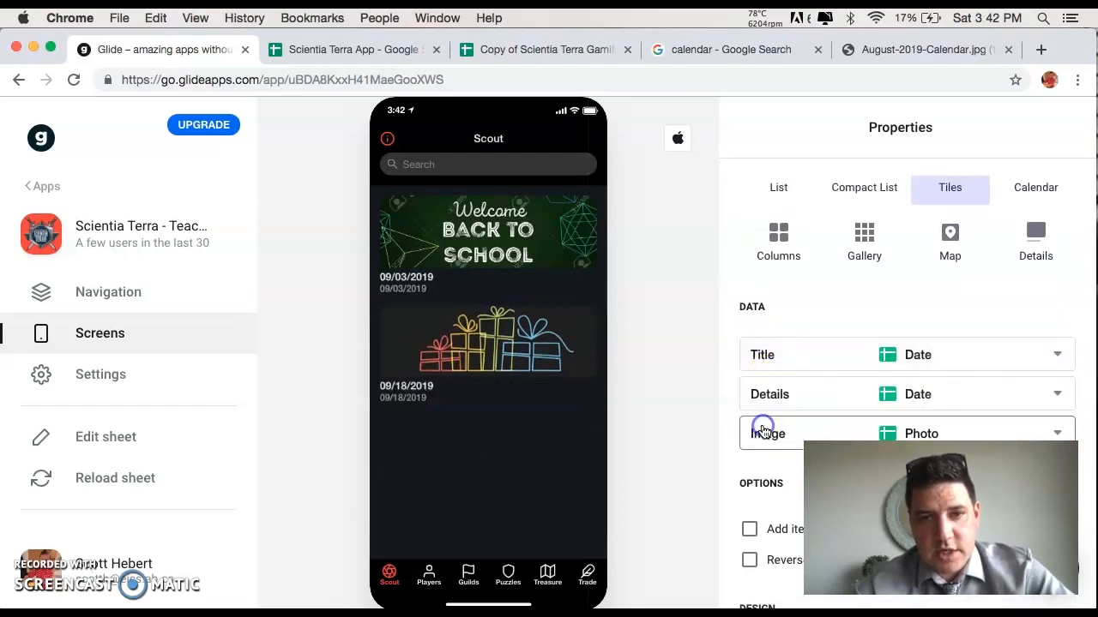
pyautogui.click(879, 355)
pyautogui.scroll(-1, 771, 526)
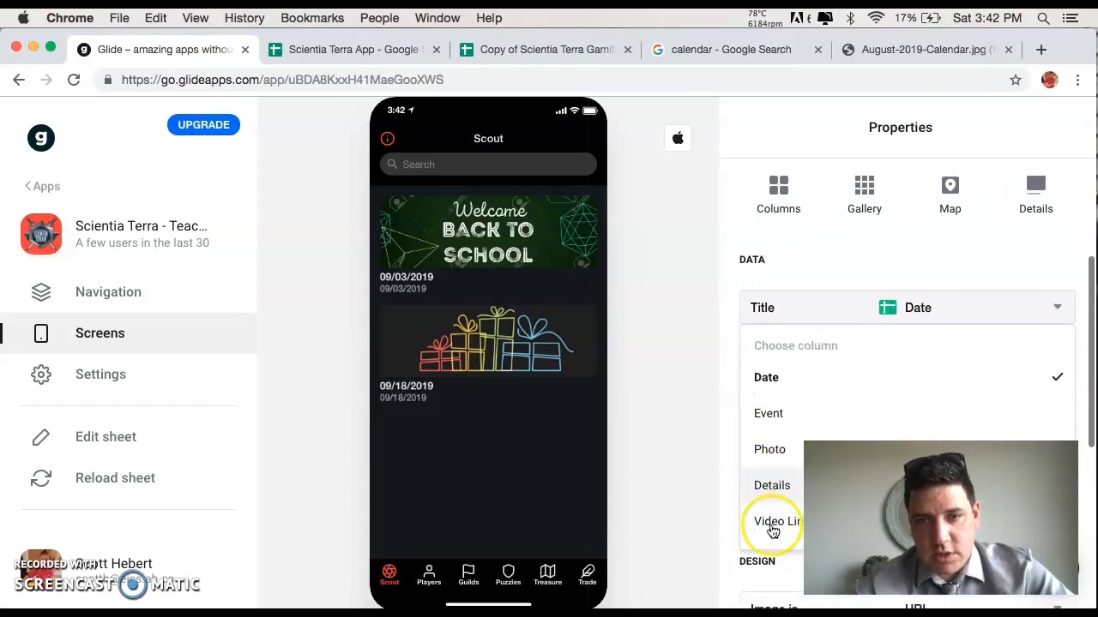
pyautogui.click(763, 418)
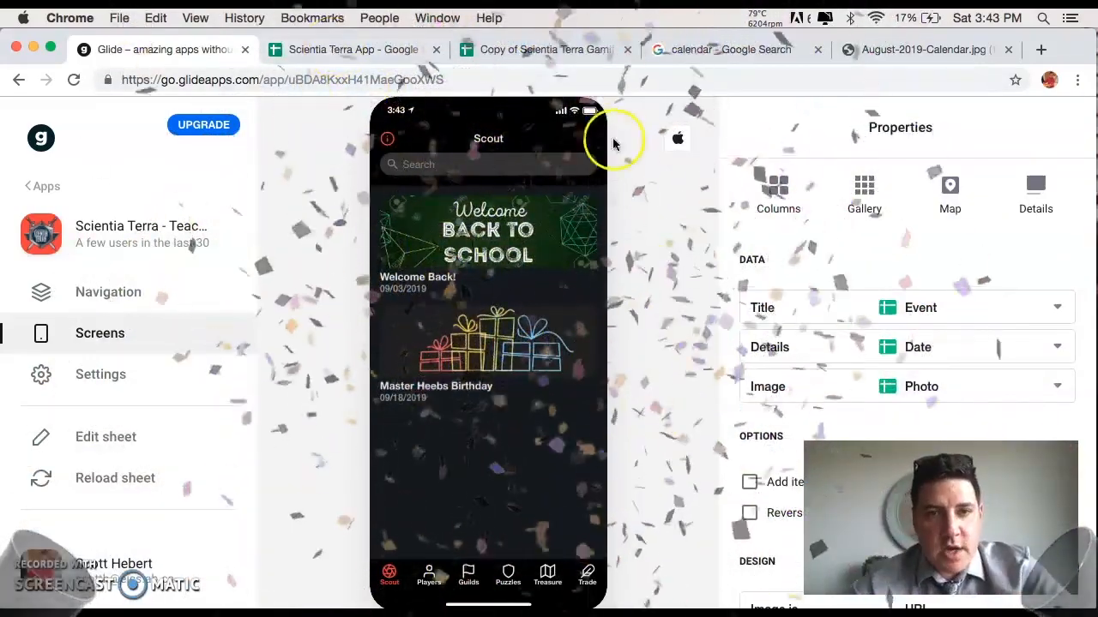
pyautogui.click(351, 49)
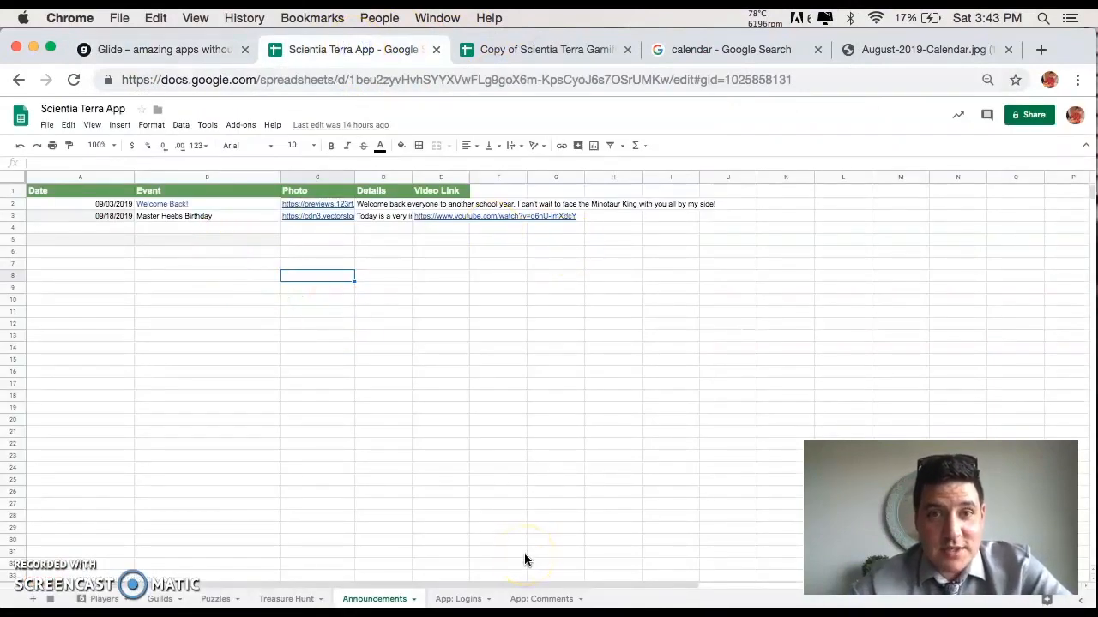
pyautogui.click(196, 55)
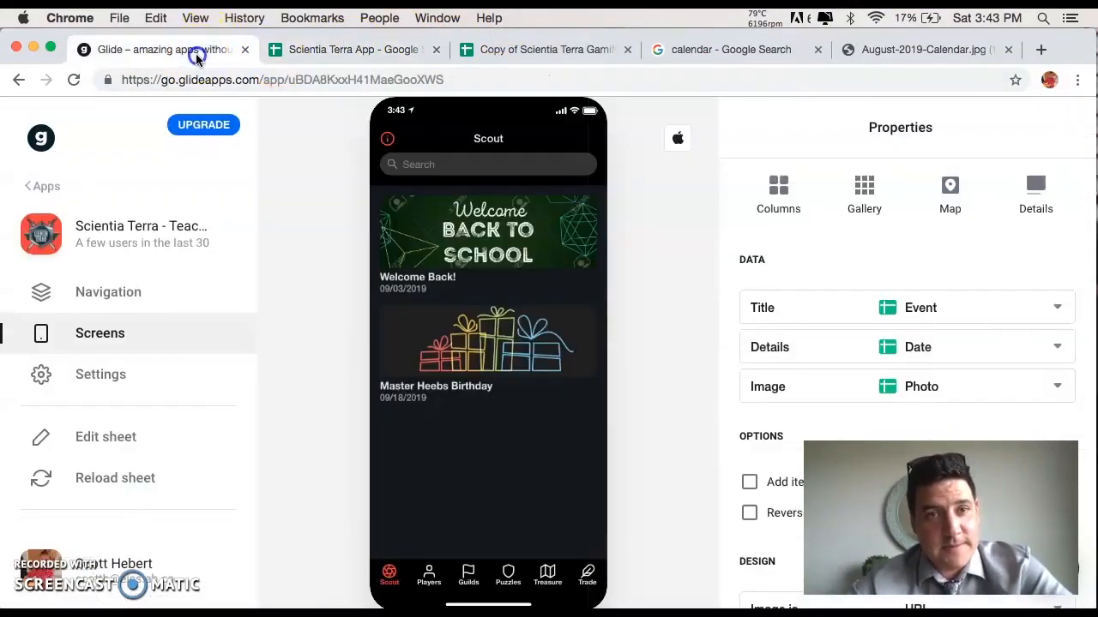
# Try the Reverse list option on the Scout screen and turn it off again.
pyautogui.moveTo(941, 518); pyautogui.dragTo(159, 513)
pyautogui.scroll(-1, 883, 488)
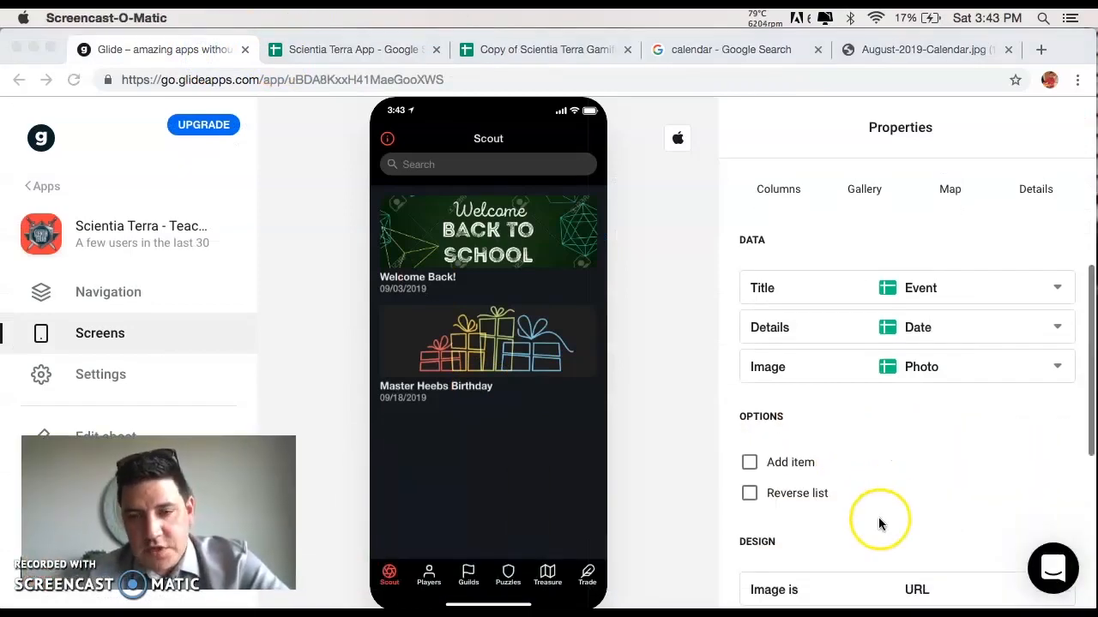
pyautogui.click(750, 494)
pyautogui.click(751, 502)
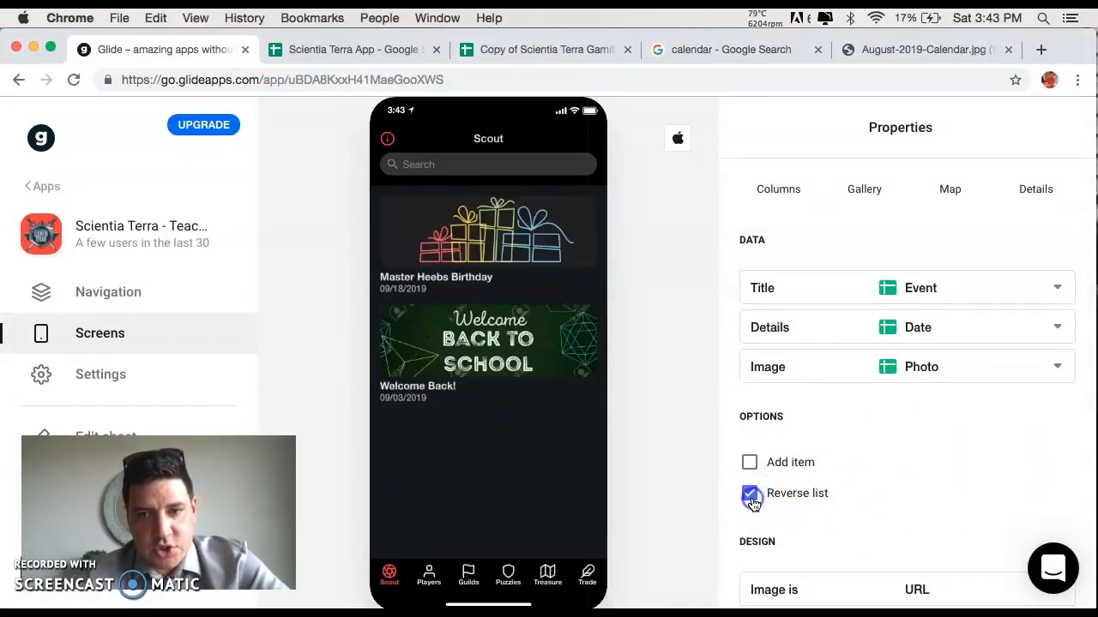
pyautogui.click(751, 502)
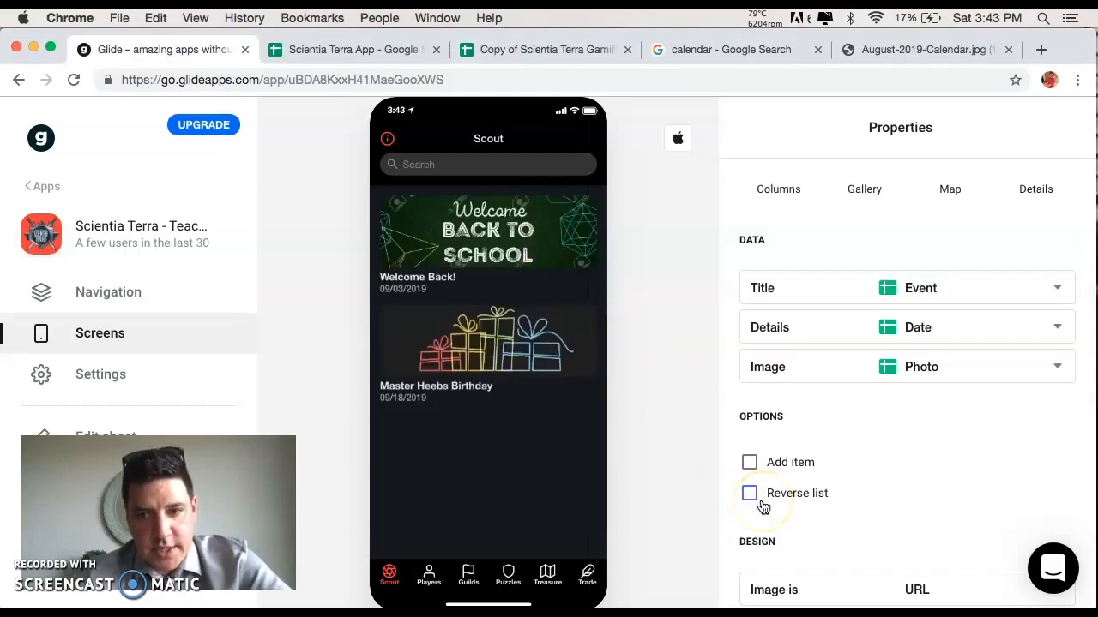
# Try the Add item option on the Scout screen by opening the New item form and cancelling it.
pyautogui.click(749, 465)
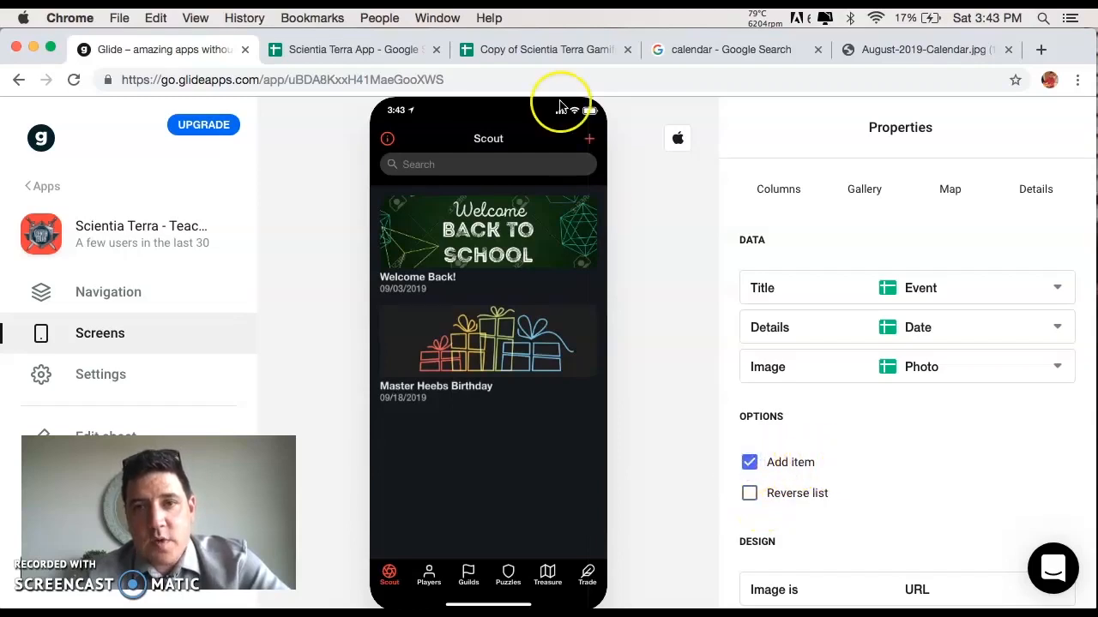
pyautogui.click(589, 140)
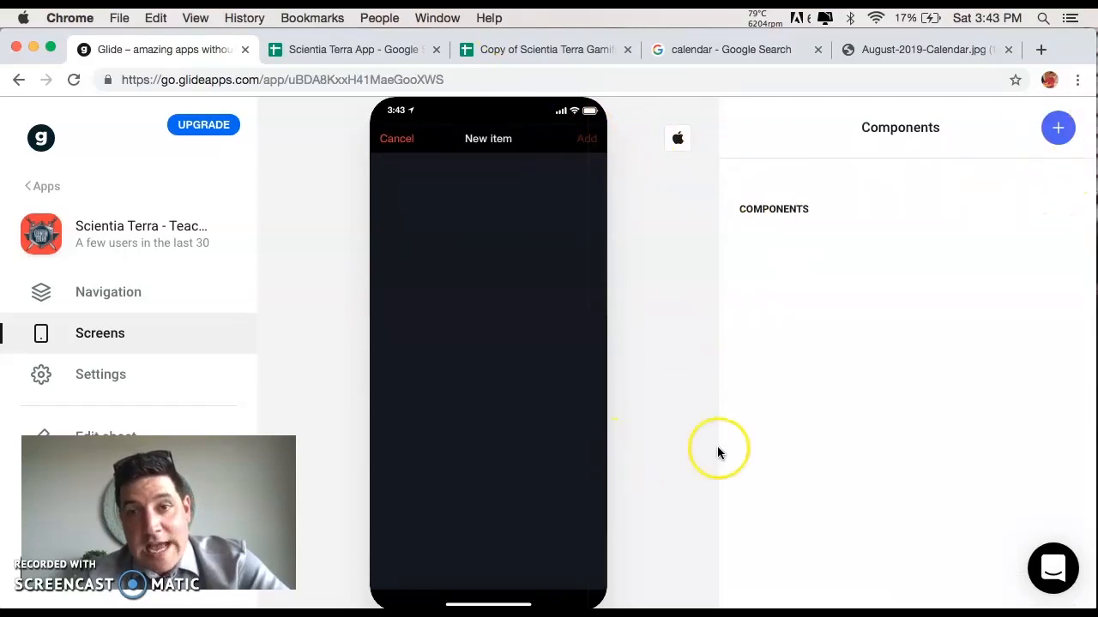
pyautogui.click(397, 139)
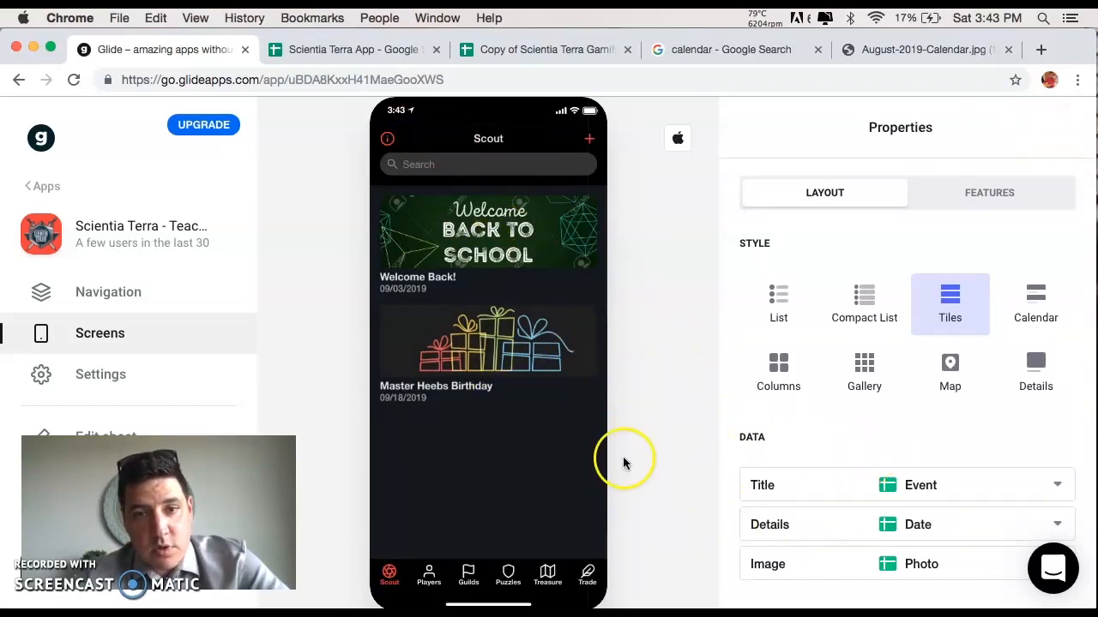
pyautogui.scroll(-5, 808, 409)
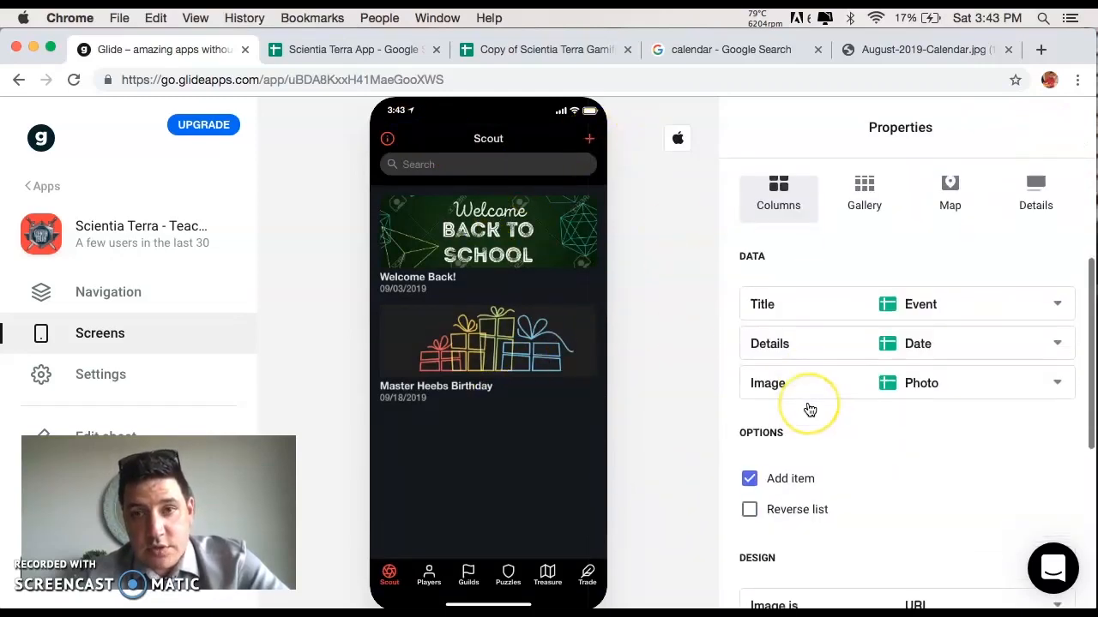
pyautogui.scroll(1, 808, 409)
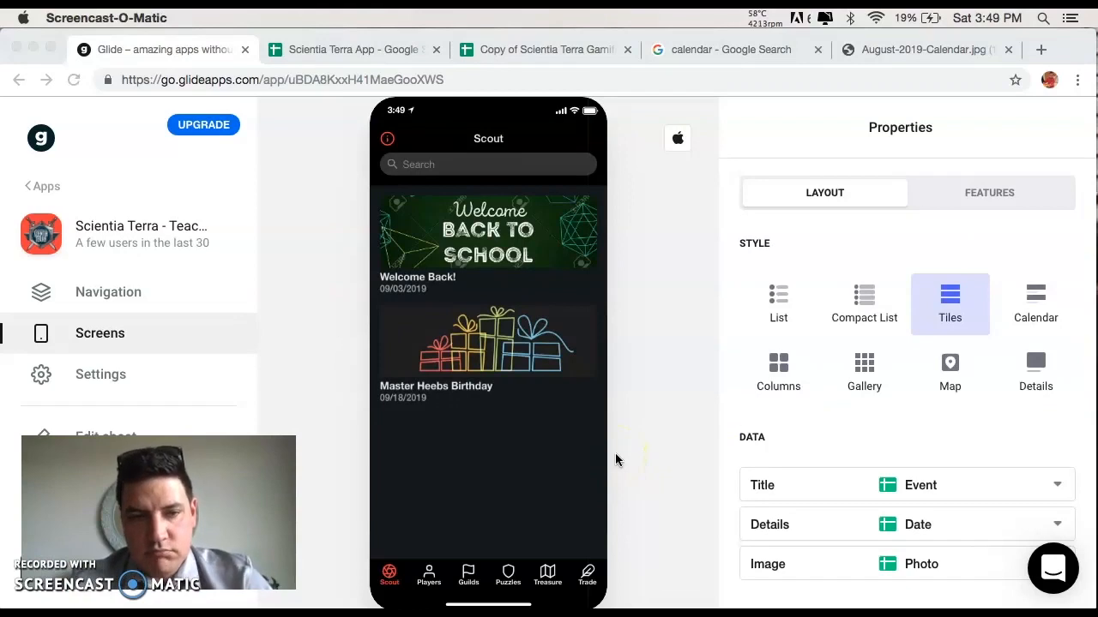
pyautogui.scroll(-5, 834, 468)
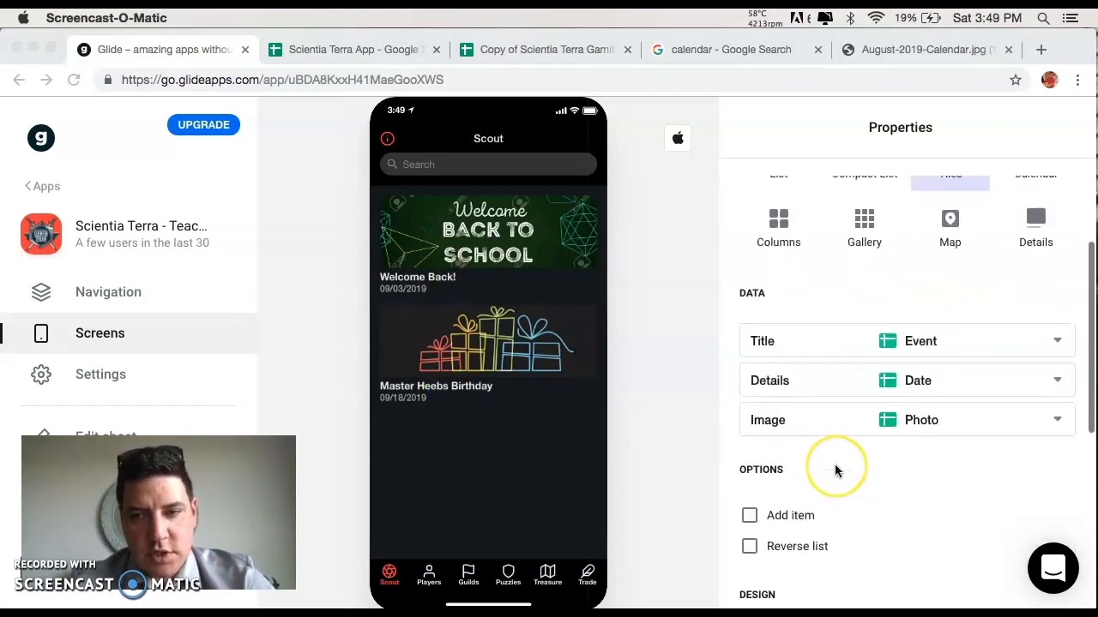
# Open the Welcome Back! announcement's detail screen in the Scout preview.
pyautogui.scroll(4, 834, 464)
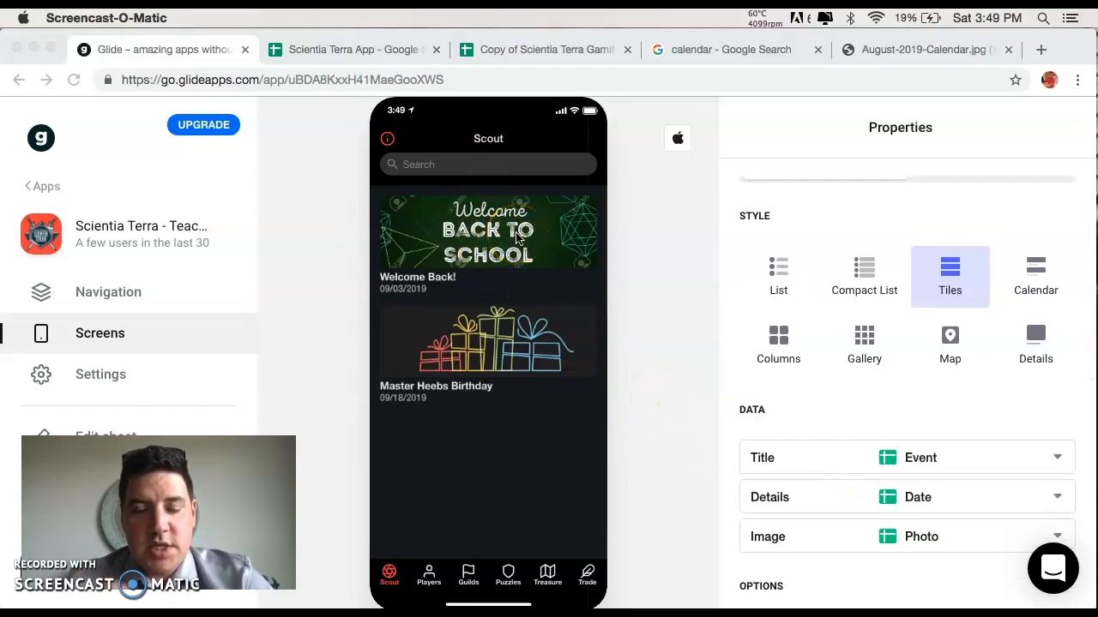
pyautogui.click(477, 238)
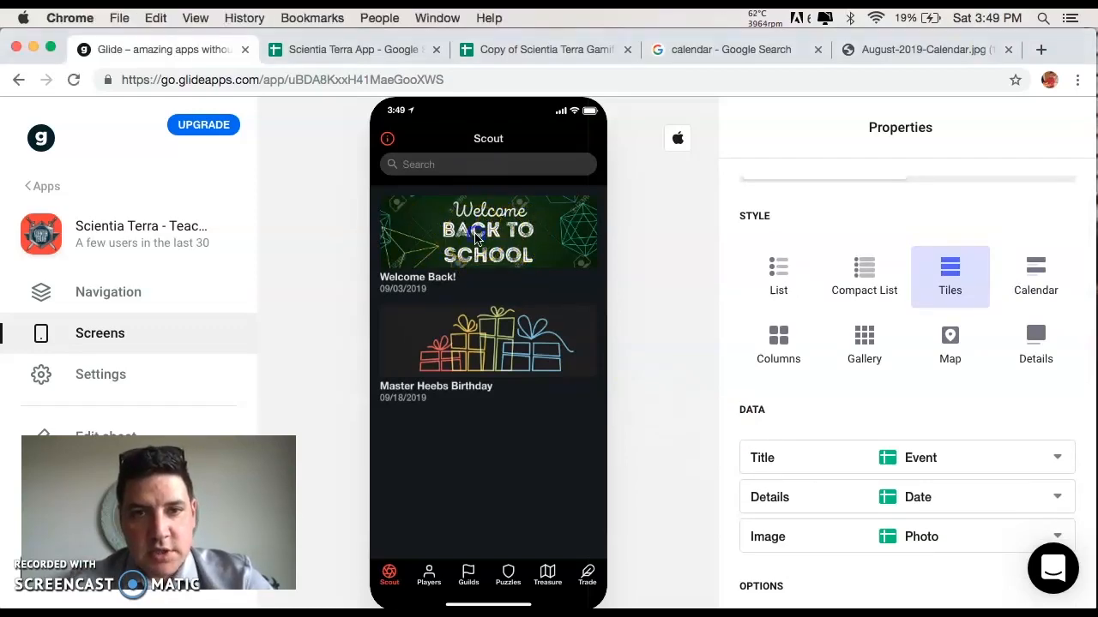
pyautogui.click(477, 238)
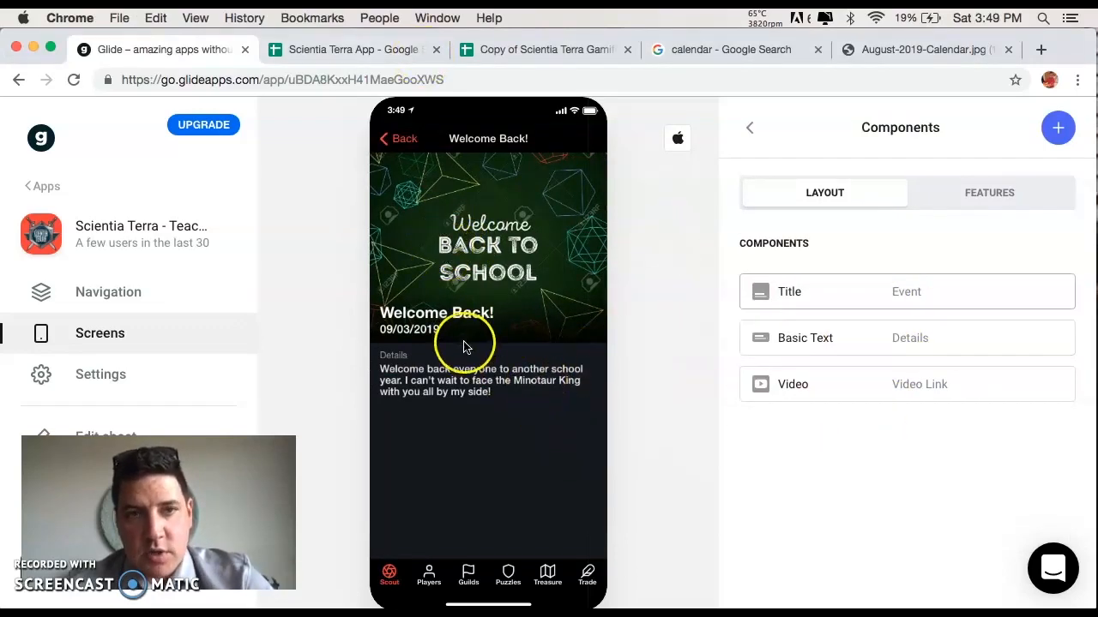
# Switch to the Scientia Terra App spreadsheet and step through the Welcome Back! row's cells in the Announcements sheet.
pyautogui.click(313, 49)
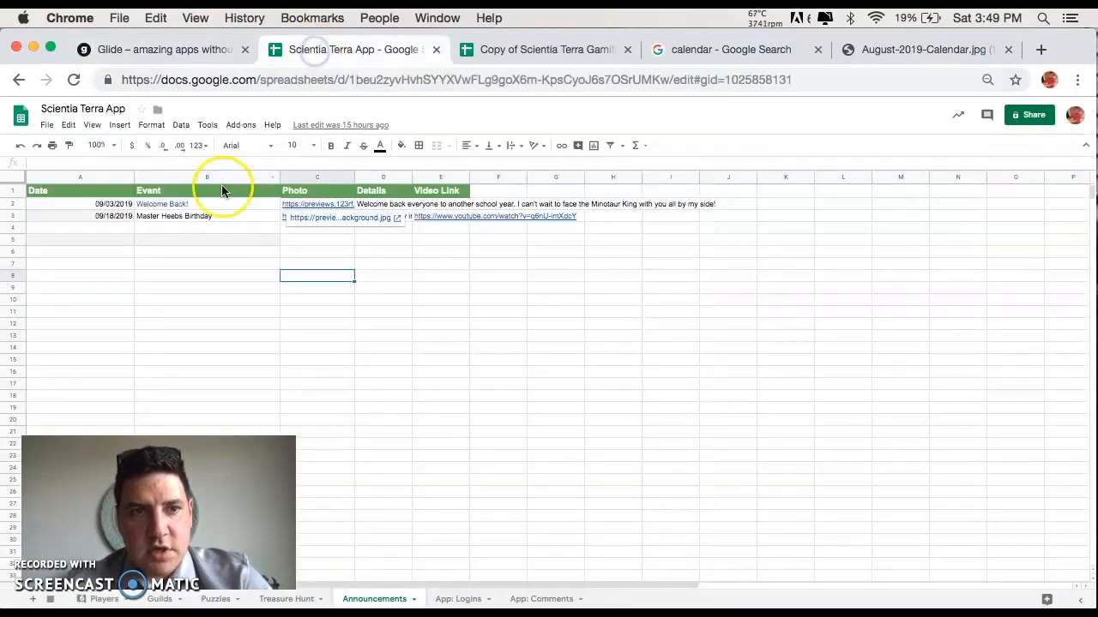
pyautogui.click(84, 202)
pyautogui.press('Right')
pyautogui.press('Right')
pyautogui.press('Right')
pyautogui.press('Right')
pyautogui.press('Right')
pyautogui.press('Right')
pyautogui.press('Right')
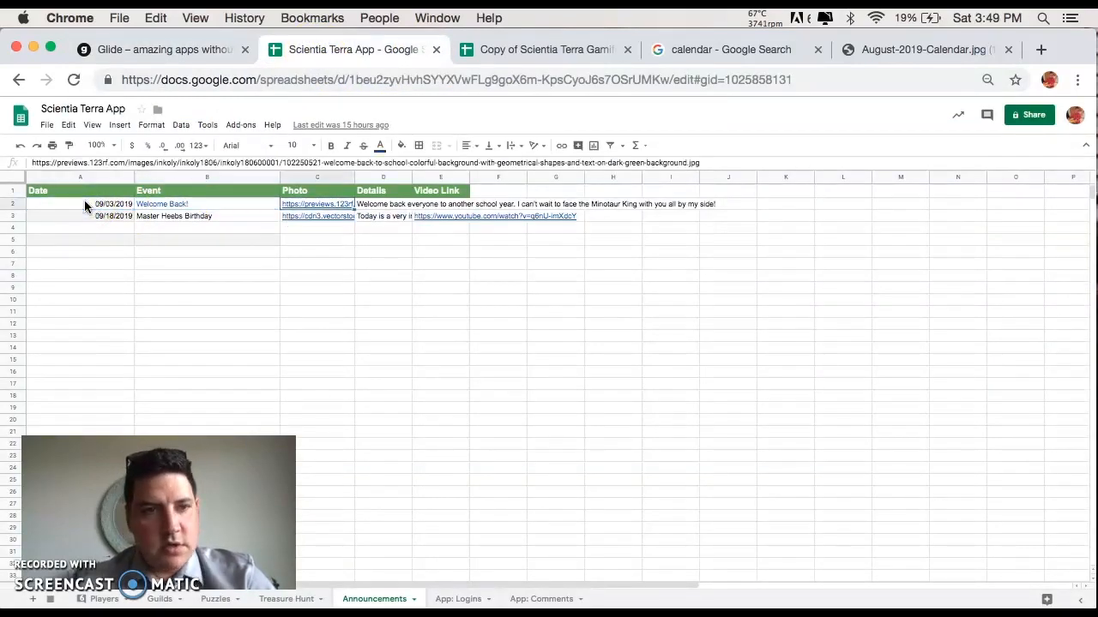
pyautogui.press('Right')
pyautogui.press('Right')
pyautogui.press('Left')
pyautogui.press('Left')
pyautogui.press('Left')
pyautogui.press('Left')
pyautogui.press('Left')
pyautogui.press('Left')
pyautogui.press('Left')
pyautogui.press('Left')
pyautogui.press('Left')
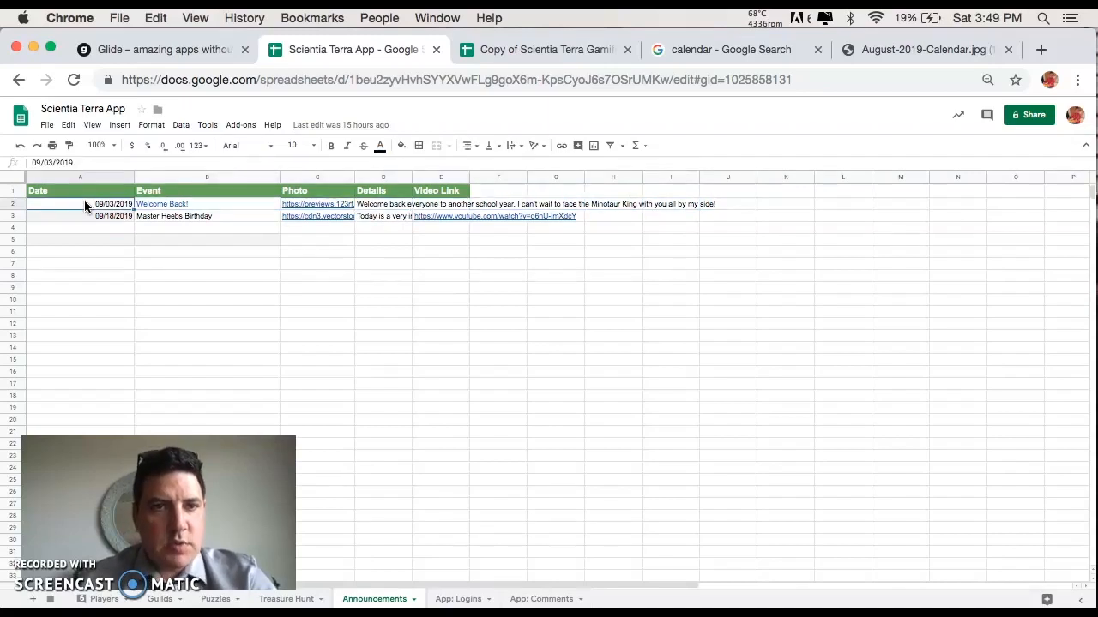
# Switch back to Glide and open the birthday announcement's detail screen from the Scout list.
pyautogui.click(209, 52)
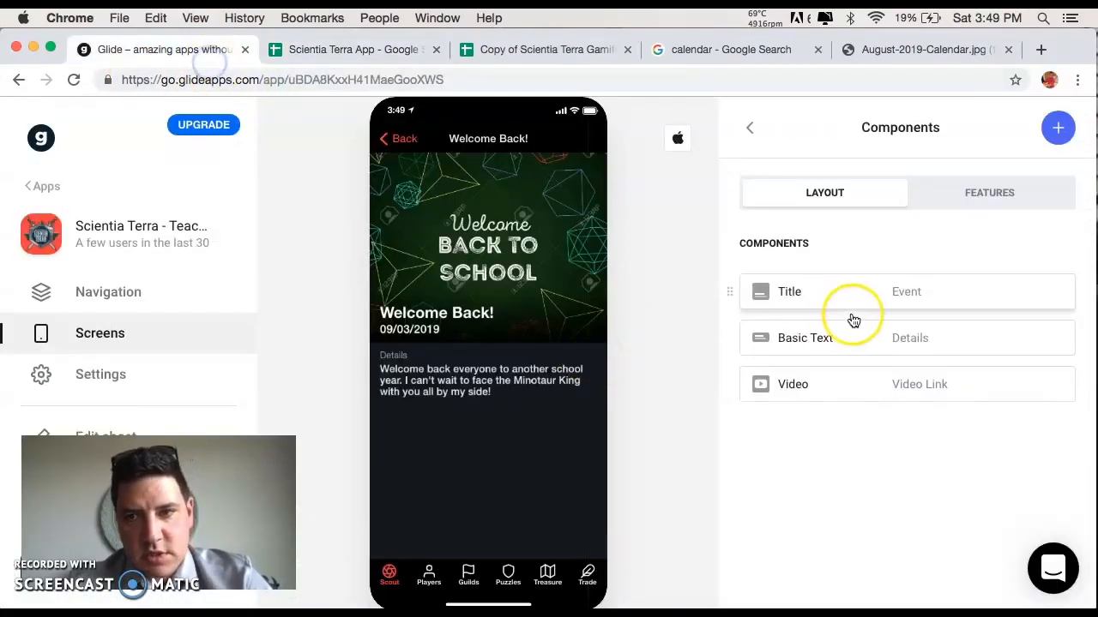
pyautogui.click(397, 138)
pyautogui.click(444, 333)
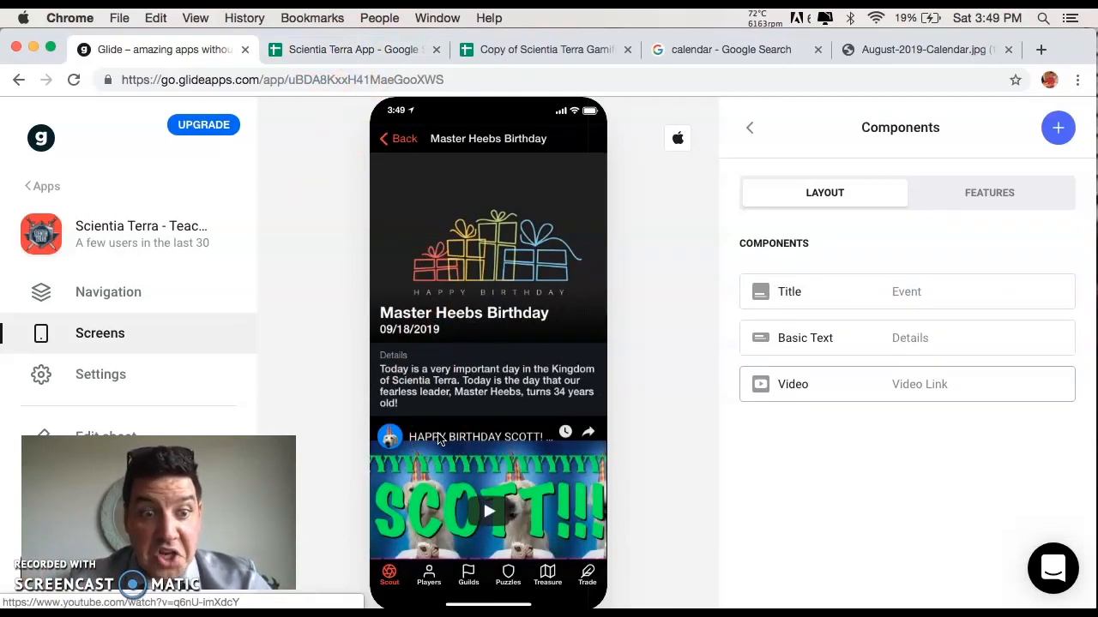
# Switch to the Scientia Terra App spreadsheet and step through the birthday event row's cells in the Announcements sheet.
pyautogui.click(378, 49)
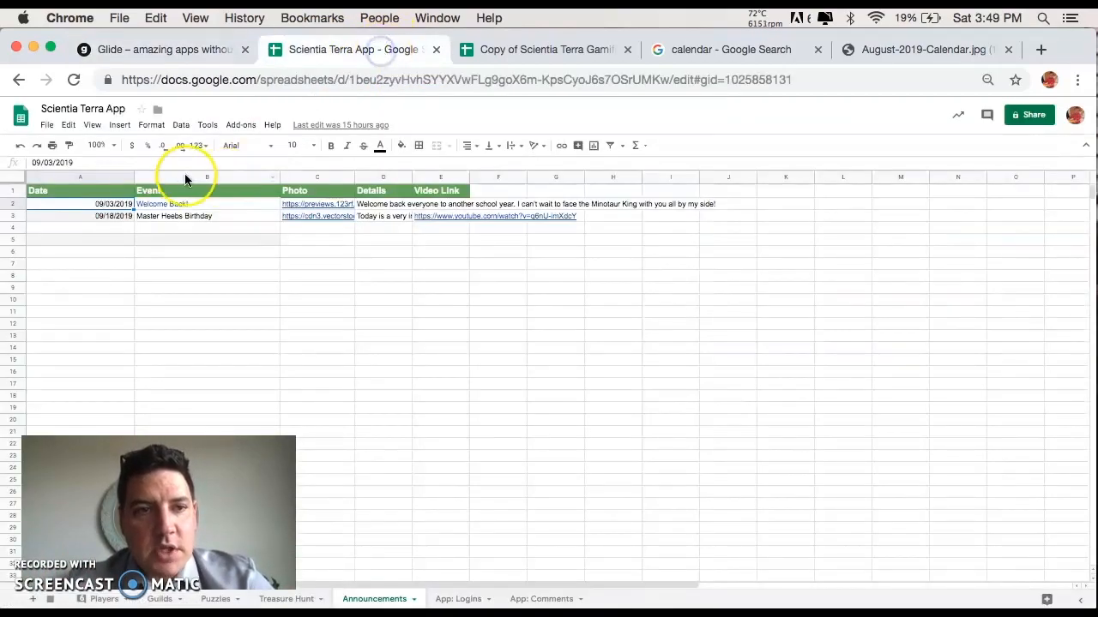
pyautogui.click(102, 217)
pyautogui.press('Right')
pyautogui.press('Right')
pyautogui.press('Right')
pyautogui.press('Right')
pyautogui.press('Right')
pyautogui.press('Right')
pyautogui.press('Left')
pyautogui.press('Left')
pyautogui.press('Left')
pyautogui.press('Left')
pyautogui.press('Left')
pyautogui.press('Left')
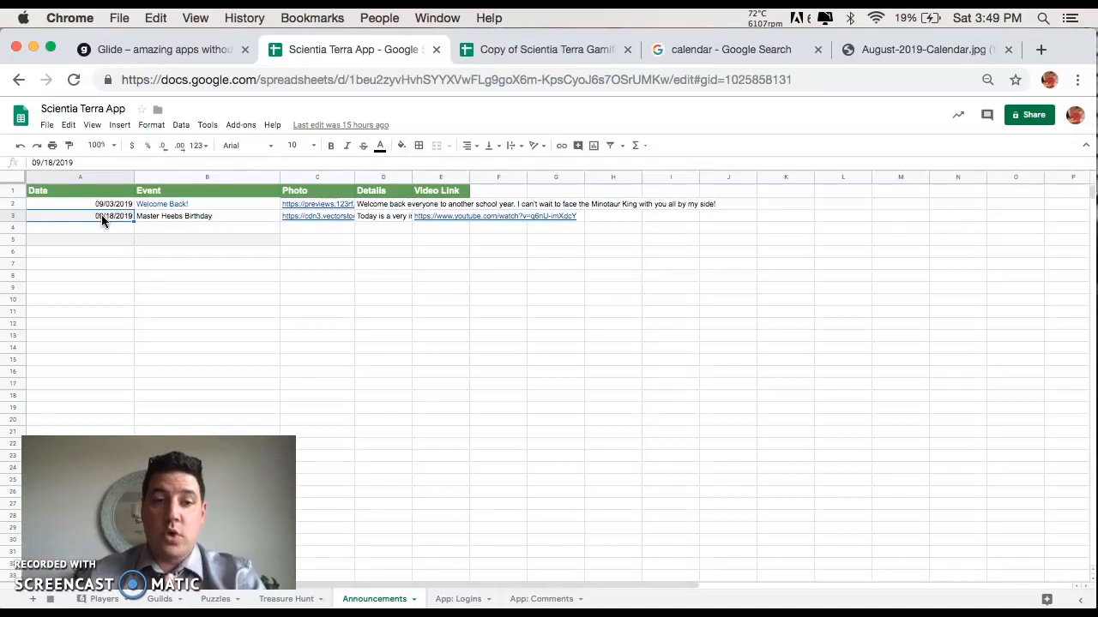
# Switch back to Glide, return to the Scout list and open the Welcome Back! announcement.
pyautogui.click(167, 51)
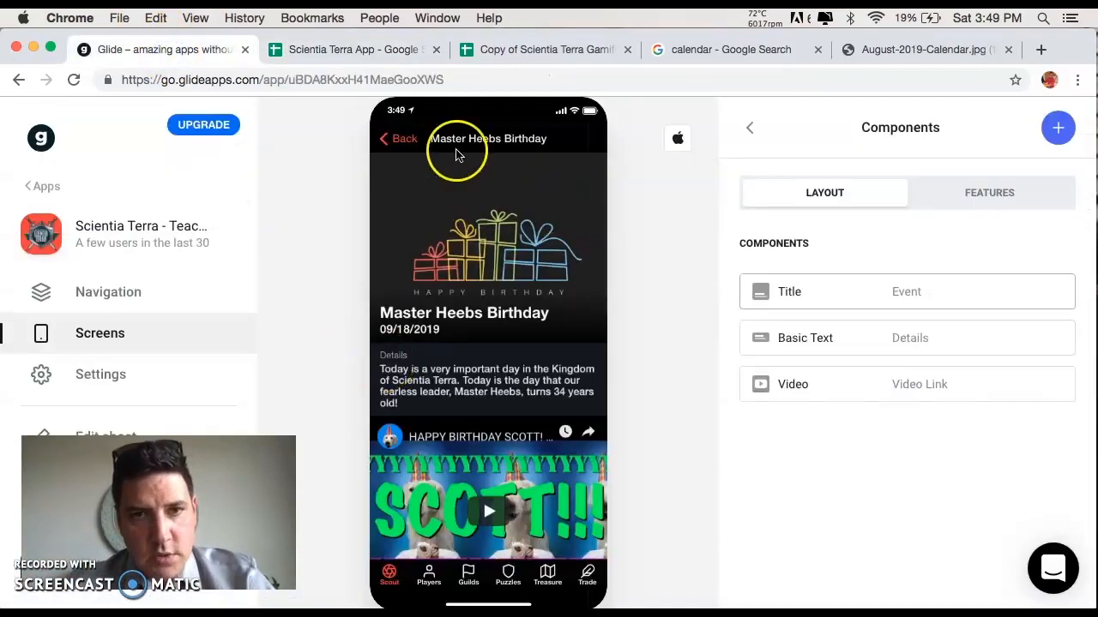
pyautogui.click(400, 138)
pyautogui.click(463, 259)
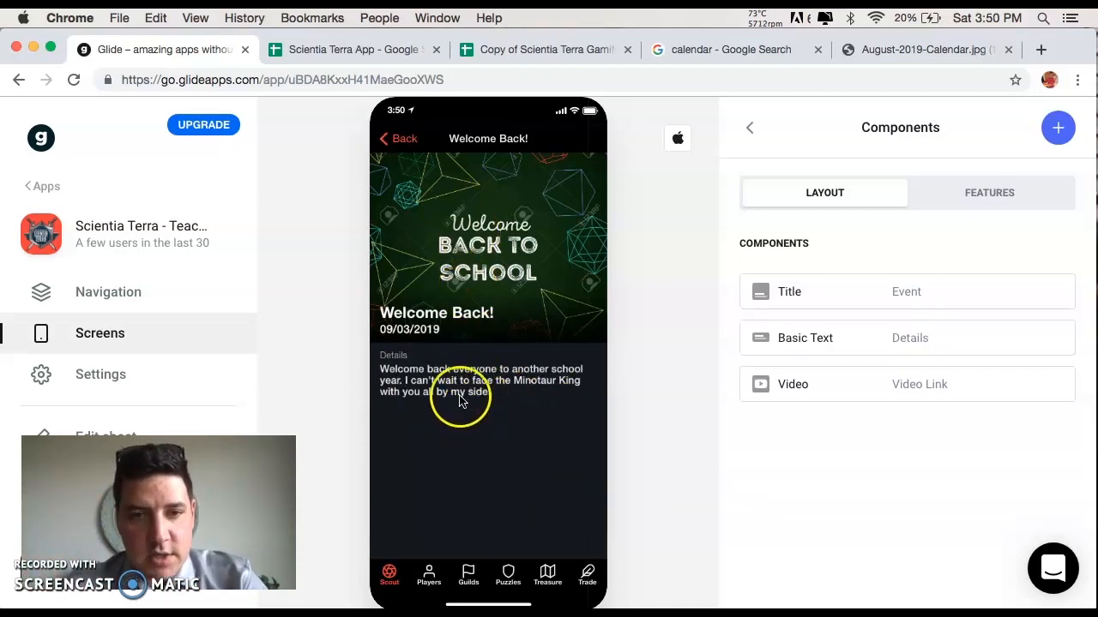
# Check the Welcome Back! row's Details cell in the Announcements sheet and switch back to Glide.
pyautogui.click(306, 49)
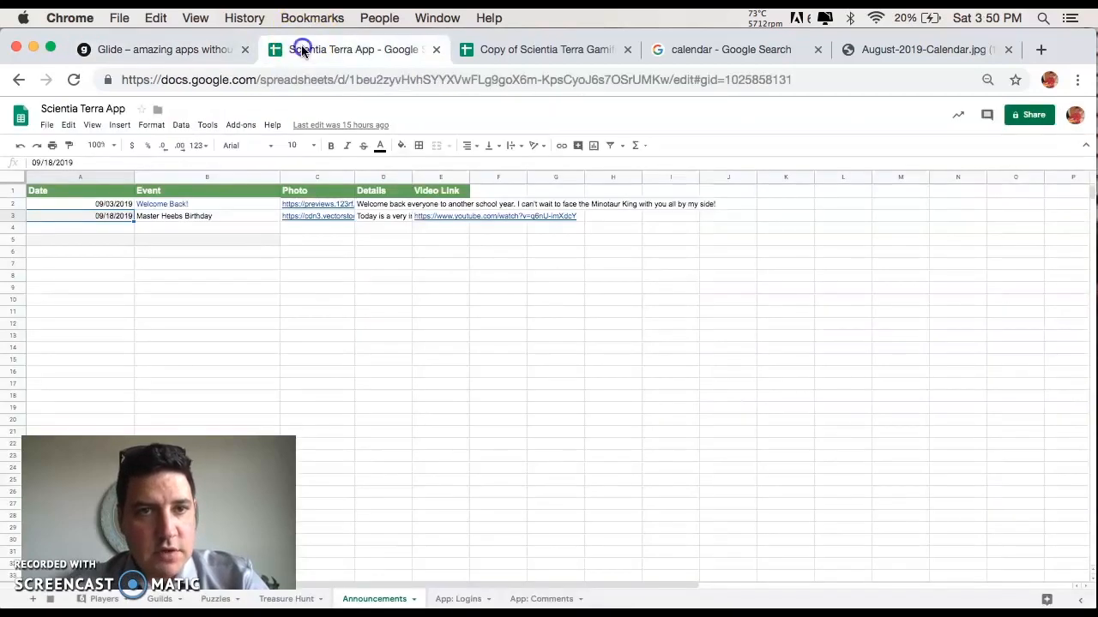
pyautogui.click(375, 206)
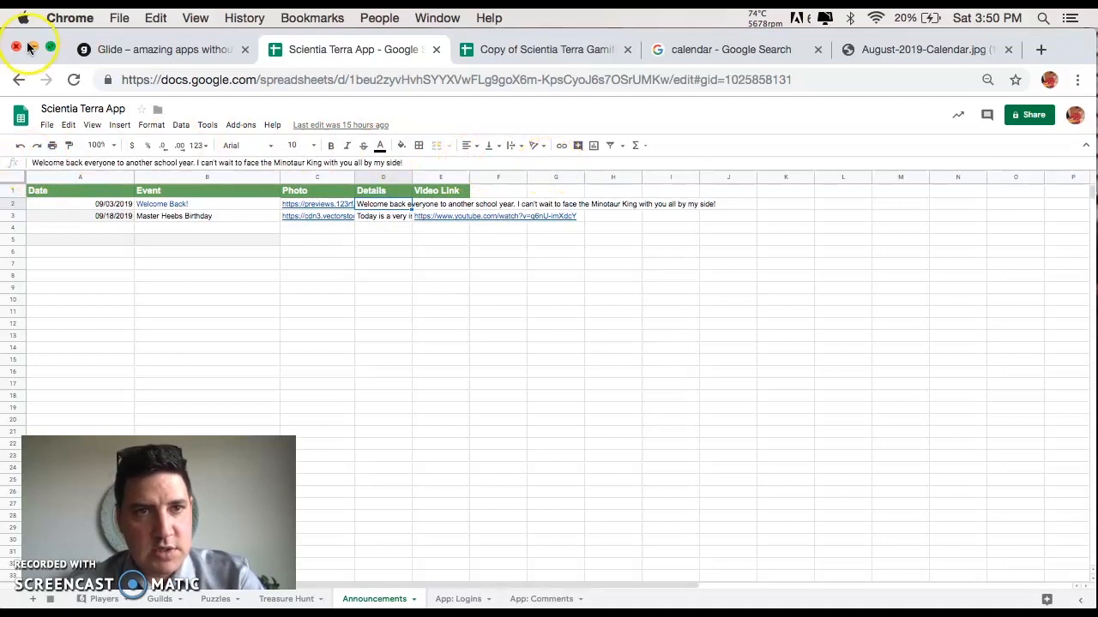
pyautogui.click(112, 53)
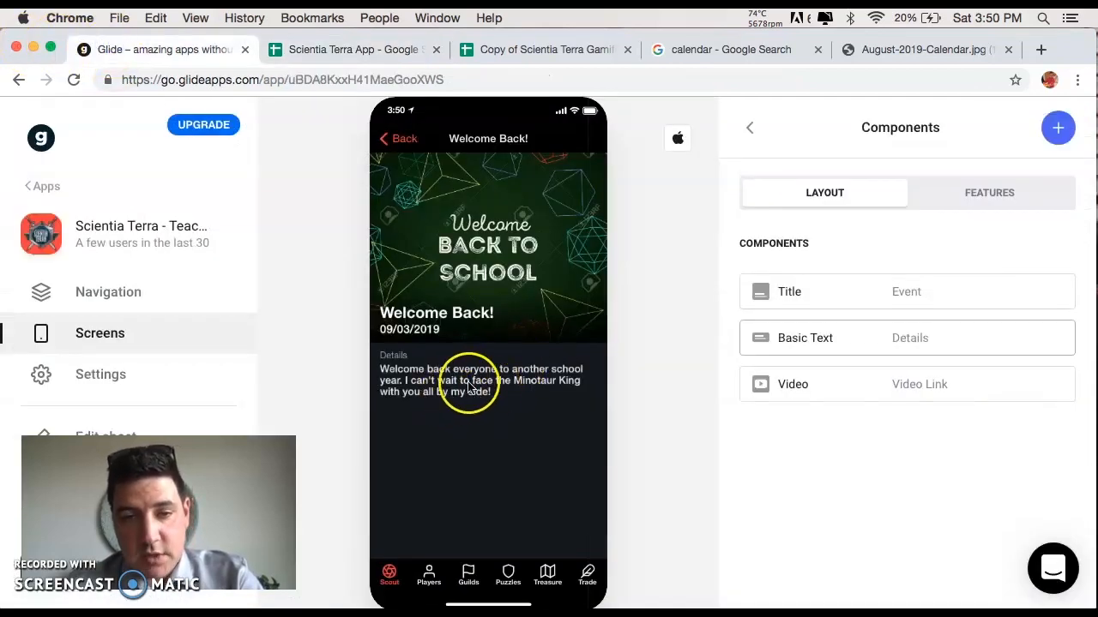
# Reload the sheet data linked to the Scientia Terra app.
pyautogui.click(29, 595)
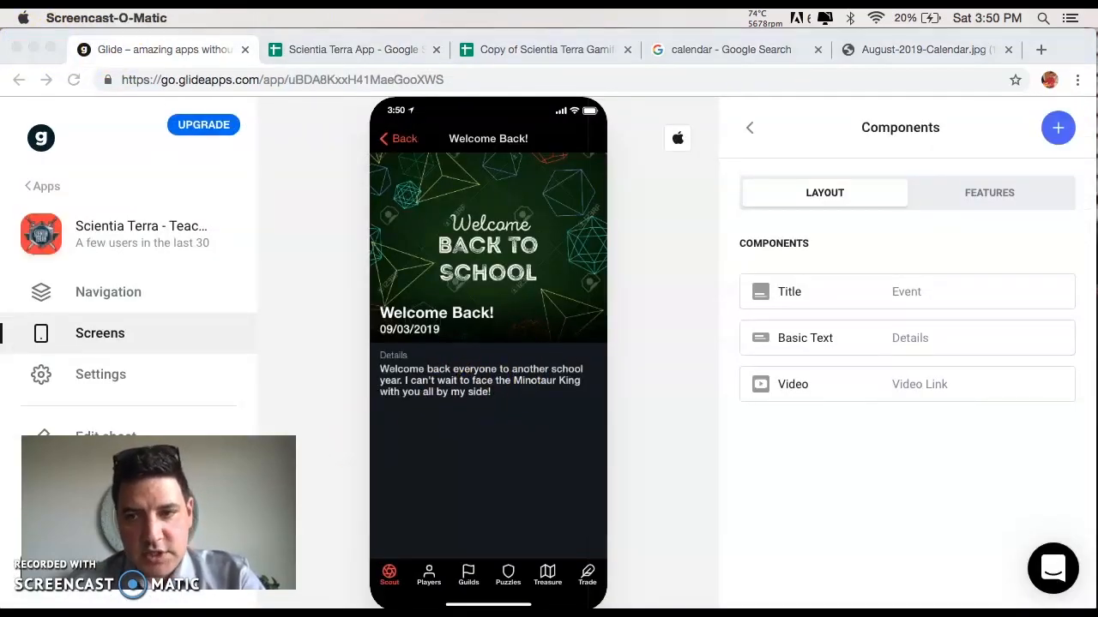
pyautogui.moveTo(161, 513); pyautogui.dragTo(950, 521)
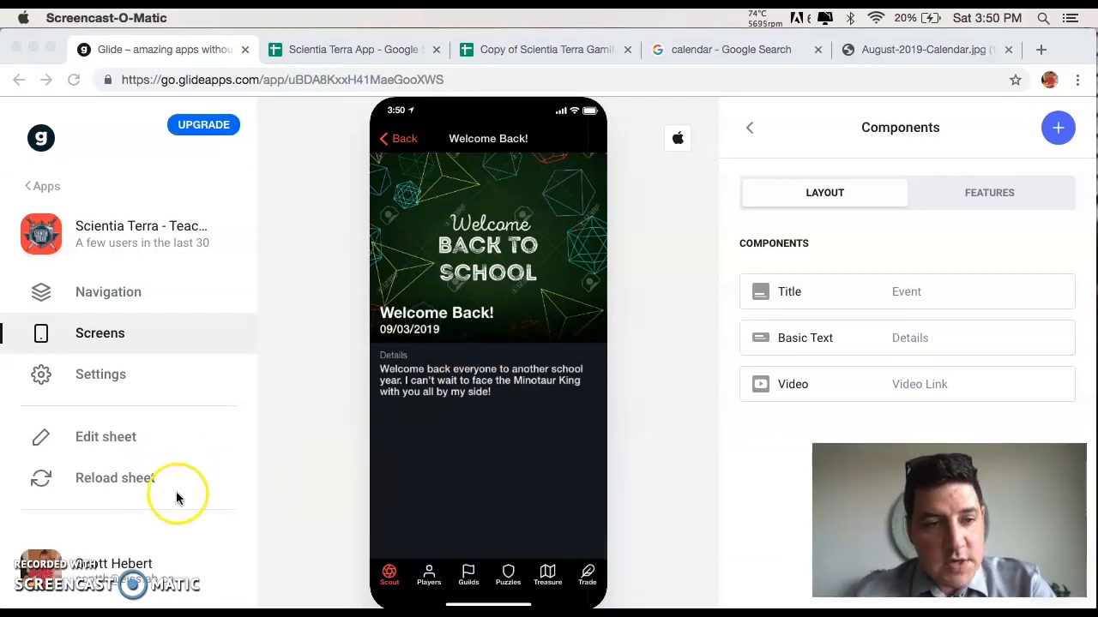
pyautogui.click(108, 480)
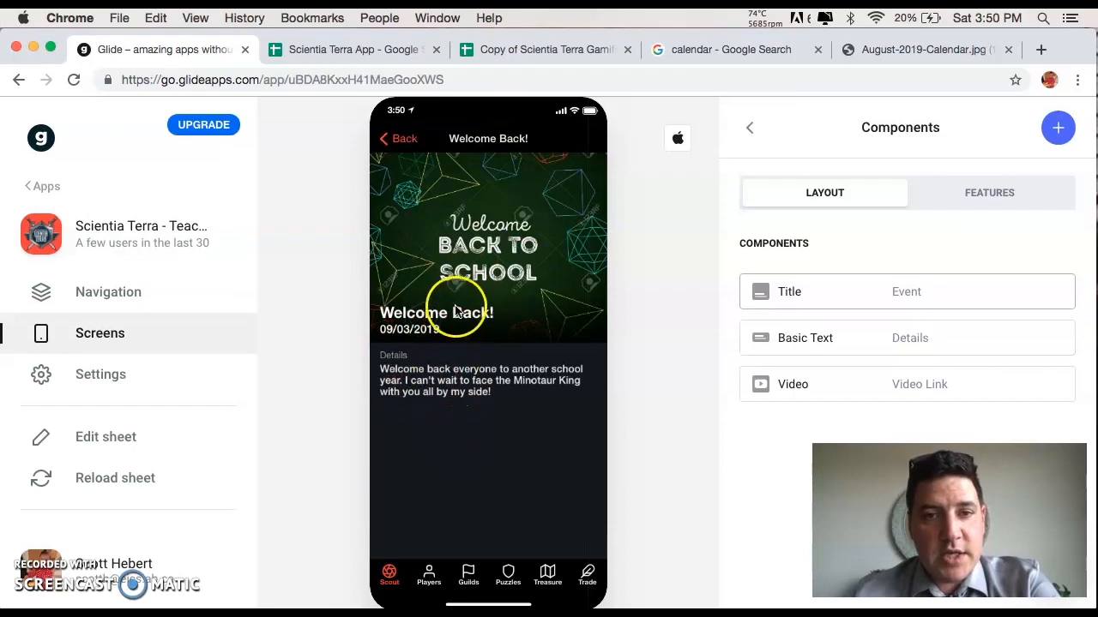
# Move between the Scout list and the Welcome Back! announcement, ending on the announcement's detail screen.
pyautogui.click(394, 139)
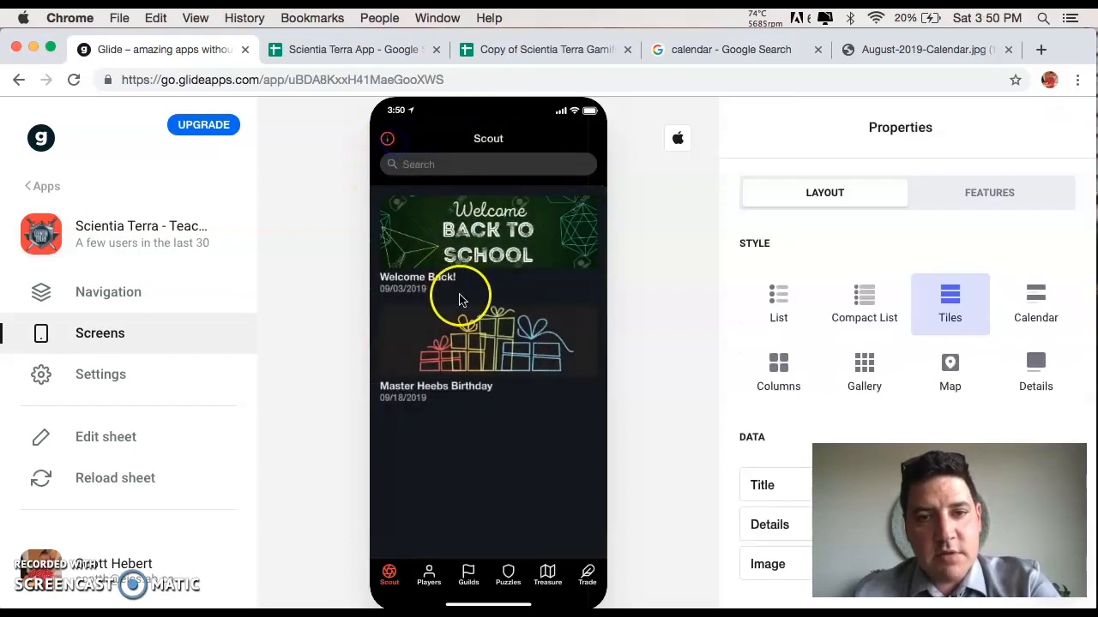
pyautogui.click(446, 252)
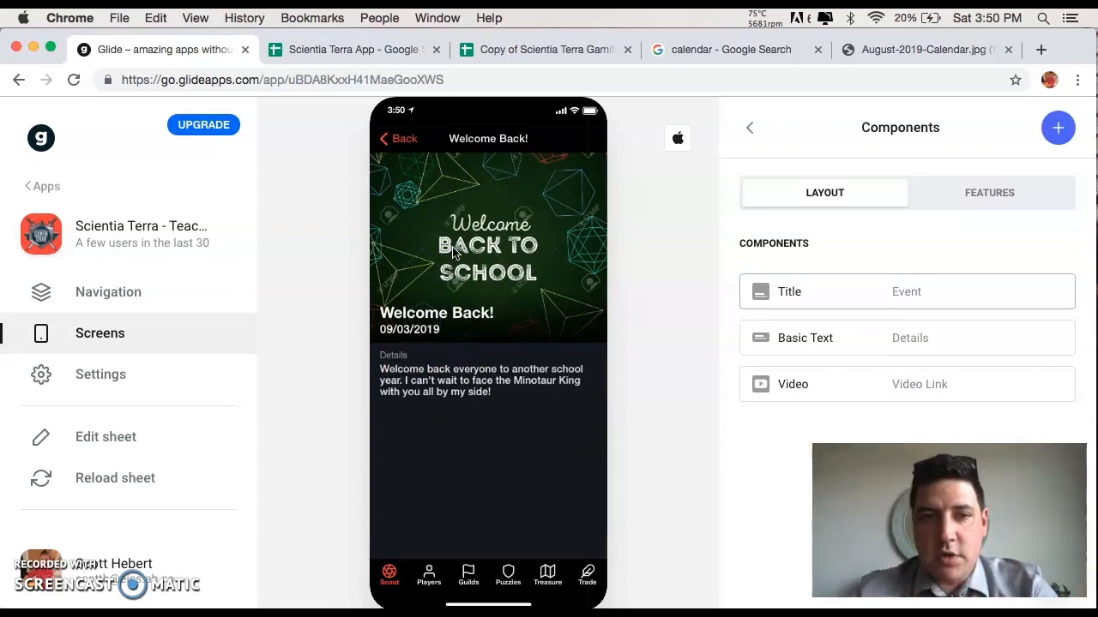
pyautogui.click(385, 136)
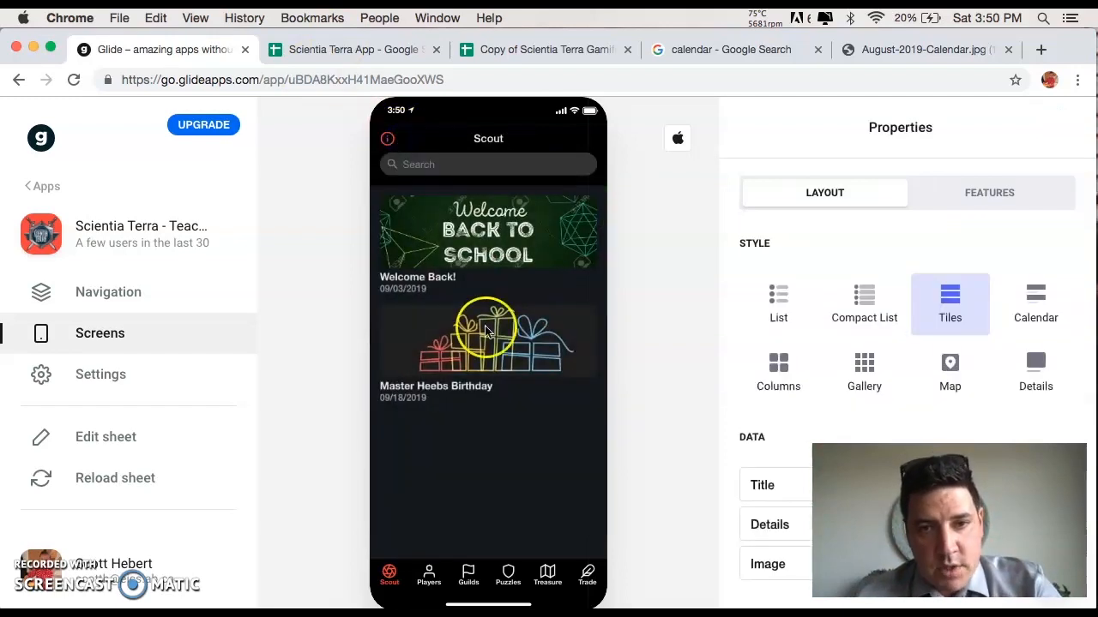
pyautogui.click(426, 228)
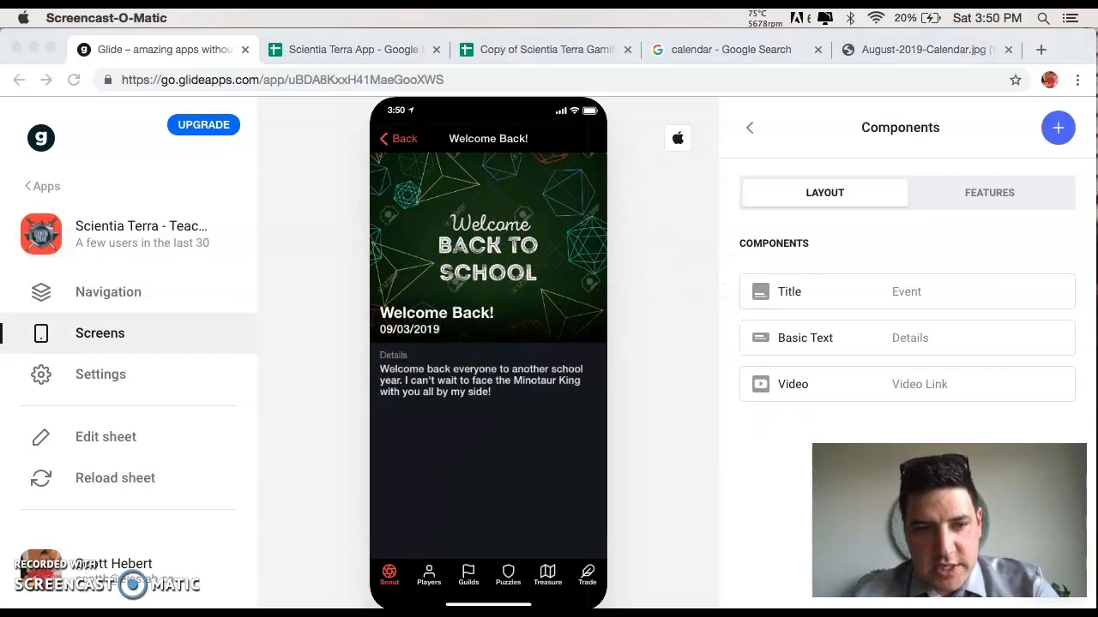
pyautogui.moveTo(949, 520); pyautogui.dragTo(153, 517)
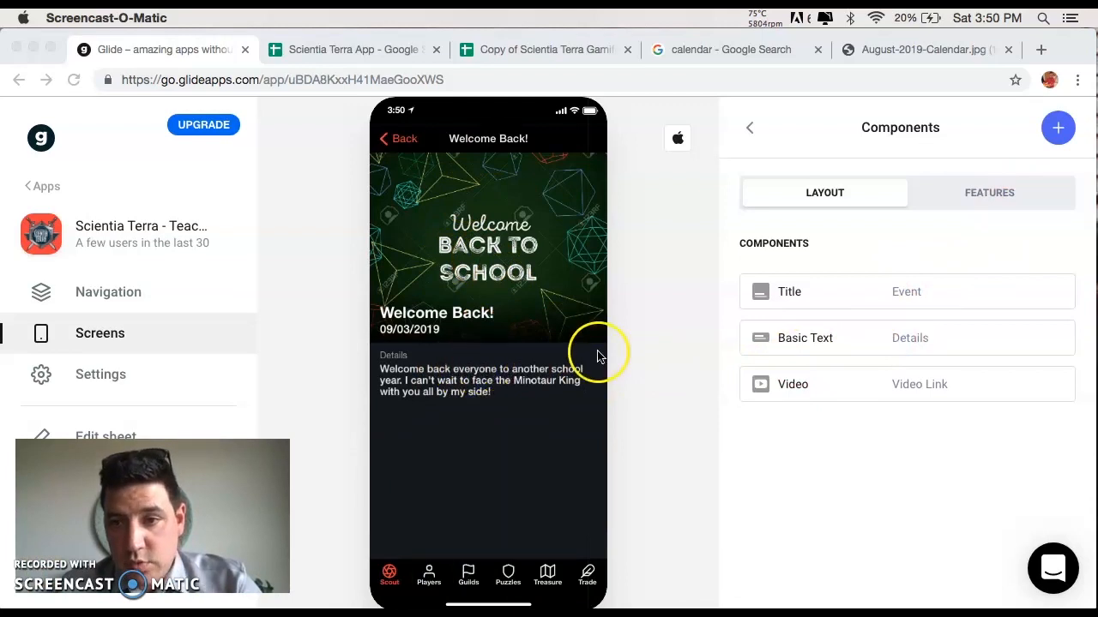
# Try adding a Separator component to the Welcome Back! detail screen and delete it again.
pyautogui.click(1058, 133)
pyautogui.click(1056, 131)
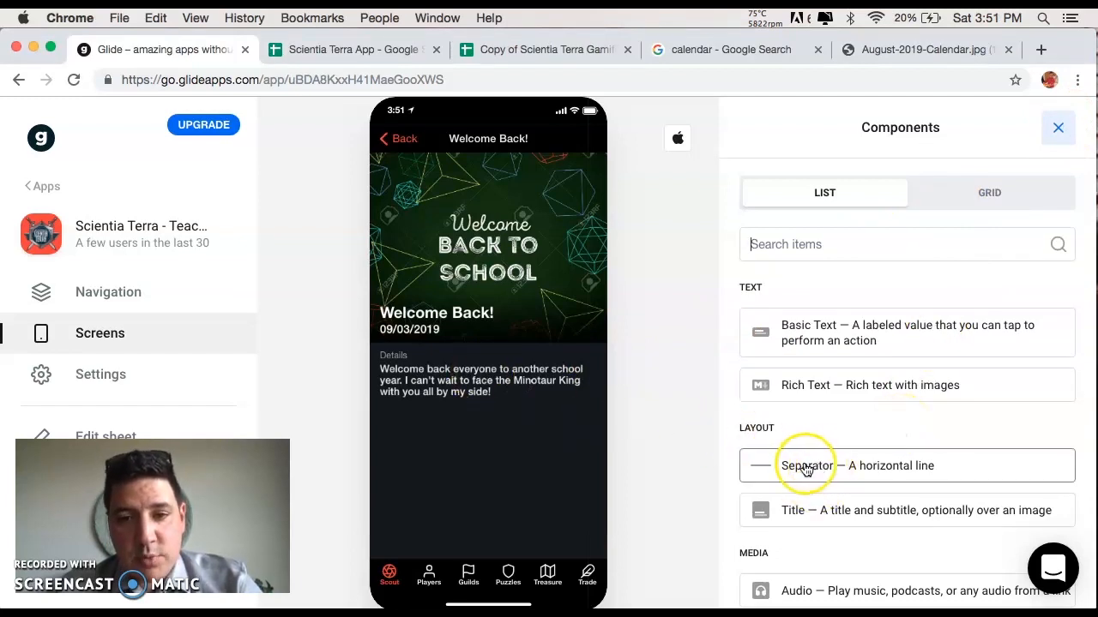
pyautogui.click(841, 480)
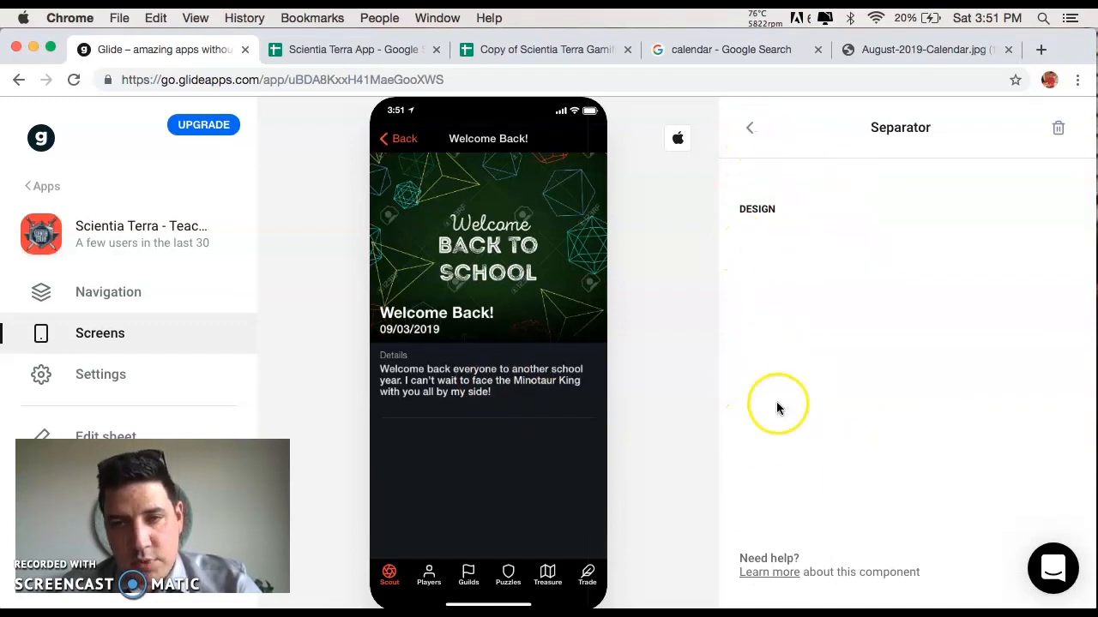
pyautogui.click(747, 139)
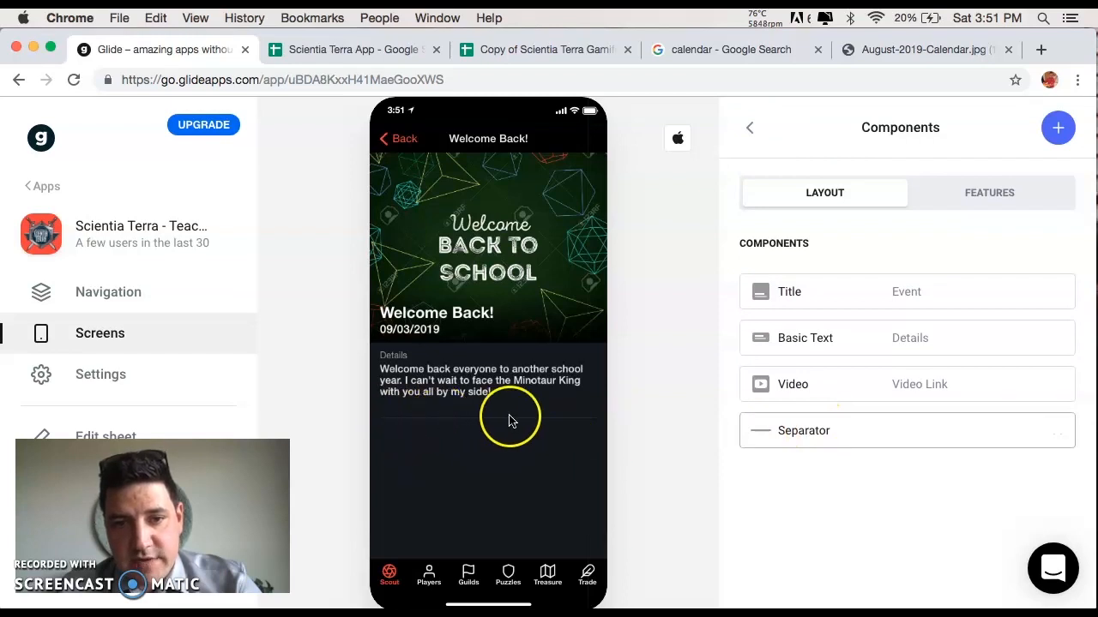
pyautogui.click(1058, 434)
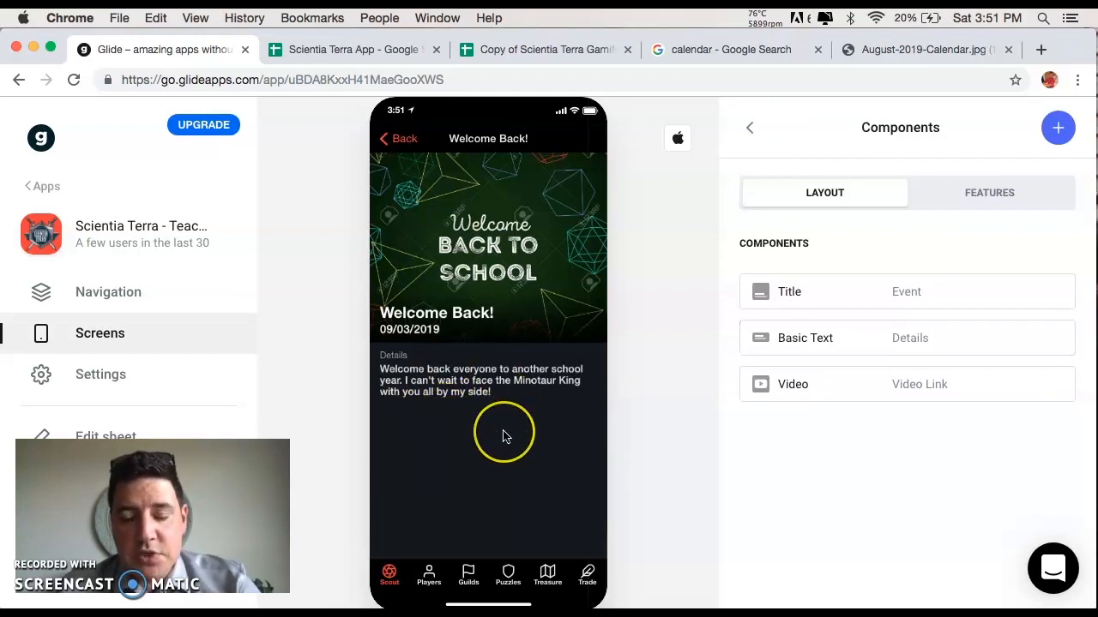
# Browse the components that can be added to the Welcome Back! detail screen, from text and media to charts and entry fields.
pyautogui.click(1056, 130)
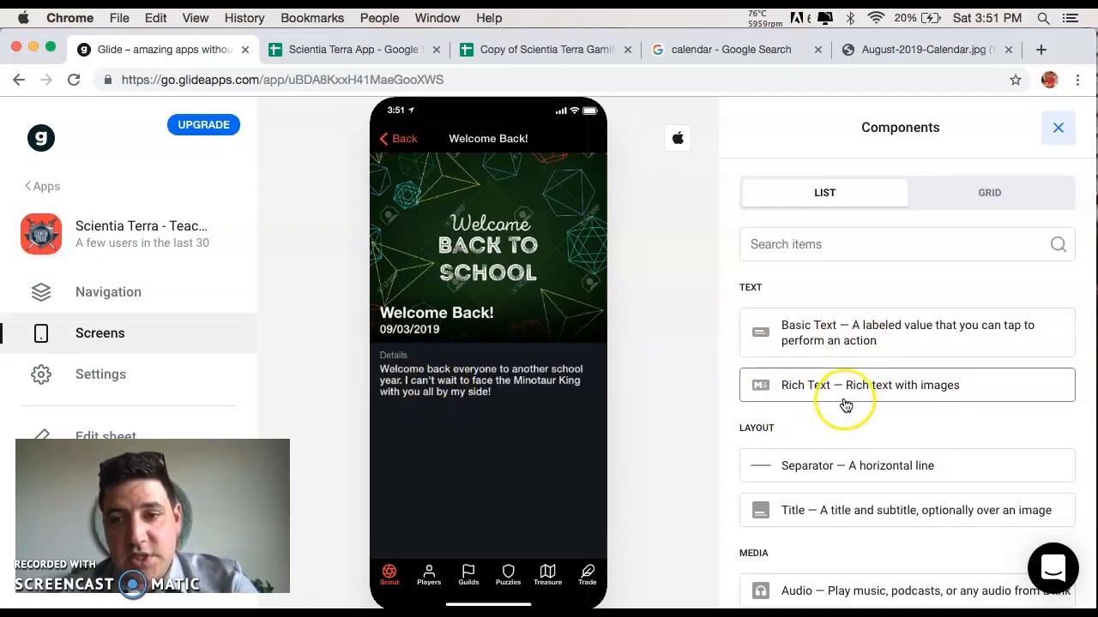
pyautogui.scroll(-5, 846, 405)
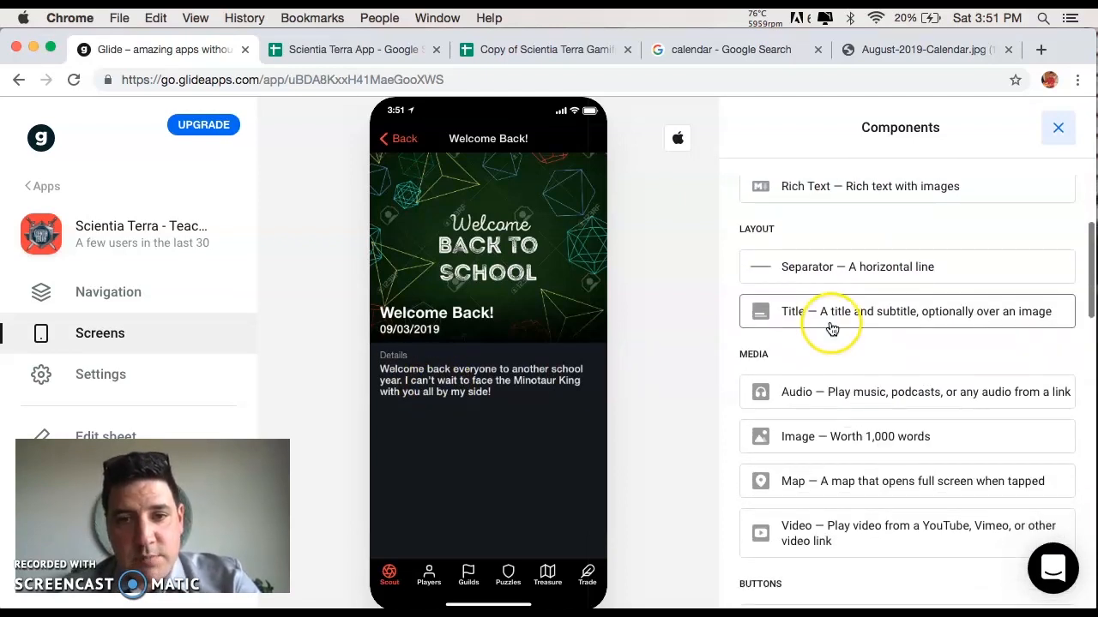
pyautogui.scroll(-2, 915, 413)
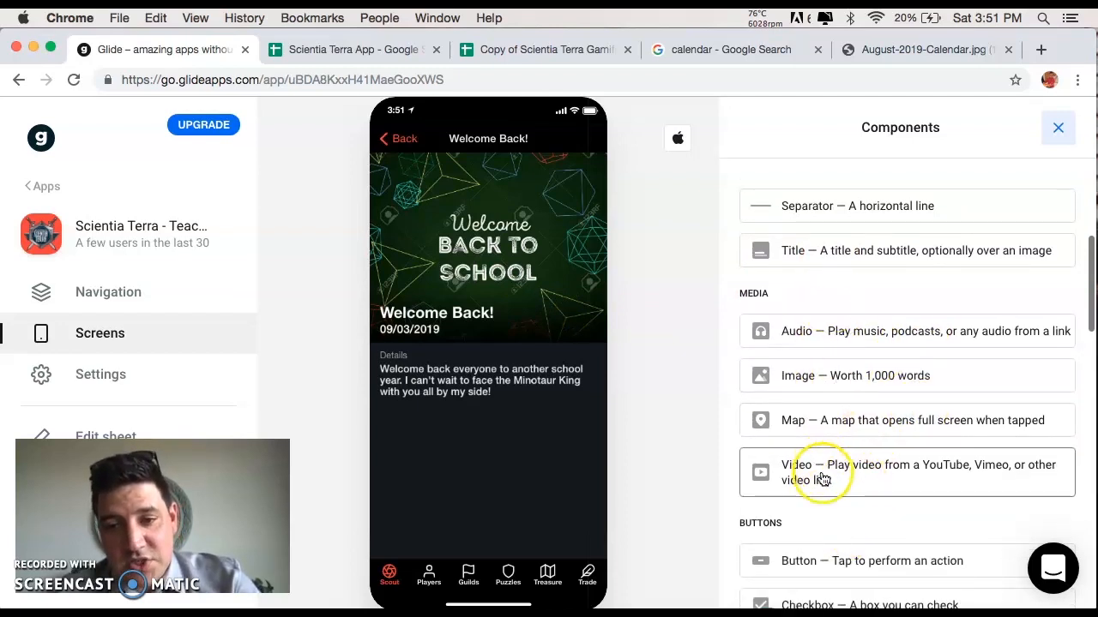
pyautogui.scroll(-3, 822, 477)
pyautogui.scroll(-2, 811, 397)
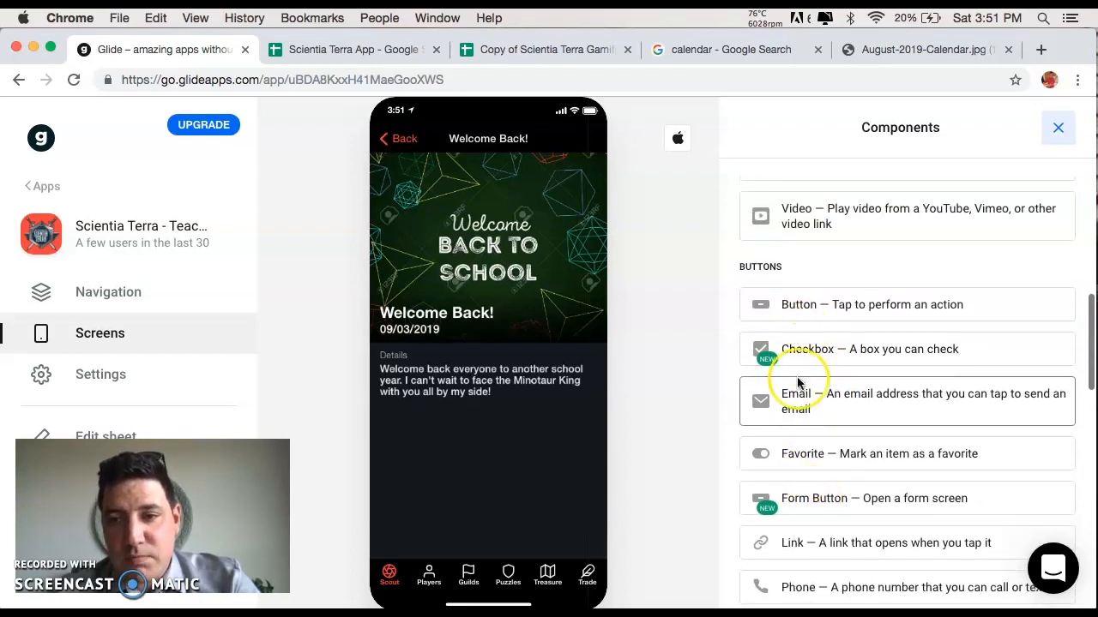
pyautogui.scroll(-2, 801, 420)
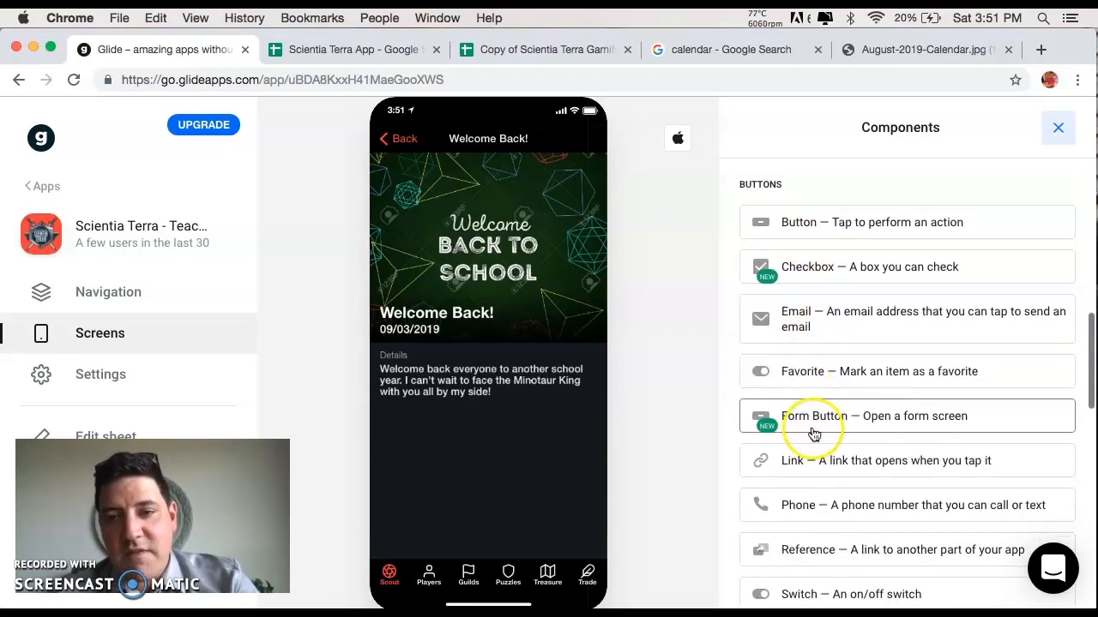
pyautogui.scroll(-1, 813, 431)
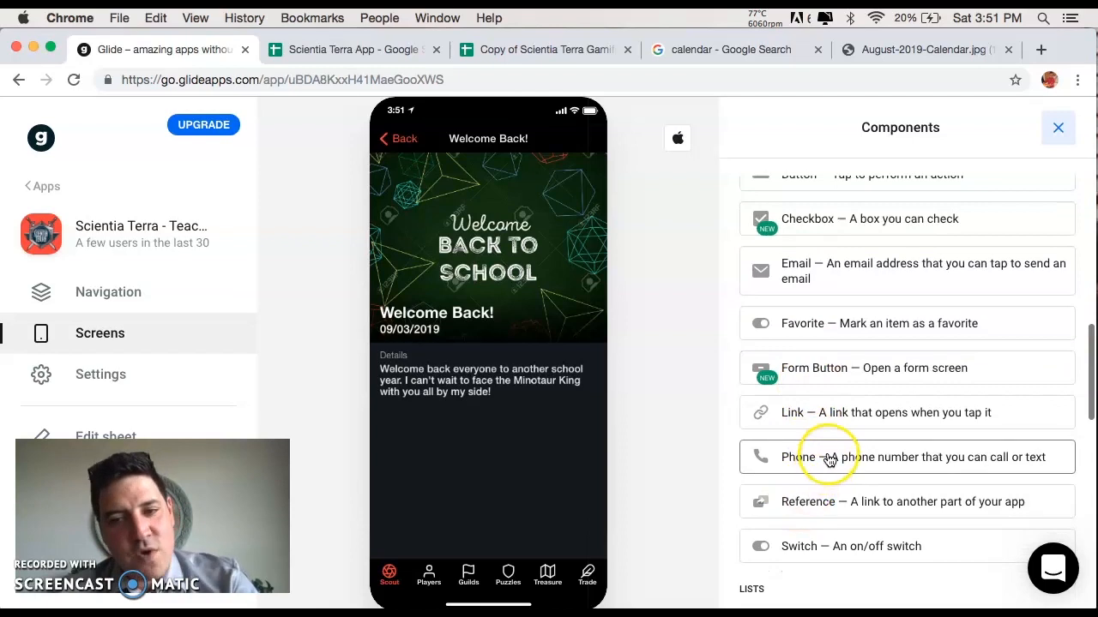
pyautogui.scroll(-7, 828, 460)
pyautogui.scroll(-3, 827, 476)
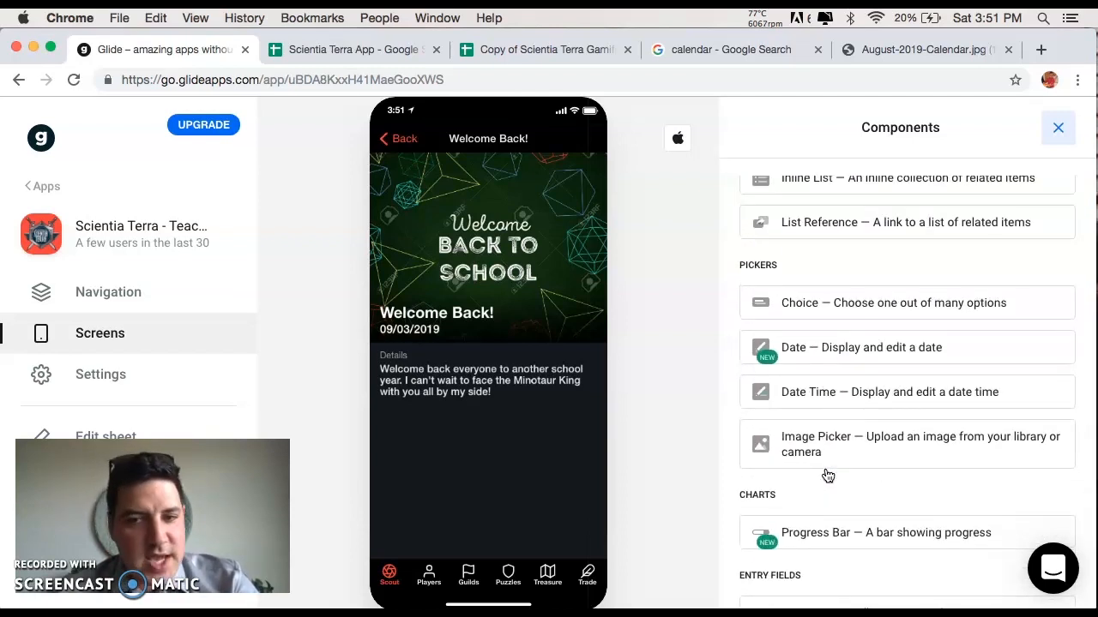
pyautogui.scroll(-5, 821, 474)
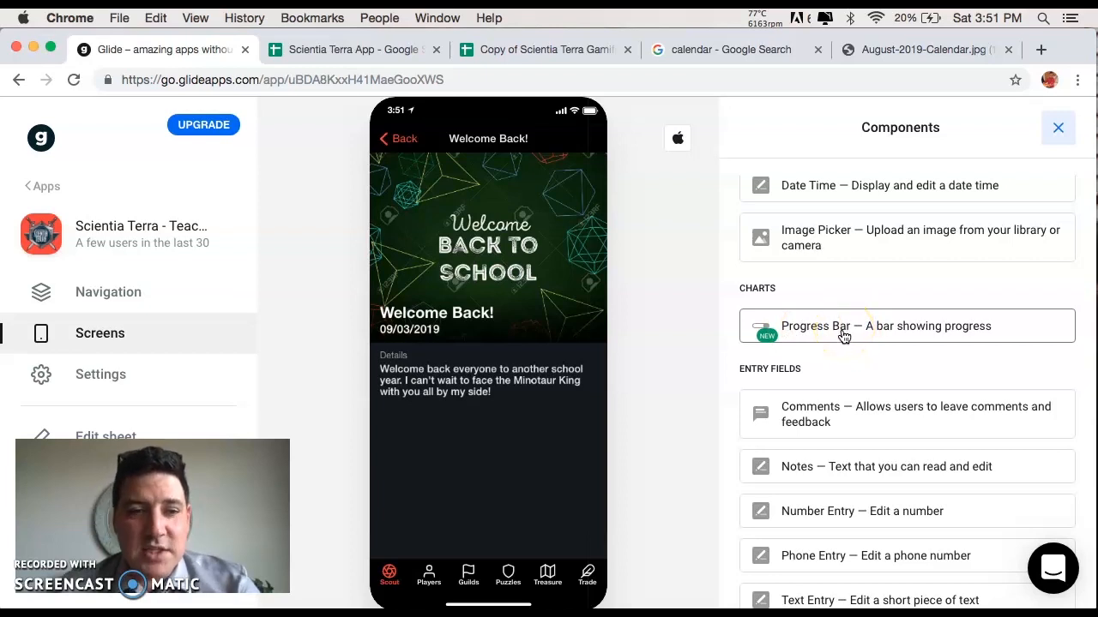
# Try adding a Basic Text component to the Welcome Back! detail screen and compare its column choices with the Announcements sheet.
pyautogui.scroll(-2, 840, 368)
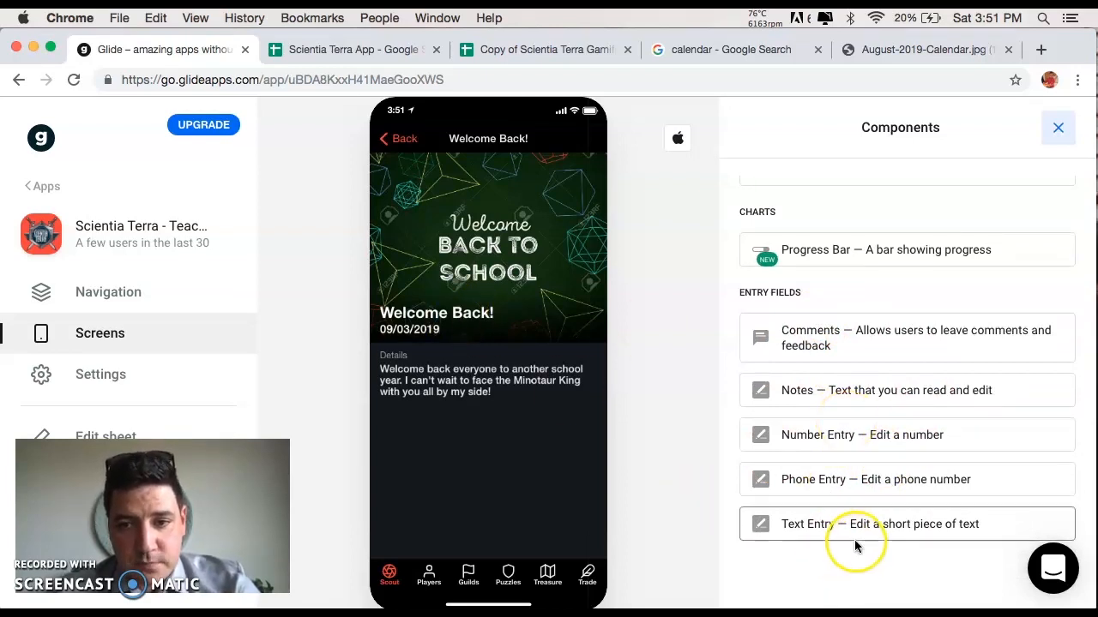
pyautogui.scroll(10, 860, 533)
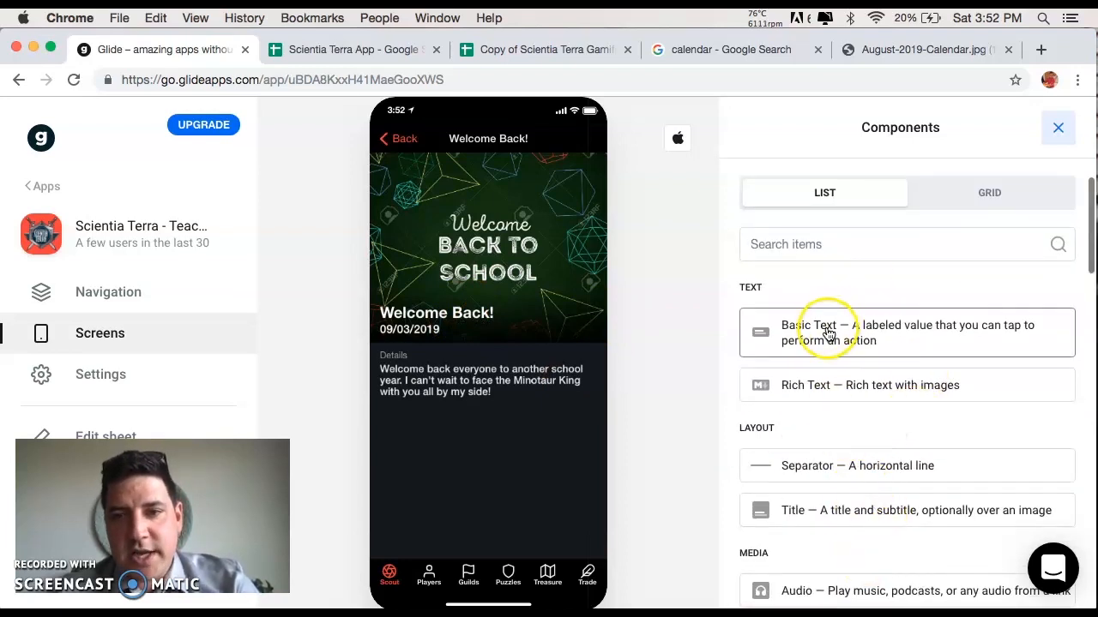
pyautogui.click(829, 334)
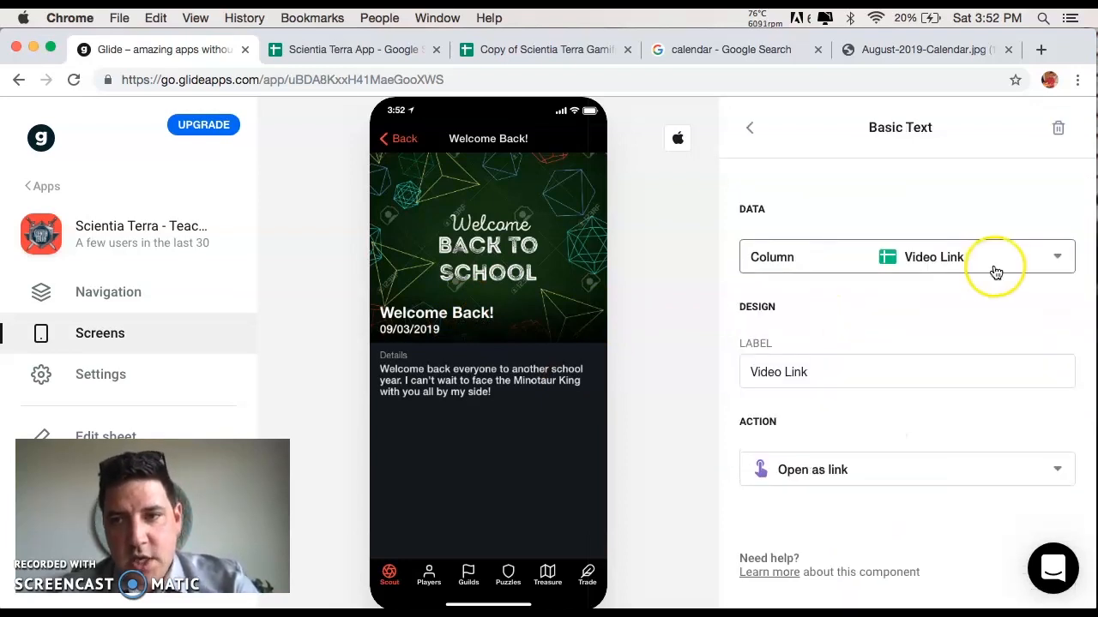
pyautogui.click(1058, 256)
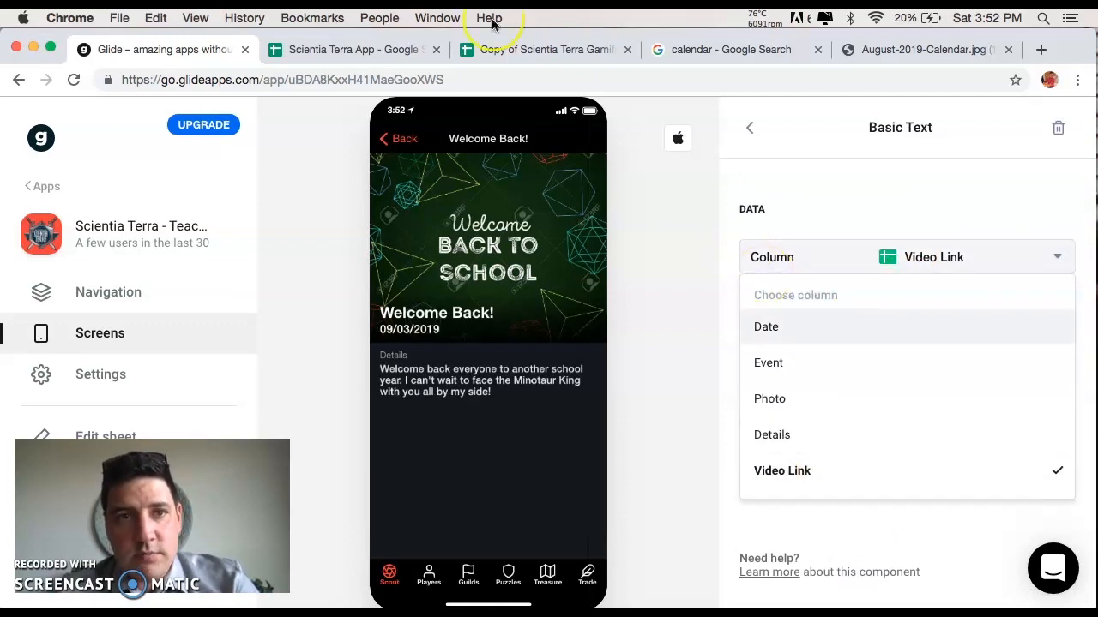
pyautogui.click(362, 66)
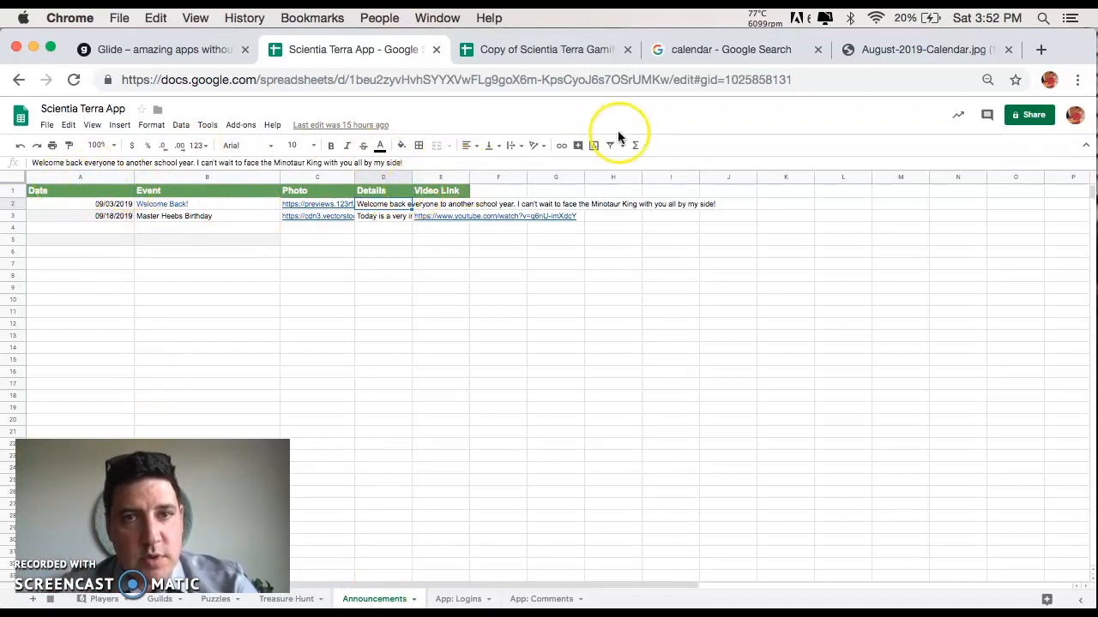
pyautogui.click(567, 50)
pyautogui.click(168, 49)
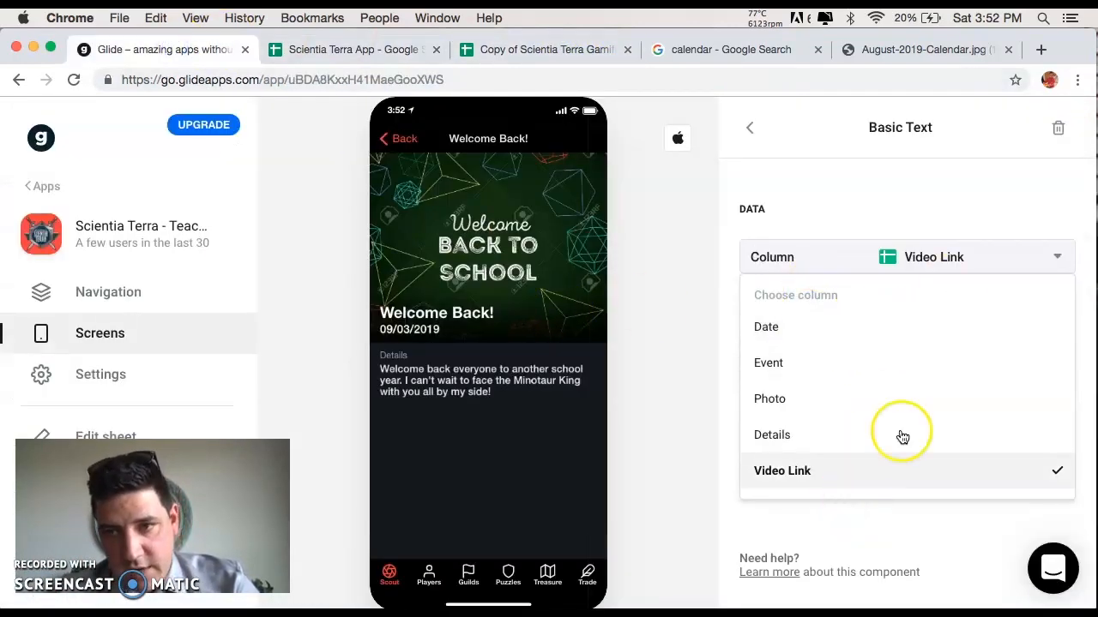
# Try linking the new Basic Text component to the Event column.
pyautogui.click(1057, 259)
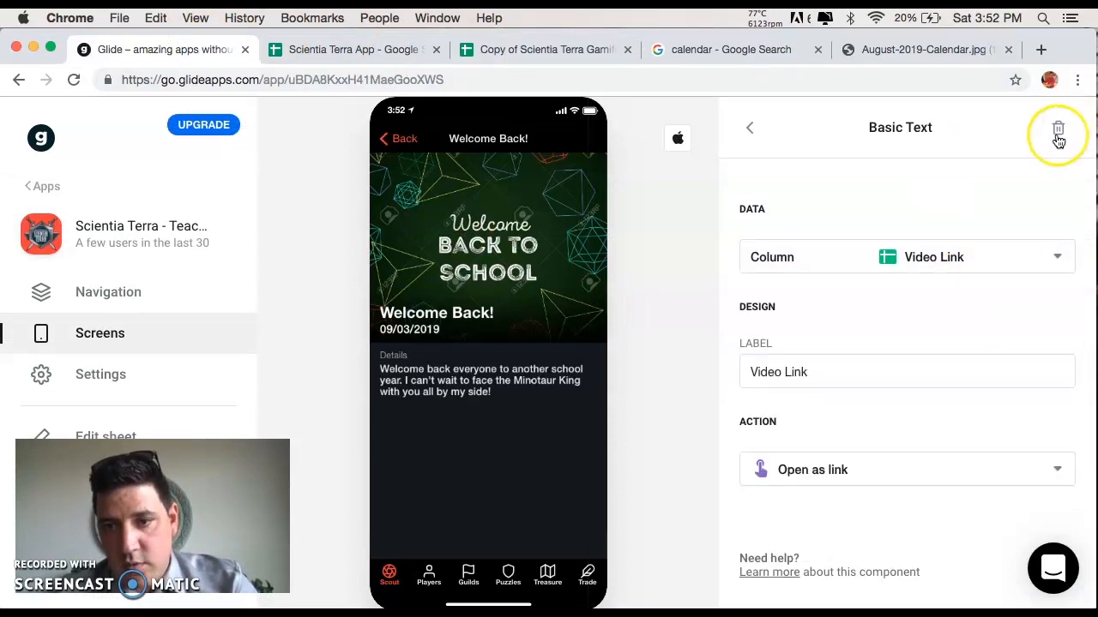
pyautogui.click(986, 267)
pyautogui.click(827, 374)
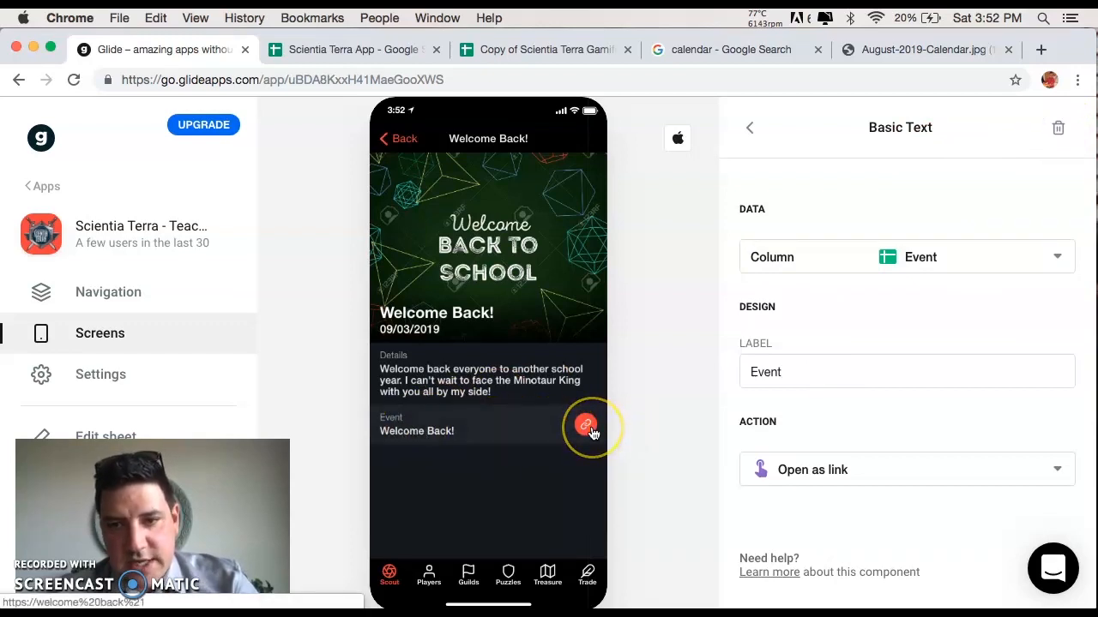
# Try setting the Event text's tap action to none, and delete that Basic Text component from the detail screen.
pyautogui.click(815, 469)
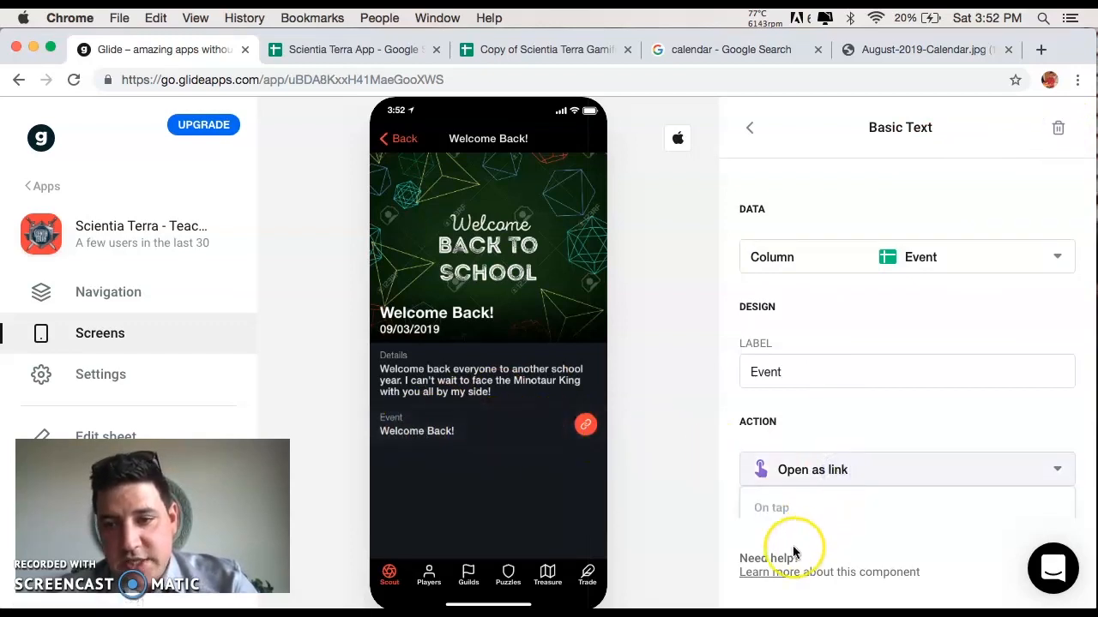
pyautogui.scroll(-1, 829, 508)
pyautogui.scroll(-1, 798, 508)
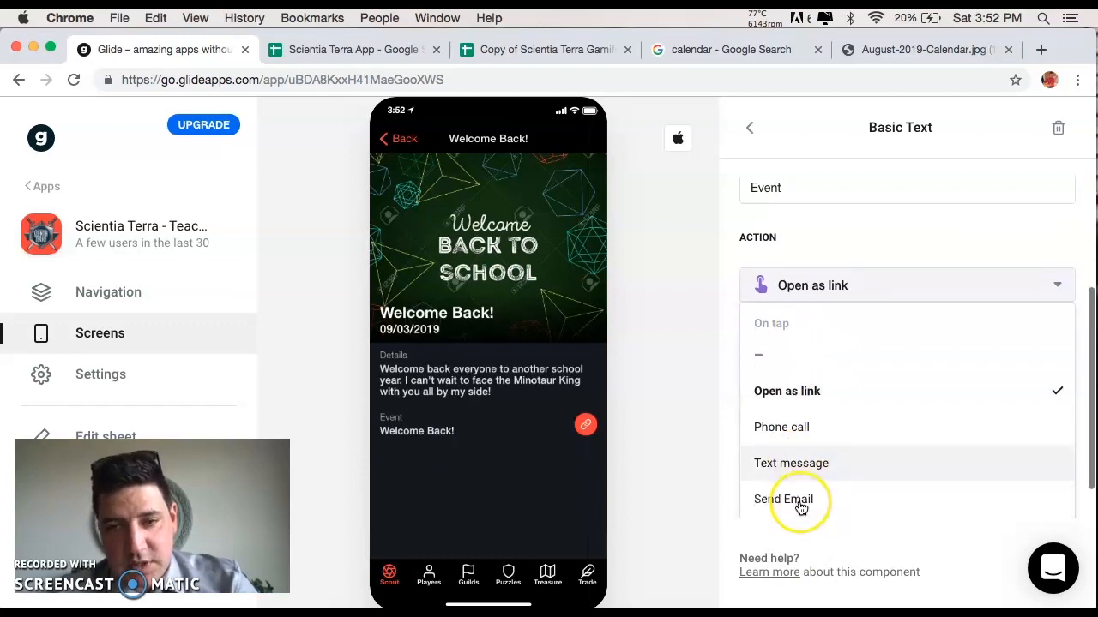
pyautogui.scroll(-1, 798, 467)
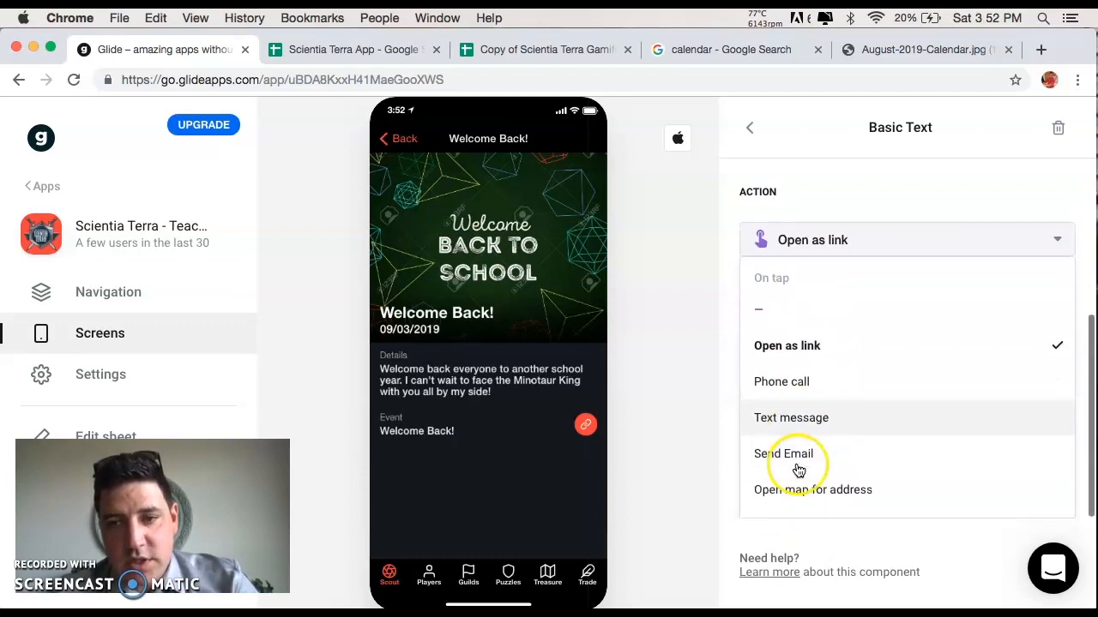
pyautogui.click(759, 314)
pyautogui.click(785, 314)
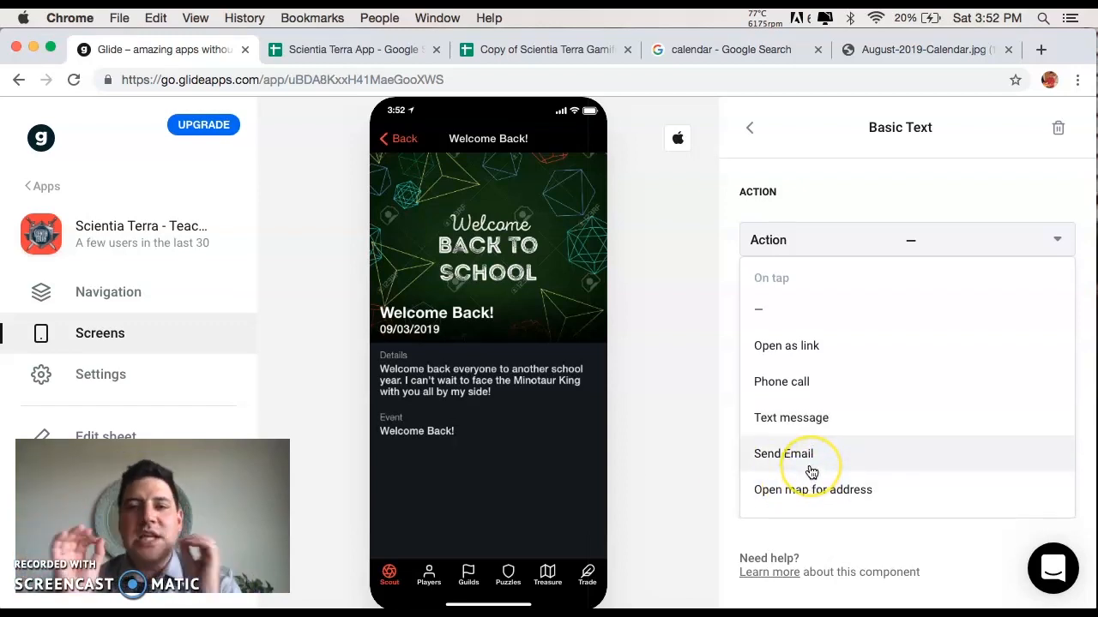
pyautogui.click(1060, 240)
pyautogui.click(1057, 129)
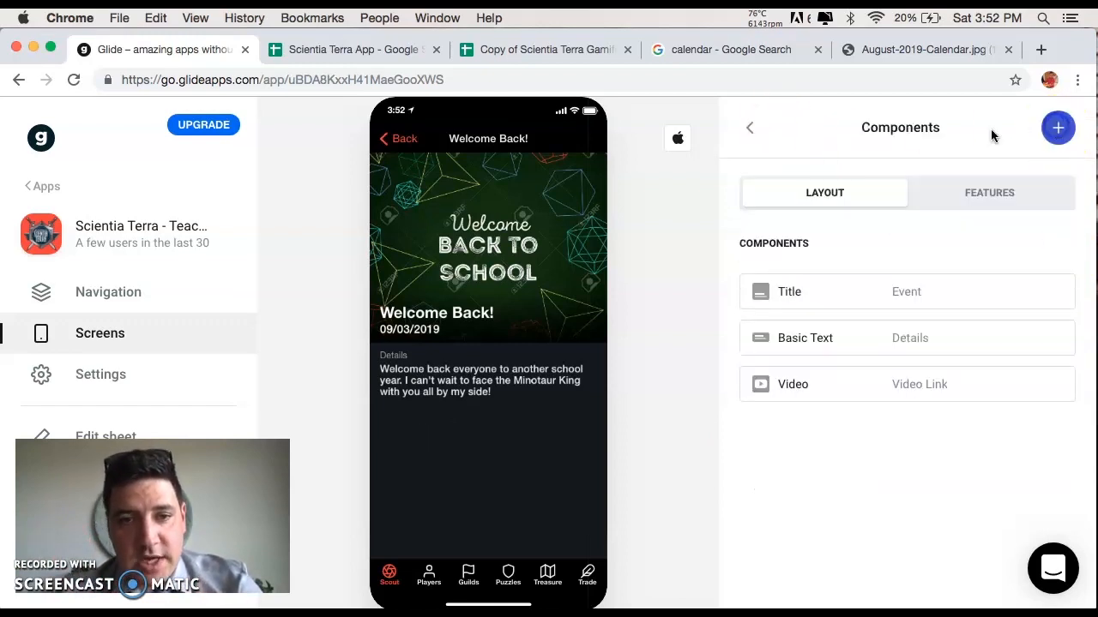
# View the birthday announcement's detail screen with its embedded video and check its Video Link cell in the Scientia Terra App spreadsheet.
pyautogui.click(757, 125)
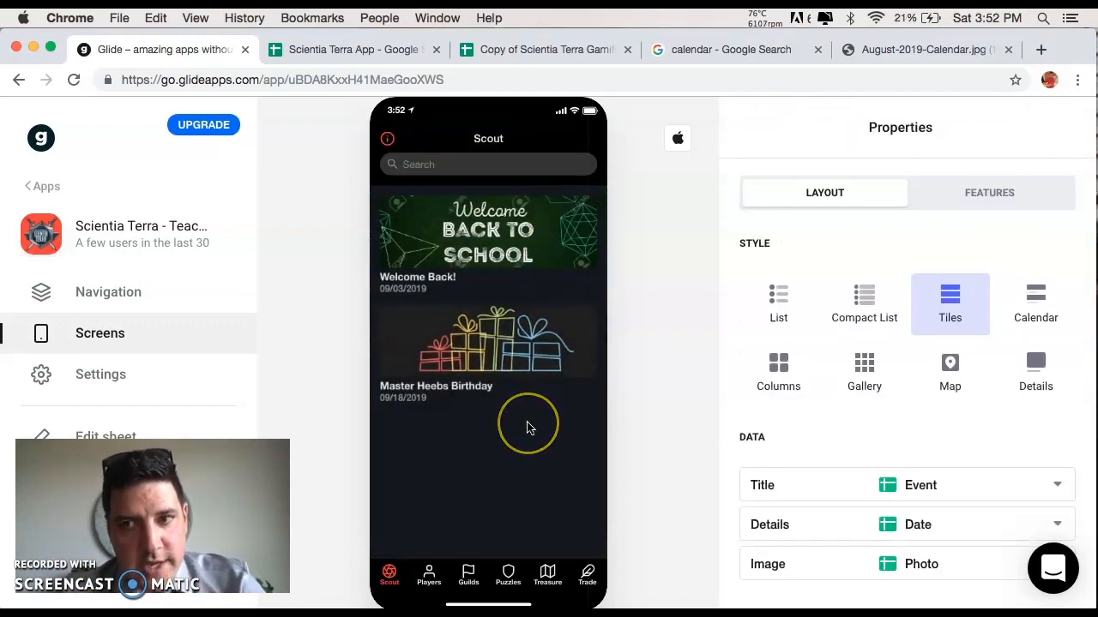
pyautogui.click(519, 361)
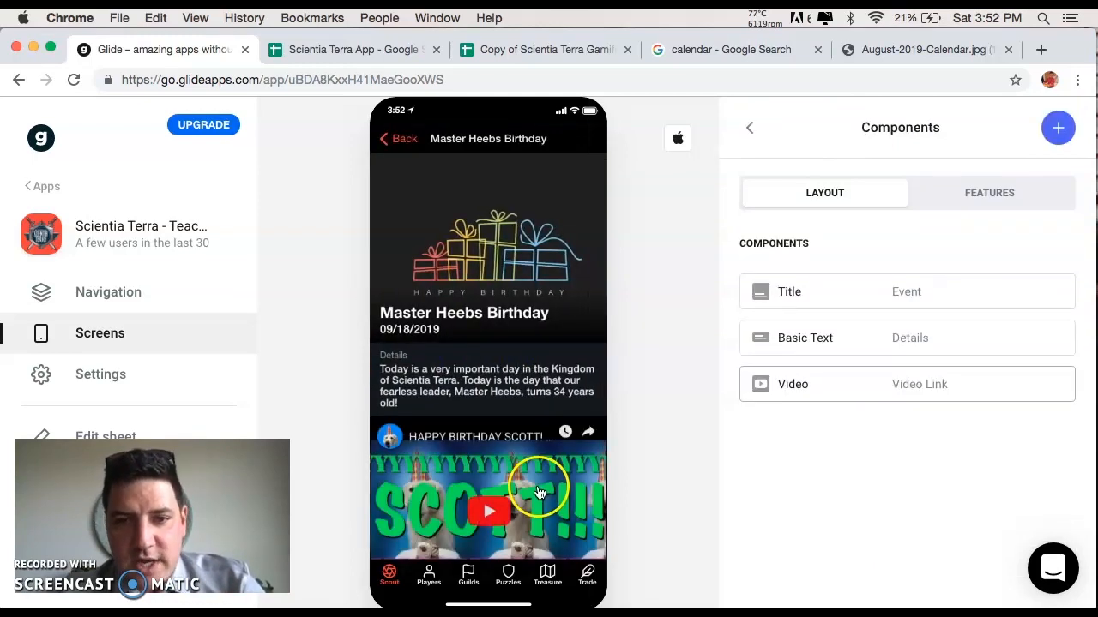
pyautogui.scroll(-1, 537, 492)
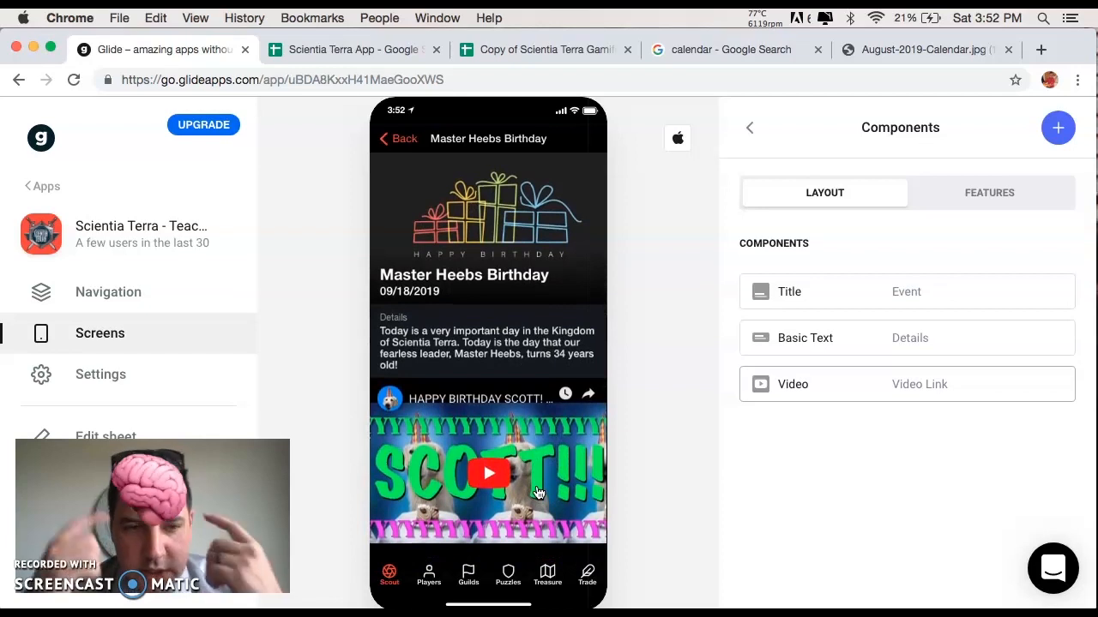
pyautogui.rightClick(538, 492)
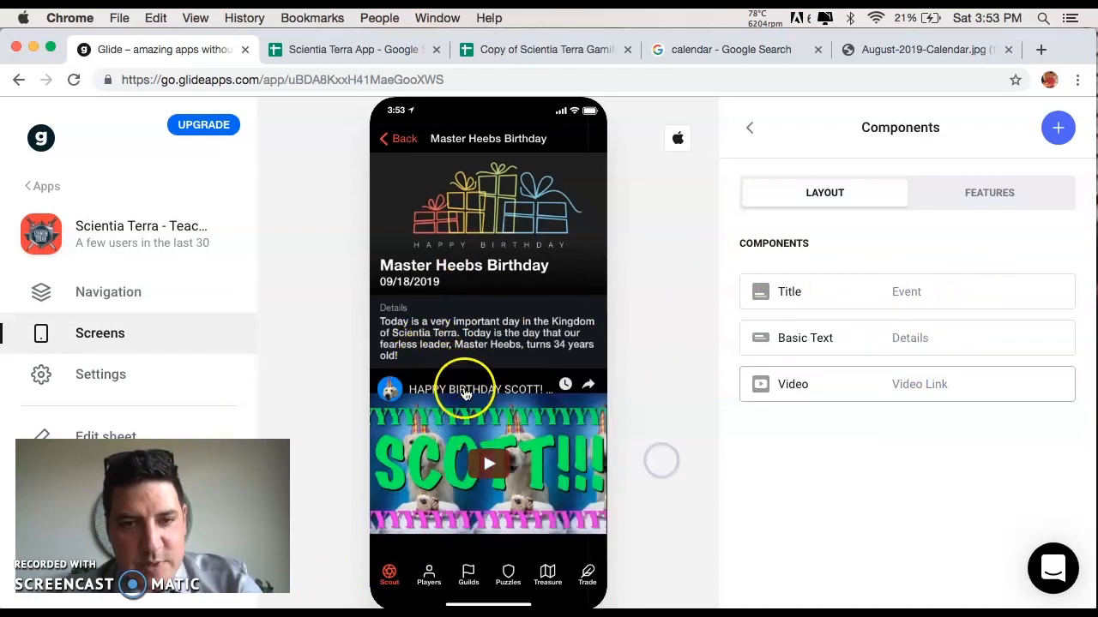
pyautogui.click(378, 49)
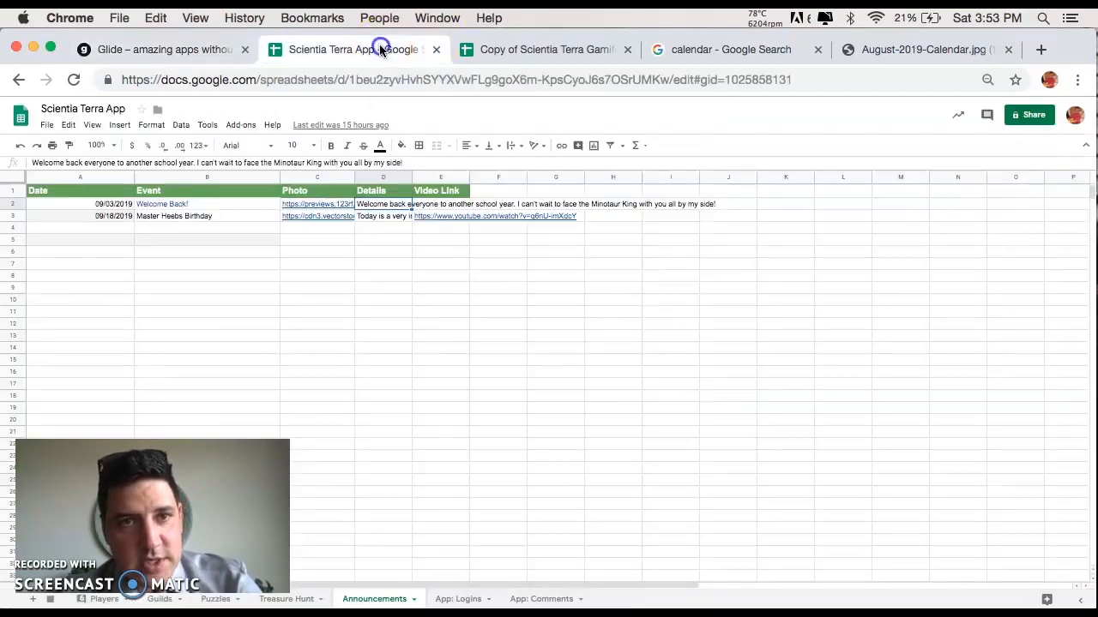
pyautogui.moveTo(431, 215)
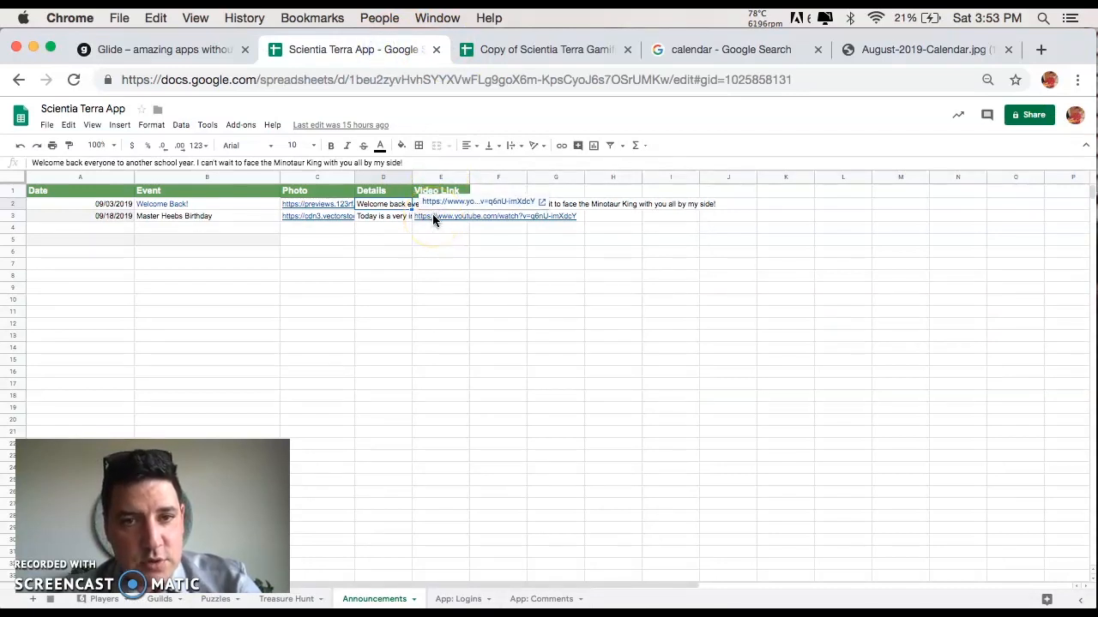
# Open the YouTube home page in place of the August 2019 calendar image.
pyautogui.click(939, 49)
pyautogui.click(870, 74)
pyautogui.write('yout')
pyautogui.press('super+a')
pyautogui.write('y')
pyautogui.press('Return')
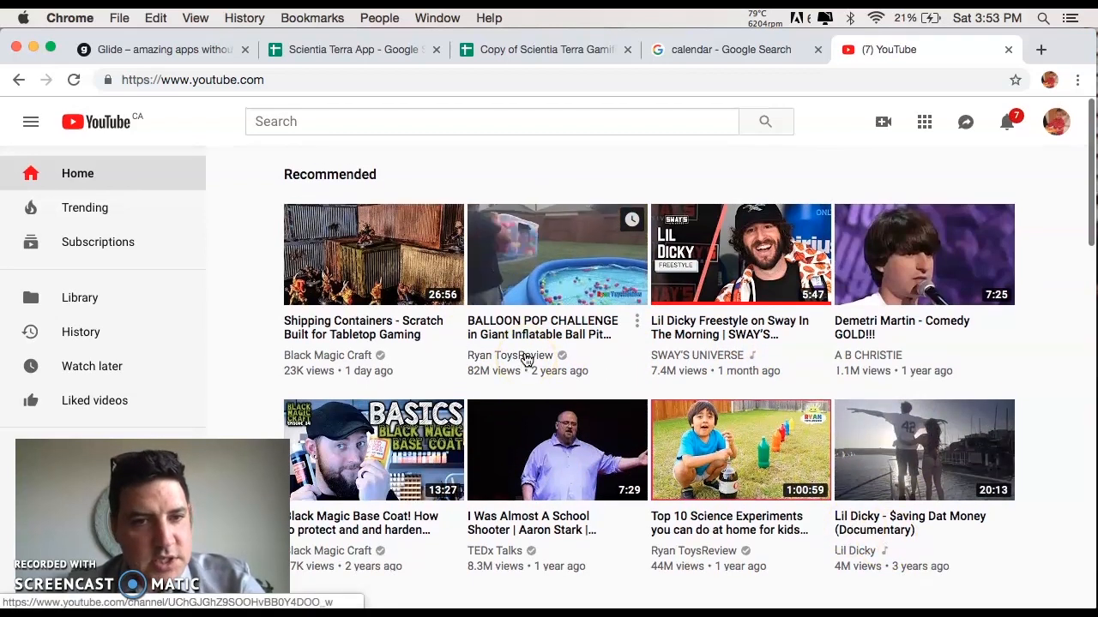
# Browse the recommendations, open the recently uploaded video about a secret door, pause it and select its web address.
pyautogui.scroll(-10, 522, 444)
pyautogui.scroll(-2, 521, 453)
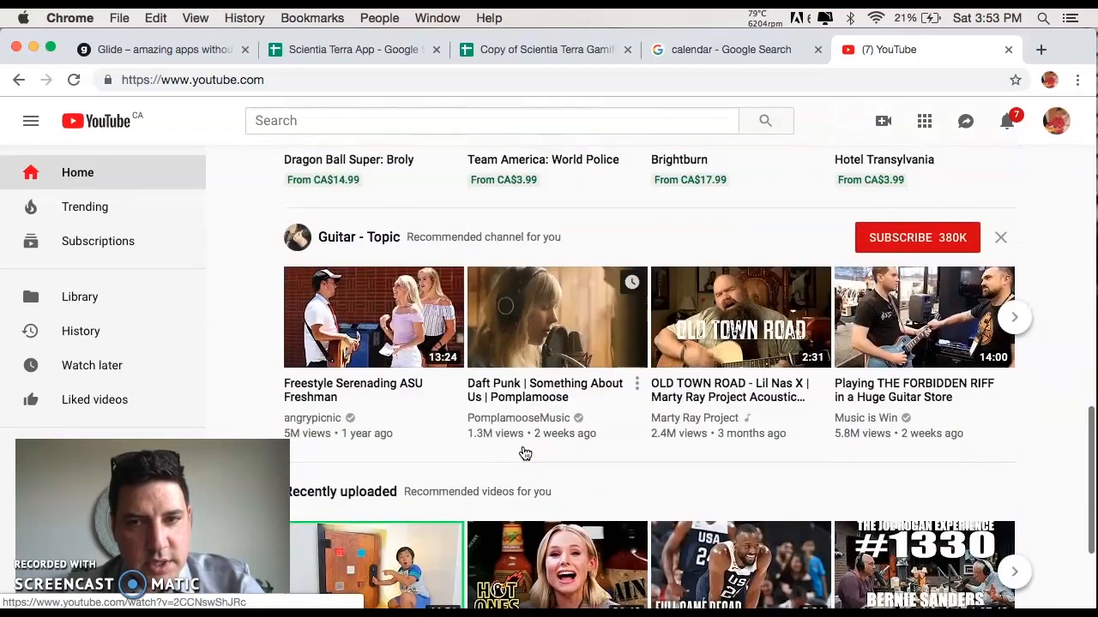
pyautogui.scroll(2, 521, 453)
pyautogui.click(536, 421)
pyautogui.scroll(-5, 535, 421)
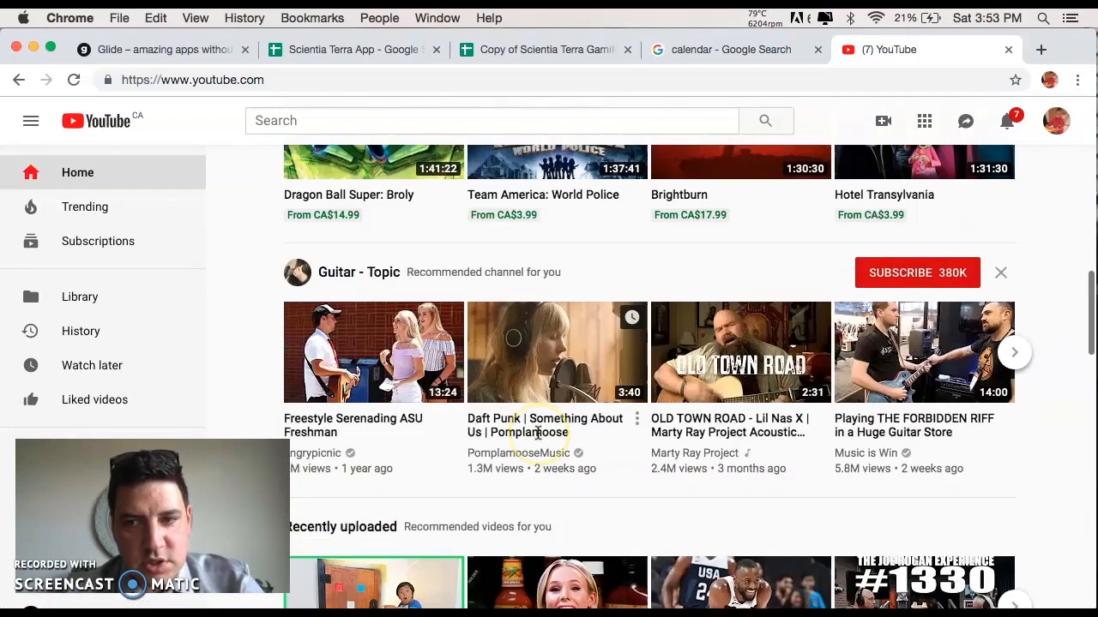
pyautogui.scroll(-3, 537, 434)
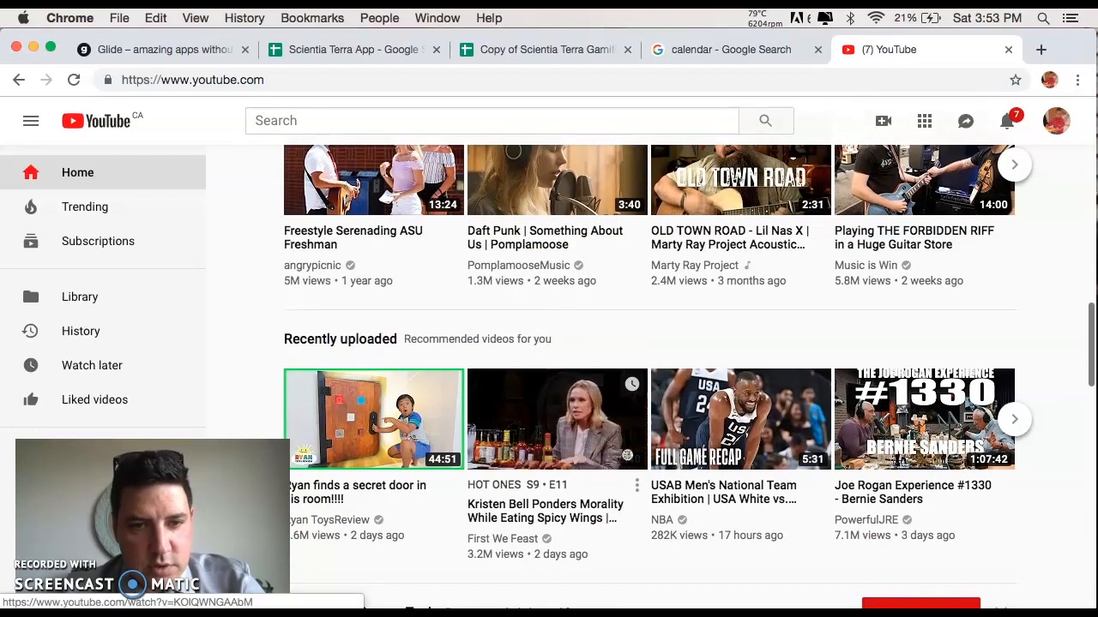
pyautogui.click(385, 434)
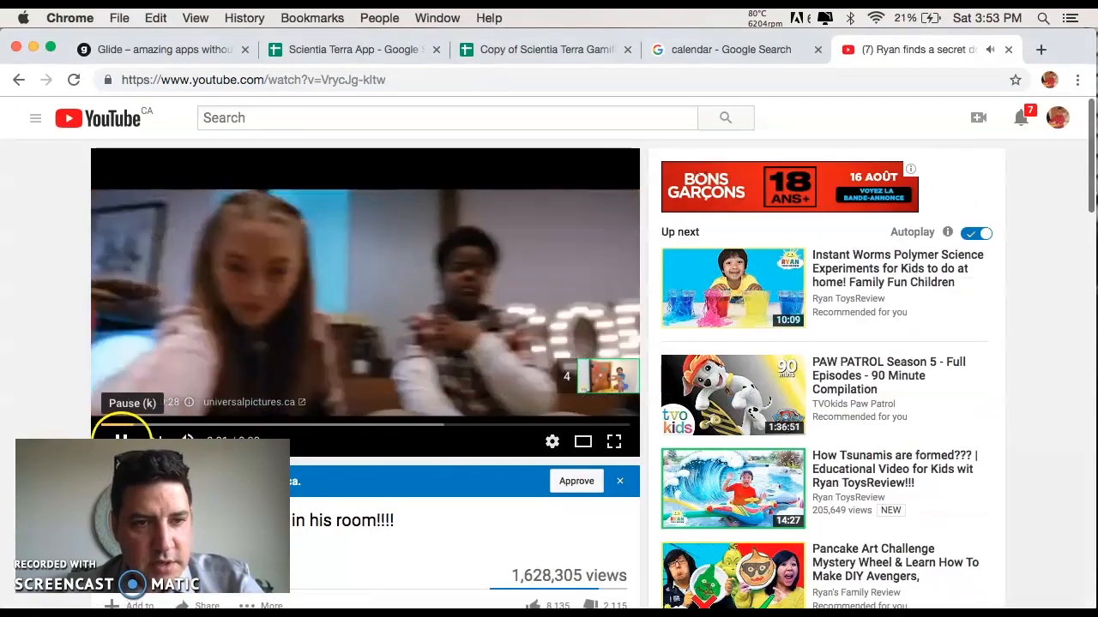
pyautogui.click(121, 438)
pyautogui.click(266, 77)
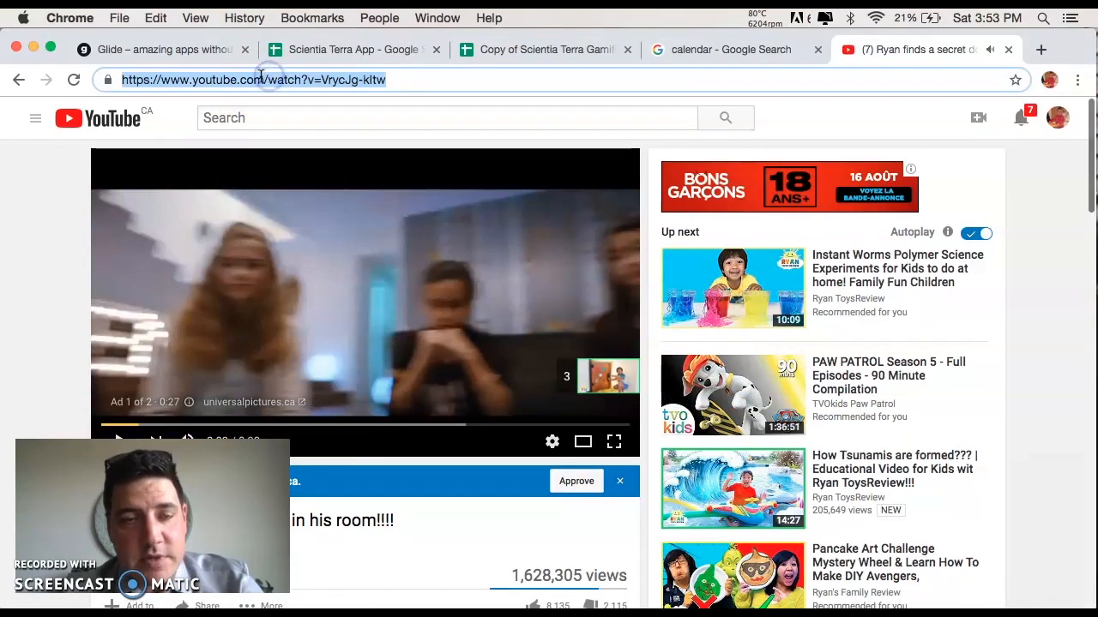
# Compare the sheet's Video Link entry with the embedded video on the birthday announcement in Glide, and close YouTube.
pyautogui.click(343, 49)
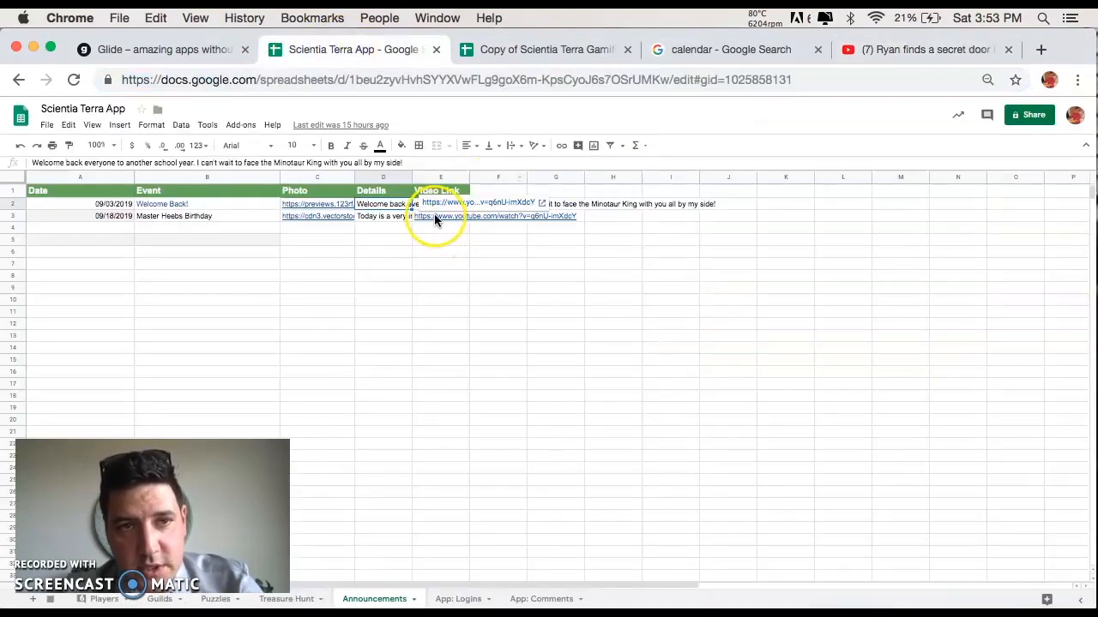
pyautogui.click(211, 49)
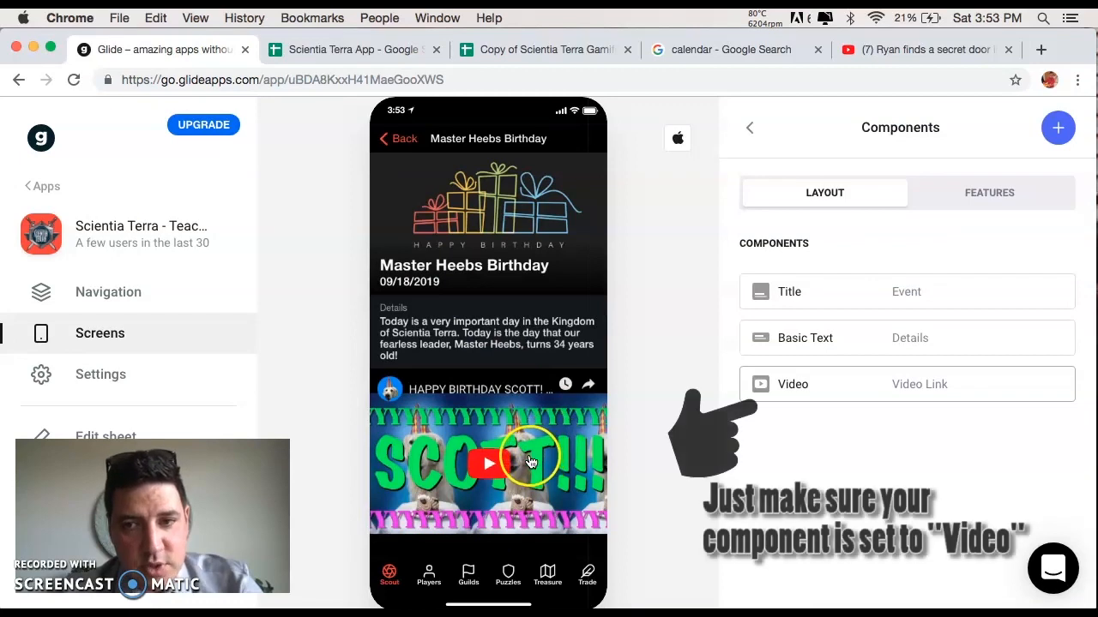
pyautogui.click(1014, 50)
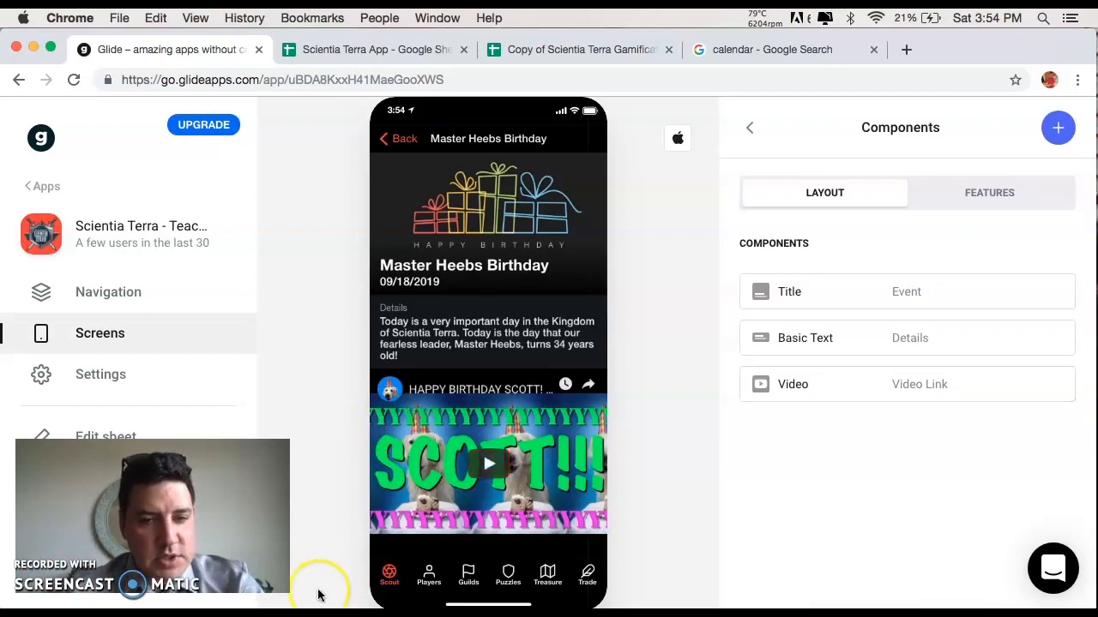
# Return to the Scout list and reopen the birthday announcement's detail screen.
pyautogui.click(402, 142)
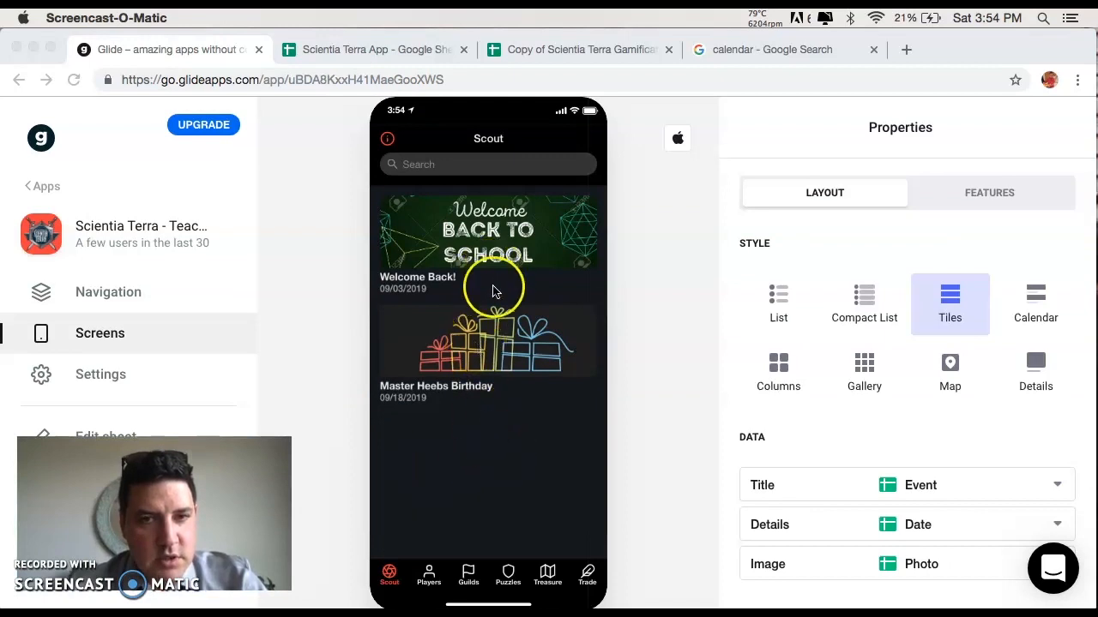
pyautogui.click(511, 352)
pyautogui.click(487, 357)
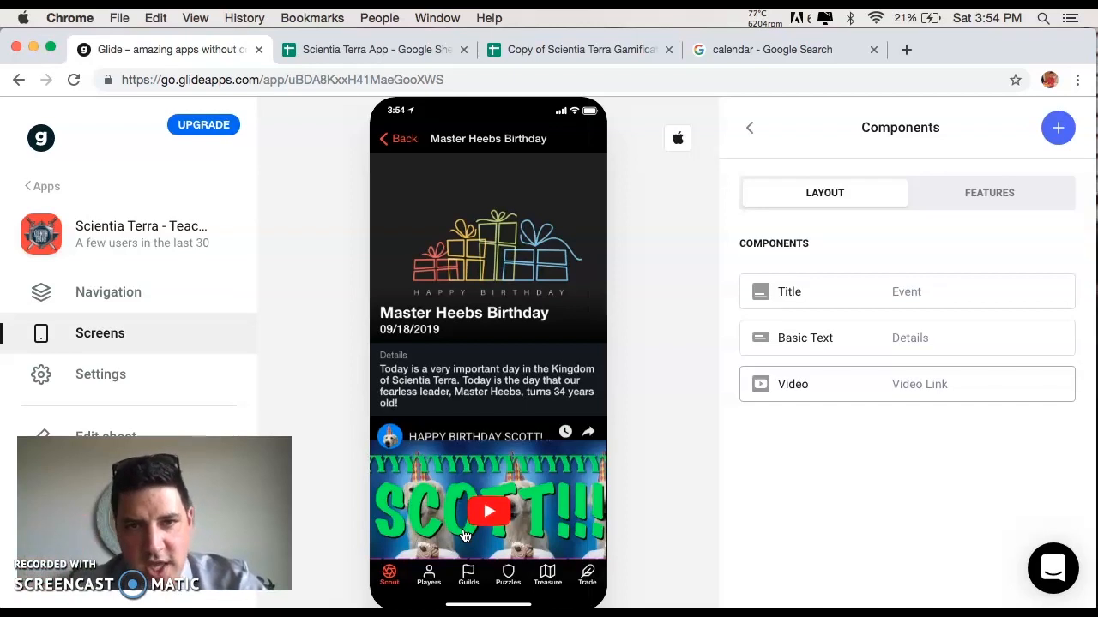
# Change the Players screen's layout style to List.
pyautogui.click(396, 138)
pyautogui.click(431, 598)
pyautogui.click(429, 581)
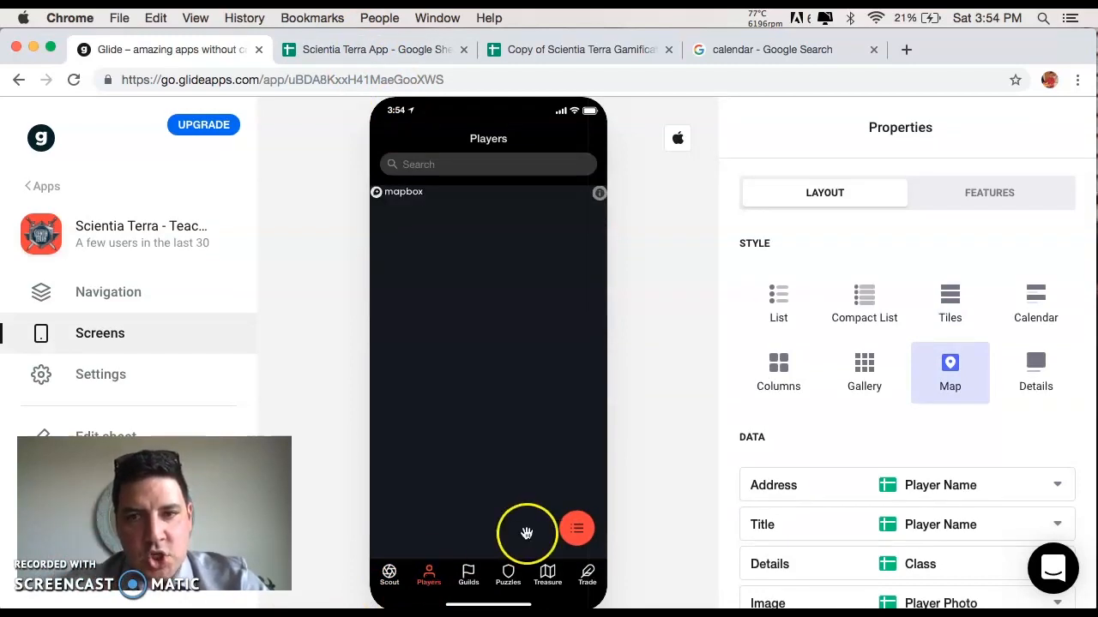
pyautogui.click(777, 304)
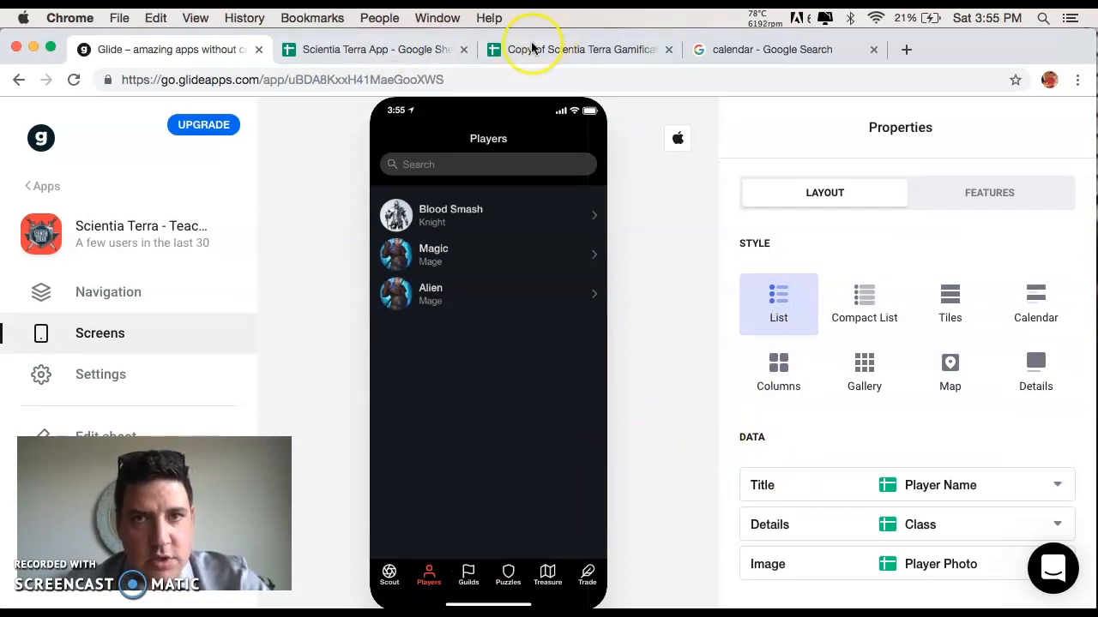
# Switch to the Scientia Terra App spreadsheet and show its Players sheet.
pyautogui.click(381, 49)
pyautogui.click(530, 53)
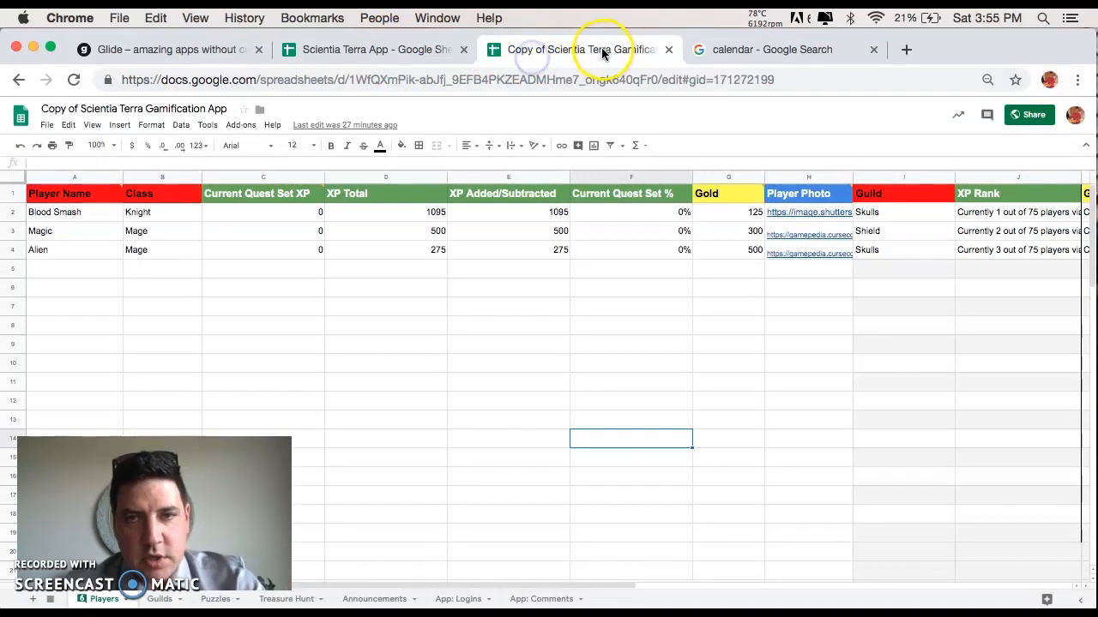
pyautogui.click(346, 53)
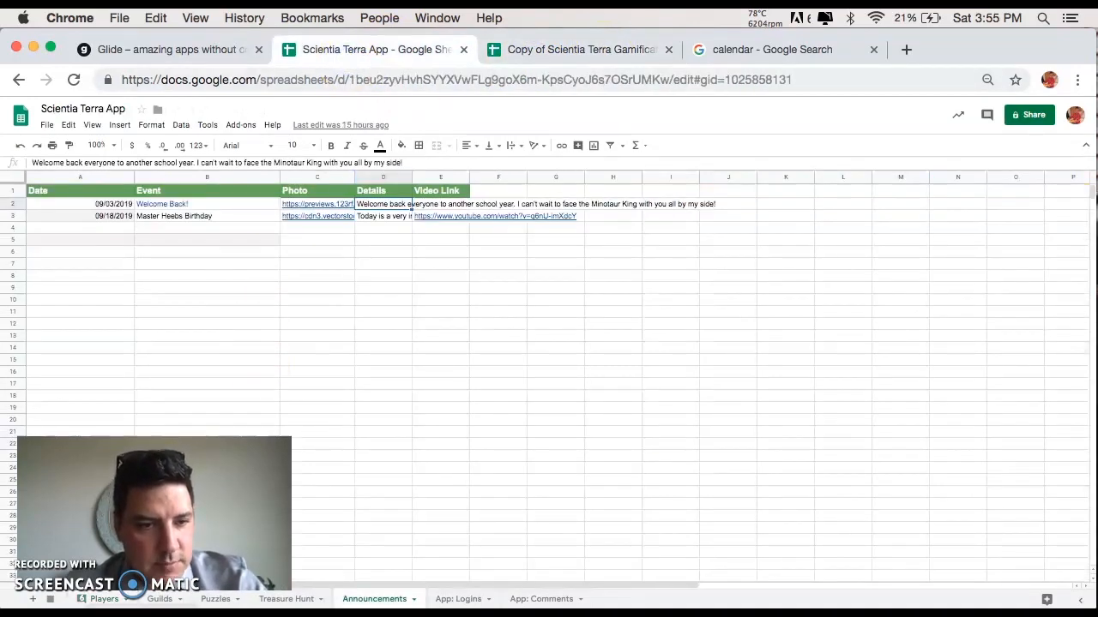
pyautogui.click(102, 599)
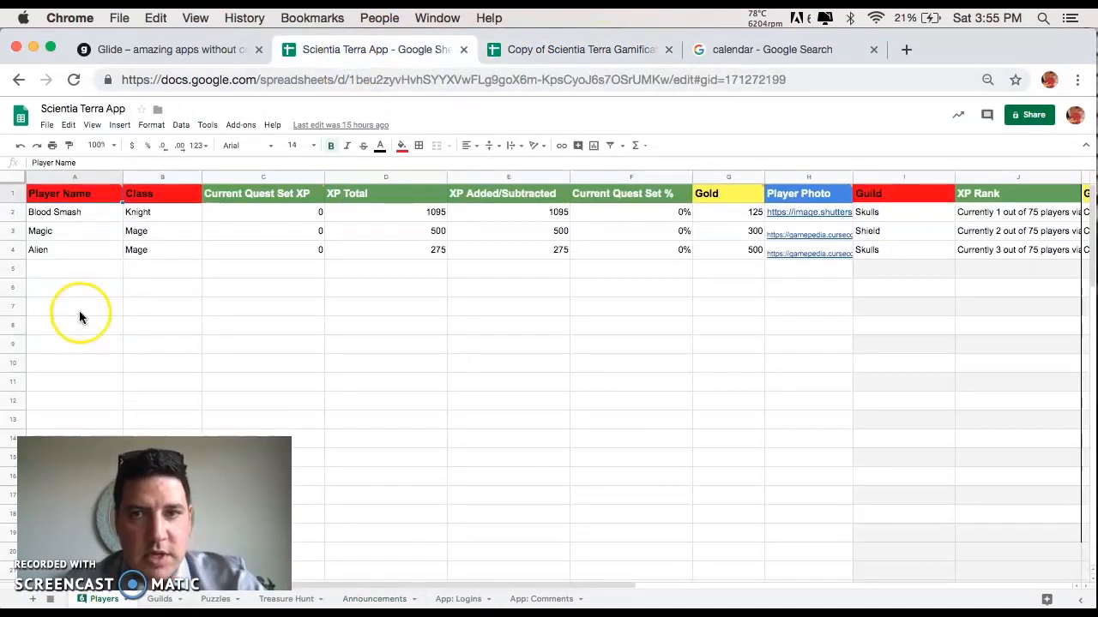
# Examine the Players sheet's color-coded columns, including Player Name, Class, Current Quest Set XP and Guild.
pyautogui.hscroll(10, 315, 319)
pyautogui.hscroll(-10, 315, 319)
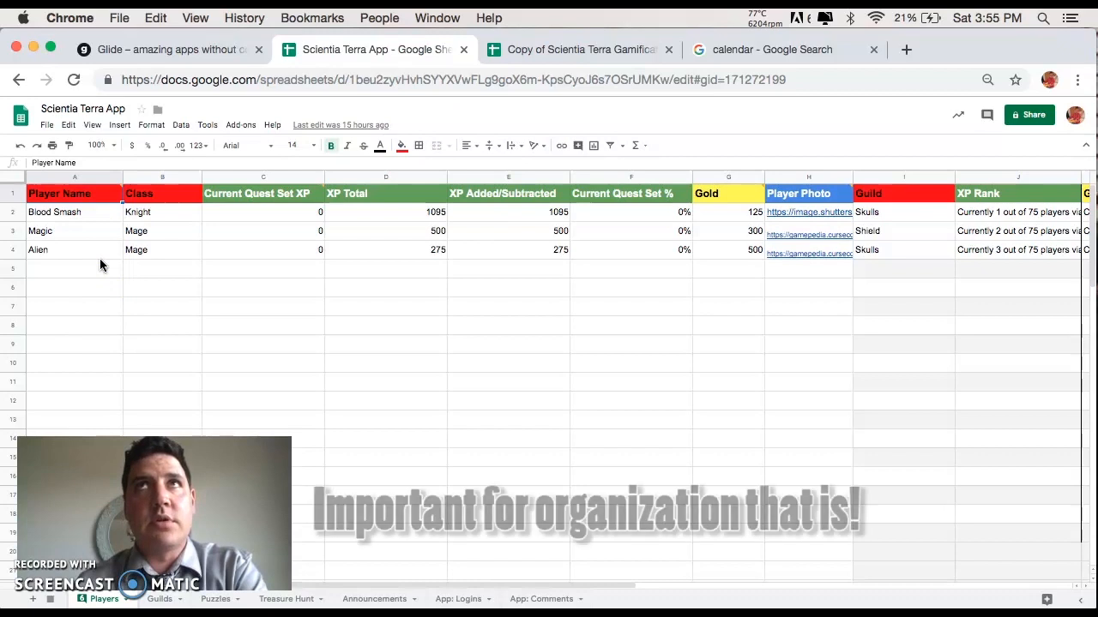
pyautogui.moveTo(70, 199)
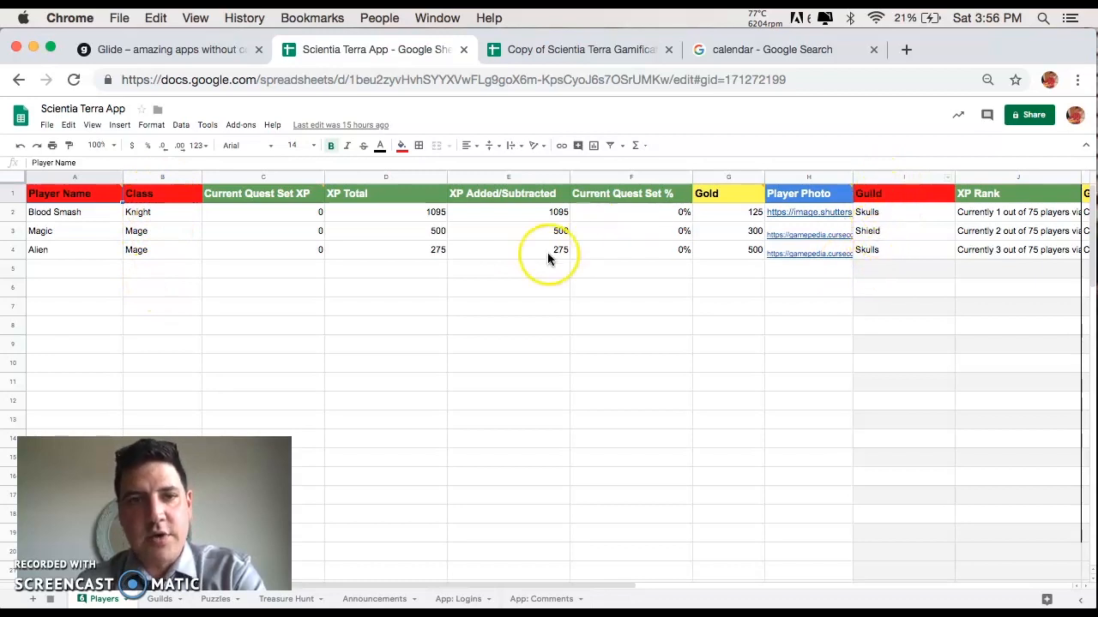
pyautogui.moveTo(868, 202)
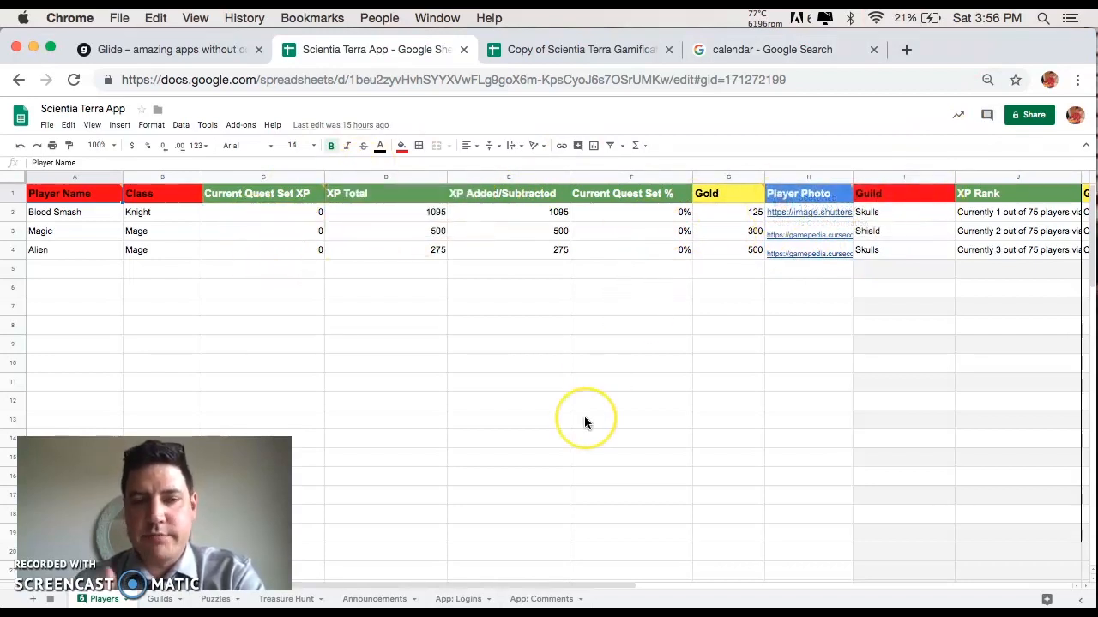
pyautogui.moveTo(270, 193)
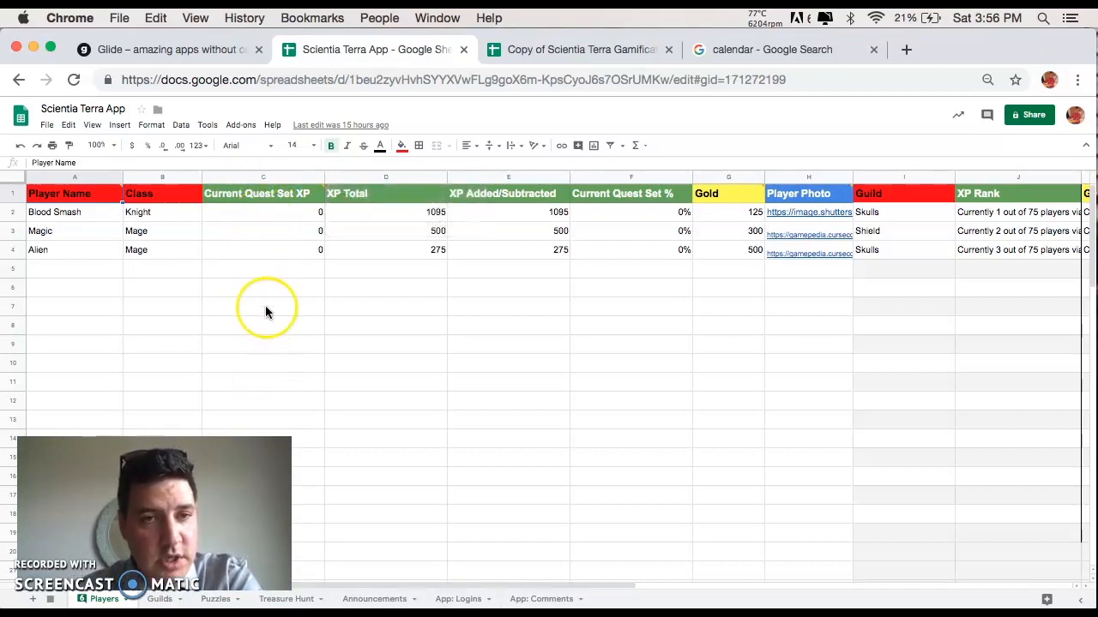
pyautogui.moveTo(238, 195)
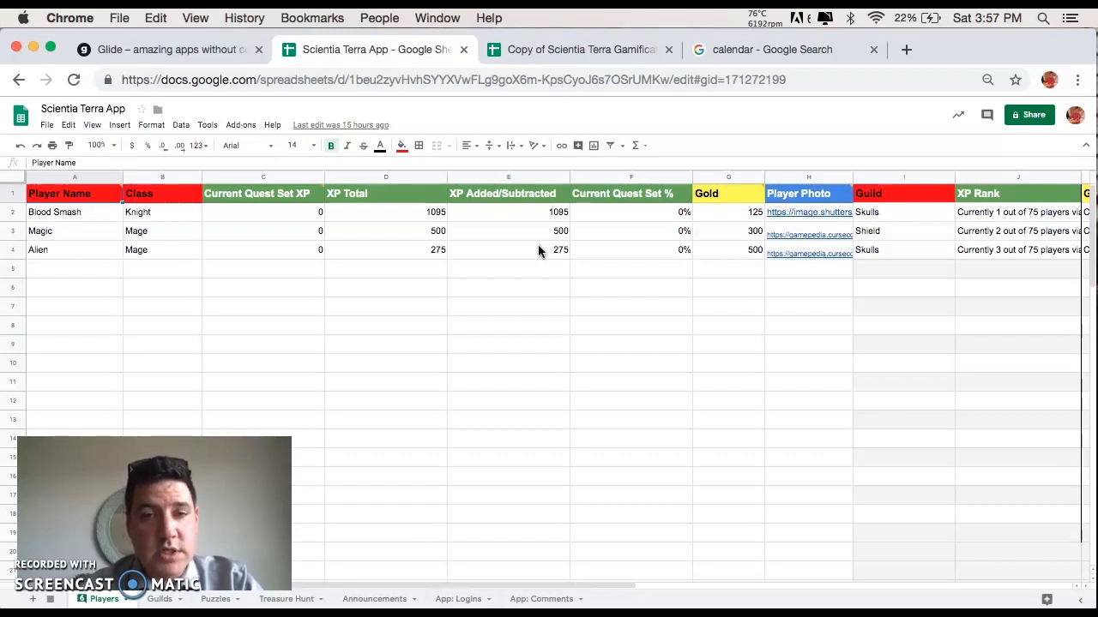
# Inspect Blood Smash's Current Quest Set % formula and the Current Quest Set XP cell it refers to.
pyautogui.click(617, 217)
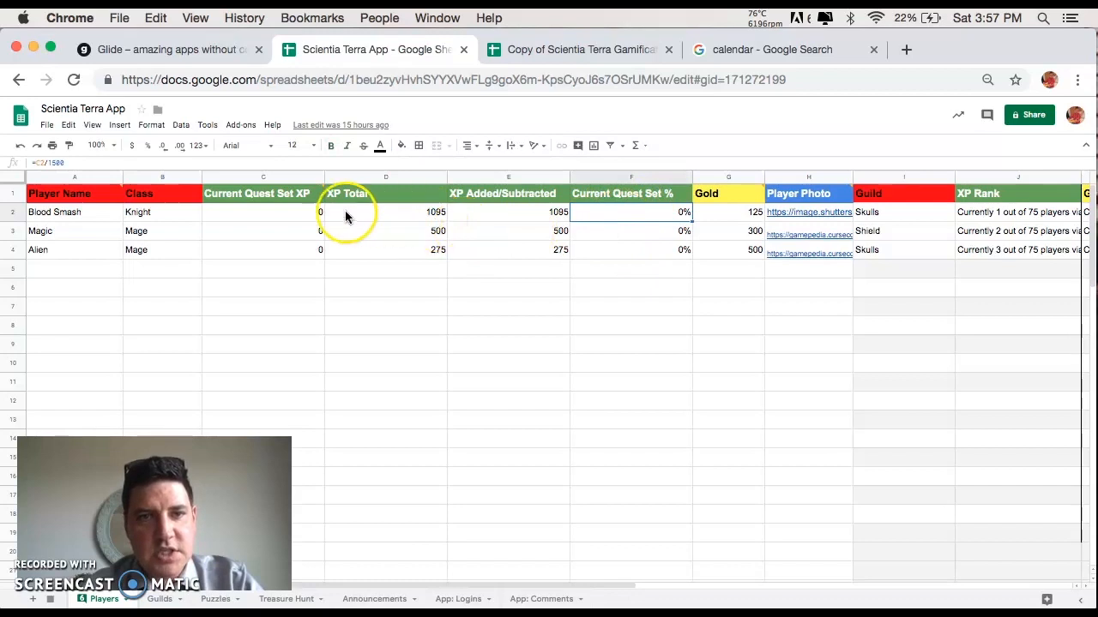
pyautogui.click(274, 210)
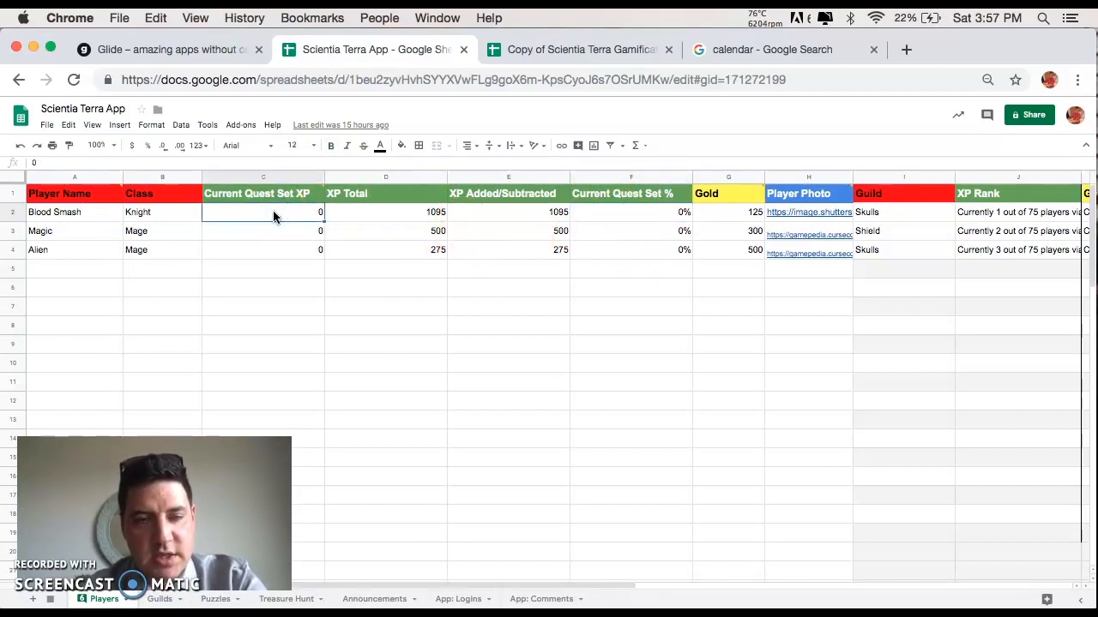
pyautogui.click(637, 219)
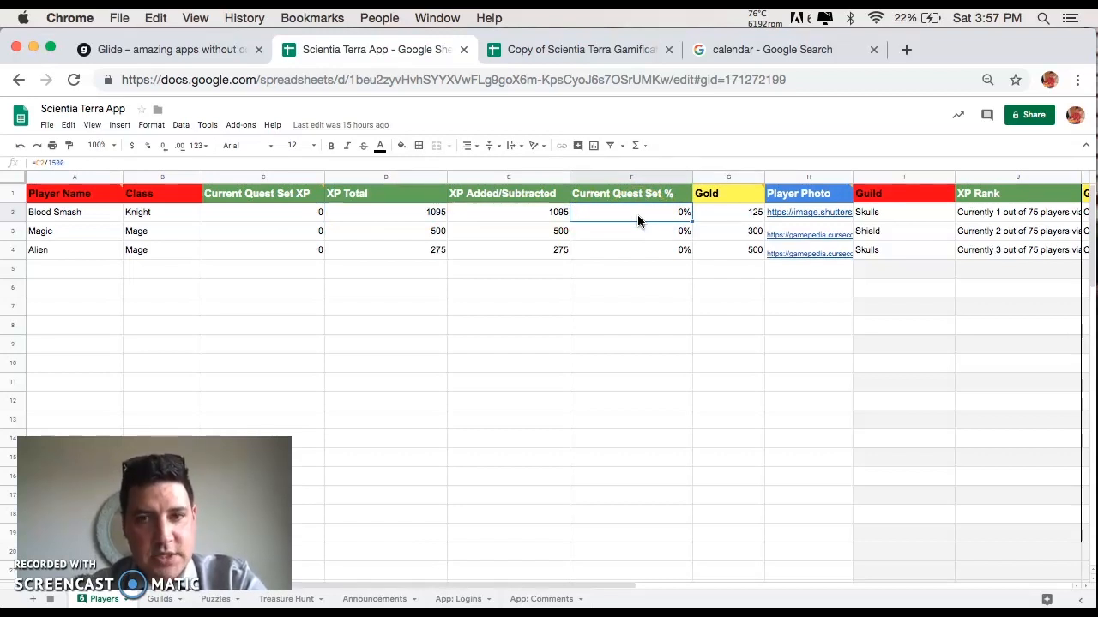
# Try a Current Quest Set XP of 200 for Blood Smash and reset it to 0.
pyautogui.click(285, 214)
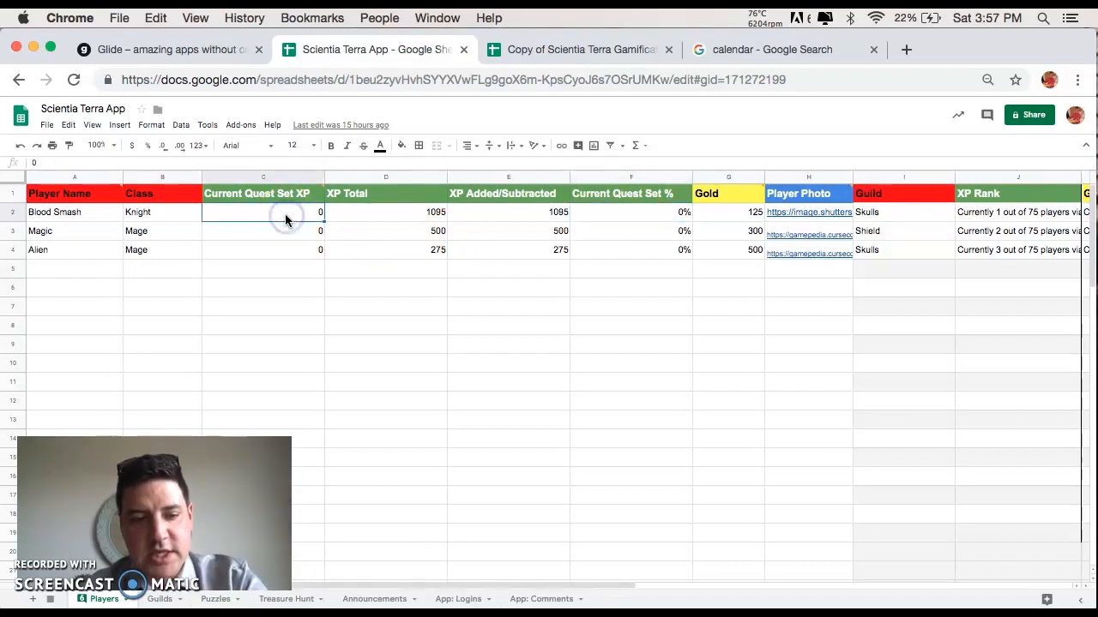
pyautogui.write('200')
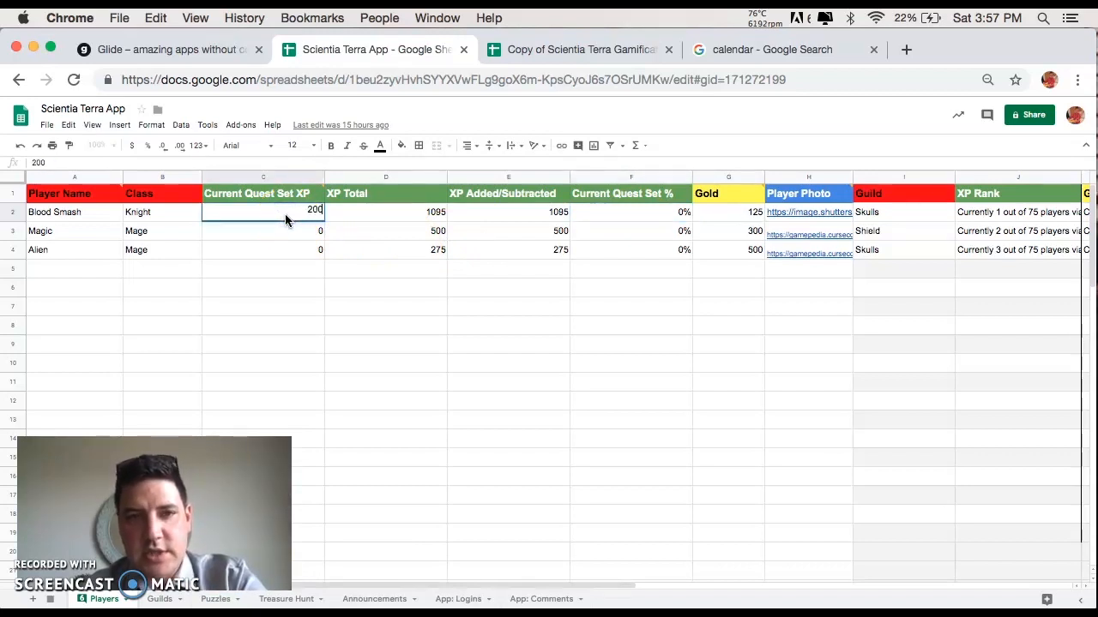
pyautogui.press('Return')
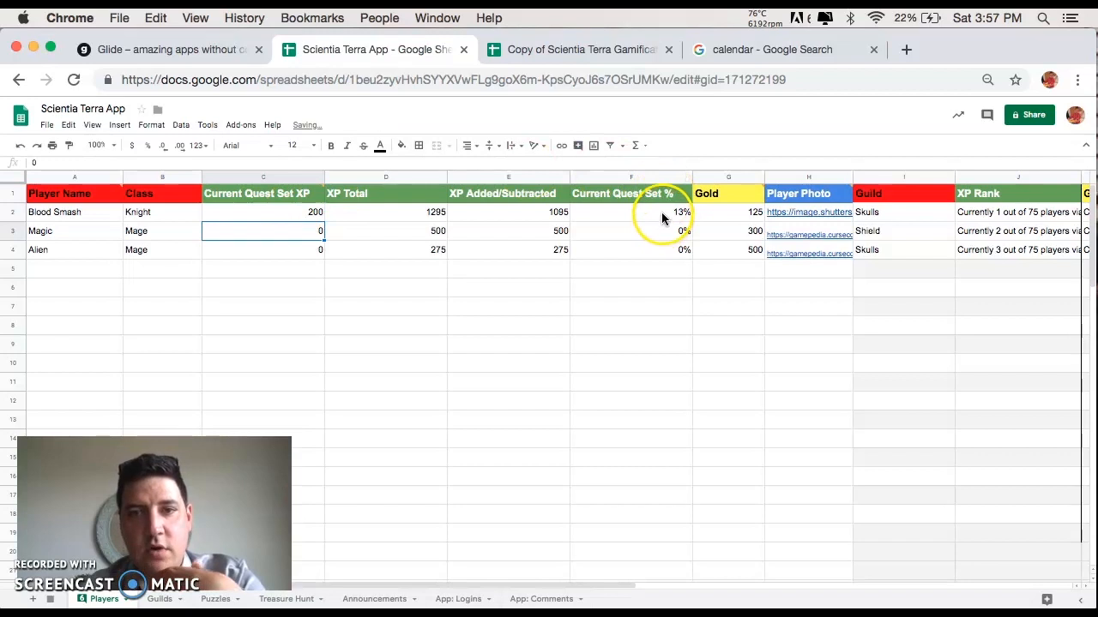
pyautogui.click(292, 212)
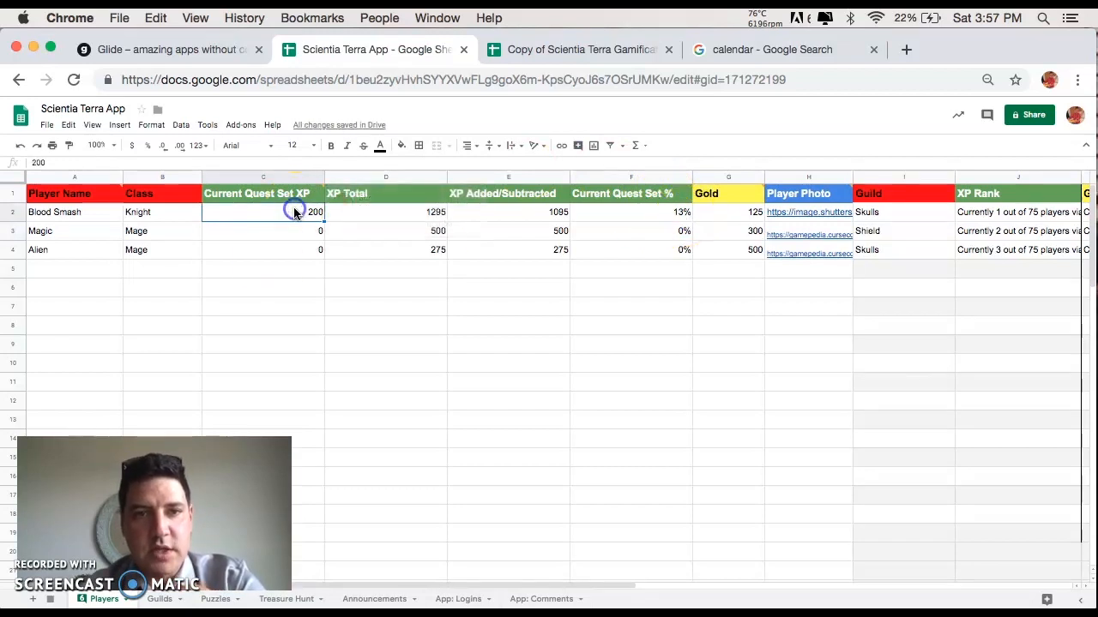
pyautogui.write('0')
pyautogui.press('Return')
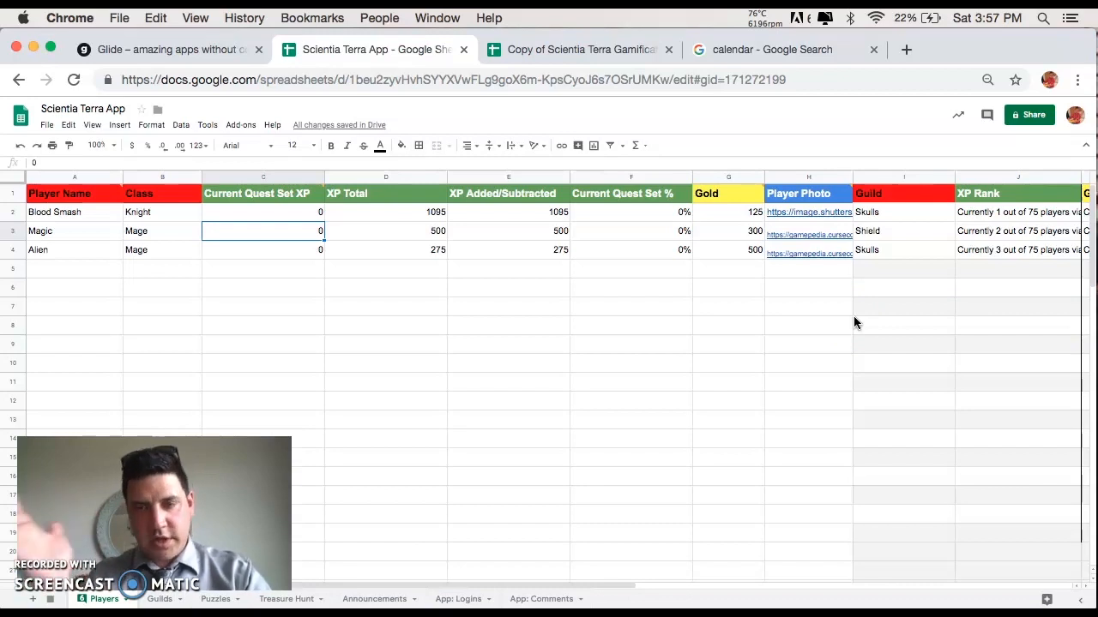
# Preview Blood Smash's Player Photo link and examine the rank, level and title columns of the Players sheet.
pyautogui.click(809, 122)
pyautogui.moveTo(787, 211)
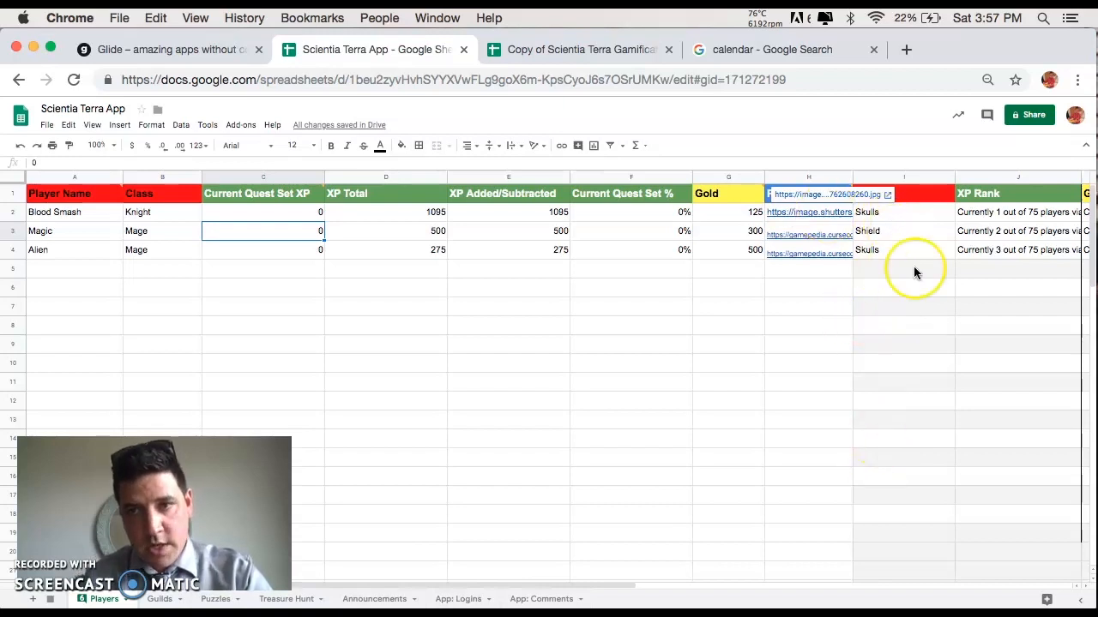
pyautogui.hscroll(2, 909, 219)
pyautogui.hscroll(5, 901, 240)
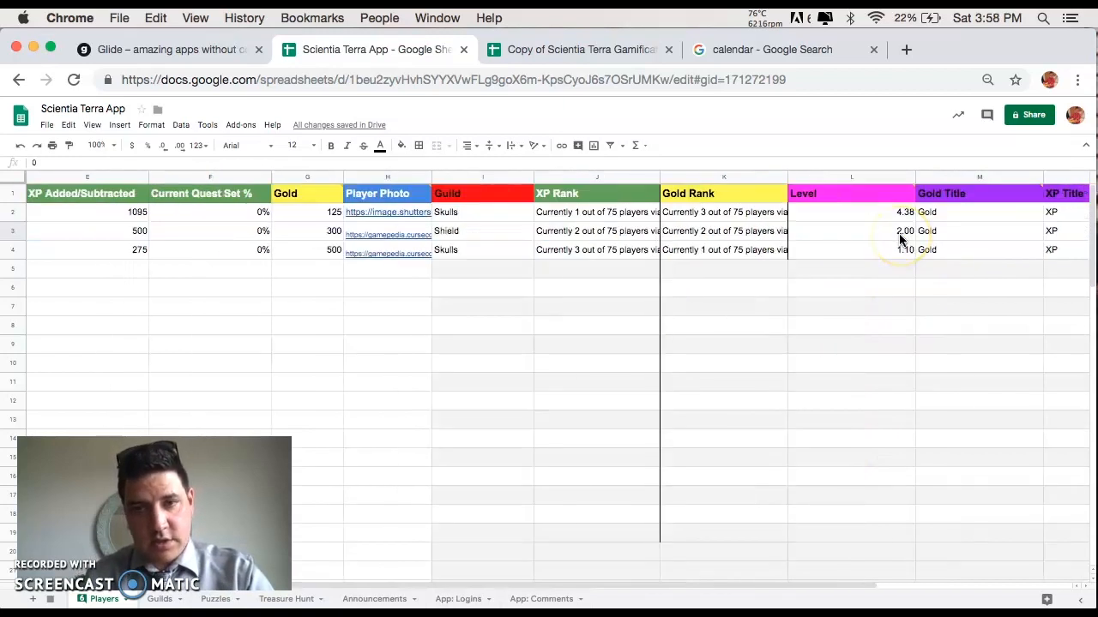
pyautogui.click(794, 267)
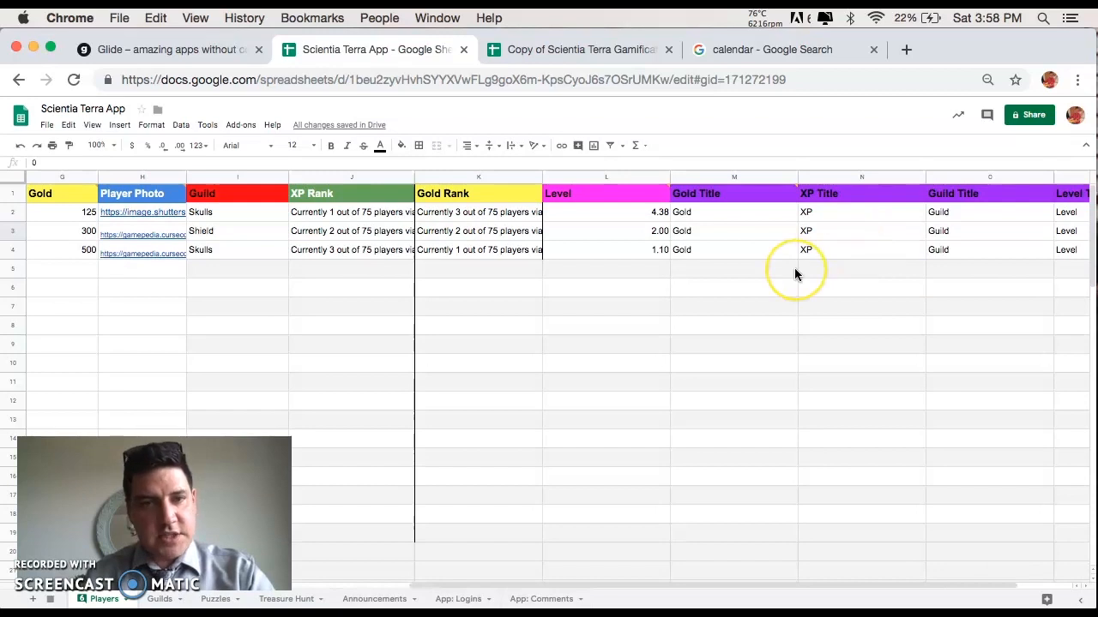
pyautogui.hscroll(2, 794, 270)
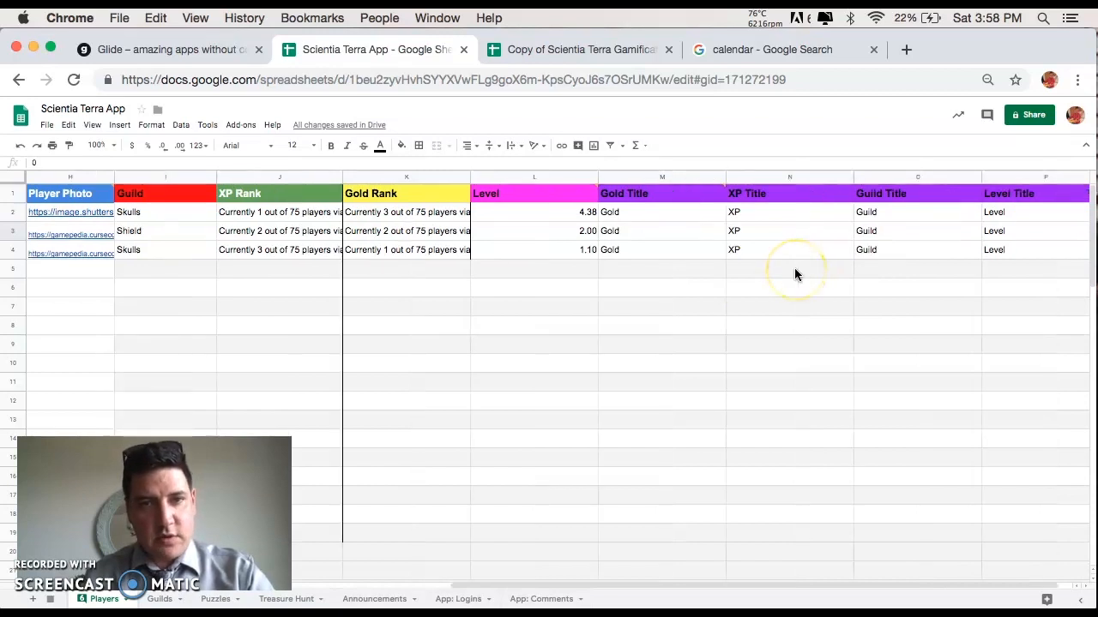
# Inspect the formulas behind Blood Smash's XP Rank, Gold Rank and Level without changing them.
pyautogui.click(241, 215)
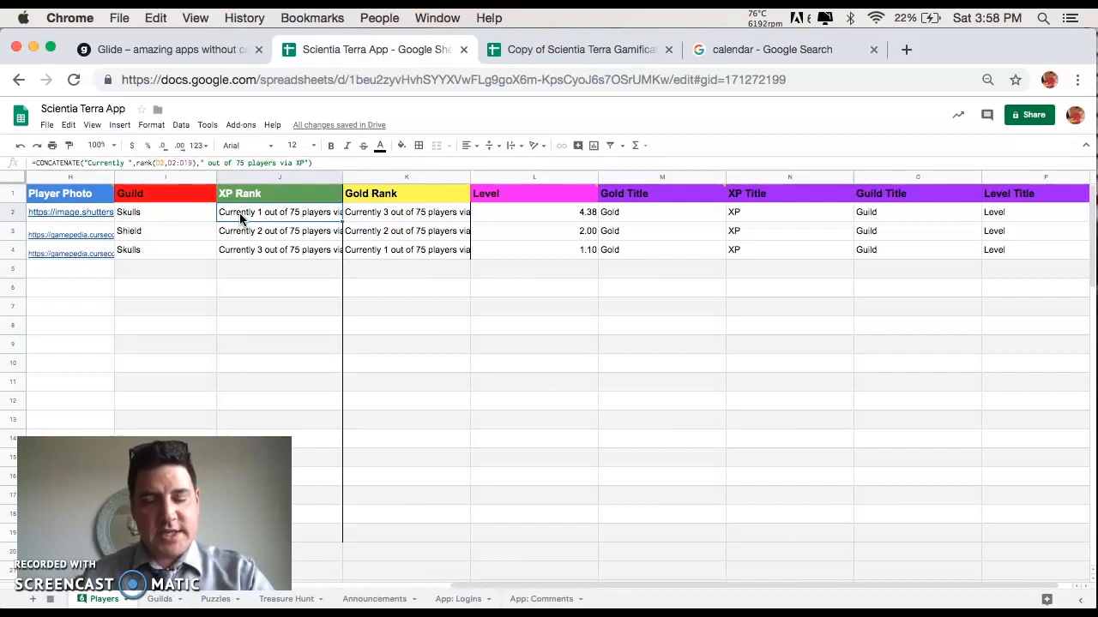
pyautogui.click(407, 223)
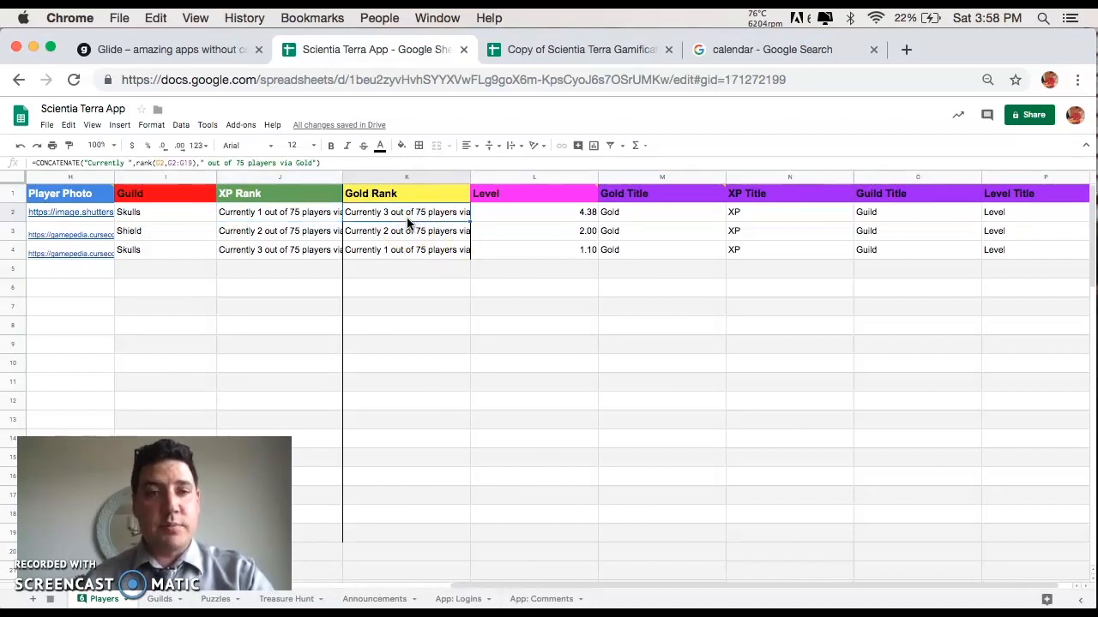
pyautogui.click(536, 215)
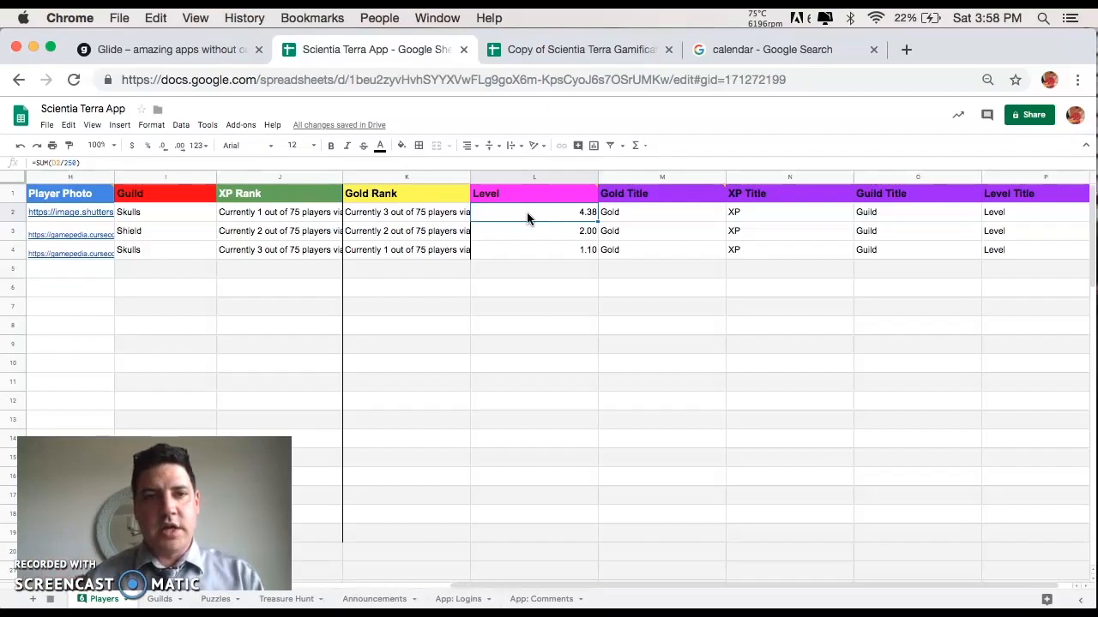
pyautogui.click(75, 162)
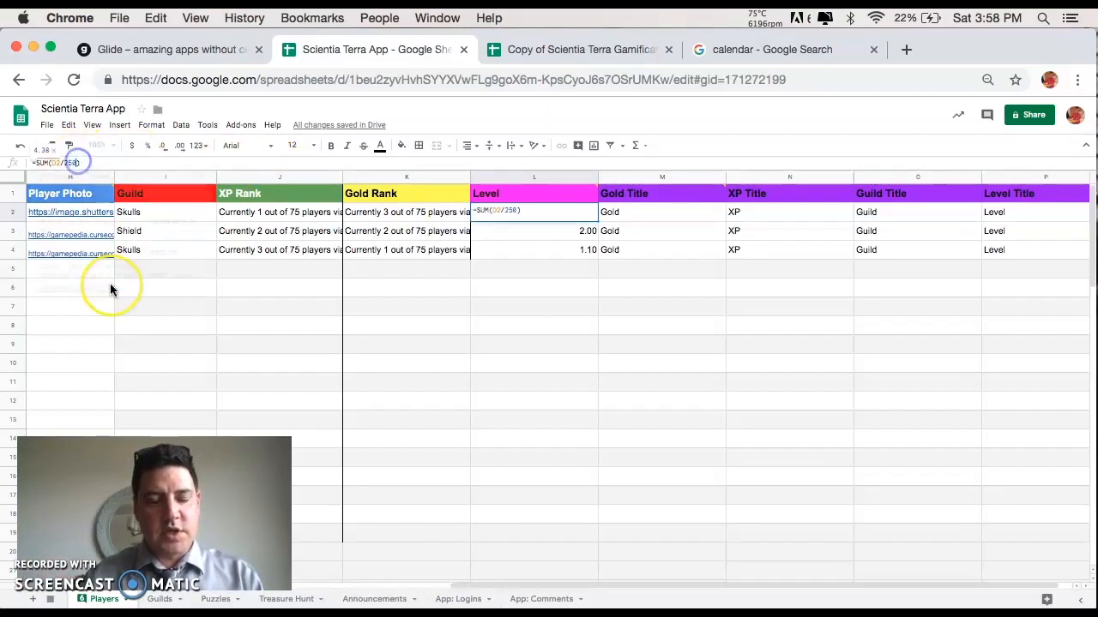
pyautogui.click(596, 302)
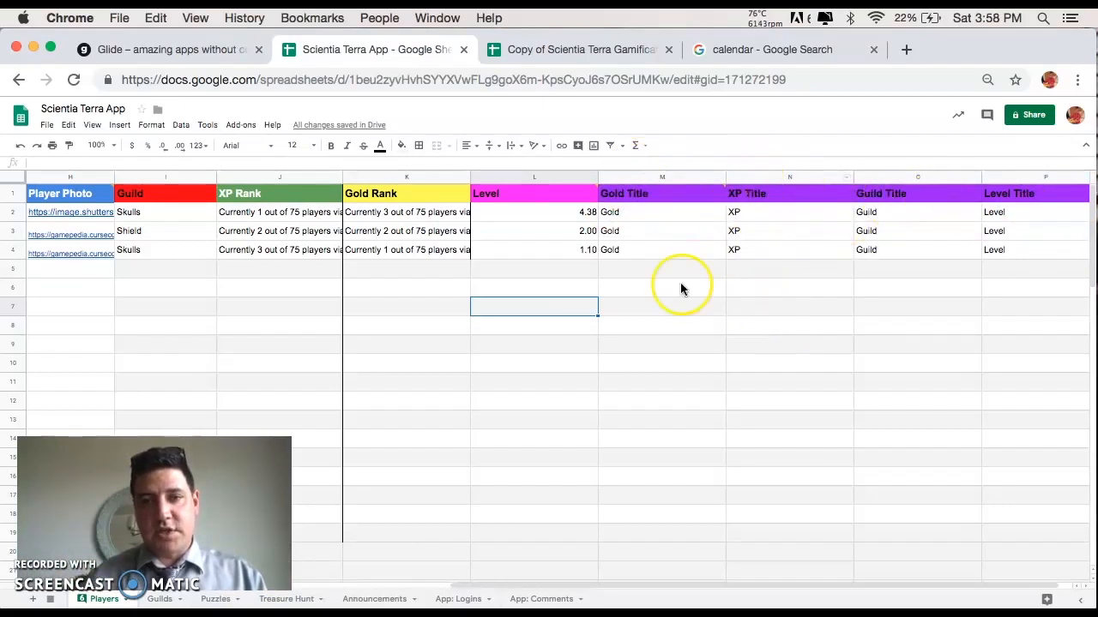
# Review Blood Smash's row cell by cell from Player Name through Current Quest Set %.
pyautogui.hscroll(2, 709, 355)
pyautogui.hscroll(-10, 708, 355)
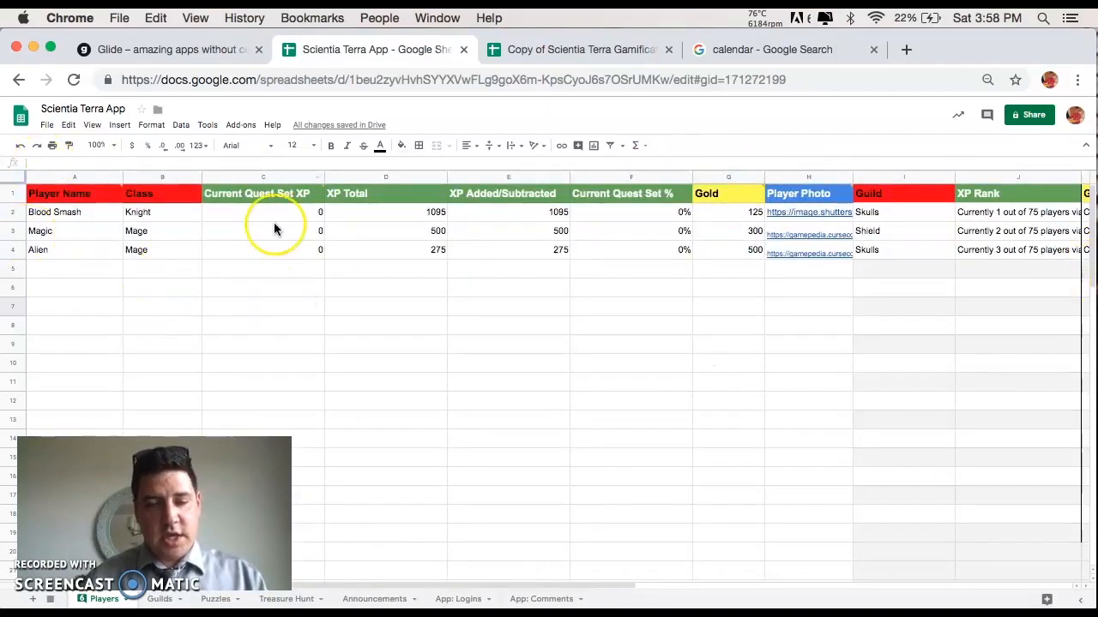
pyautogui.click(74, 212)
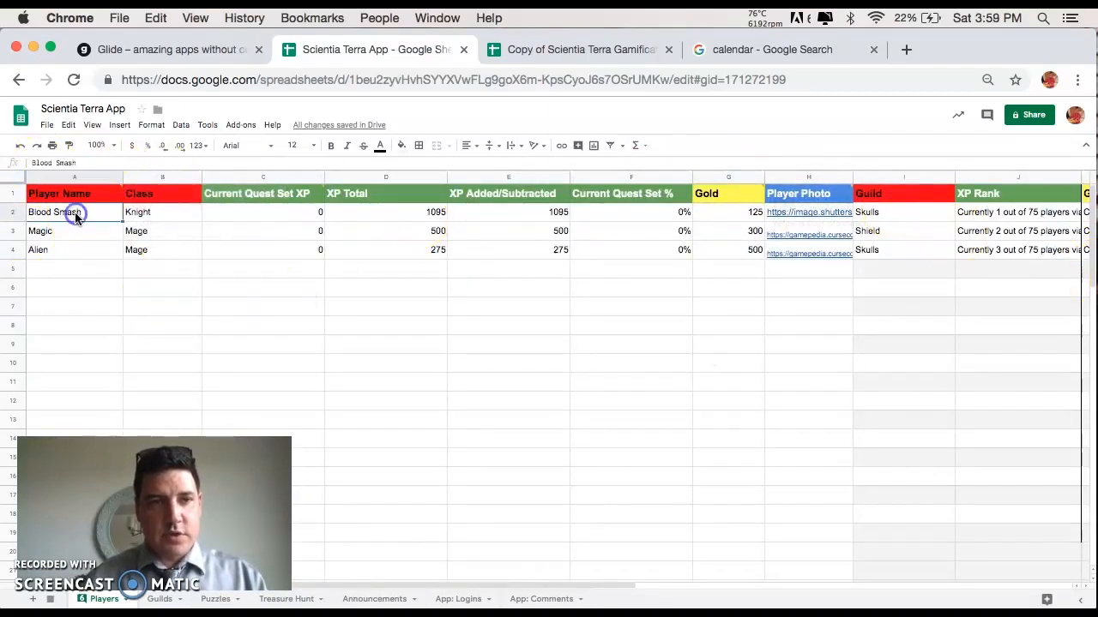
pyautogui.click(156, 214)
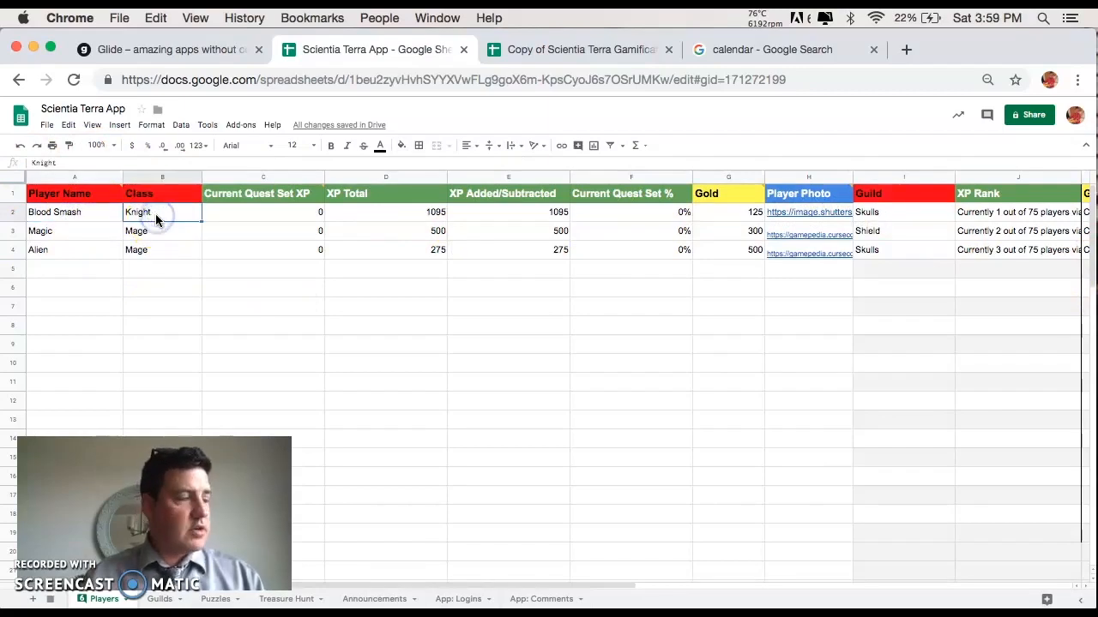
pyautogui.click(310, 214)
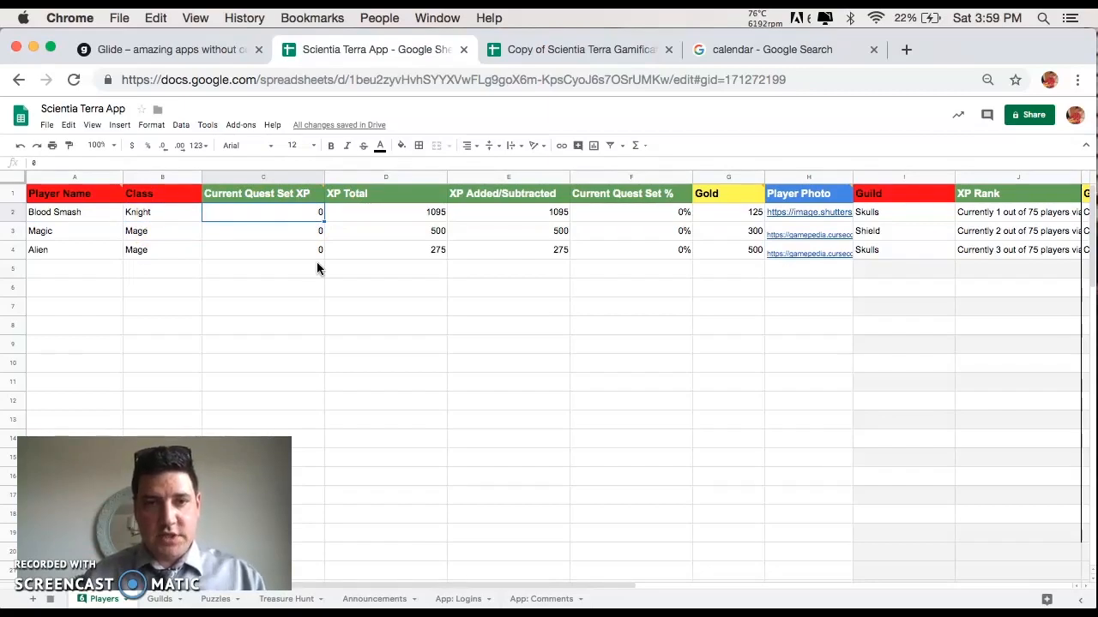
pyautogui.press('Right')
pyautogui.press('Right')
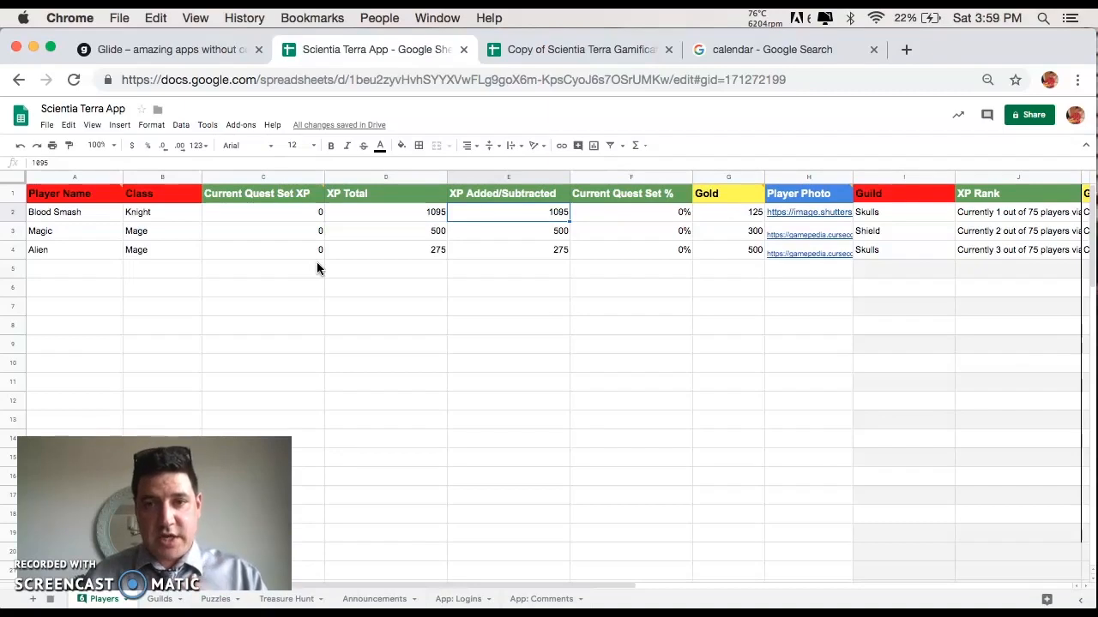
pyautogui.press('Right')
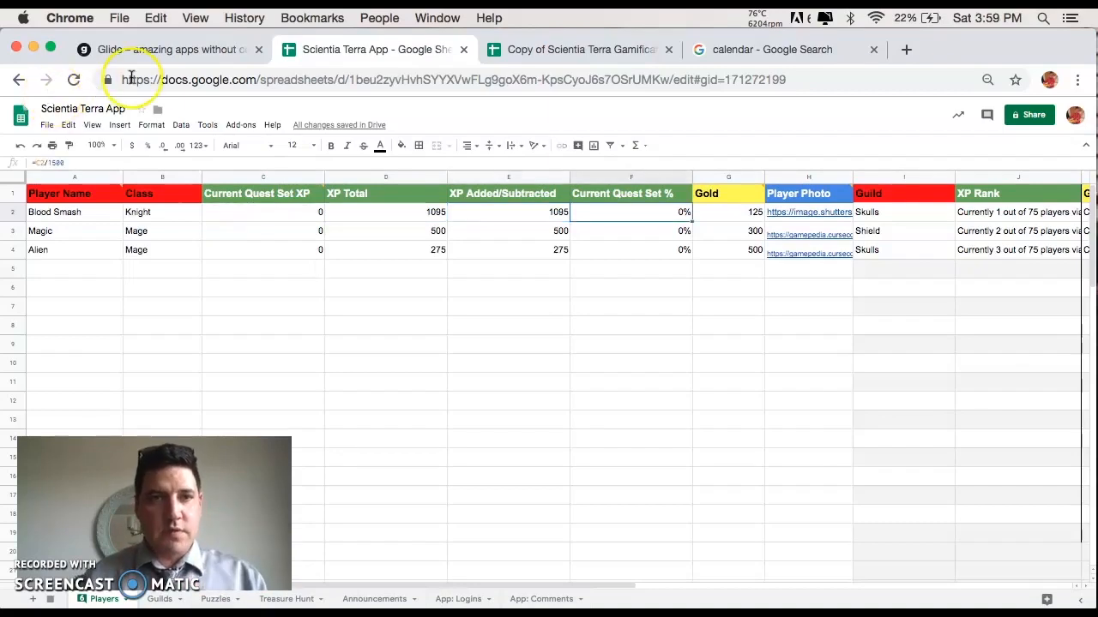
# Switch to Glide, view Blood Smash's player details and return to the Players list.
pyautogui.click(139, 49)
pyautogui.click(429, 215)
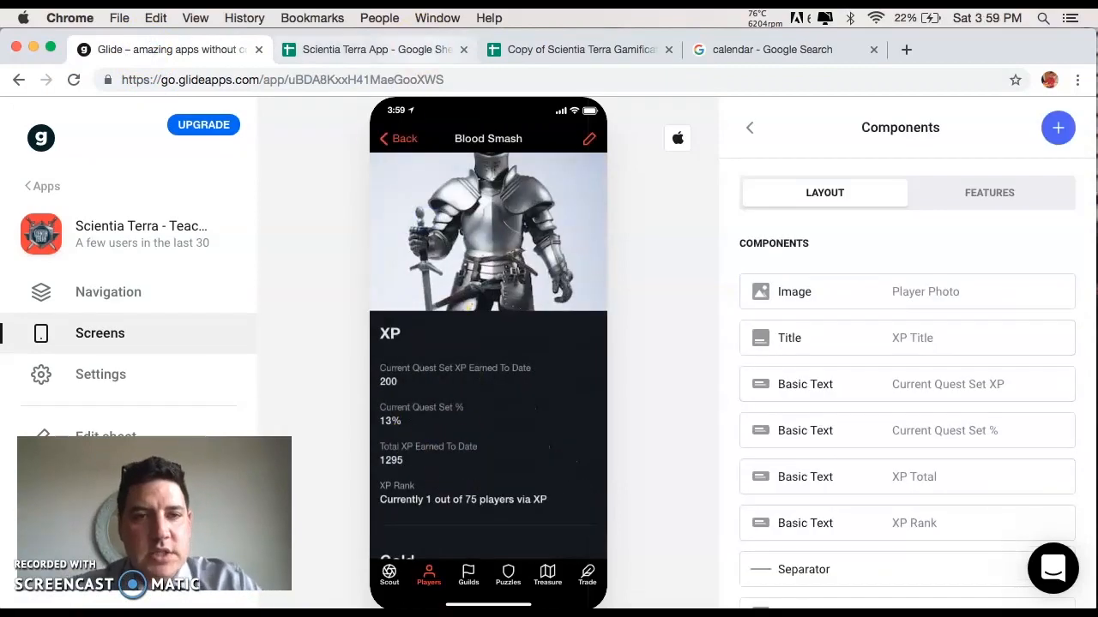
pyautogui.click(397, 138)
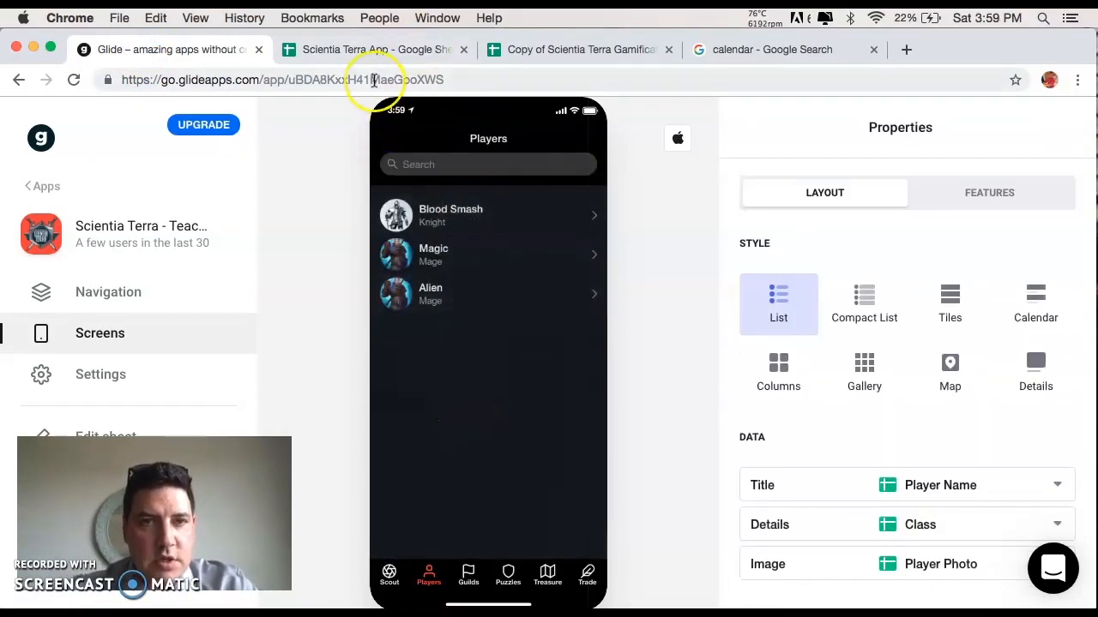
# Compare the Players list in Glide with the Players sheet in the spreadsheet, ending back in Glide.
pyautogui.click(348, 49)
pyautogui.click(172, 49)
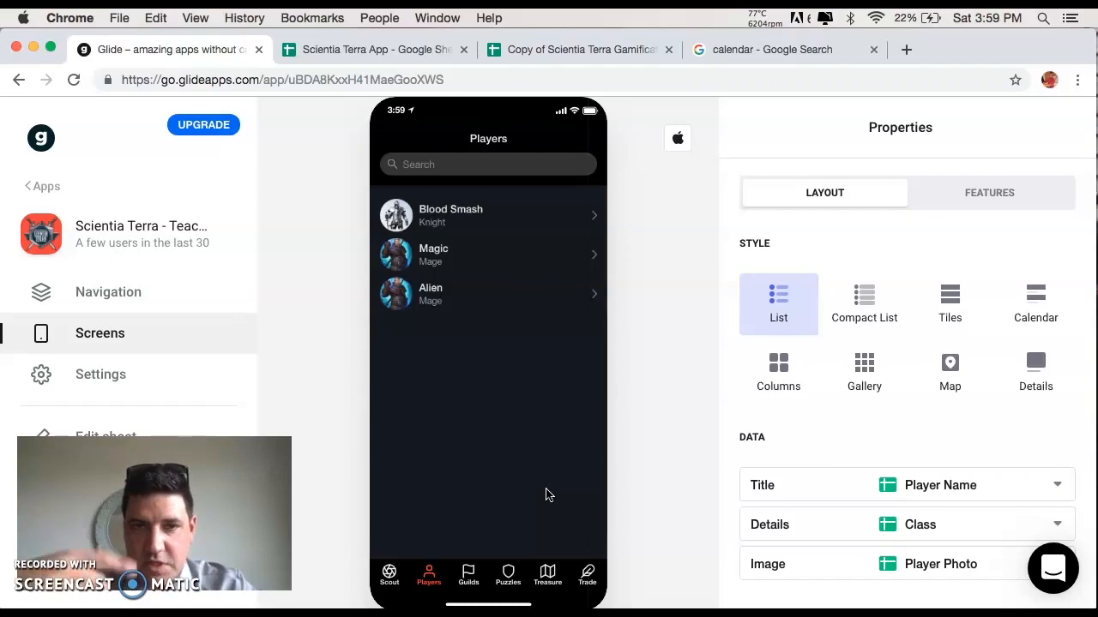
pyautogui.click(313, 53)
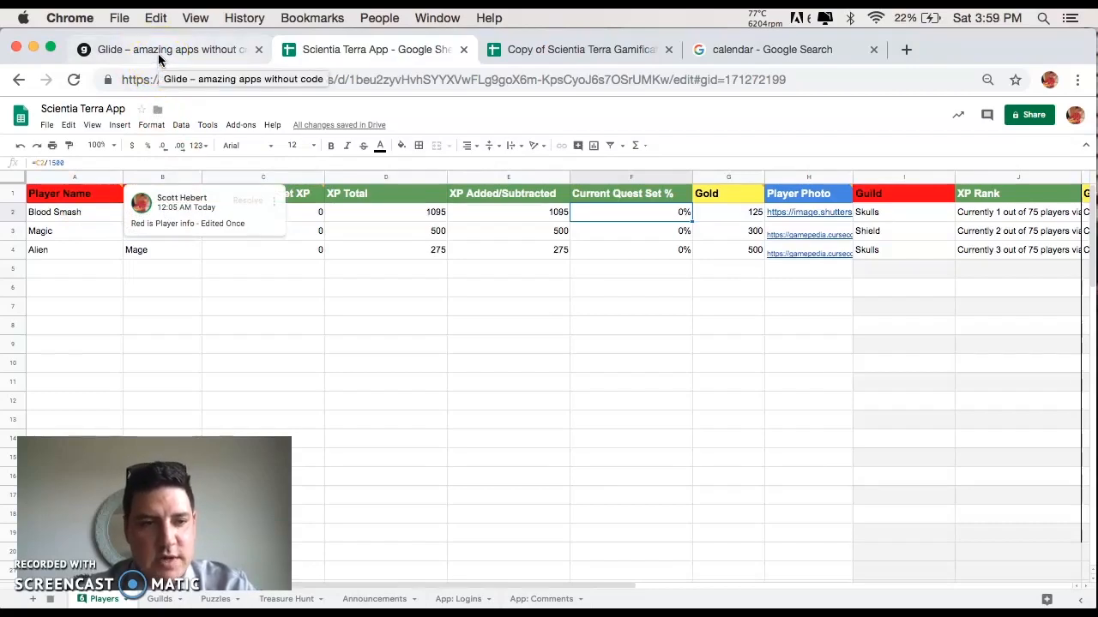
pyautogui.click(159, 53)
# Switch to Glide and look through the columns available for the Players list's Details field, keeping Class.
pyautogui.click(504, 390)
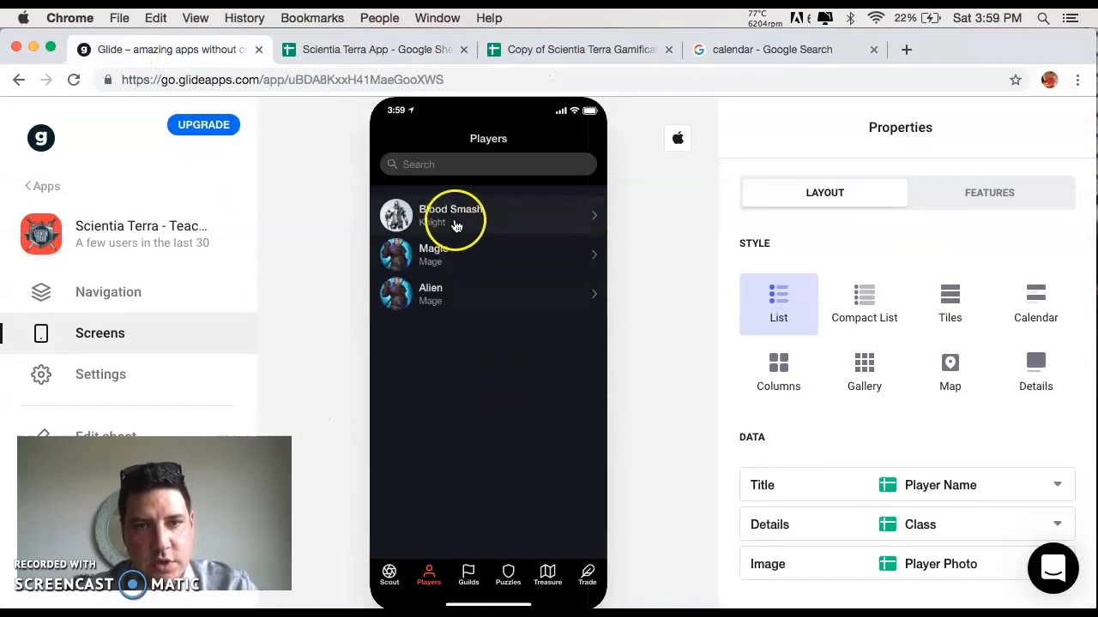
pyautogui.scroll(-1, 808, 518)
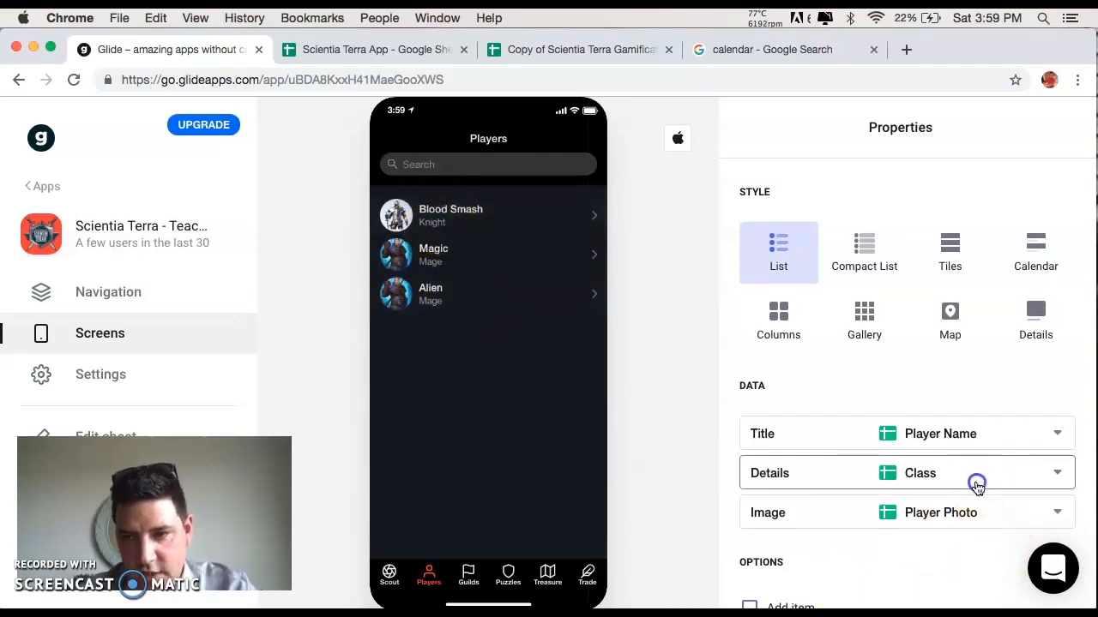
pyautogui.click(975, 480)
pyautogui.scroll(-4, 963, 517)
pyautogui.scroll(-3, 964, 513)
pyautogui.scroll(3, 965, 513)
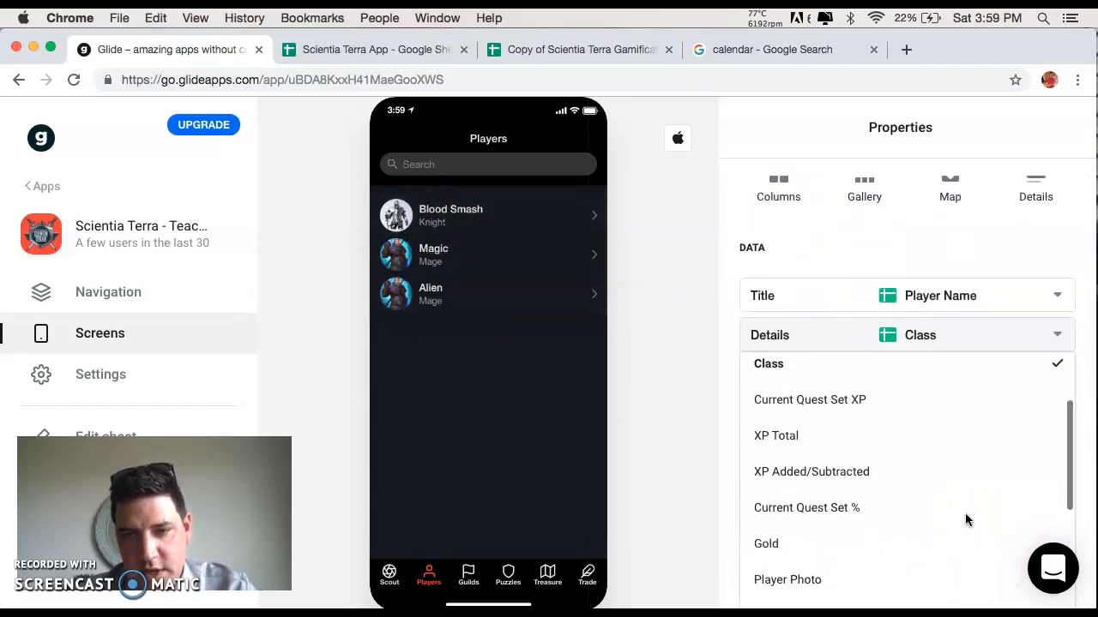
pyautogui.click(955, 337)
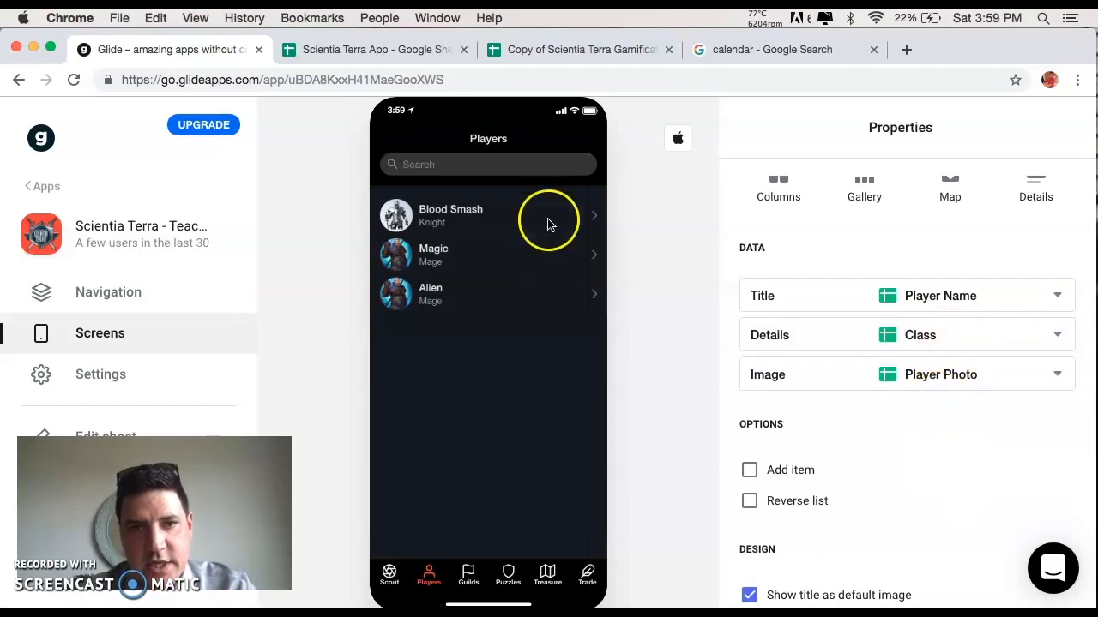
# Preview the Players screen in the Compact List, Tiles, Calendar and Columns styles and return it to List.
pyautogui.scroll(3, 978, 319)
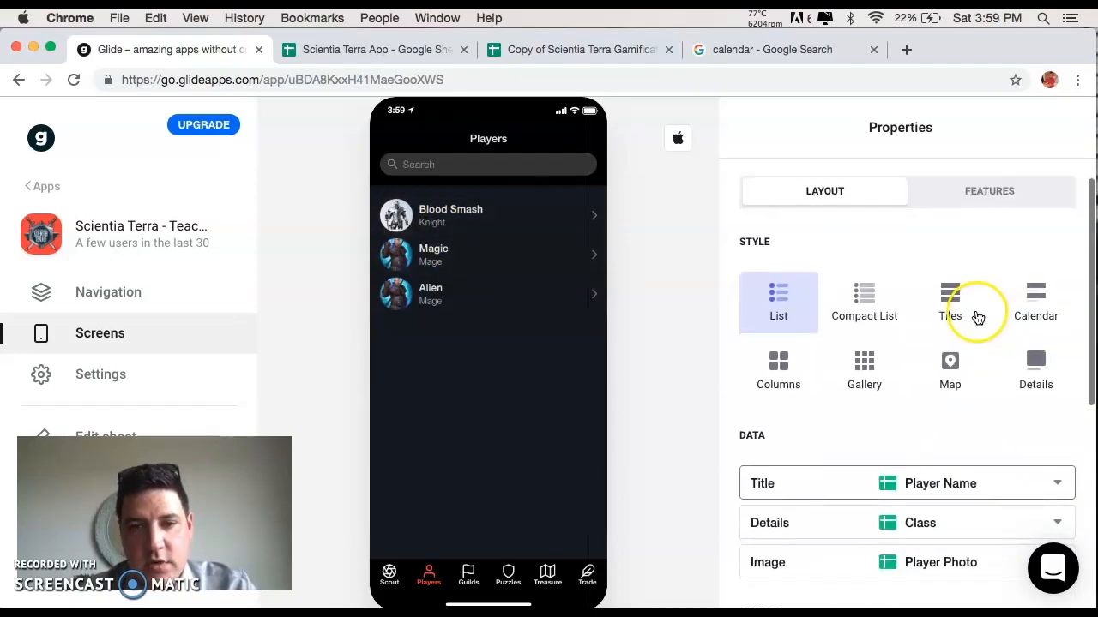
pyautogui.click(861, 302)
pyautogui.click(943, 307)
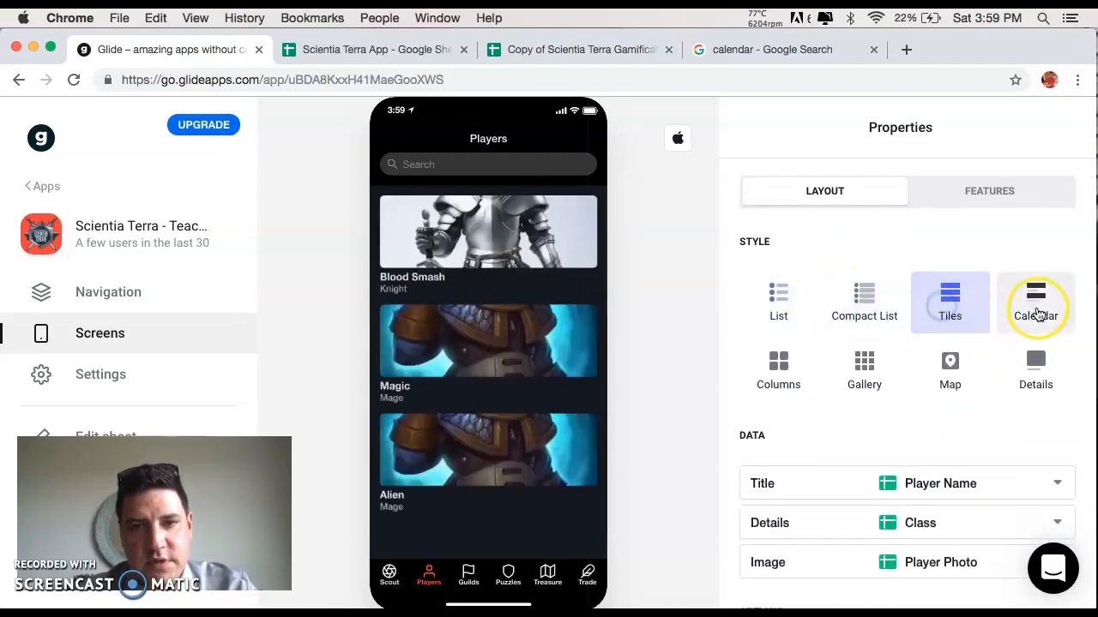
pyautogui.click(1034, 304)
pyautogui.click(780, 367)
pyautogui.click(776, 302)
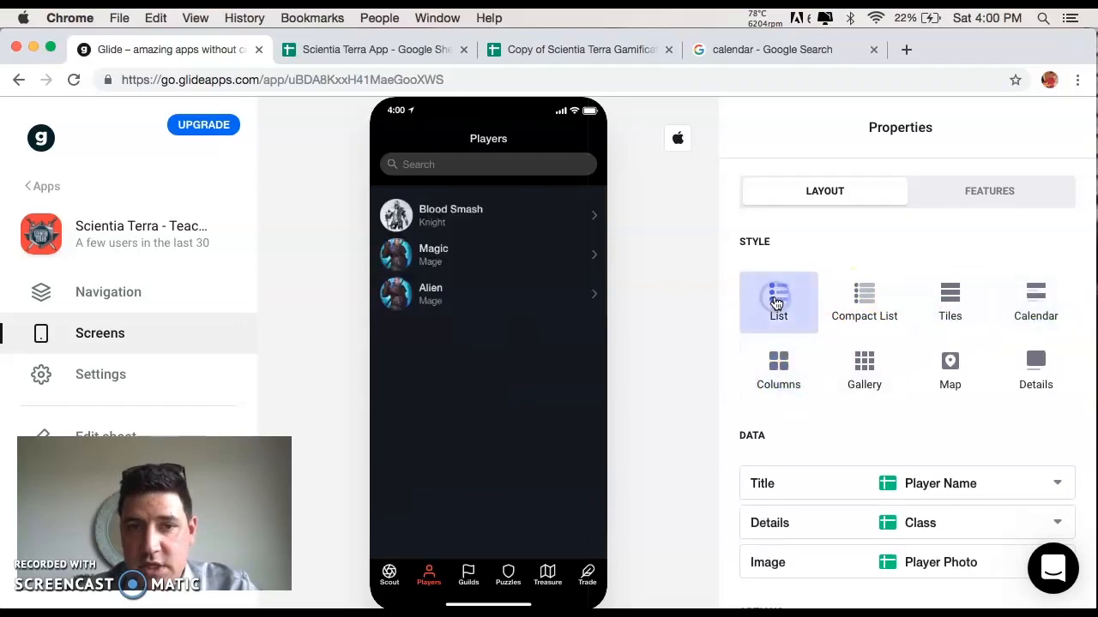
# View Blood Smash's player details, check them against the Players sheet in the spreadsheet and return to Glide.
pyautogui.click(445, 225)
pyautogui.click(400, 137)
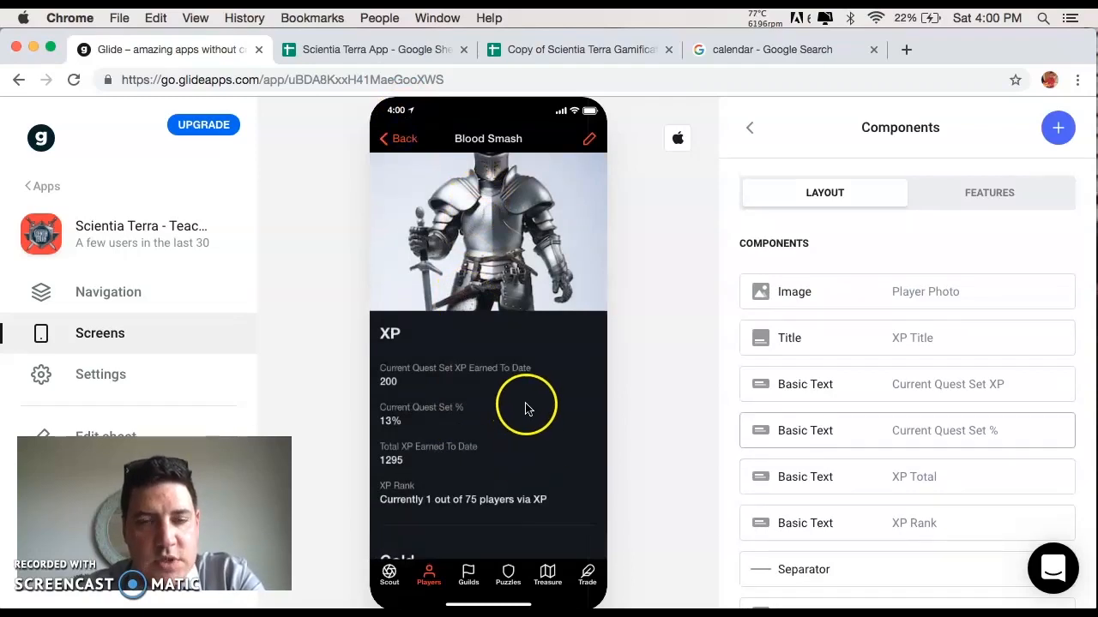
pyautogui.scroll(-2, 482, 463)
pyautogui.scroll(2, 482, 463)
pyautogui.click(339, 50)
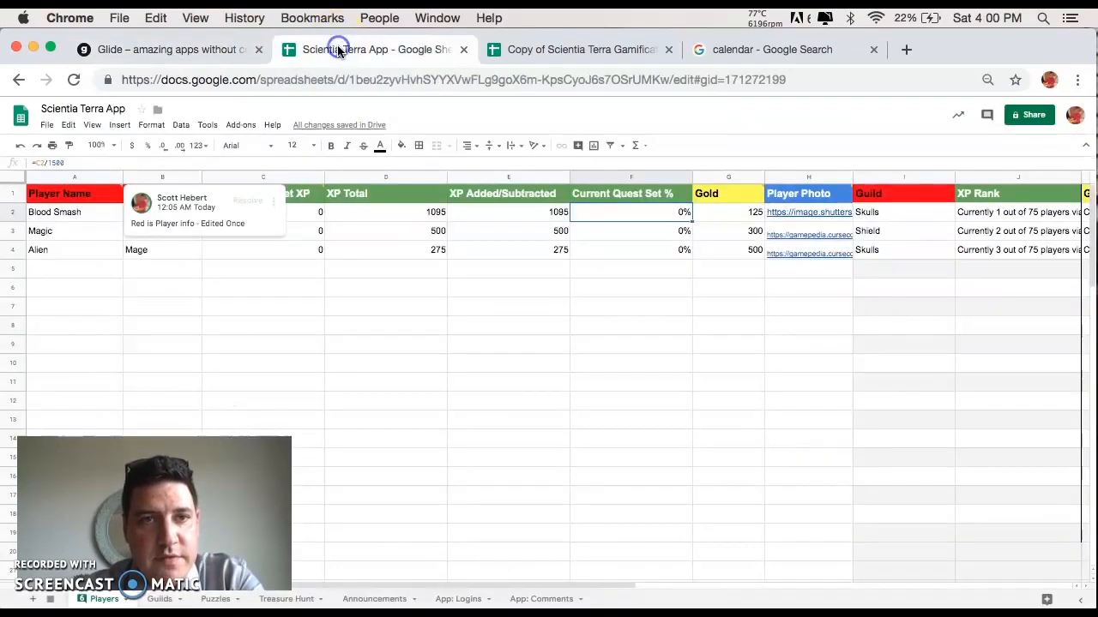
pyautogui.click(193, 49)
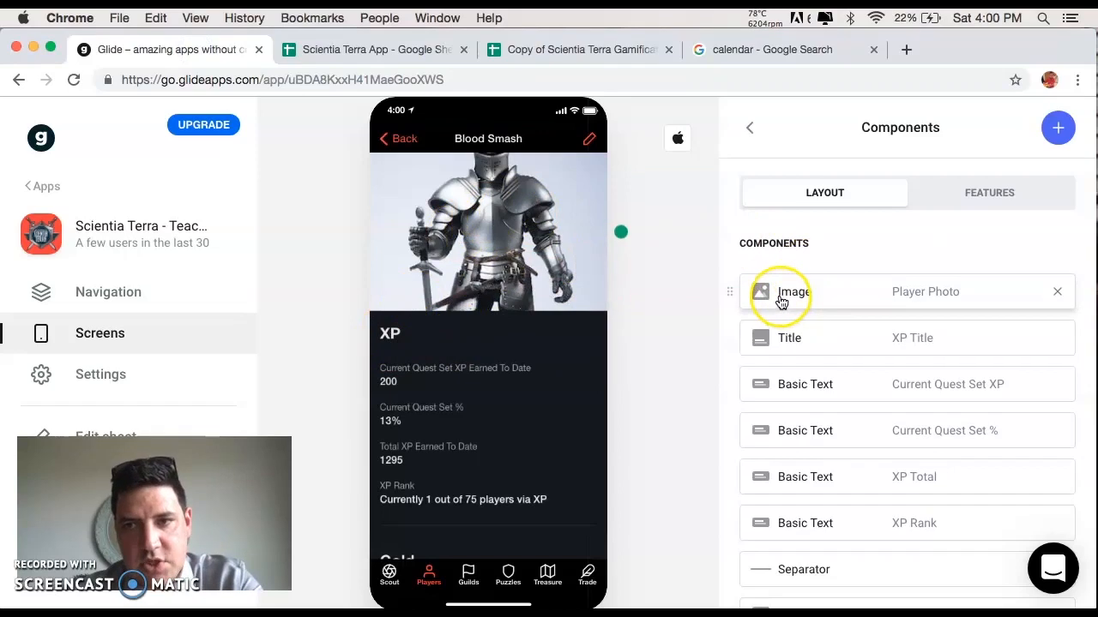
# Browse the component types that can be added to the player details screen without adding one.
pyautogui.click(1060, 130)
pyautogui.scroll(-4, 790, 515)
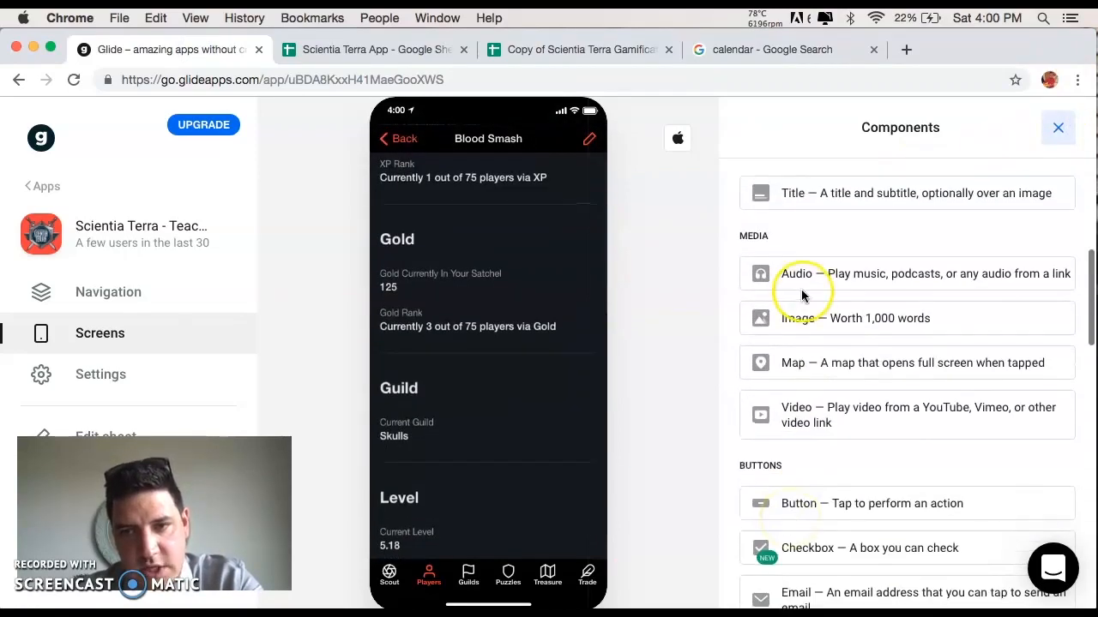
pyautogui.click(1059, 129)
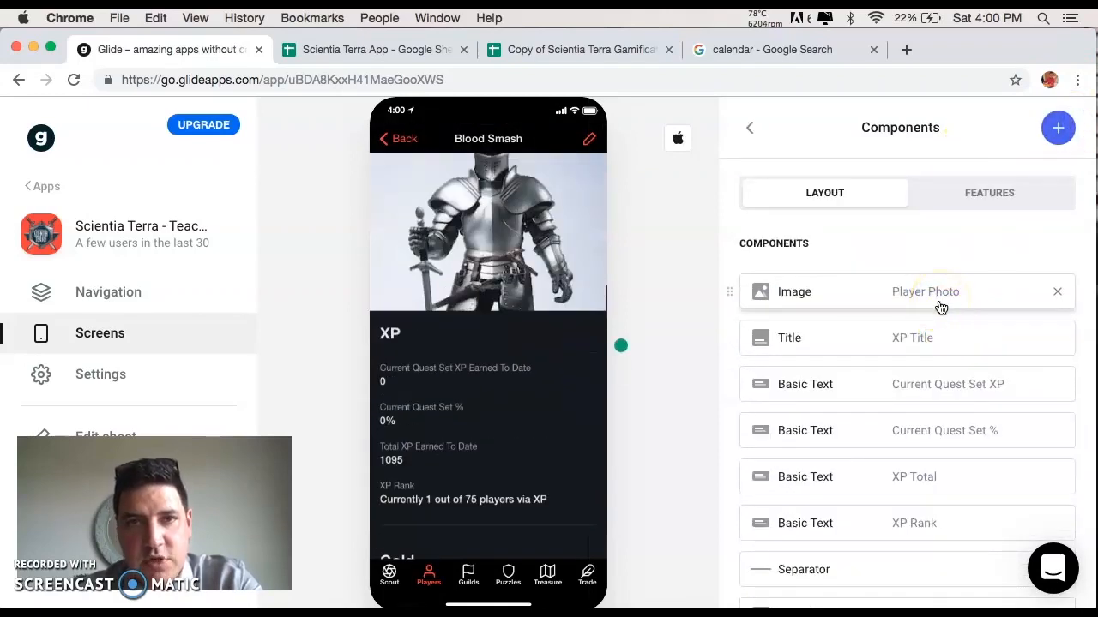
# Compare Blood Smash's details in Glide with the Players sheet's columns from Player Photo through Level Title, ending in Glide.
pyautogui.click(377, 49)
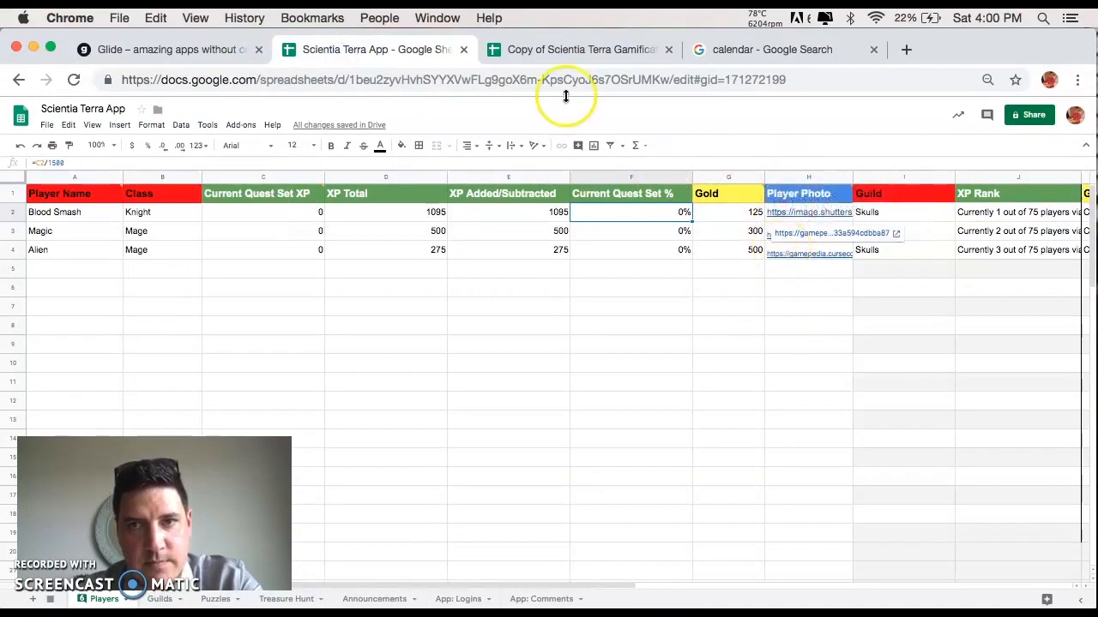
pyautogui.click(191, 48)
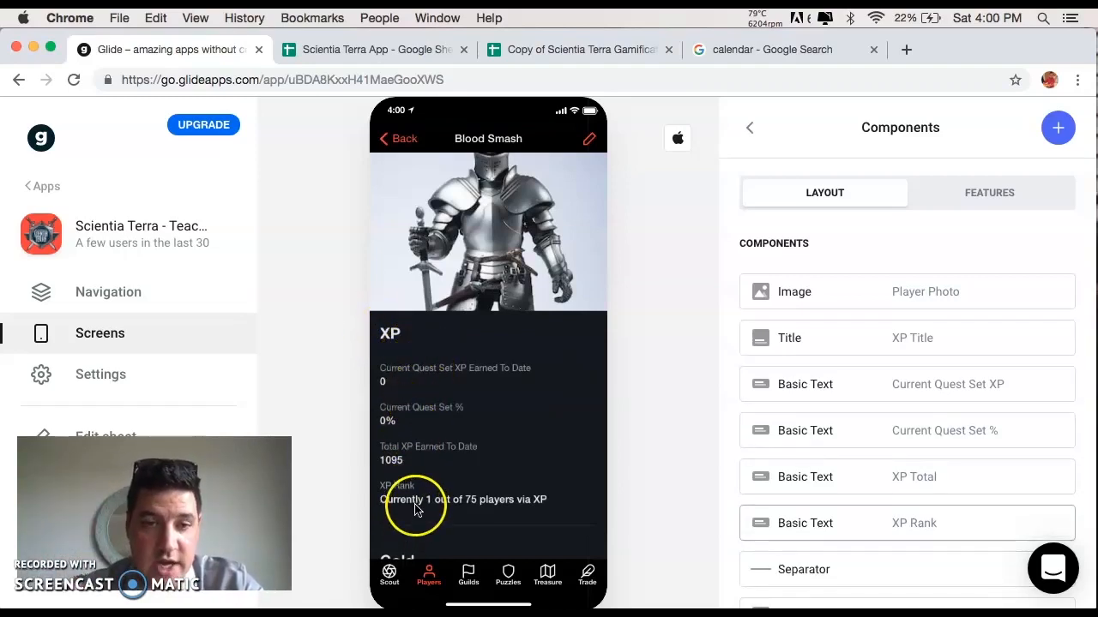
pyautogui.click(380, 51)
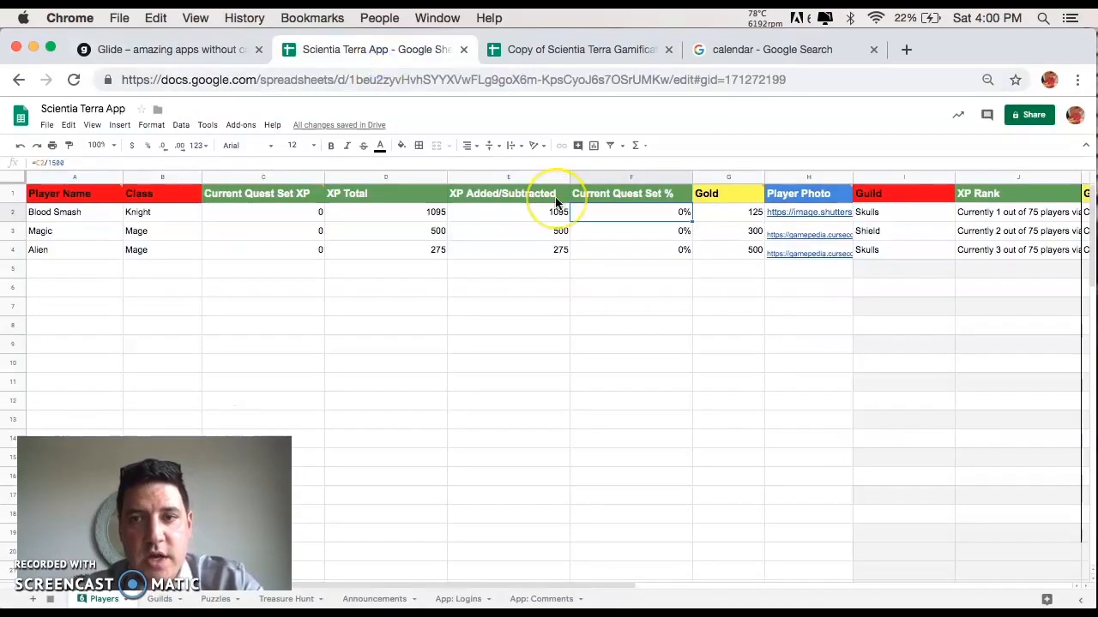
pyautogui.hscroll(10, 555, 199)
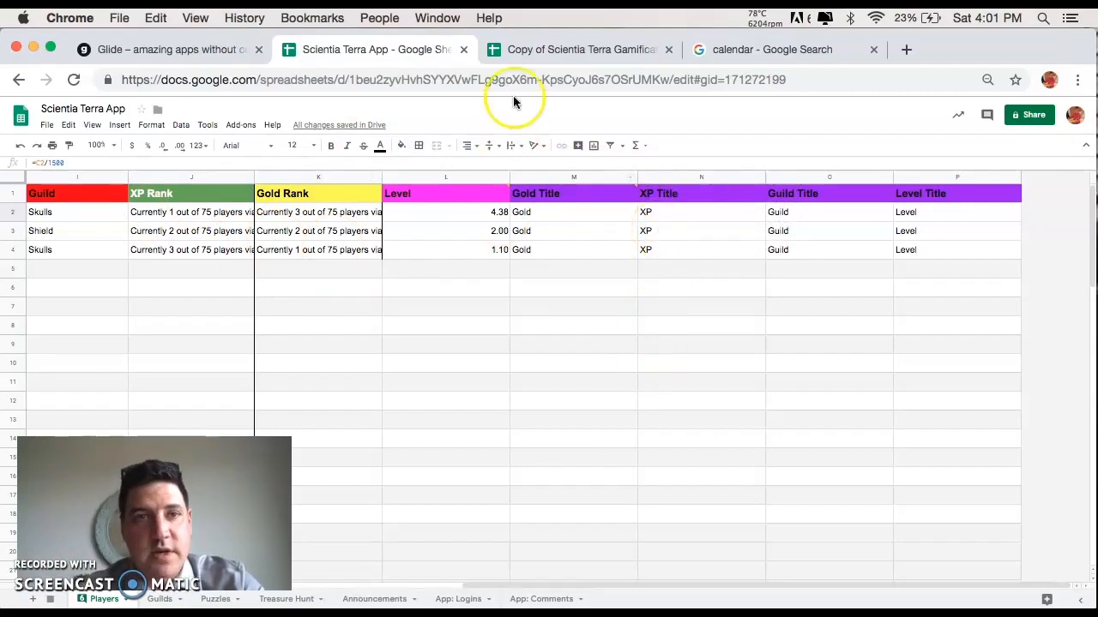
pyautogui.click(154, 47)
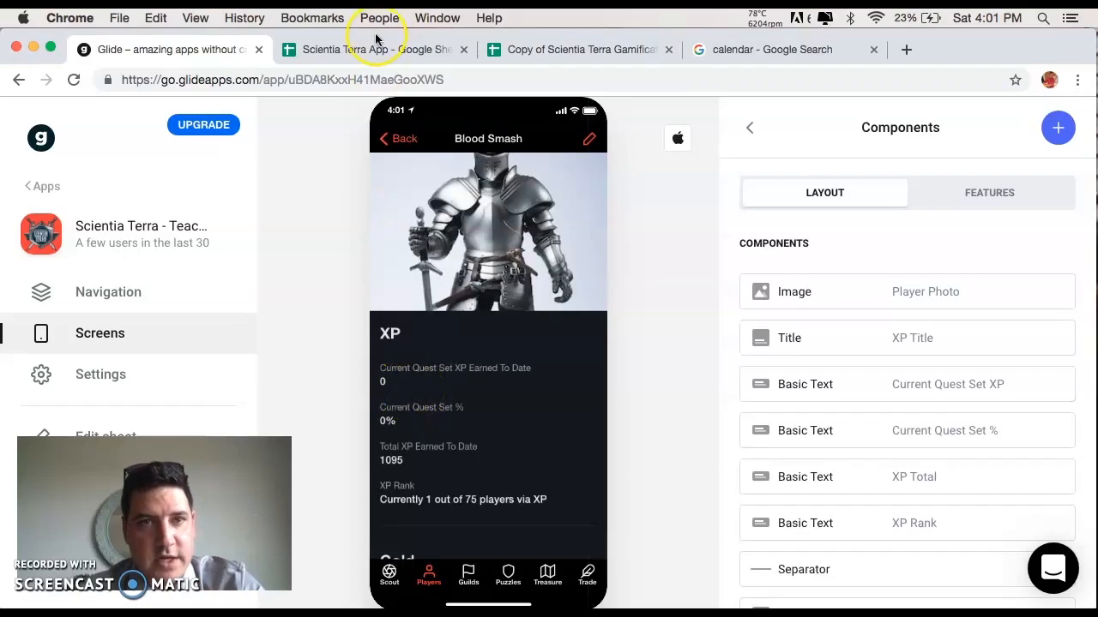
# Check Blood Smash's Guild and XP cells in the Players sheet against the XP section in Glide, ending in Glide.
pyautogui.click(305, 43)
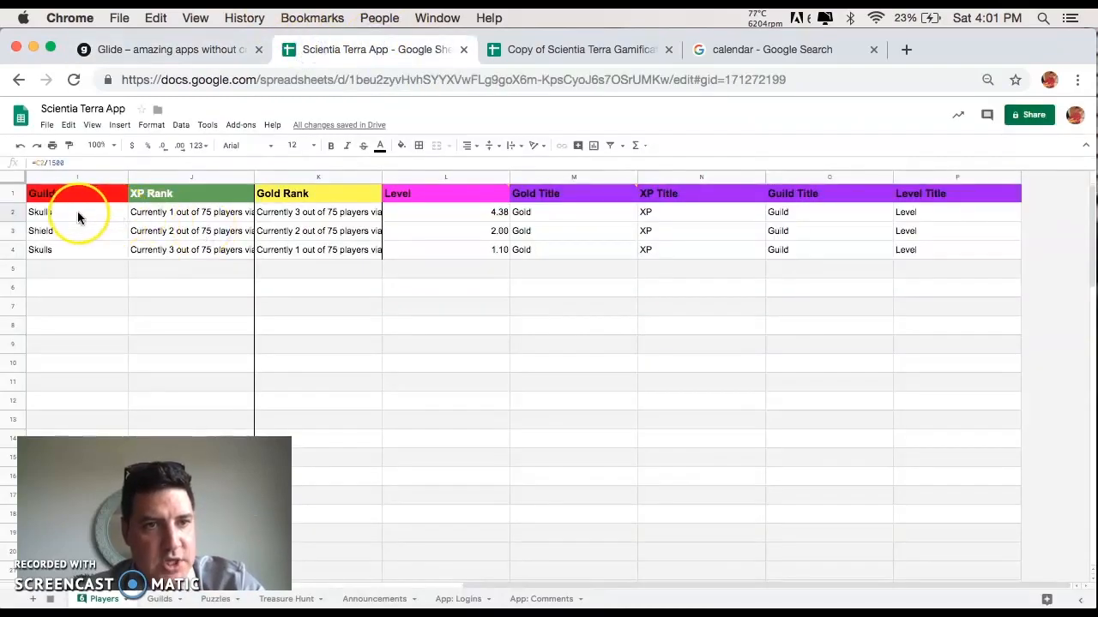
pyautogui.hscroll(-10, 76, 214)
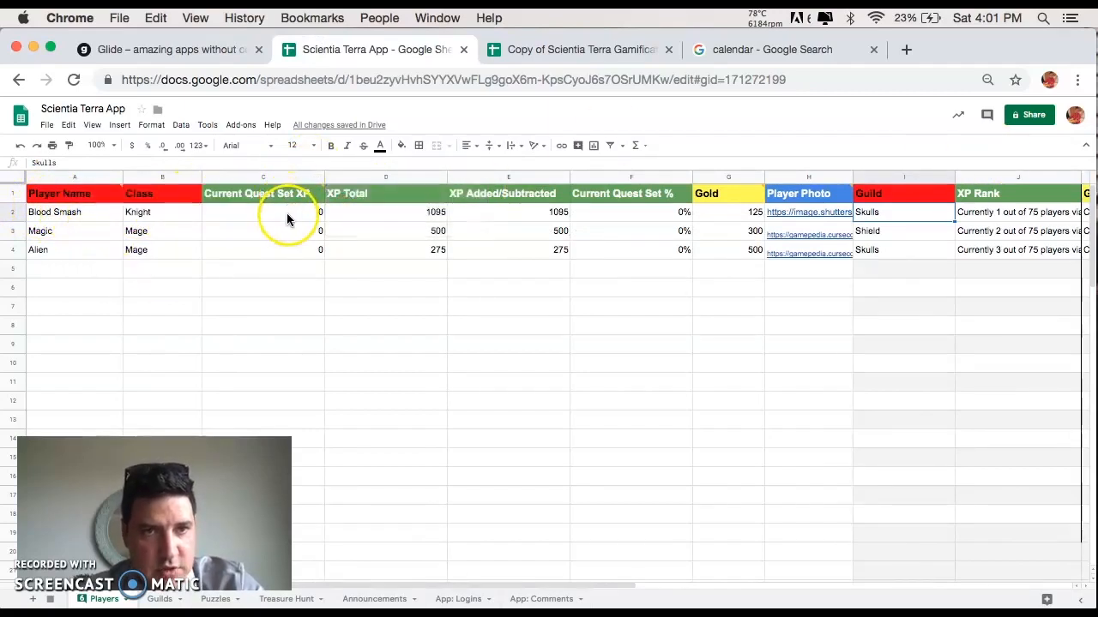
pyautogui.click(174, 51)
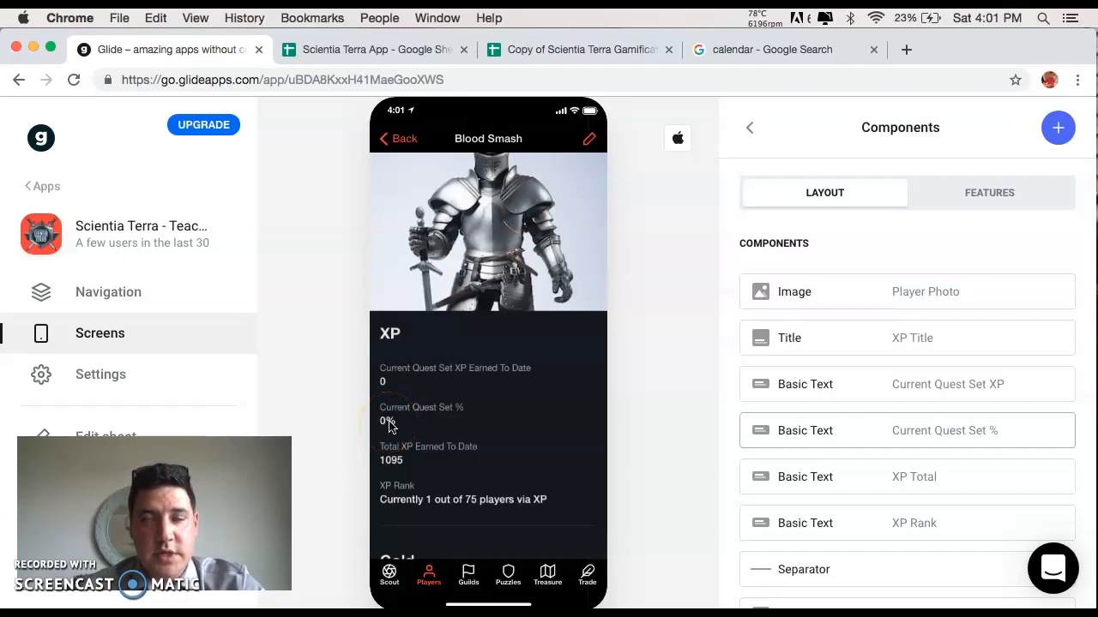
pyautogui.click(393, 460)
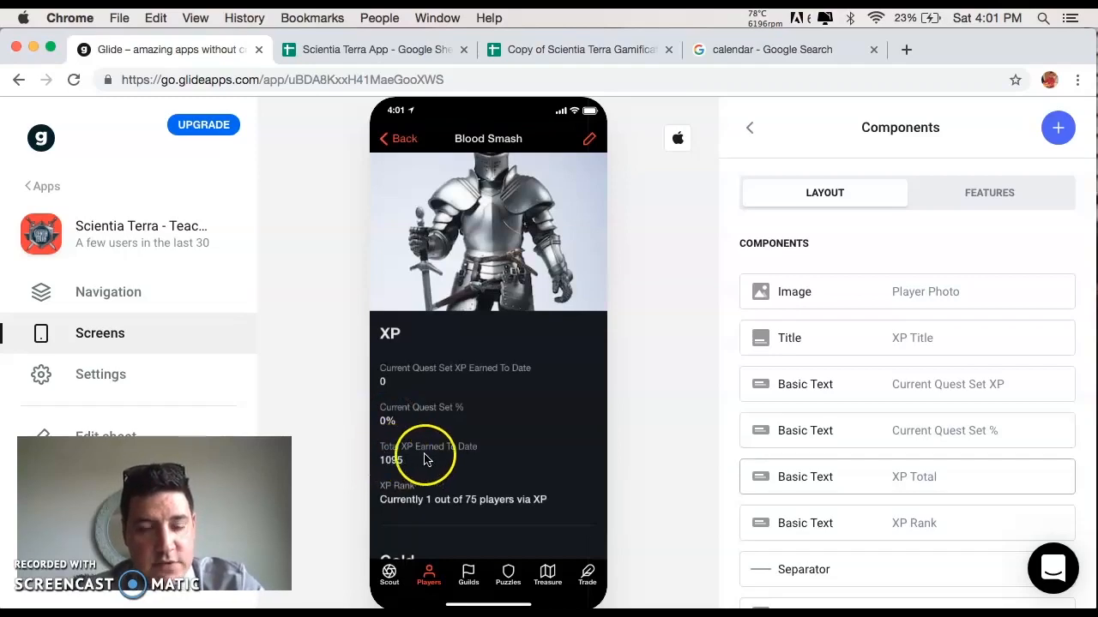
pyautogui.click(336, 49)
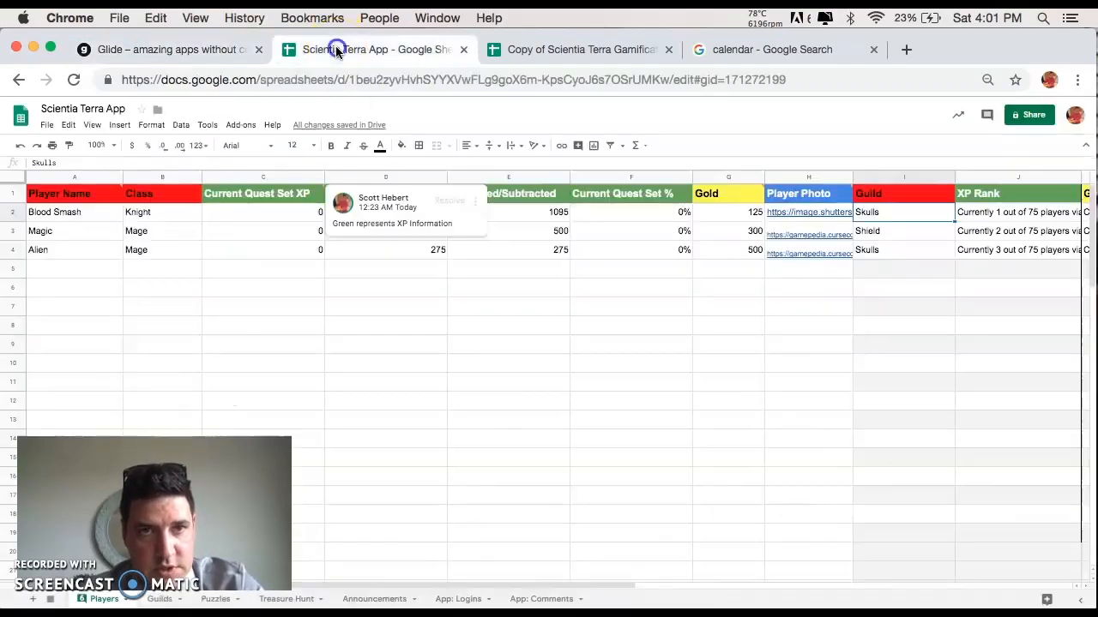
pyautogui.click(199, 50)
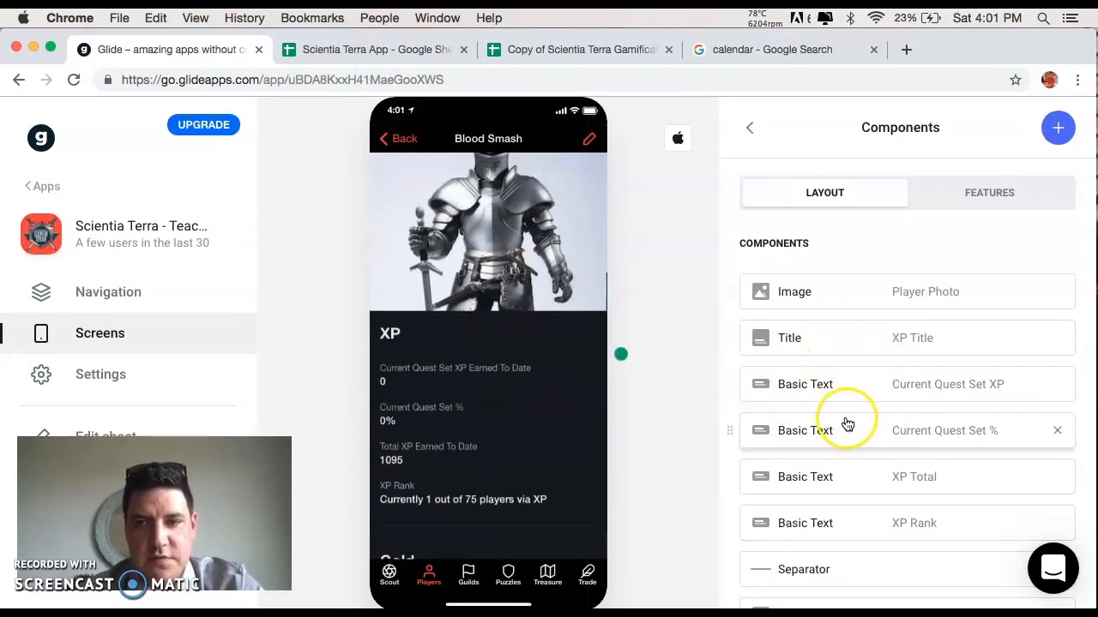
# Open the Current Quest Set XP text component and examine its label and on-tap action options without changing them.
pyautogui.click(860, 383)
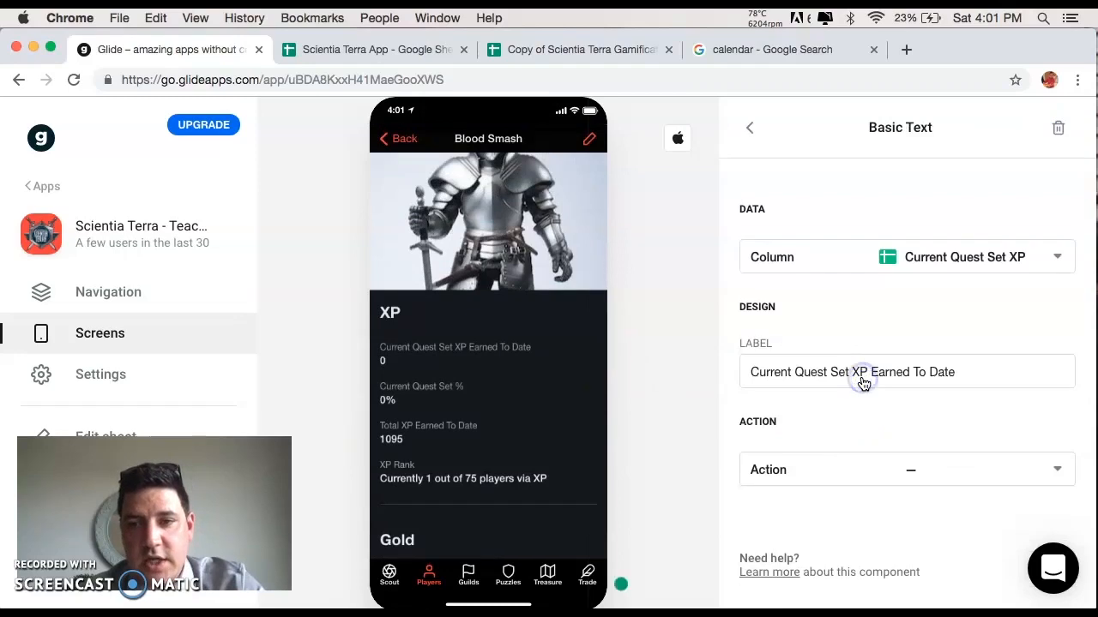
pyautogui.moveTo(990, 372); pyautogui.dragTo(718, 380)
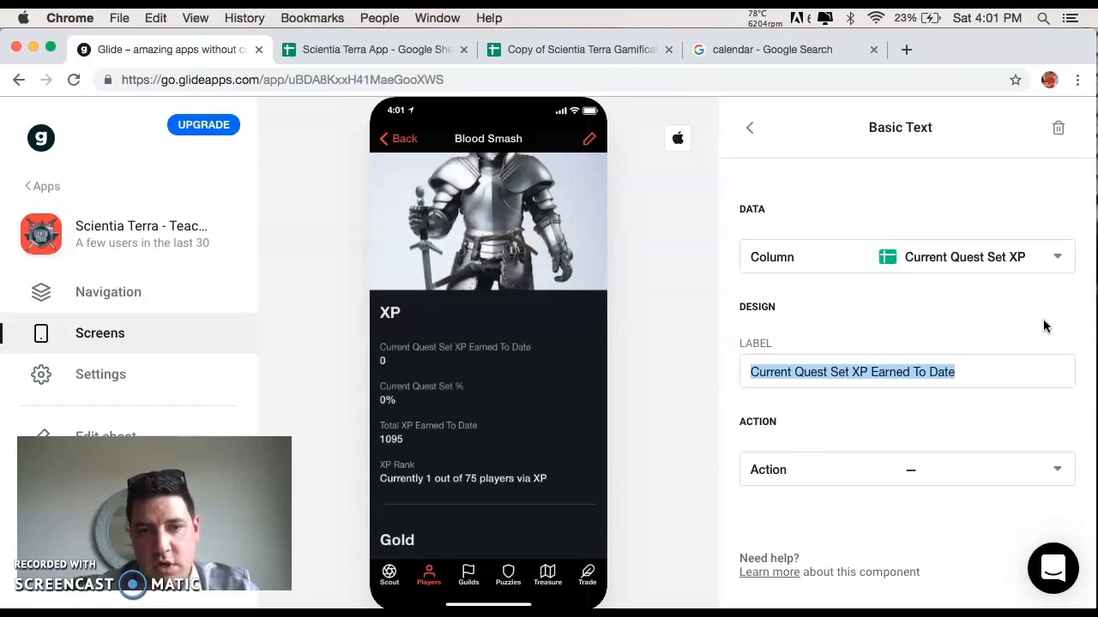
pyautogui.click(856, 480)
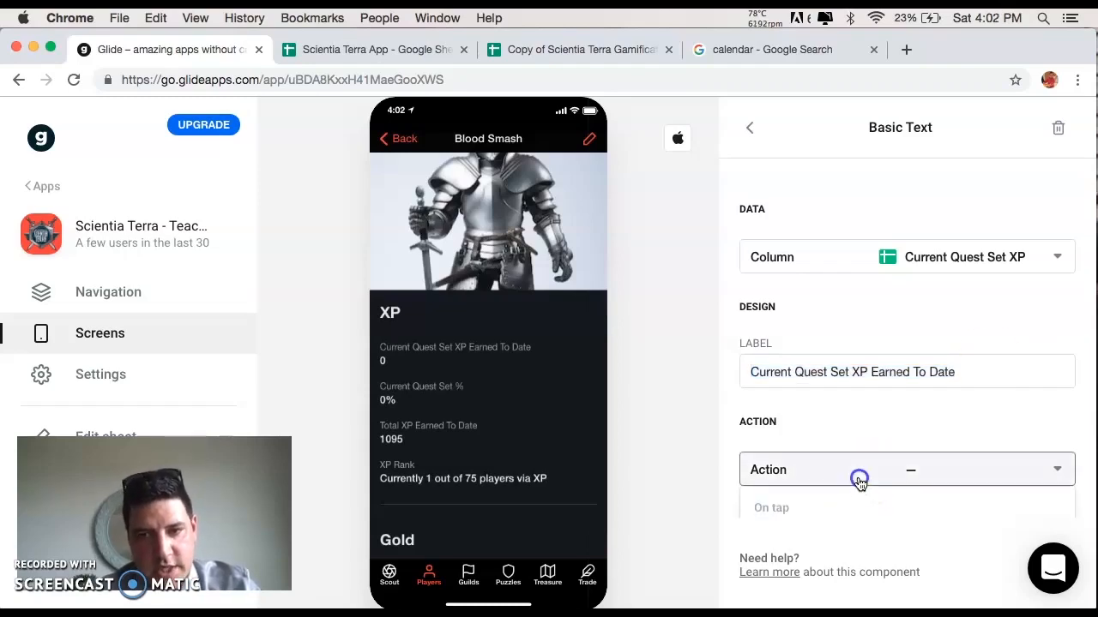
pyautogui.scroll(-2, 830, 477)
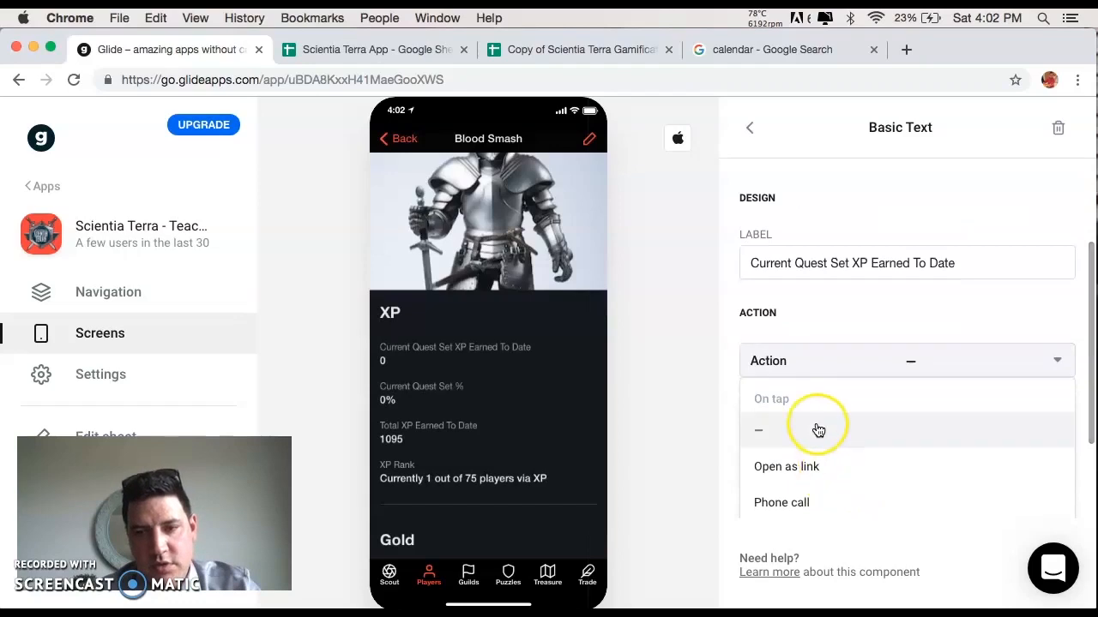
pyautogui.scroll(-2, 819, 430)
pyautogui.scroll(1, 818, 430)
pyautogui.scroll(1, 818, 430)
pyautogui.click(859, 365)
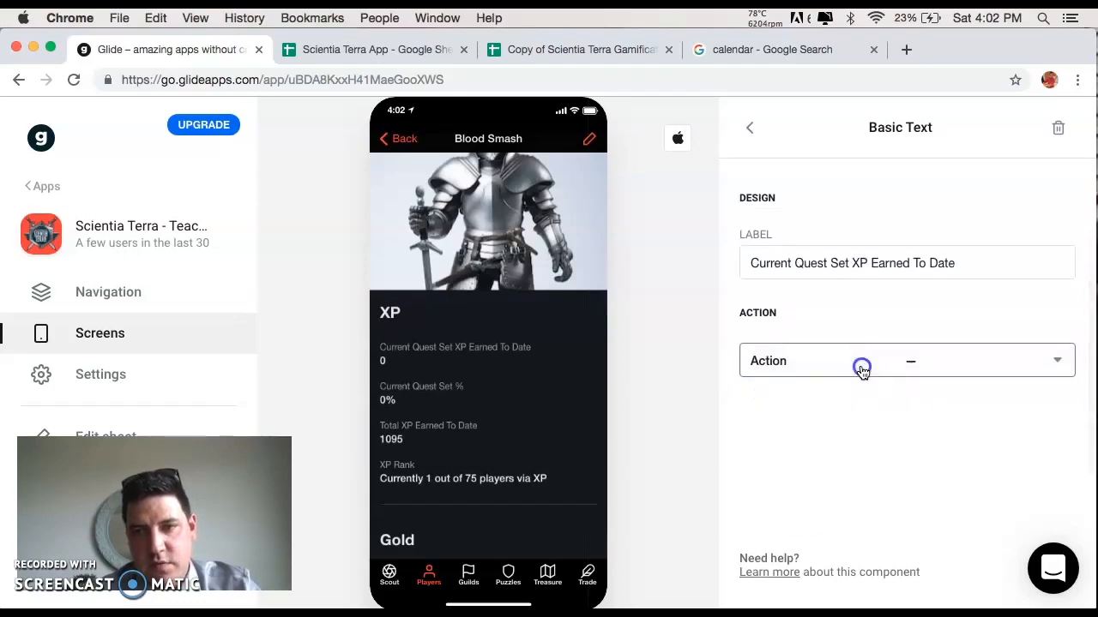
# Review the XP, Gold, Guild and Level sections of the Blood Smash profile and return to the Players list.
pyautogui.click(749, 127)
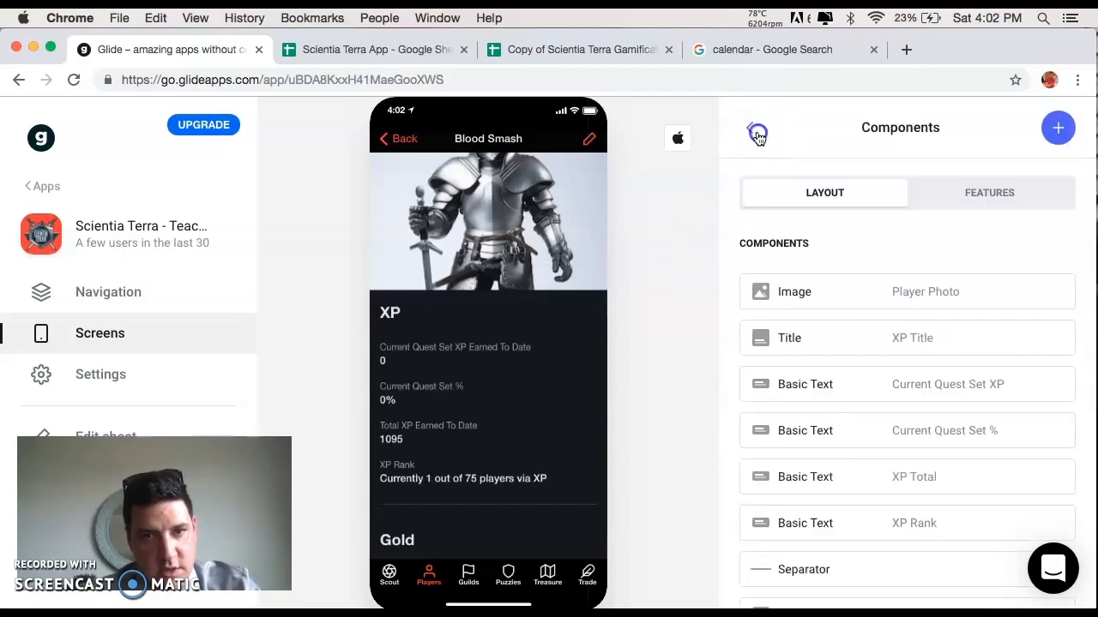
pyautogui.scroll(-2, 823, 438)
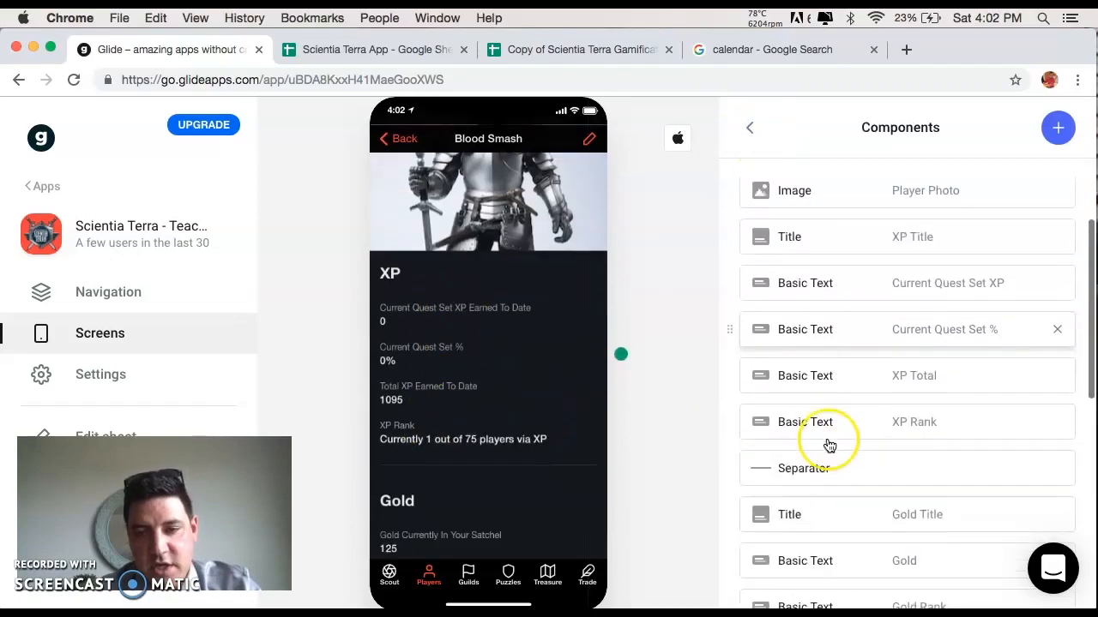
pyautogui.scroll(-1, 531, 465)
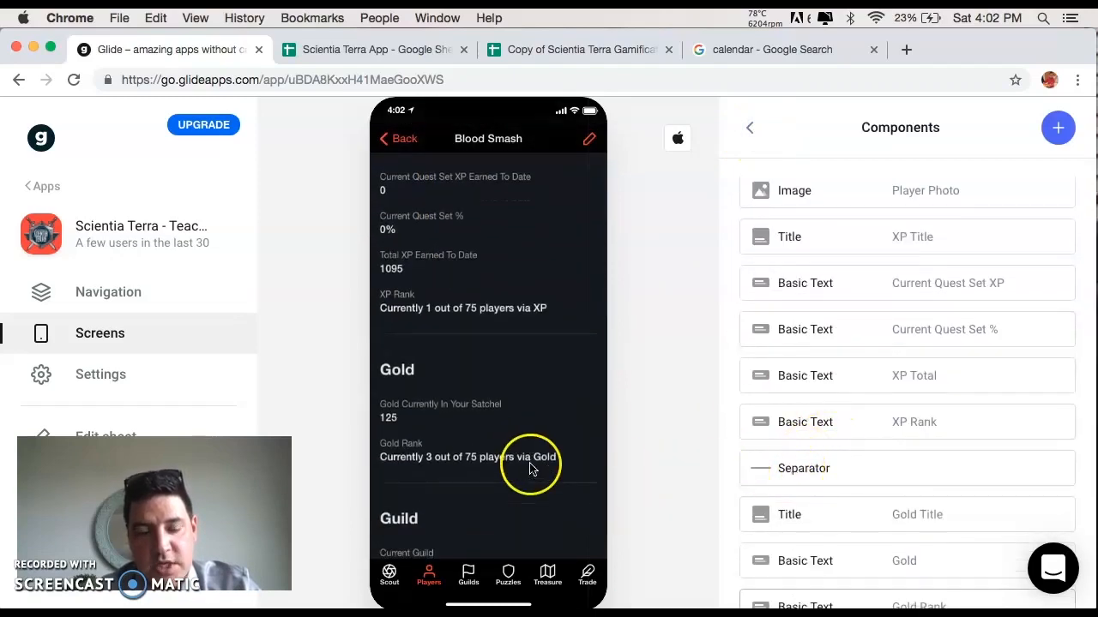
pyautogui.scroll(-3, 440, 447)
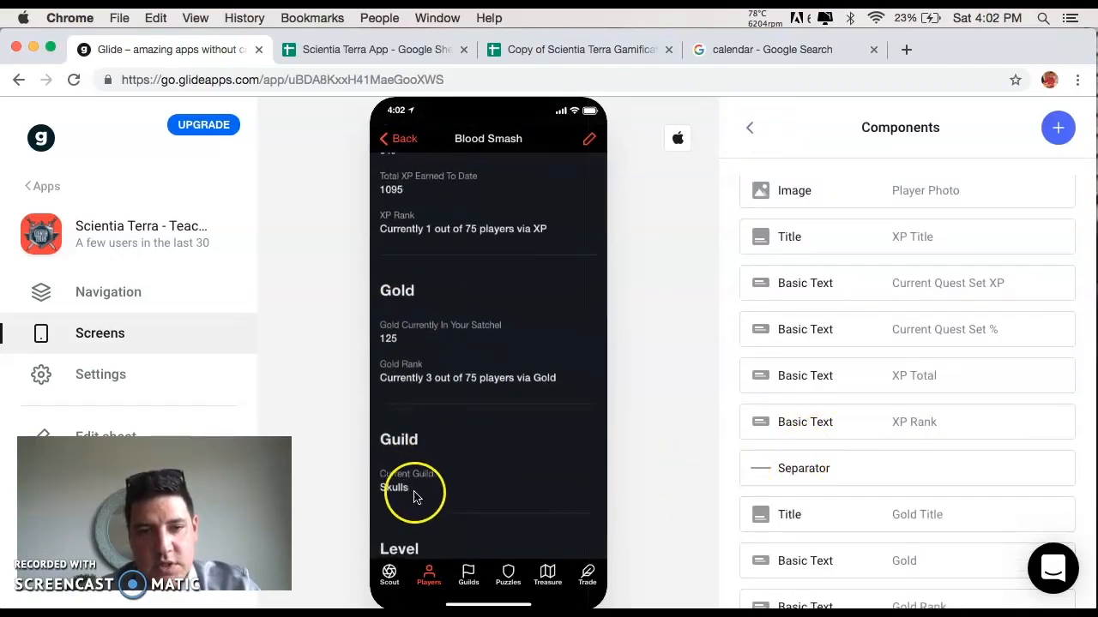
pyautogui.scroll(-2, 412, 480)
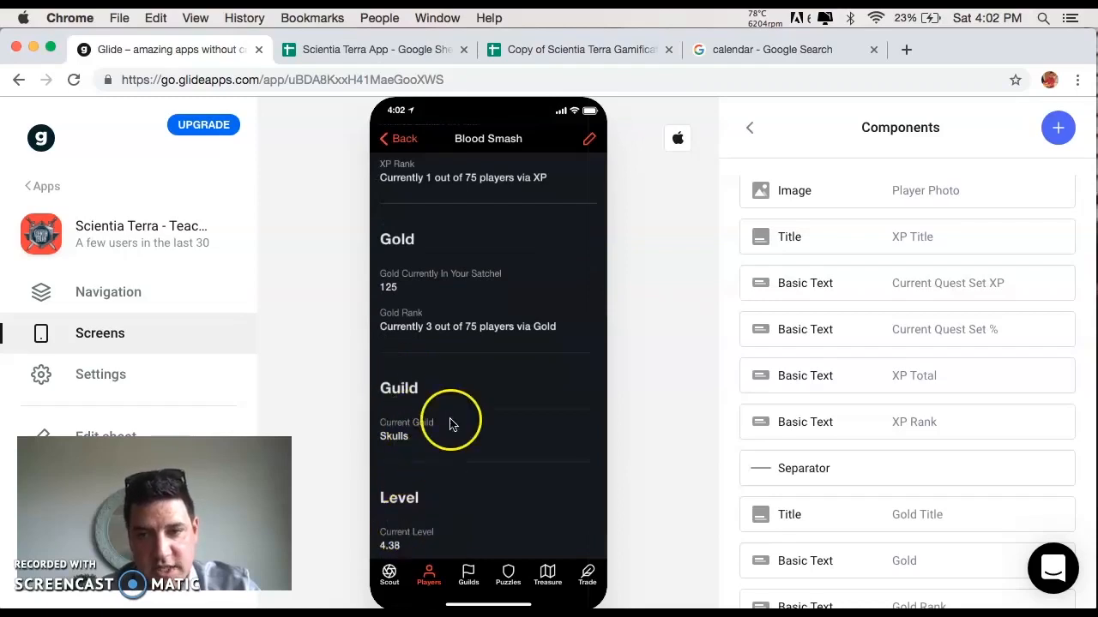
pyautogui.scroll(10, 465, 384)
pyautogui.click(397, 140)
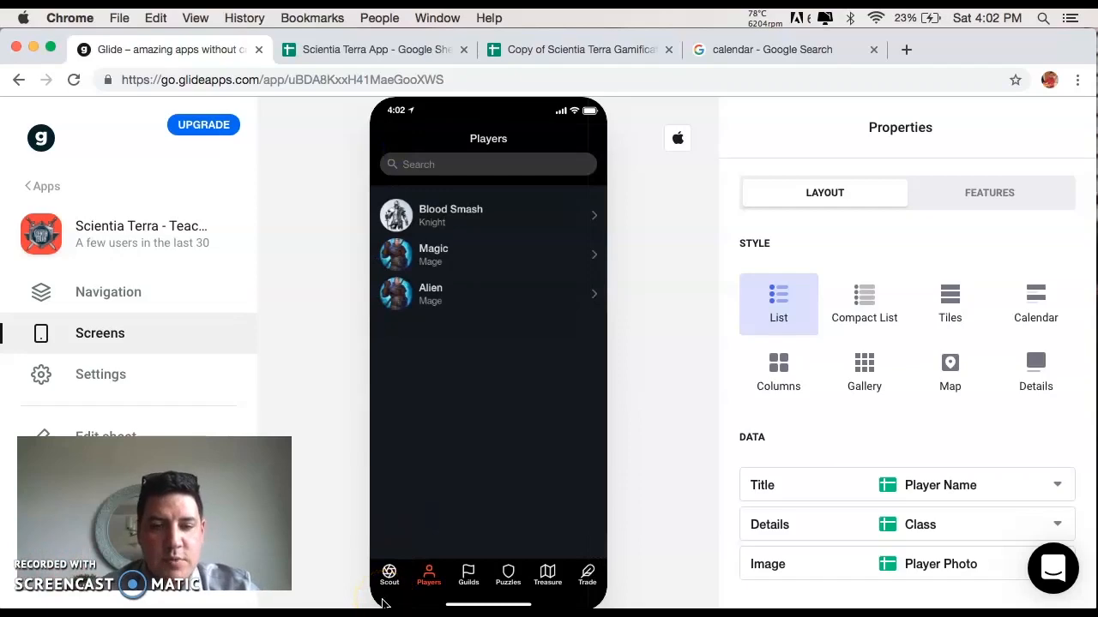
# Open the Blood Smash profile, look over its XP details, and go back to the Players list.
pyautogui.click(432, 214)
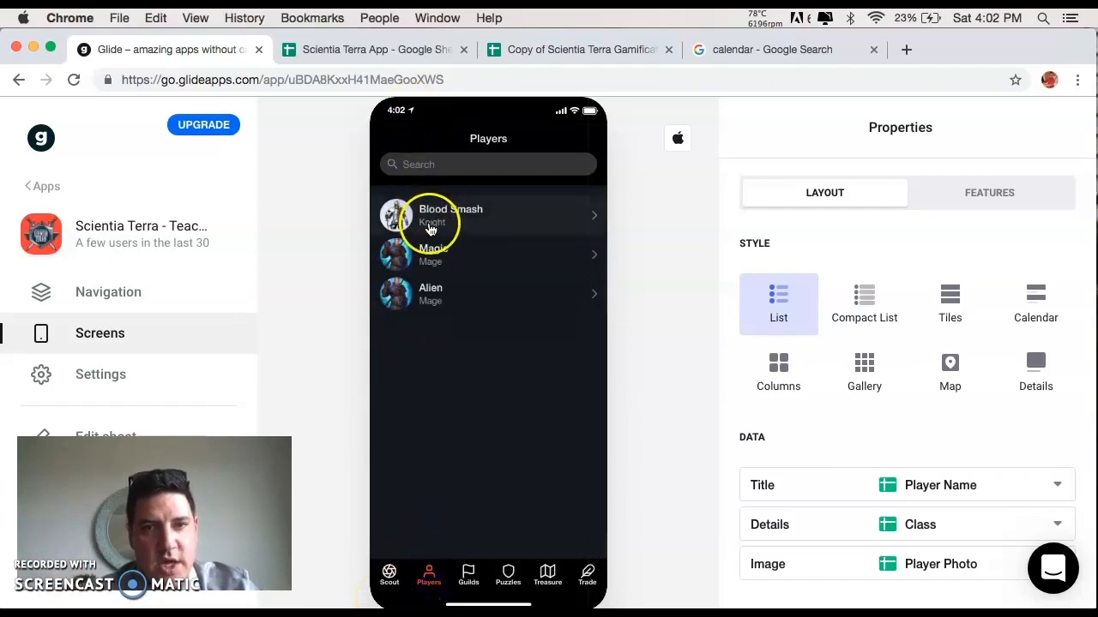
pyautogui.click(429, 376)
pyautogui.click(425, 486)
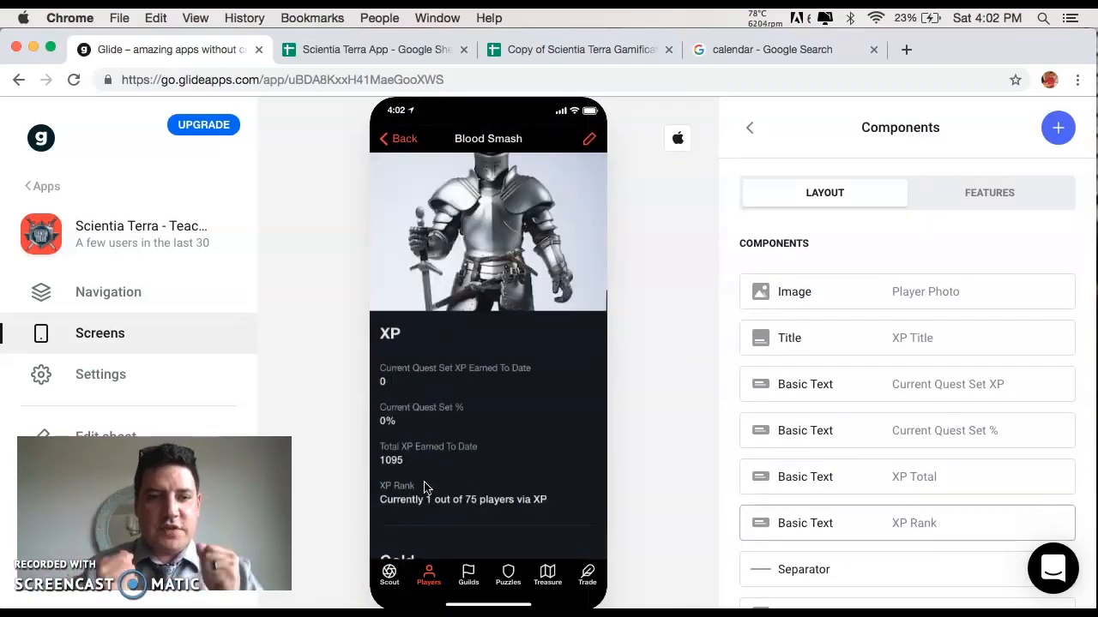
pyautogui.click(637, 171)
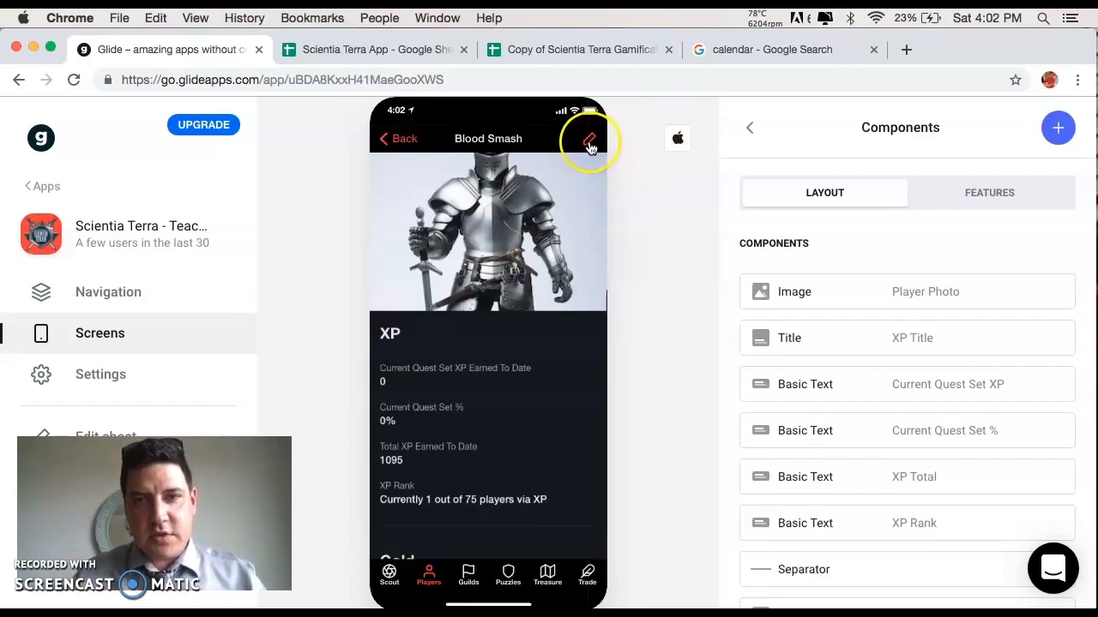
pyautogui.scroll(-10, 850, 314)
pyautogui.scroll(10, 852, 315)
pyautogui.click(749, 127)
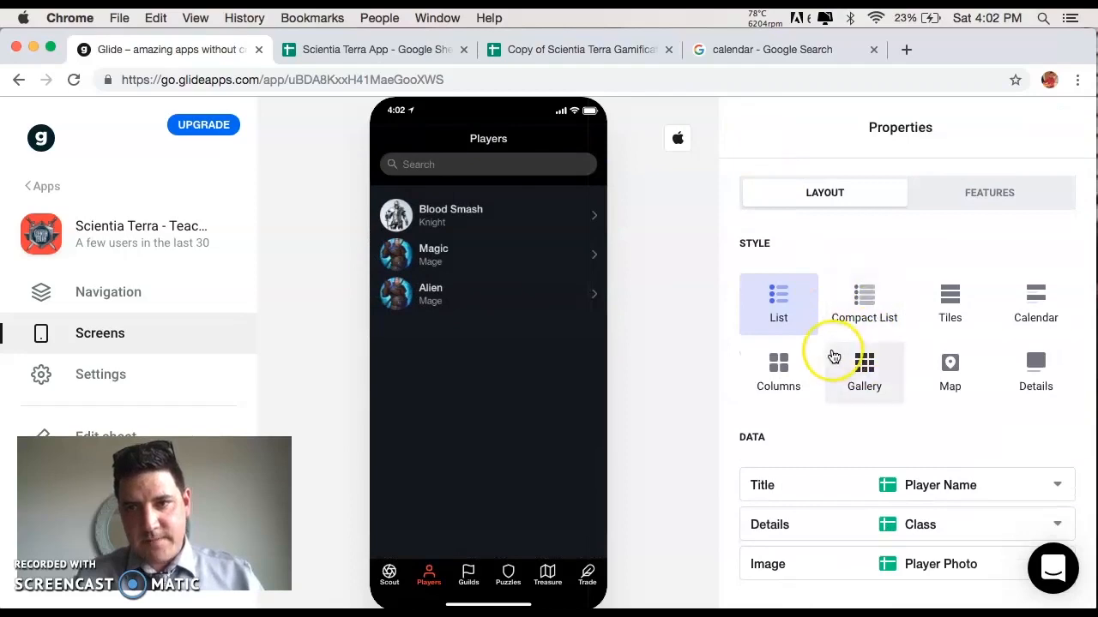
# Open the feature settings of the Blood Smash profile and turn Allow editing off and back on.
pyautogui.click(468, 220)
pyautogui.scroll(-1, 869, 388)
pyautogui.scroll(-10, 868, 388)
pyautogui.scroll(10, 869, 388)
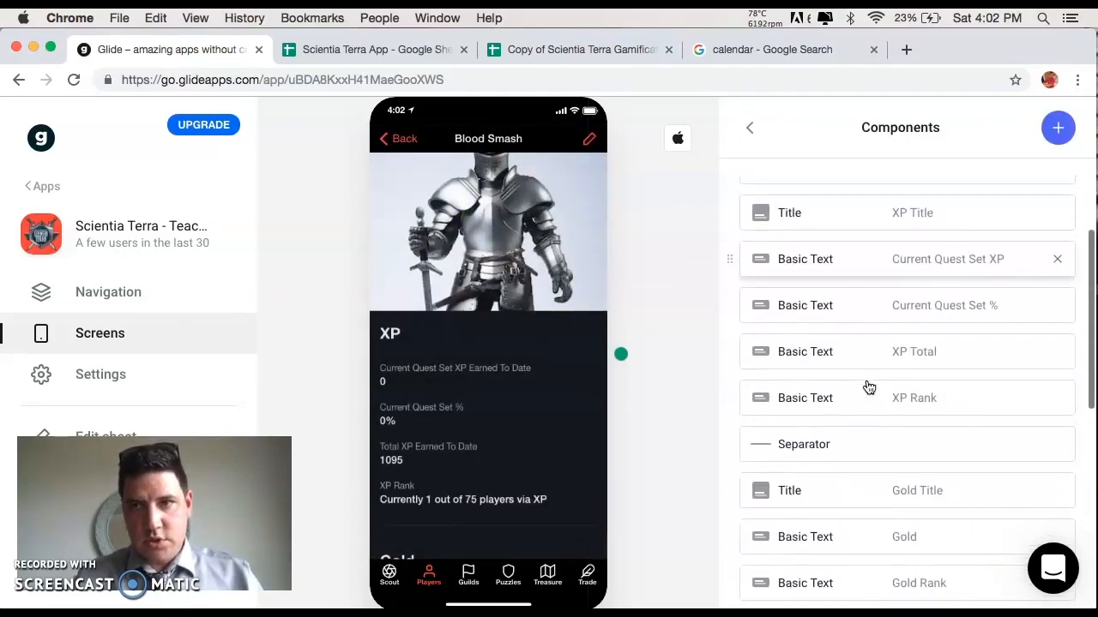
pyautogui.click(966, 179)
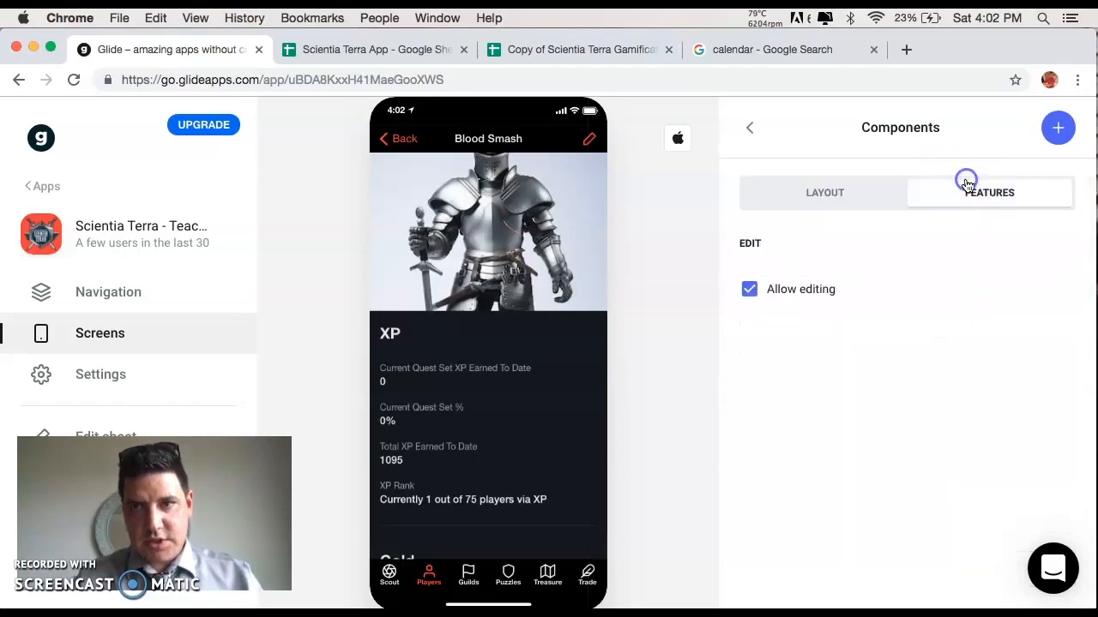
pyautogui.click(750, 298)
pyautogui.click(744, 292)
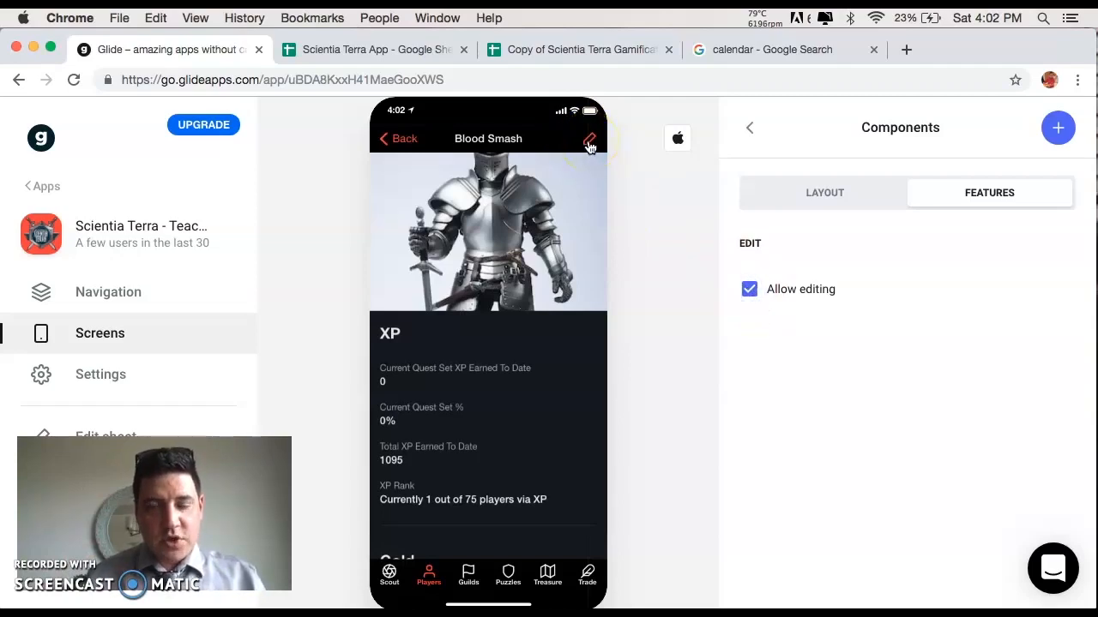
# Open Blood Smash's edit form and compare its editable XP and Gold fields with the Players sheet in Google Sheets.
pyautogui.click(750, 133)
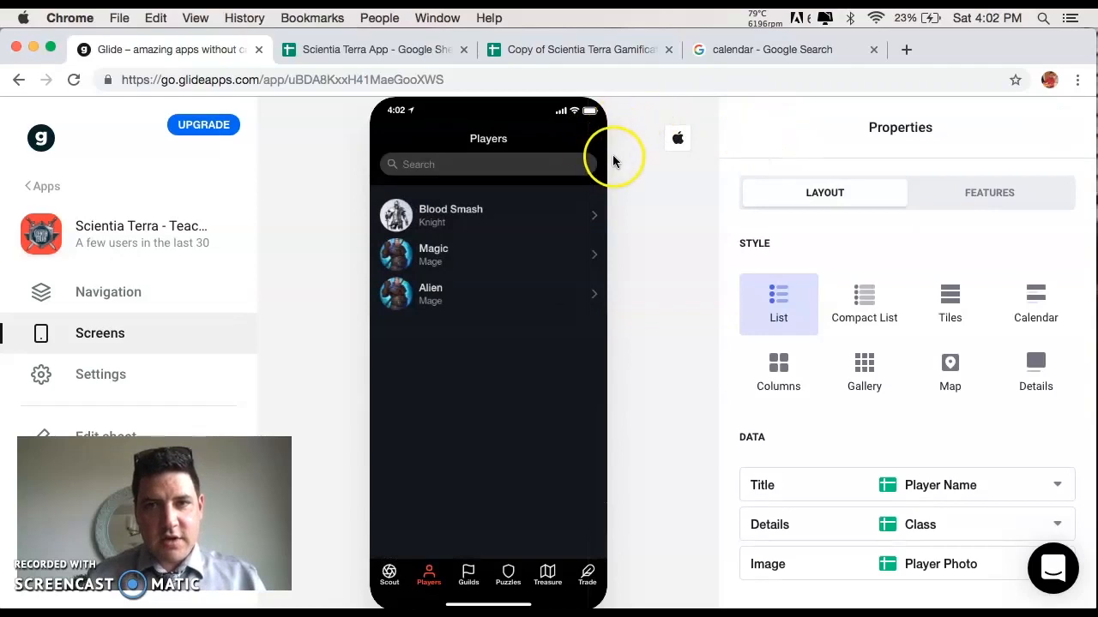
pyautogui.click(510, 213)
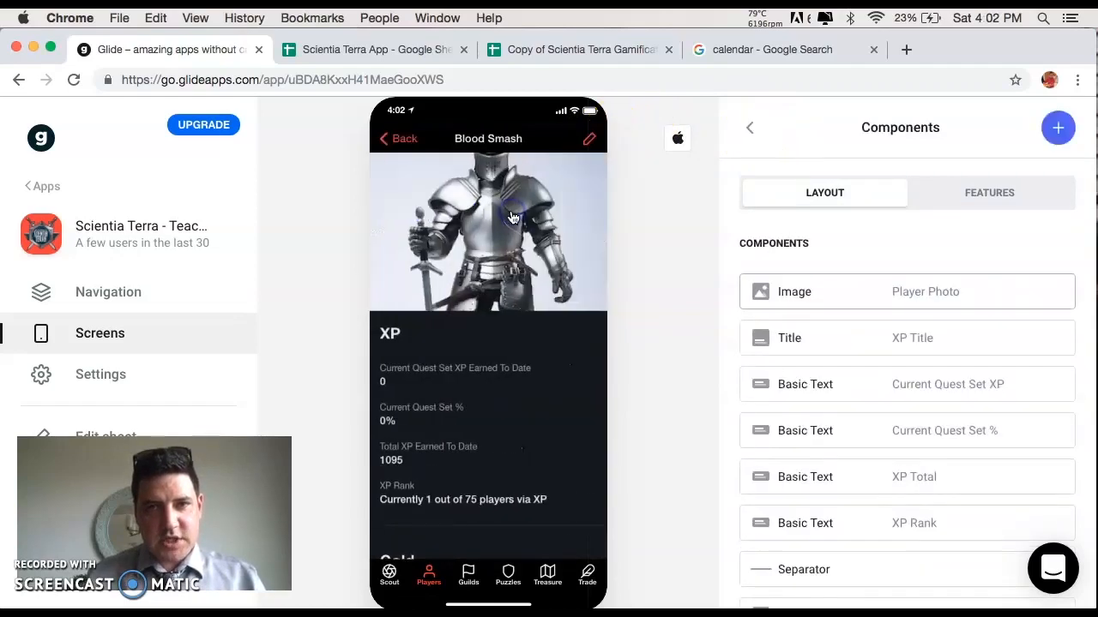
pyautogui.click(589, 144)
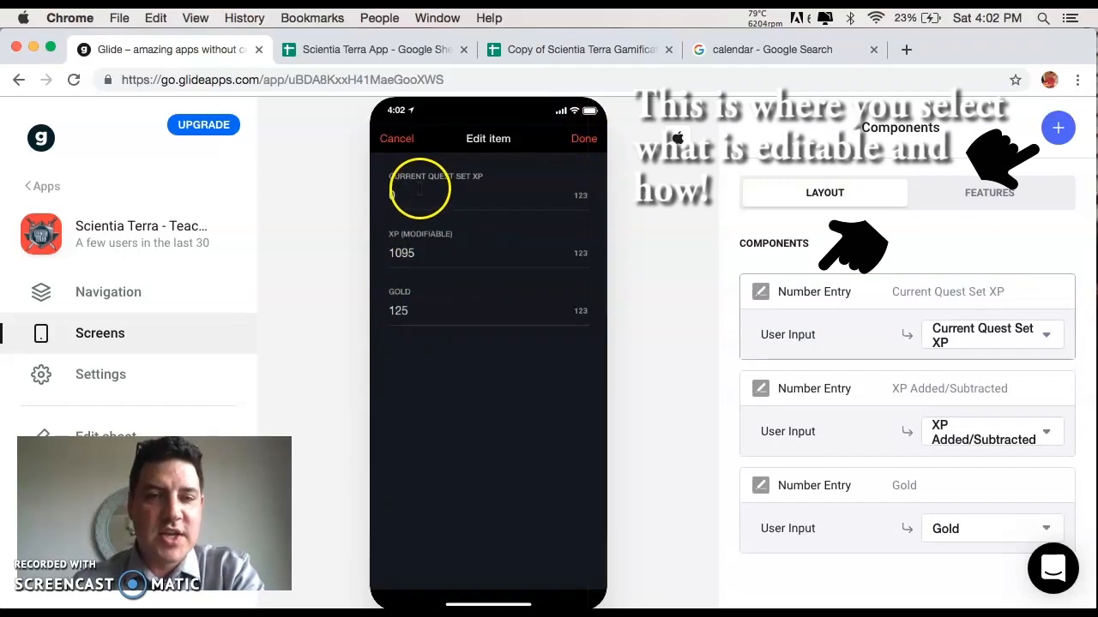
pyautogui.click(418, 311)
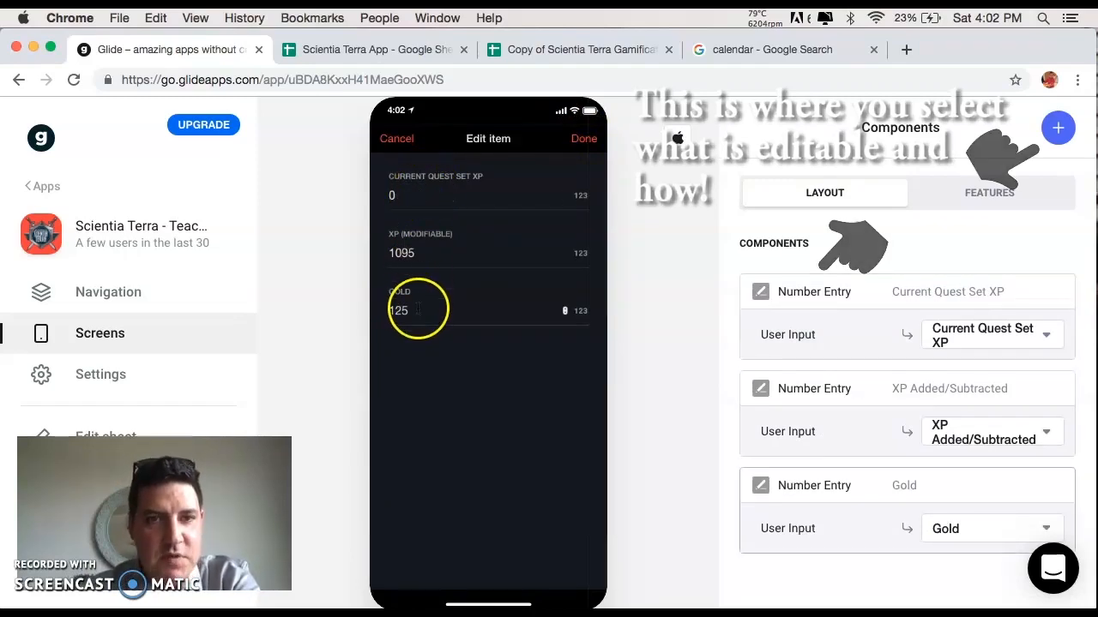
pyautogui.click(333, 51)
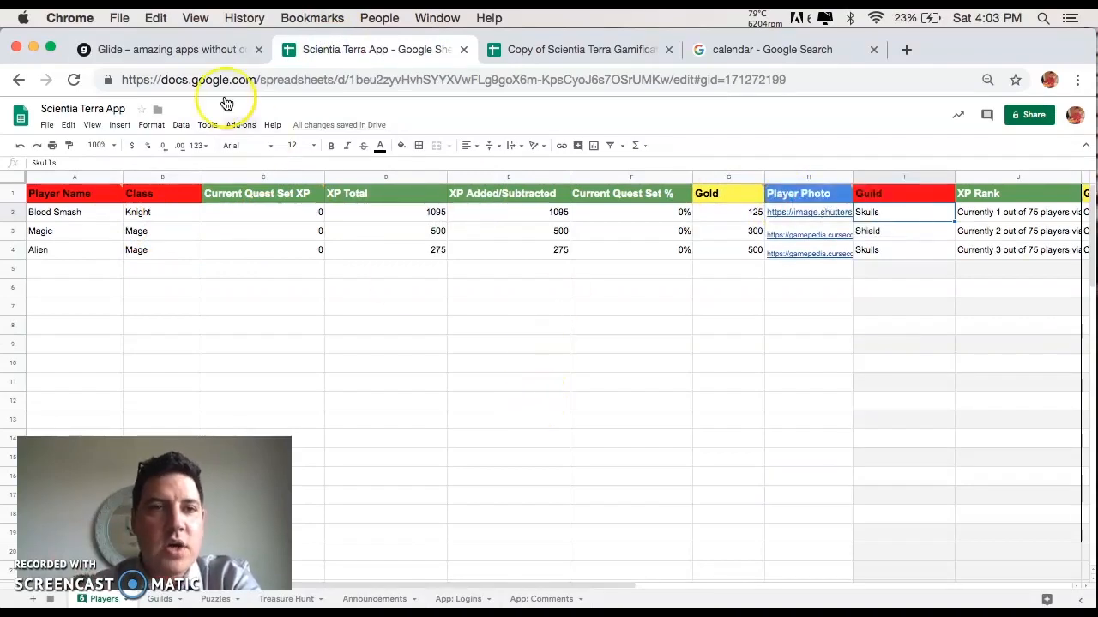
pyautogui.click(188, 50)
# Set Blood Smash's Current Quest Set XP to 500 in the edit form and save it.
pyautogui.click(453, 198)
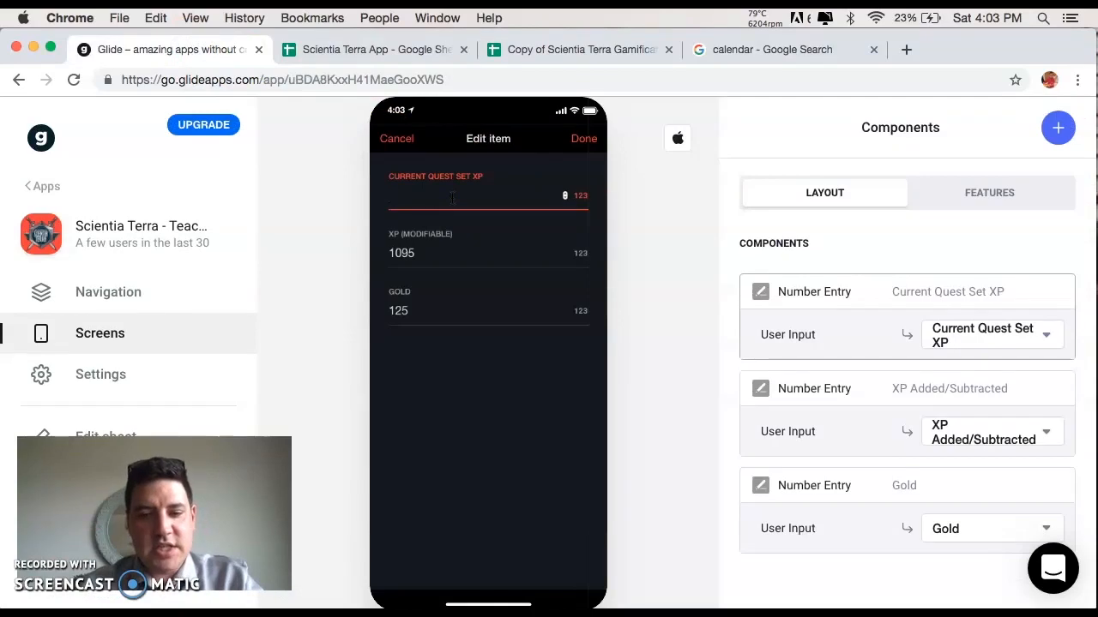
pyautogui.write('500')
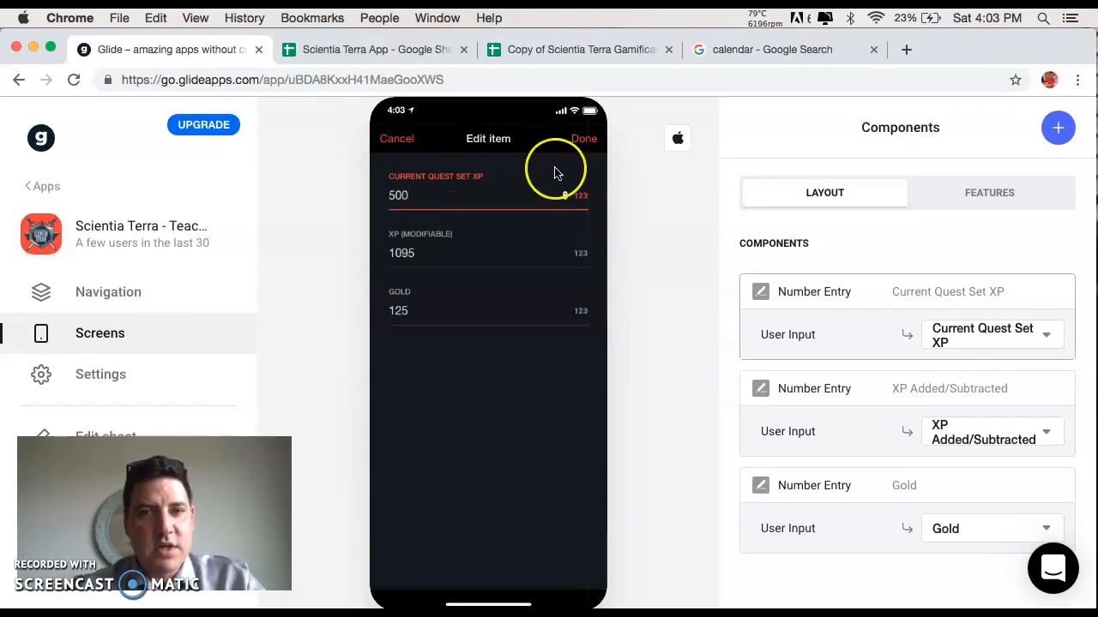
pyautogui.click(585, 139)
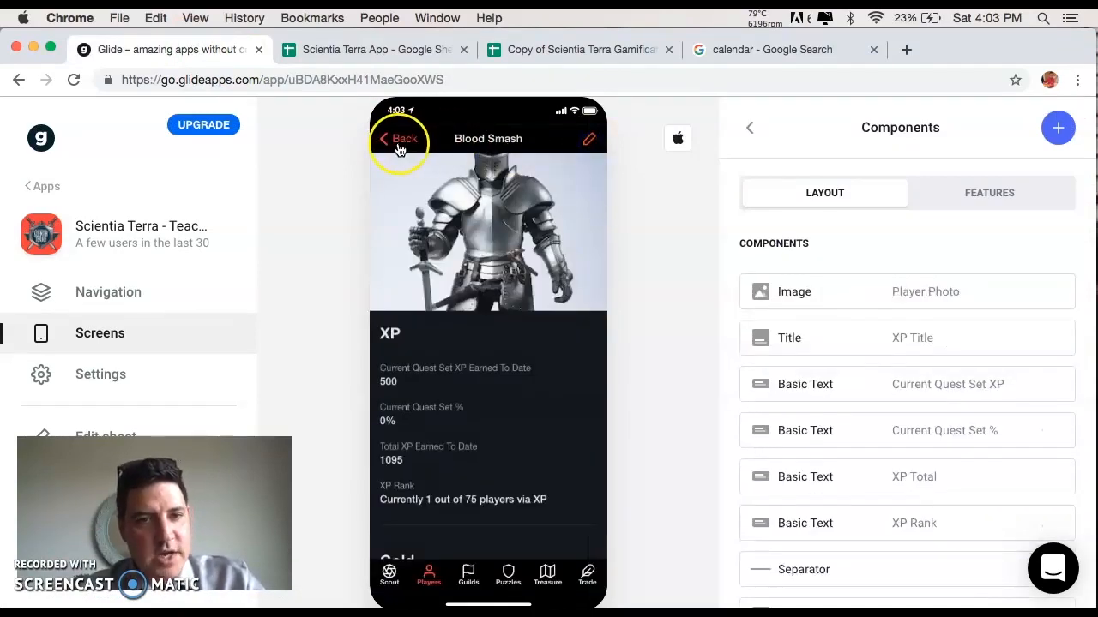
# Reload the sheet data, check Blood Smash's row in the Google Sheets Players sheet, and return to Glide.
pyautogui.moveTo(154, 513); pyautogui.dragTo(829, 521)
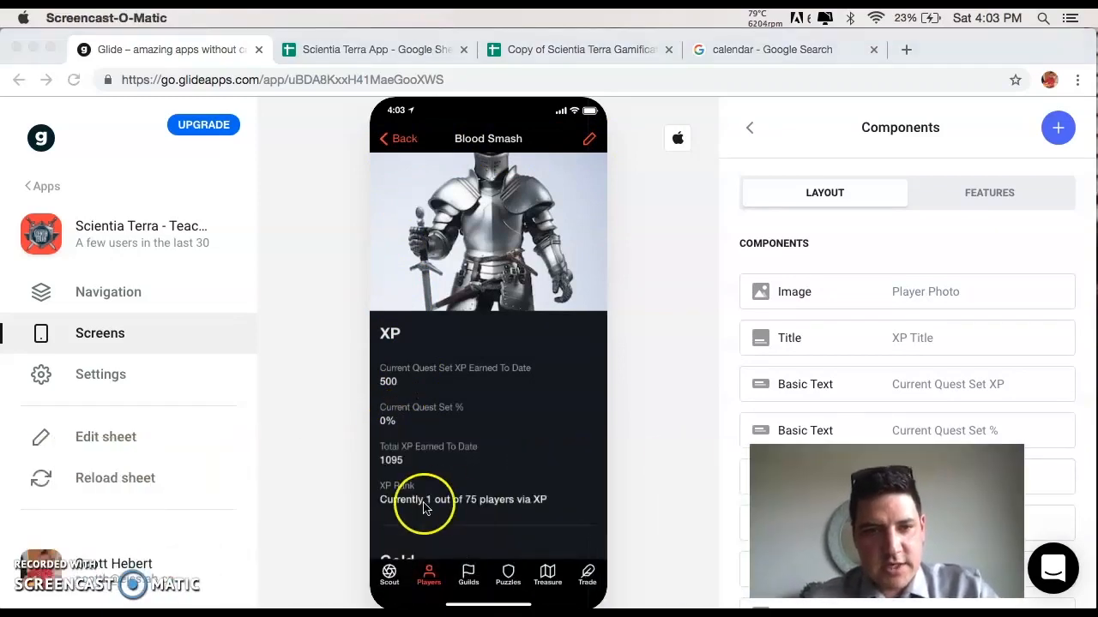
pyautogui.click(117, 478)
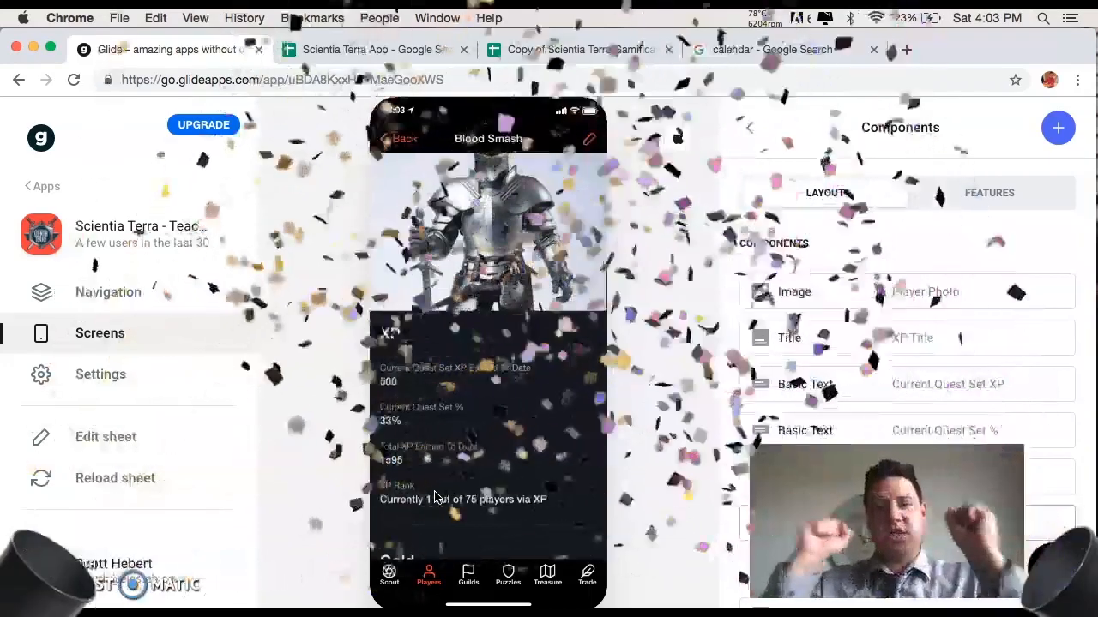
pyautogui.click(361, 60)
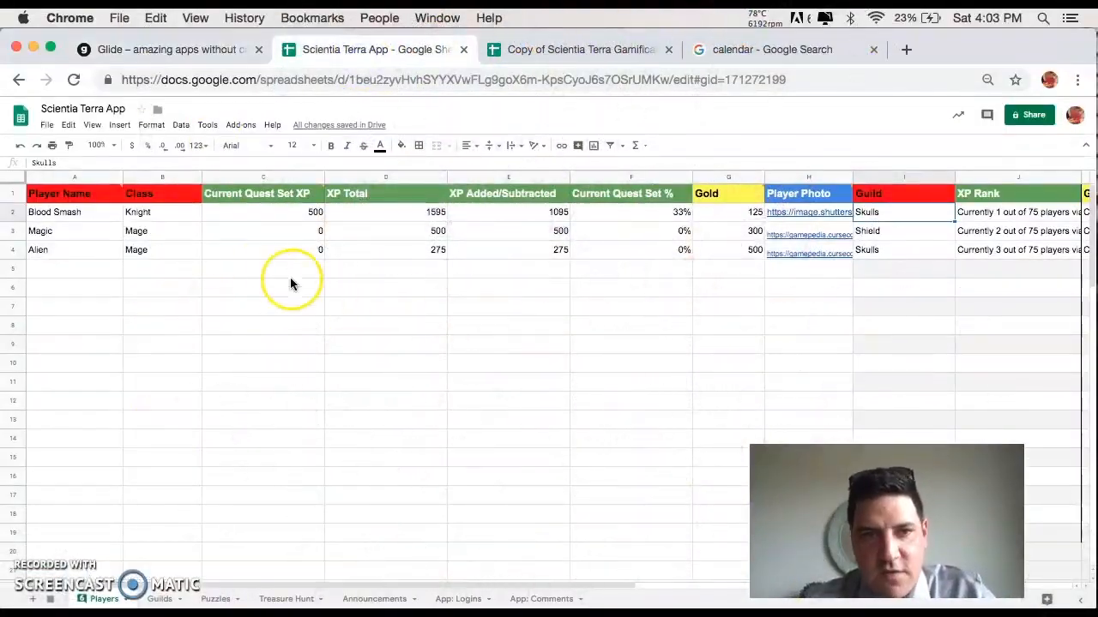
pyautogui.click(201, 53)
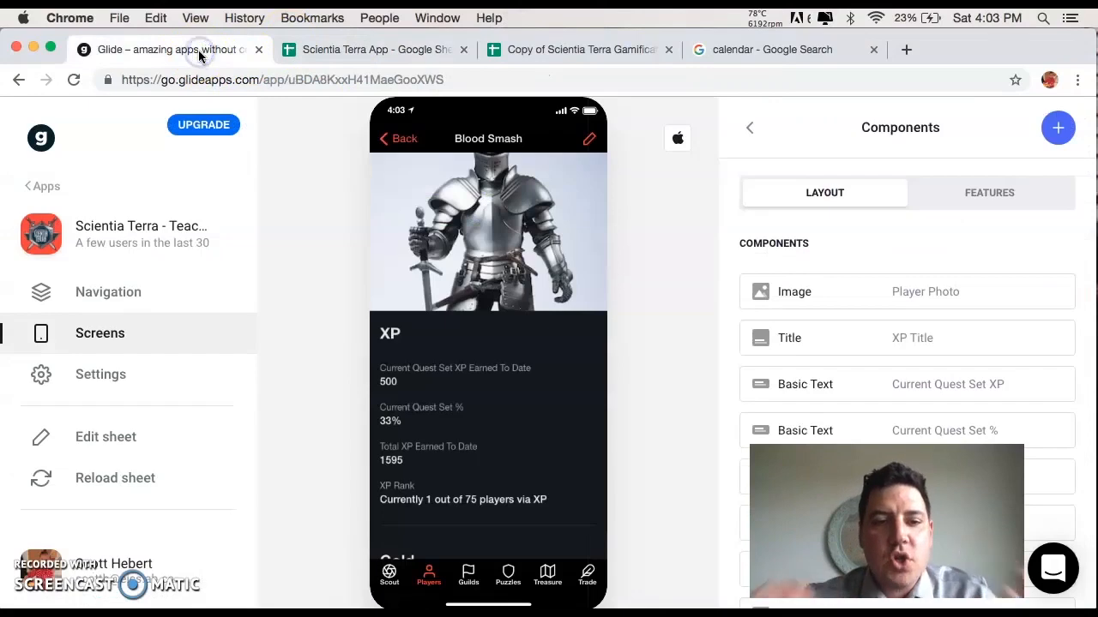
# Reset Blood Smash's Current Quest Set XP to 0 and save the change.
pyautogui.click(589, 138)
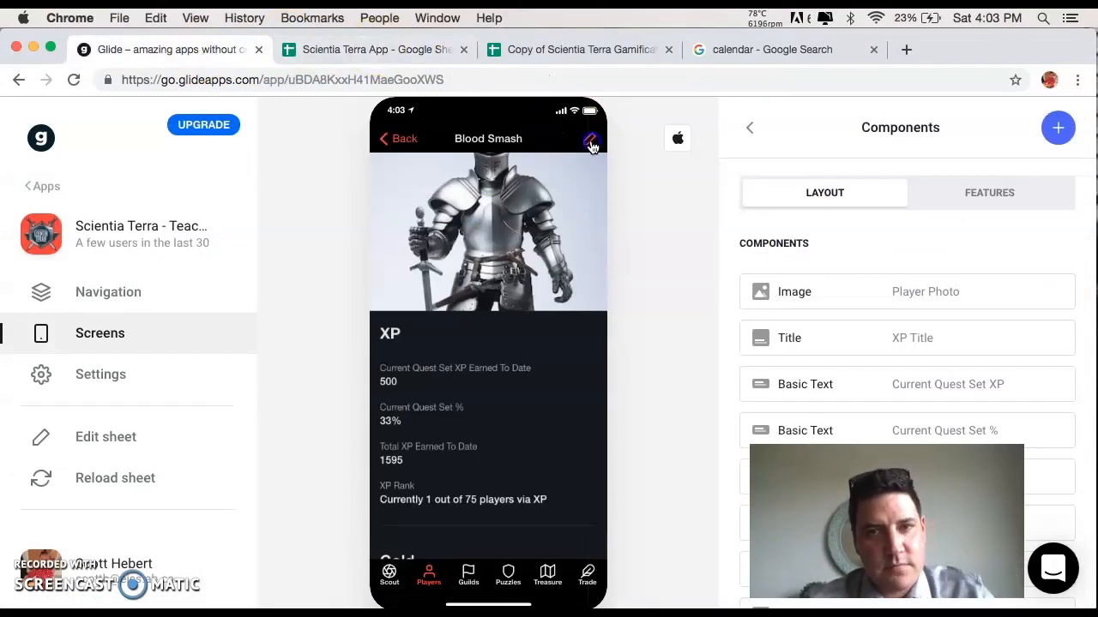
pyautogui.click(422, 197)
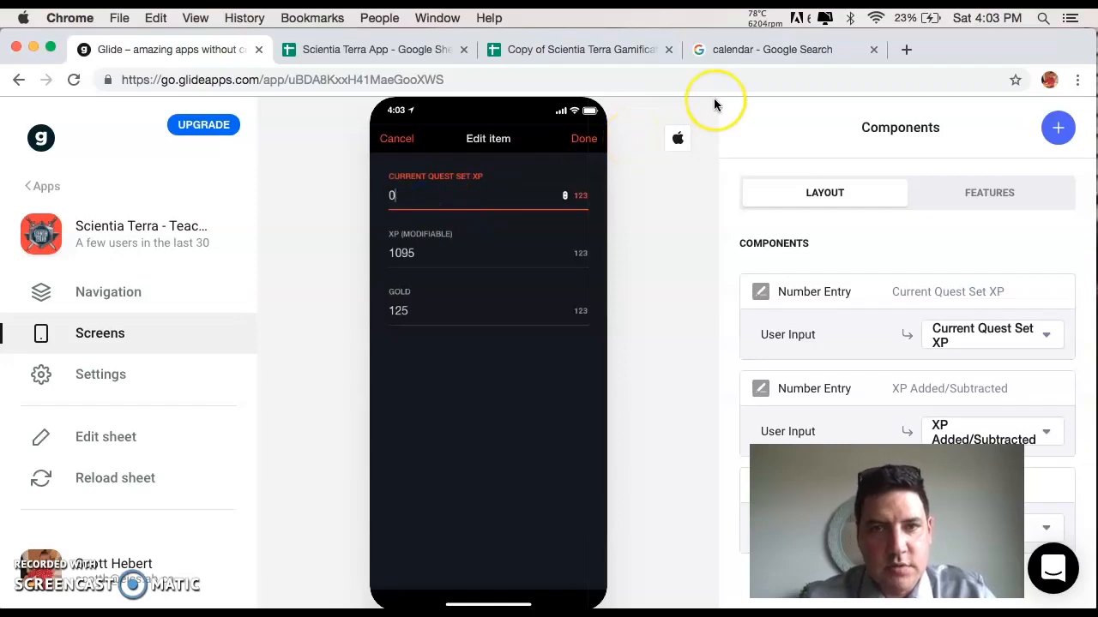
pyautogui.click(585, 138)
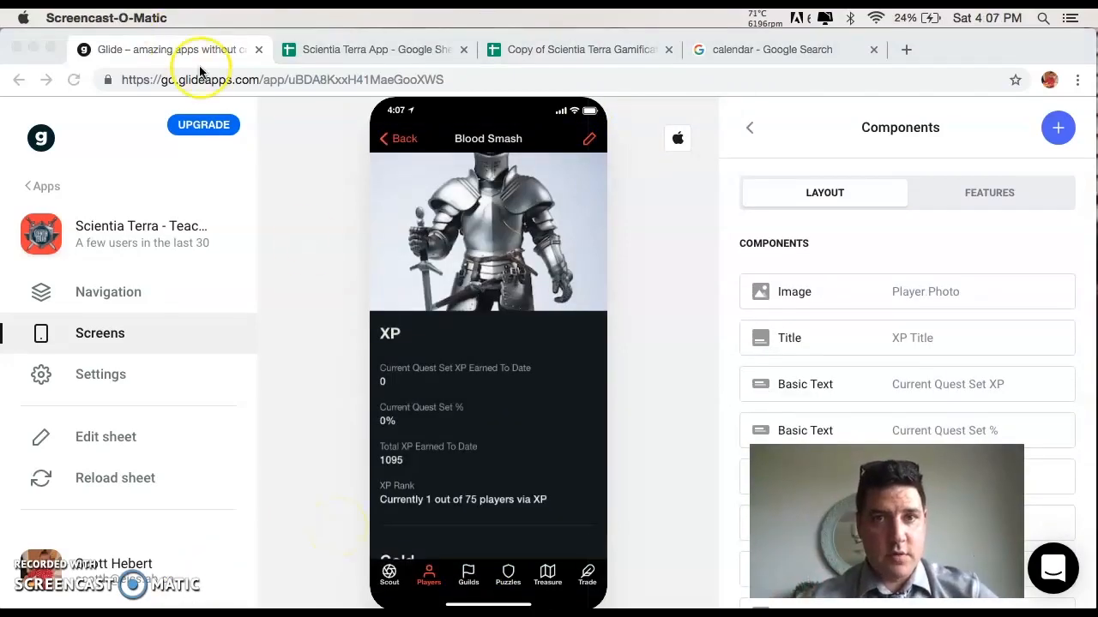
# Examine the Players sheet in Google Sheets, including the Blood Smash row and Player Name column, and return to Glide.
pyautogui.click(361, 50)
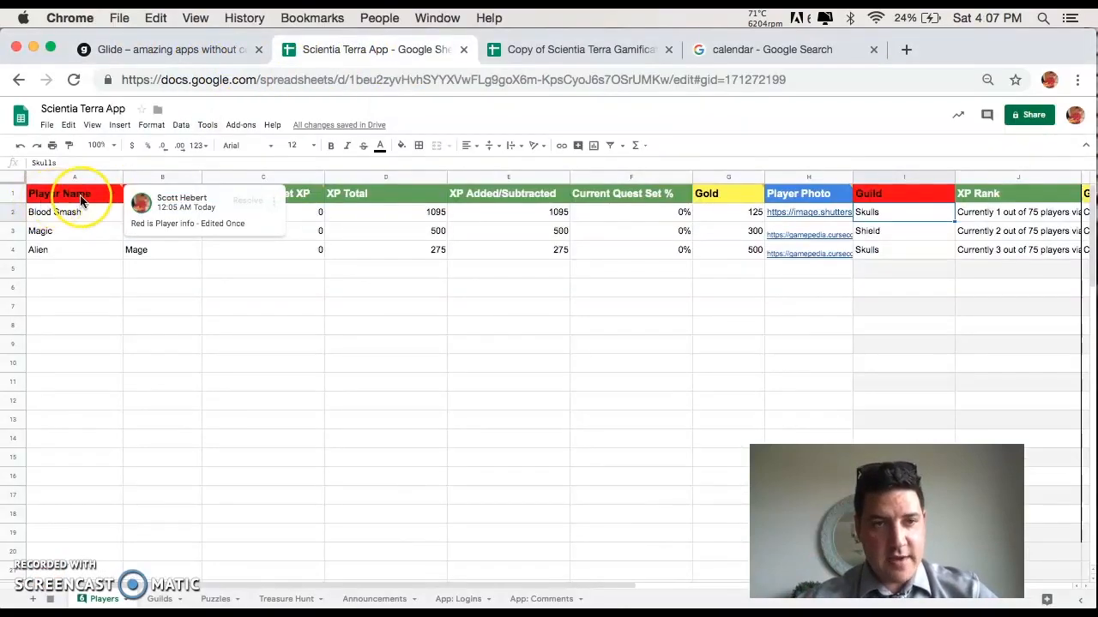
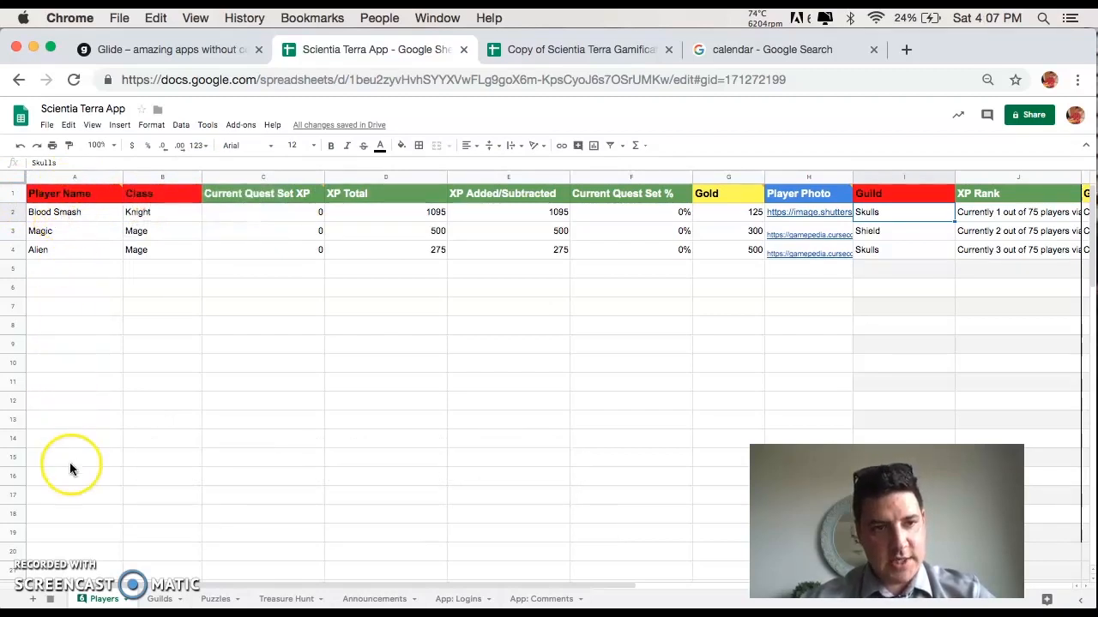
pyautogui.click(17, 211)
pyautogui.moveTo(17, 211); pyautogui.dragTo(97, 176)
pyautogui.click(96, 178)
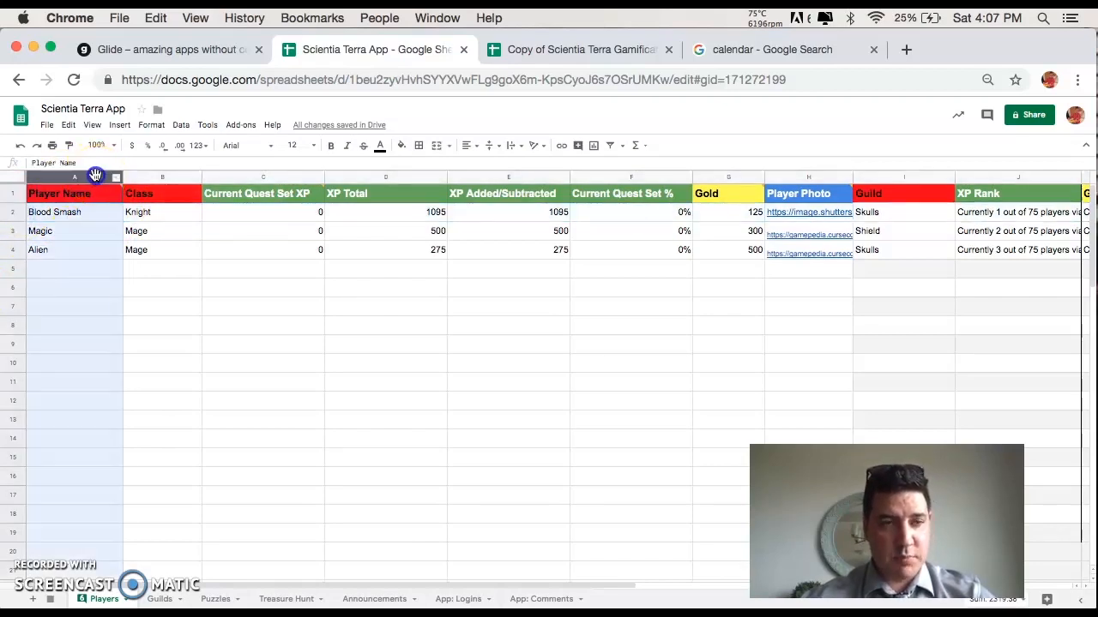
pyautogui.click(184, 233)
pyautogui.click(176, 48)
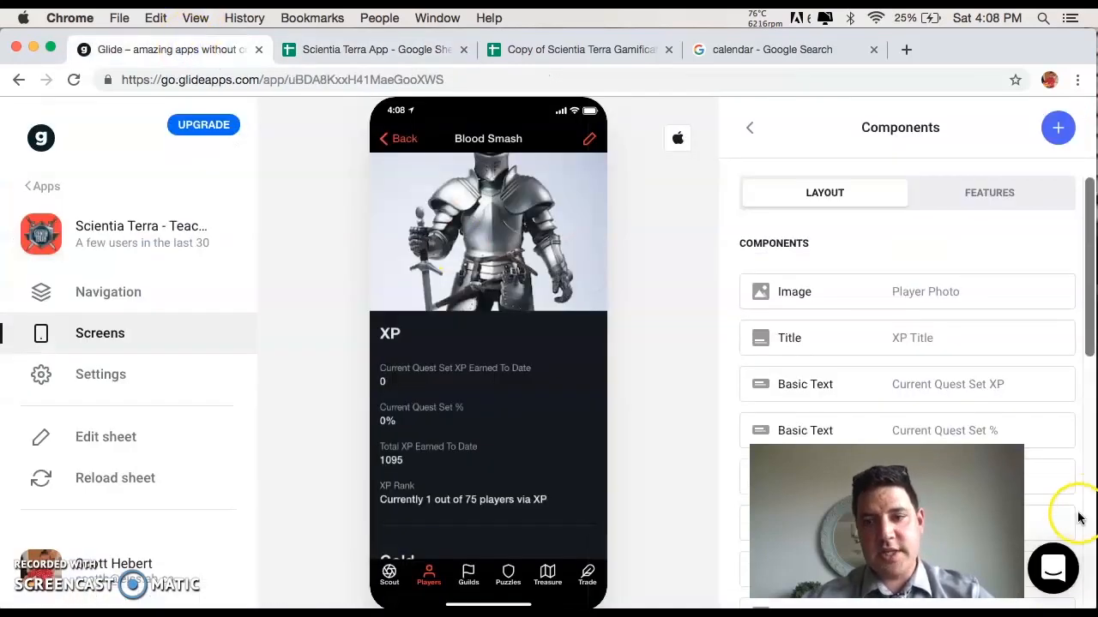
# Go back from the Blood Smash profile to the Players list in the app preview.
pyautogui.moveTo(1063, 514); pyautogui.dragTo(780, 514)
pyautogui.moveTo(604, 522); pyautogui.dragTo(159, 524)
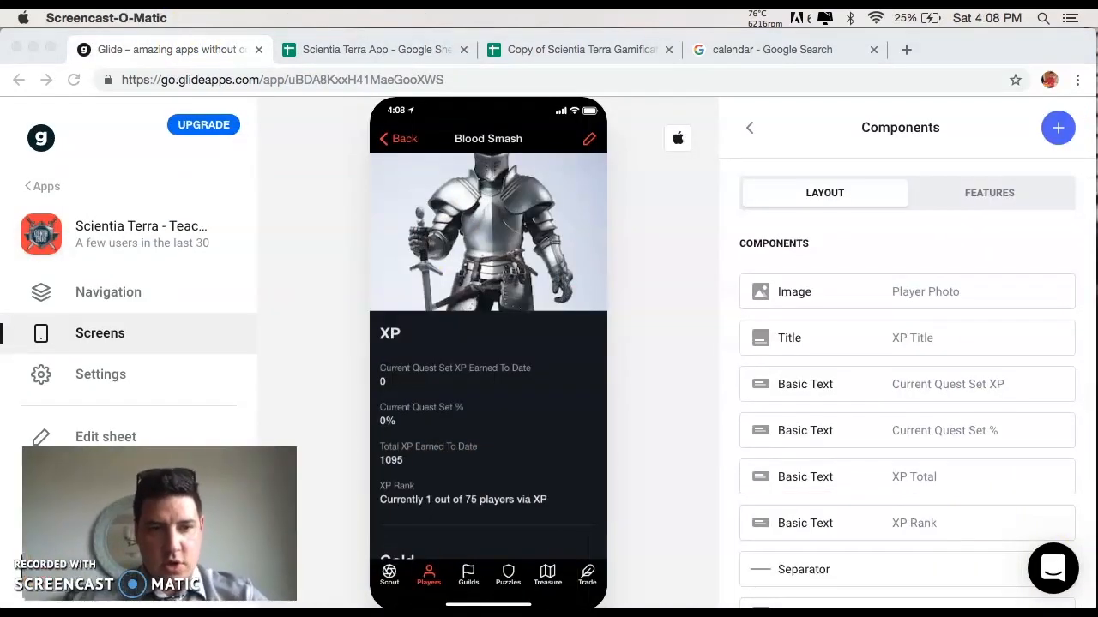
pyautogui.click(451, 176)
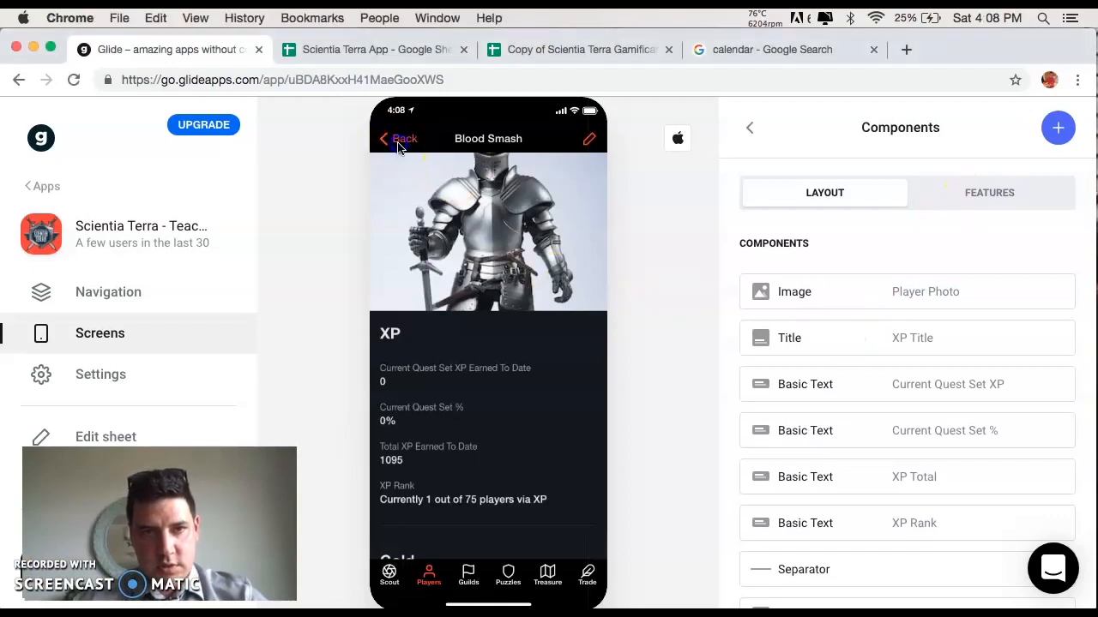
pyautogui.click(400, 140)
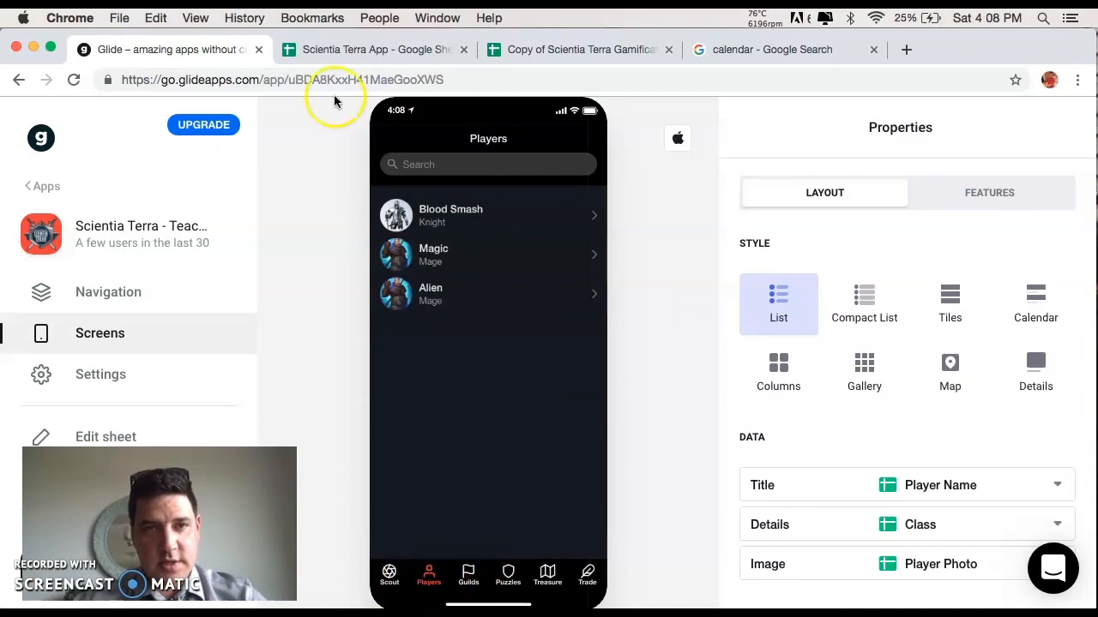
pyautogui.click(314, 45)
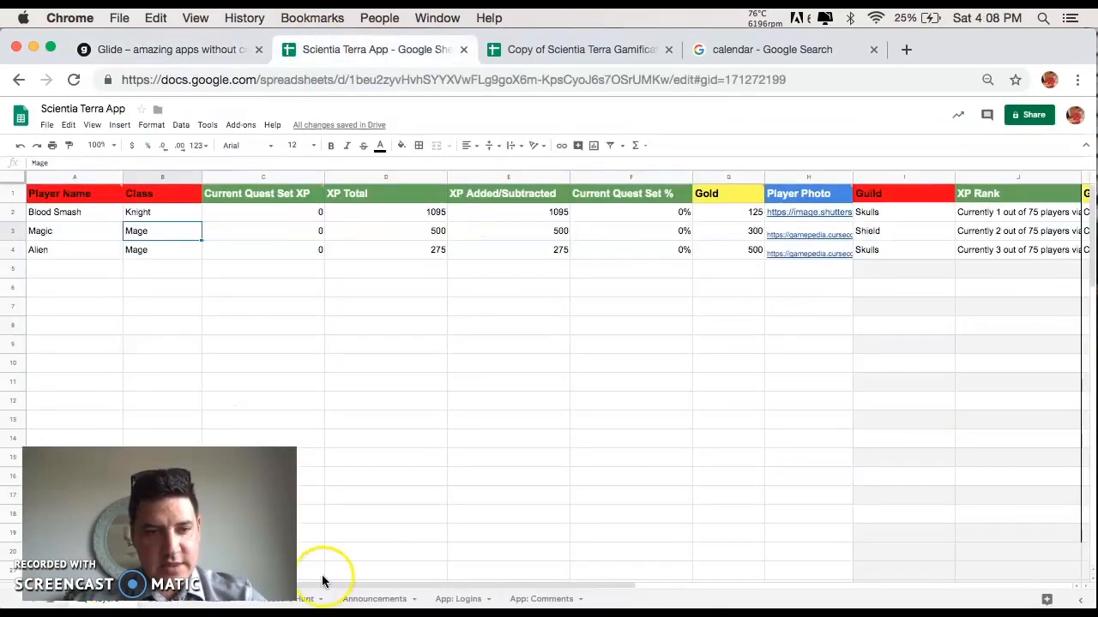
pyautogui.click(206, 49)
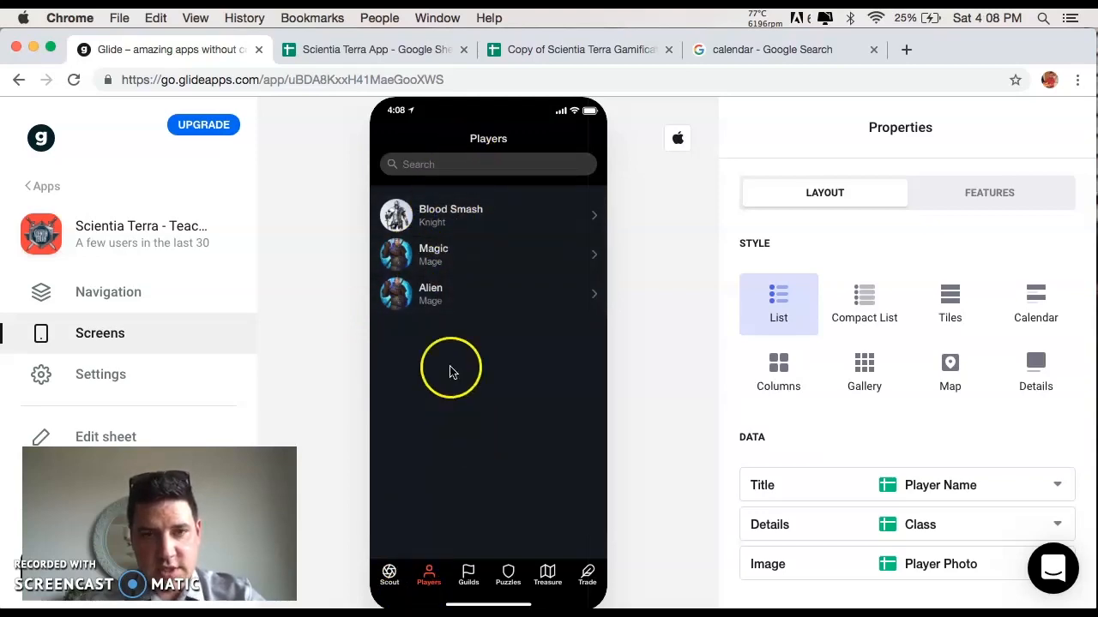
pyautogui.click(485, 223)
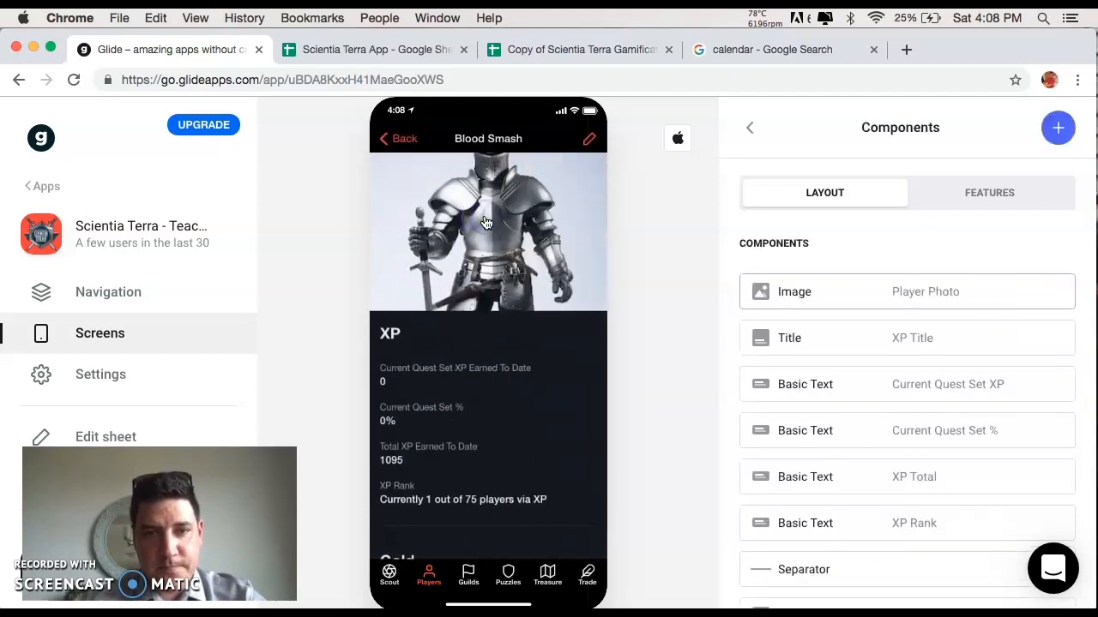
pyautogui.scroll(-2, 471, 503)
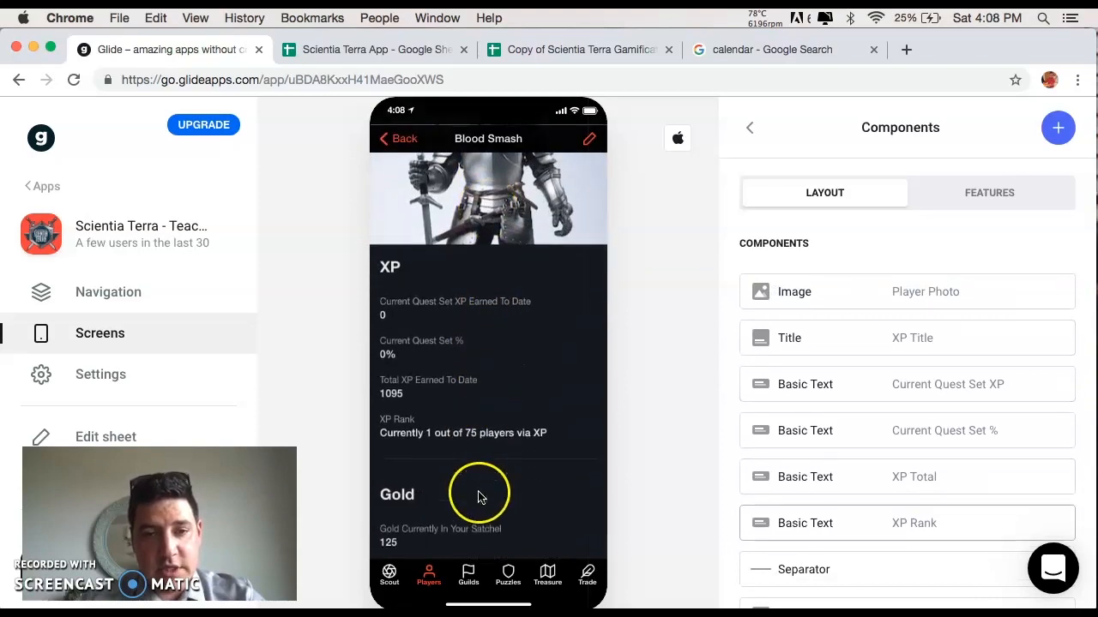
pyautogui.scroll(-2, 417, 503)
pyautogui.scroll(5, 410, 506)
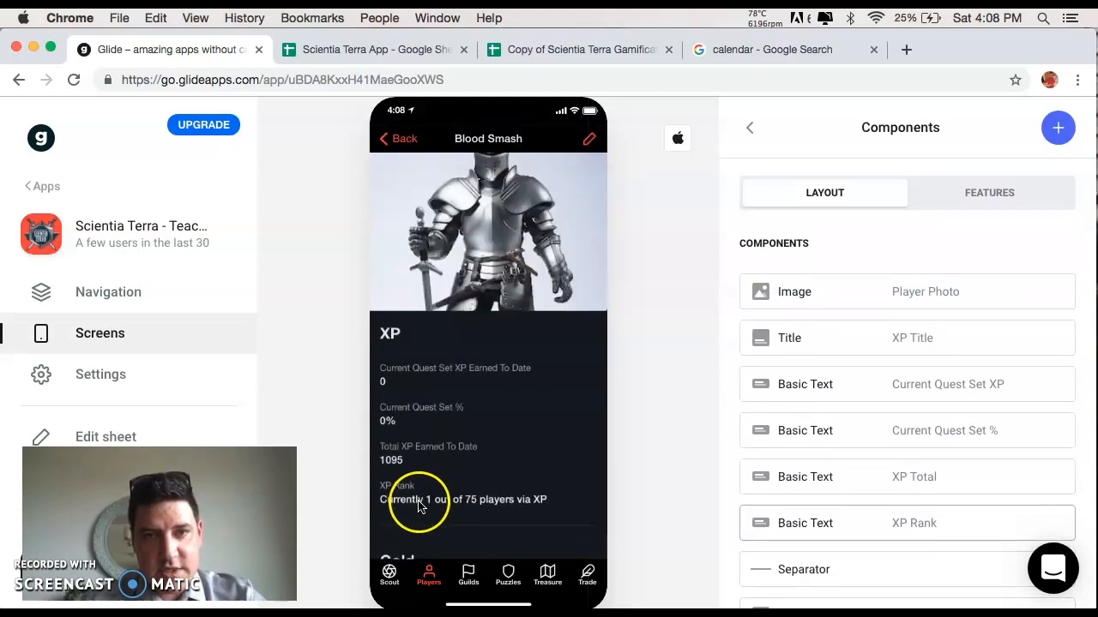
# Inspect the Separator component's settings on the Blood Smash profile and return to the Players list layout.
pyautogui.click(900, 565)
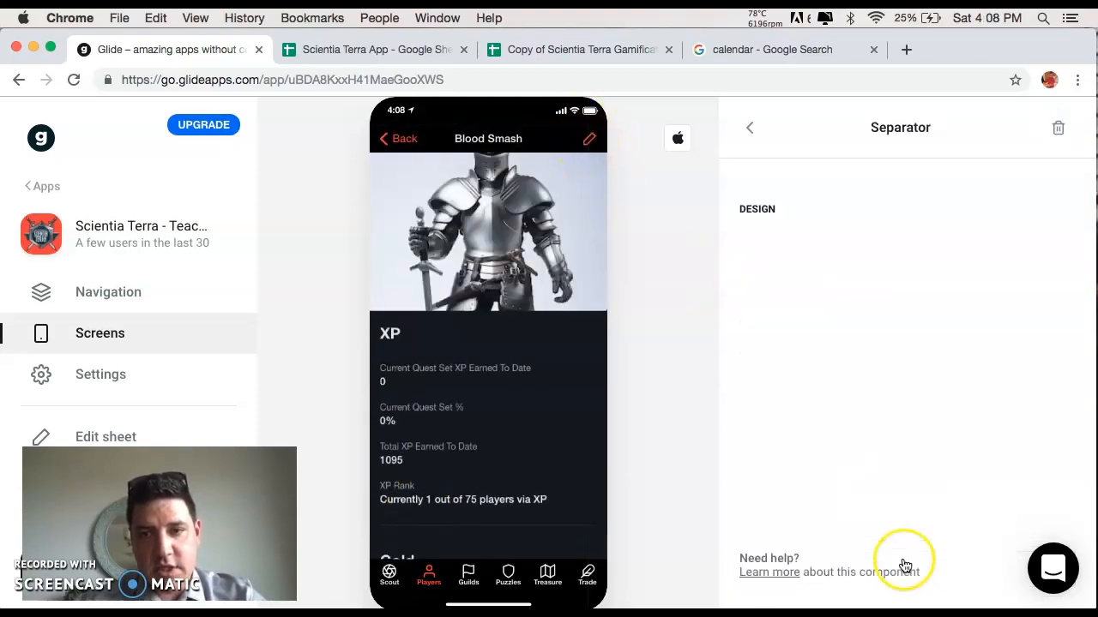
pyautogui.click(749, 128)
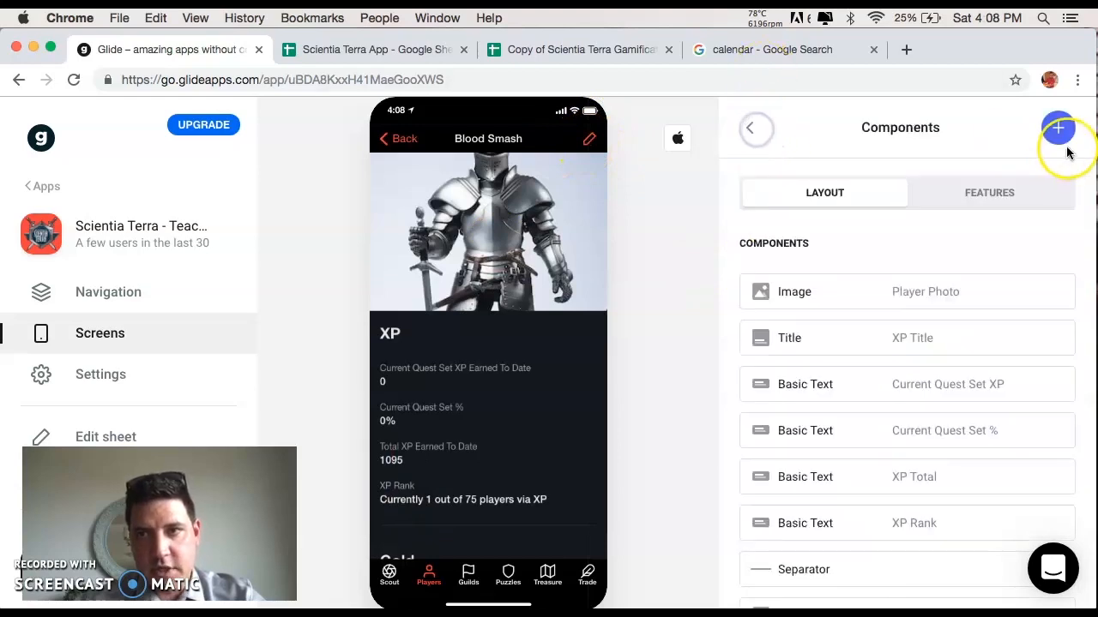
pyautogui.click(1026, 184)
pyautogui.click(749, 129)
pyautogui.click(821, 196)
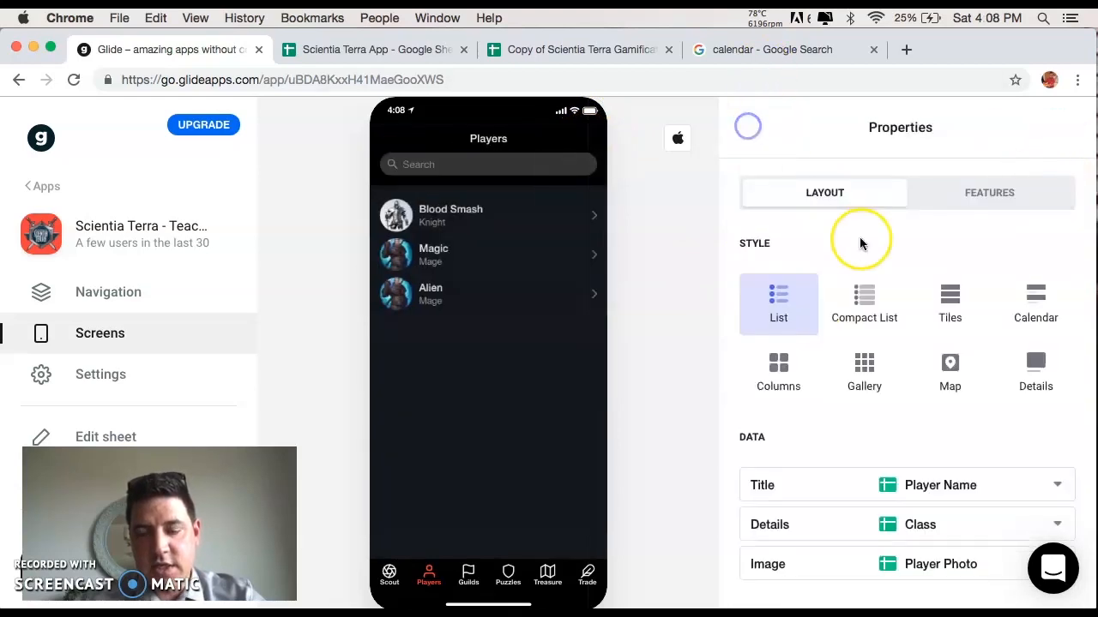
pyautogui.click(498, 202)
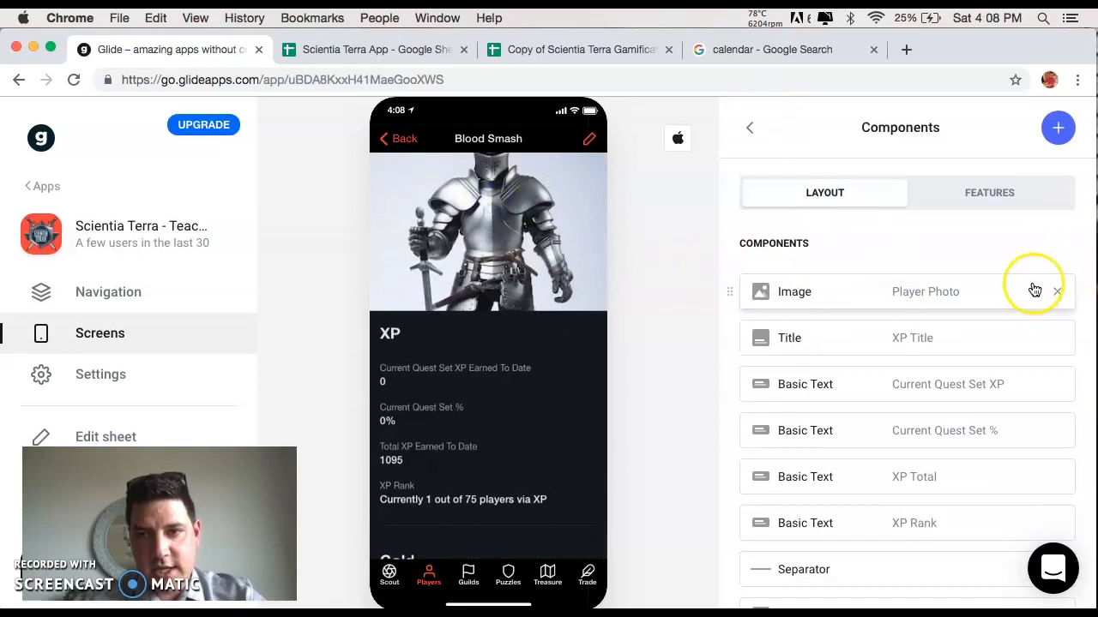
pyautogui.click(1058, 128)
pyautogui.scroll(-7, 867, 420)
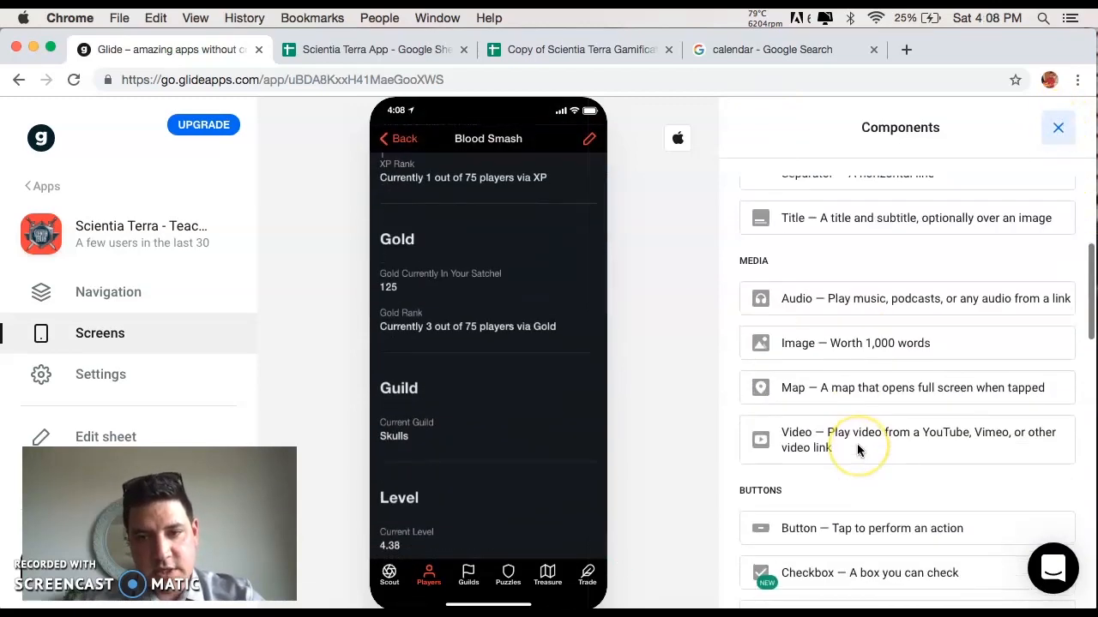
pyautogui.scroll(-3, 834, 519)
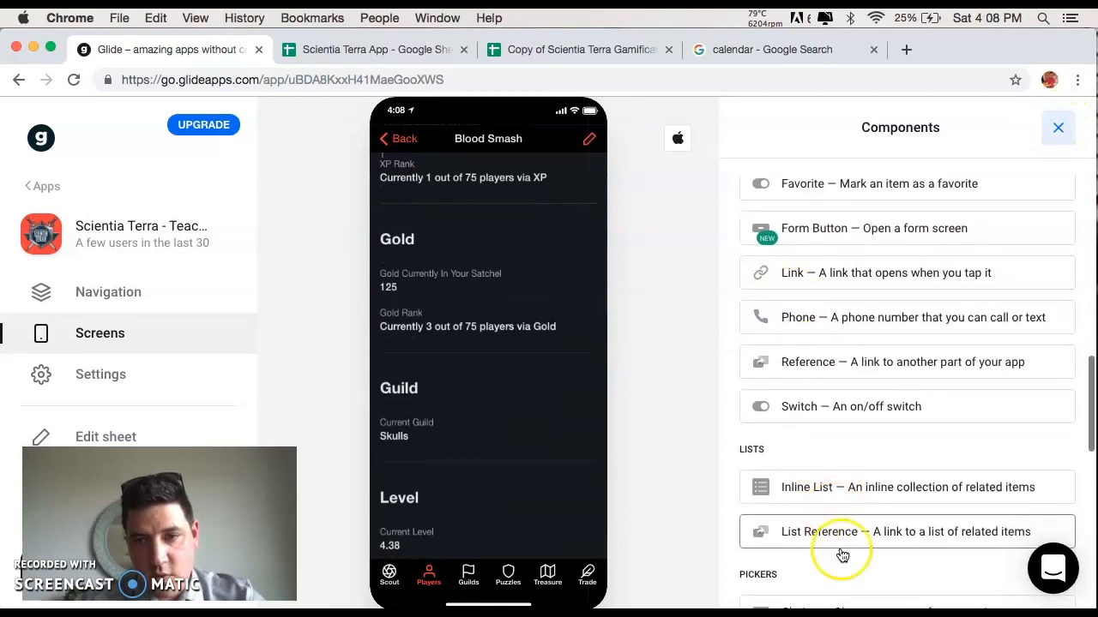
pyautogui.scroll(-2, 833, 416)
pyautogui.scroll(9, 833, 421)
pyautogui.click(1060, 130)
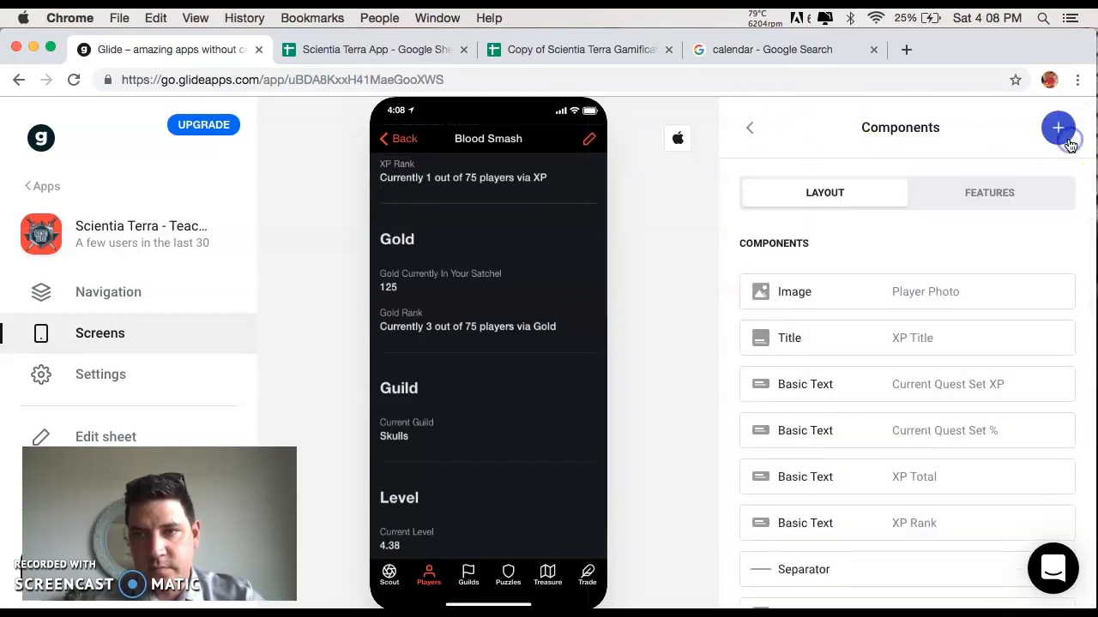
# Inspect the XP Title component's data settings and its available title columns, and return to the component list.
pyautogui.click(948, 302)
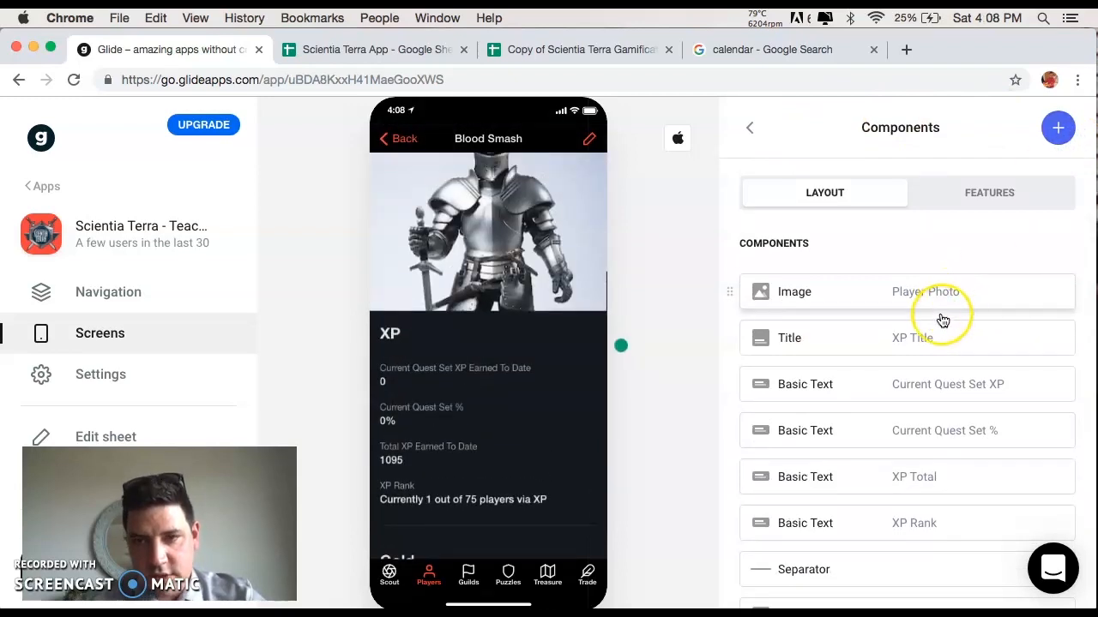
pyautogui.click(923, 346)
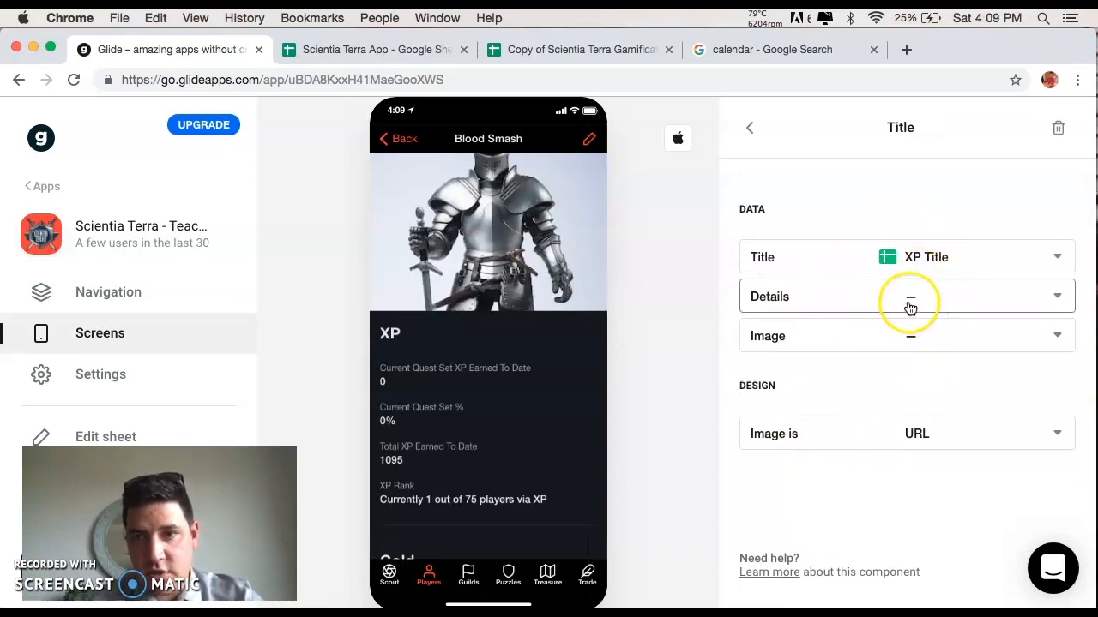
pyautogui.click(914, 273)
pyautogui.scroll(-2, 895, 404)
pyautogui.scroll(2, 897, 404)
pyautogui.click(919, 271)
pyautogui.click(750, 144)
pyautogui.scroll(-5, 474, 408)
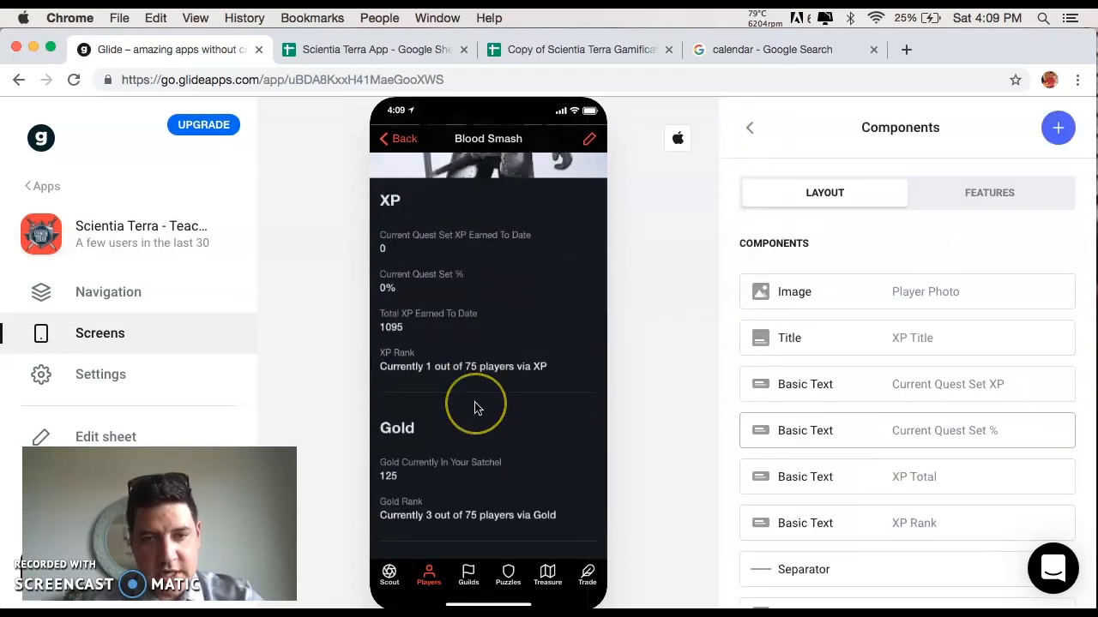
pyautogui.scroll(5, 475, 409)
pyautogui.scroll(-4, 475, 408)
pyautogui.scroll(3, 476, 408)
pyautogui.scroll(3, 475, 408)
pyautogui.click(394, 138)
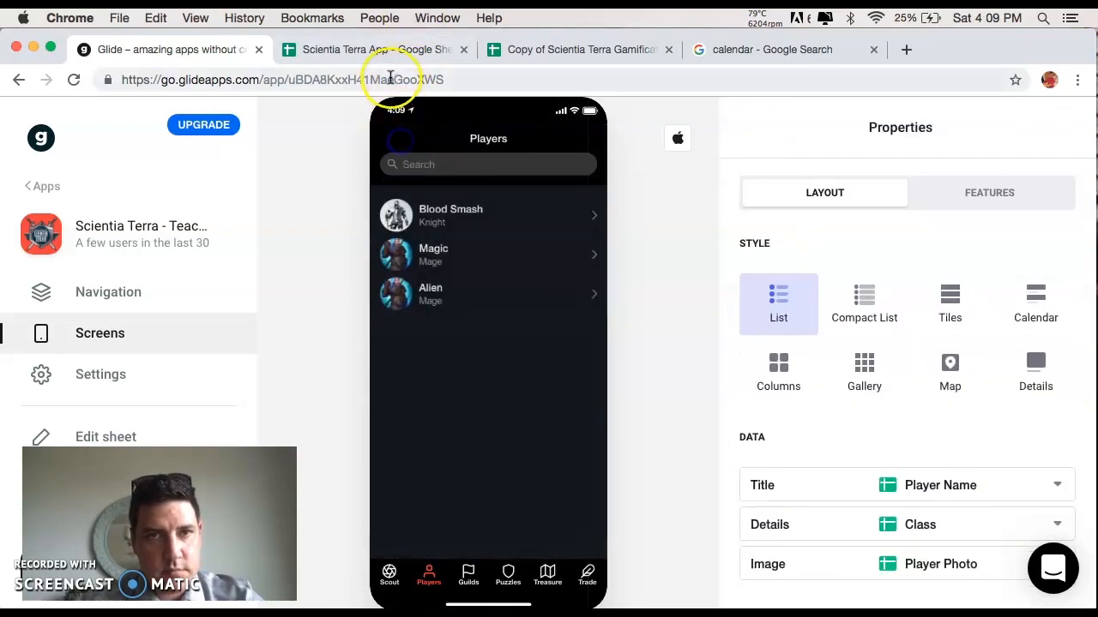
# In the Google Sheets Players sheet, check Blood Smash's XP Total formula and set the Current Quest Set XP to 1125.
pyautogui.click(389, 51)
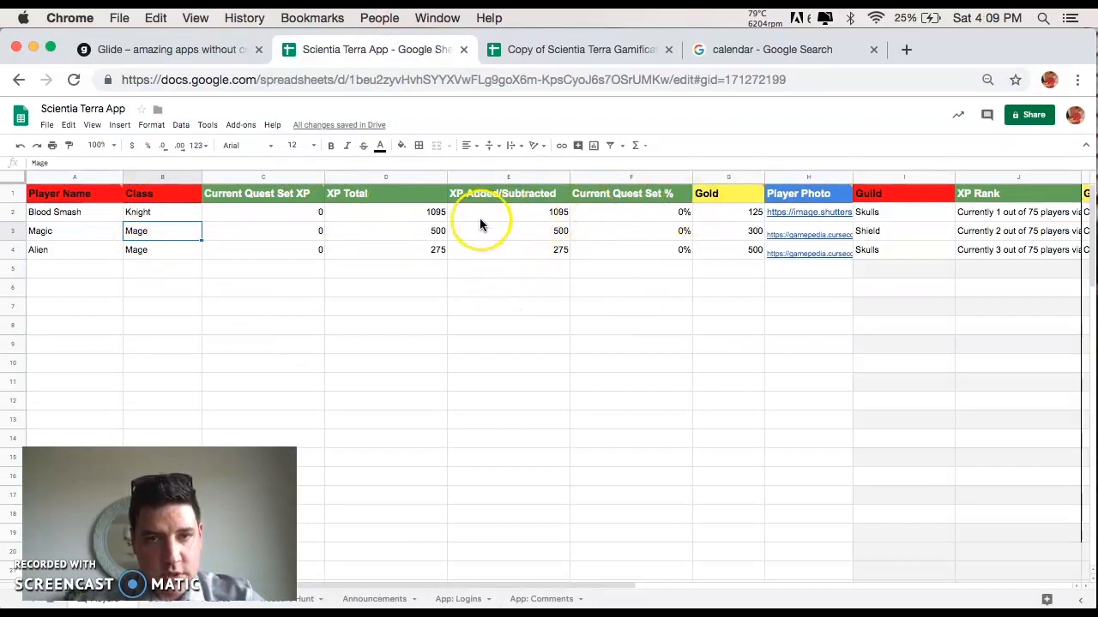
pyautogui.click(382, 214)
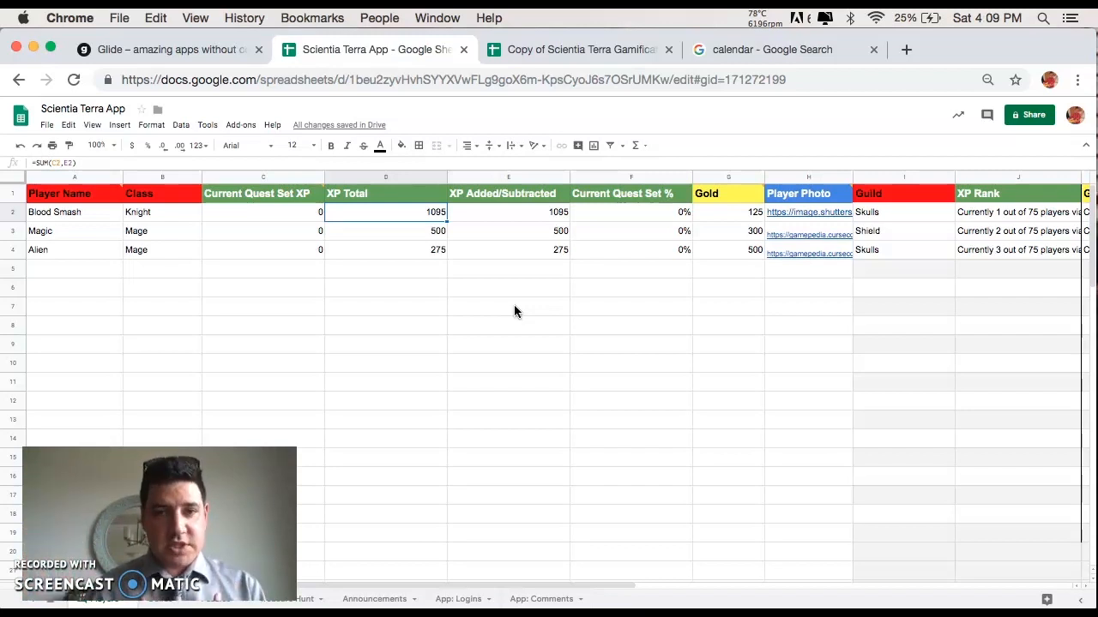
pyautogui.click(249, 218)
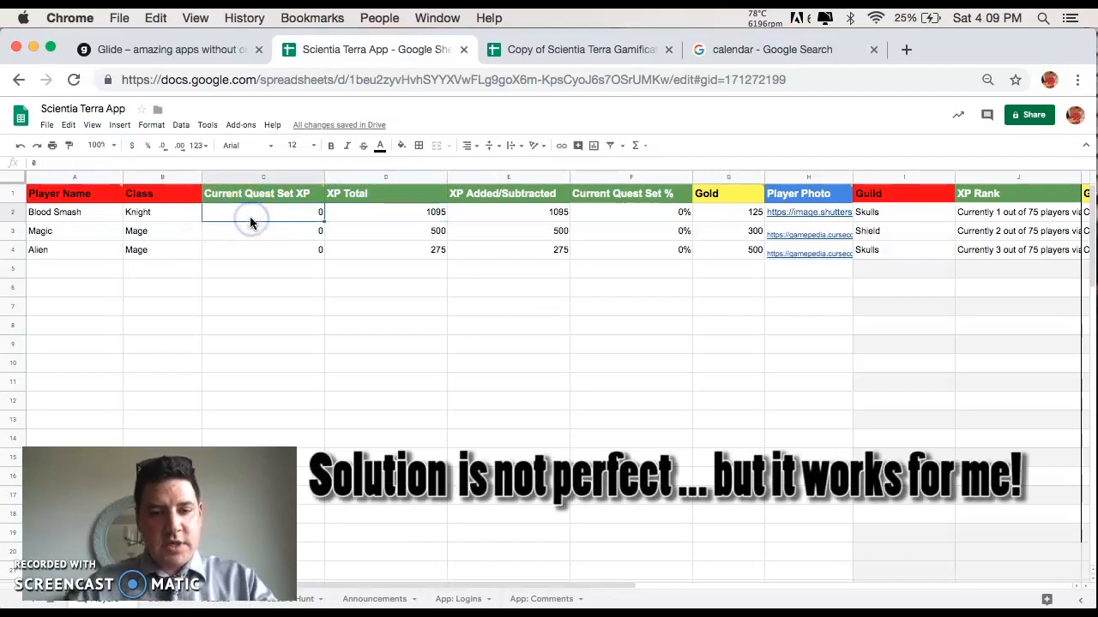
pyautogui.write('1125')
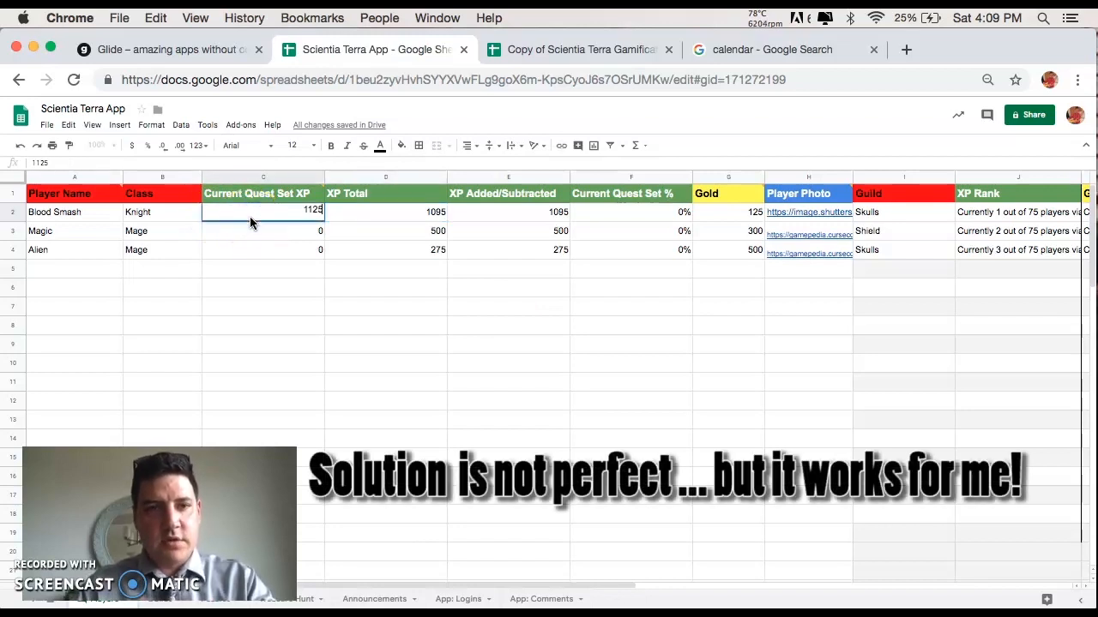
pyautogui.press('Return')
# Examine the Current Quest Set % and XP Total formulas in Blood Smash's row.
pyautogui.press('Up')
pyautogui.press('Right')
pyautogui.press('Right')
pyautogui.press('Right')
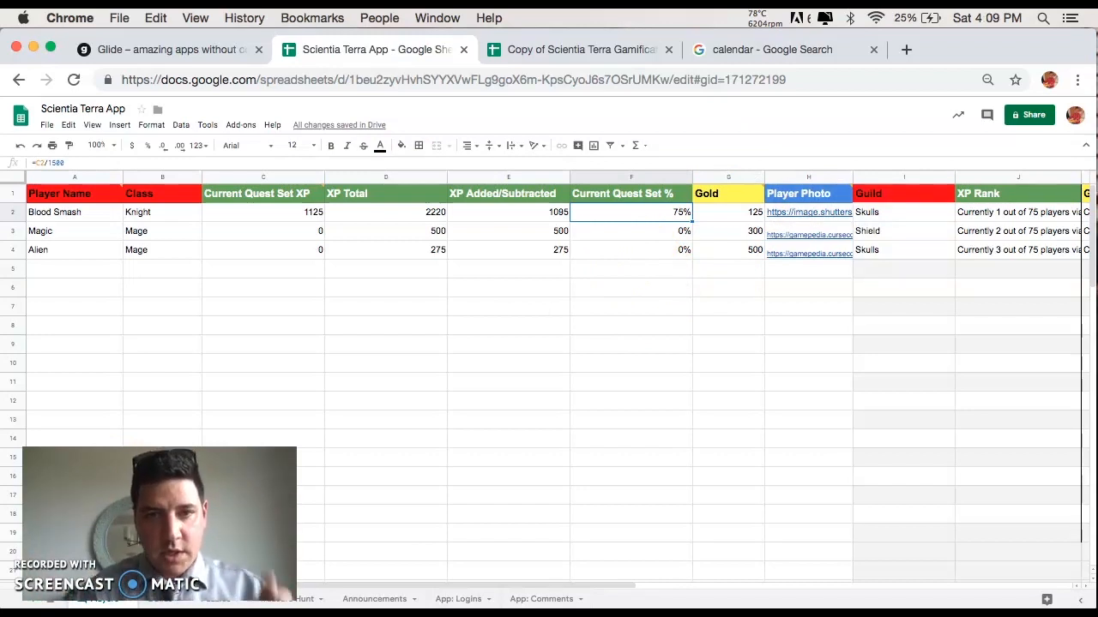
pyautogui.press('Left')
pyautogui.press('Left')
pyautogui.press('Left')
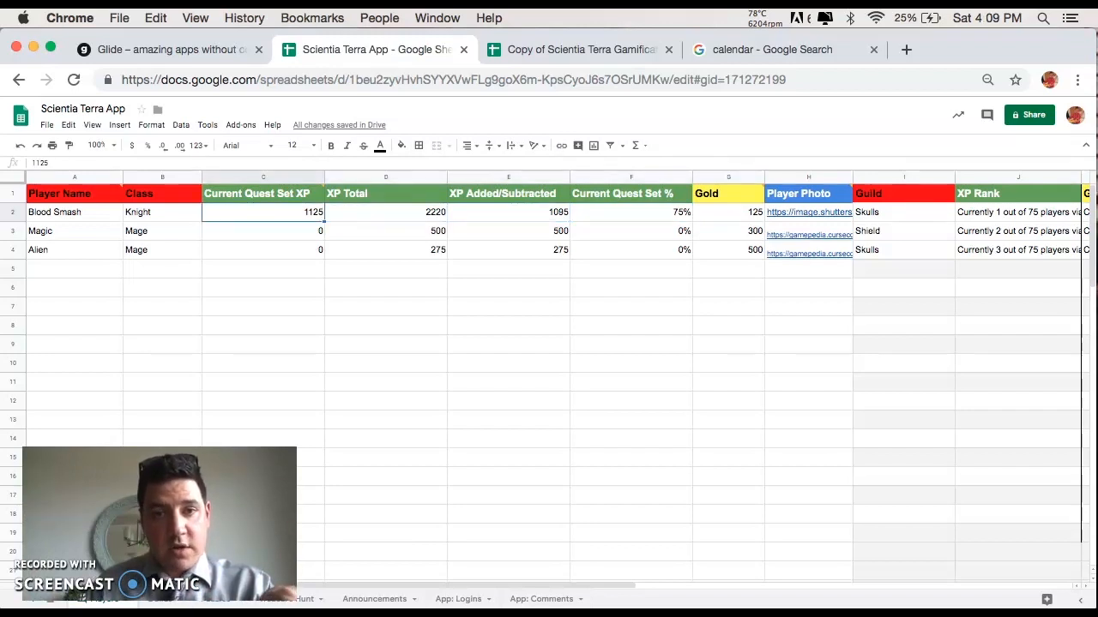
pyautogui.press('Right')
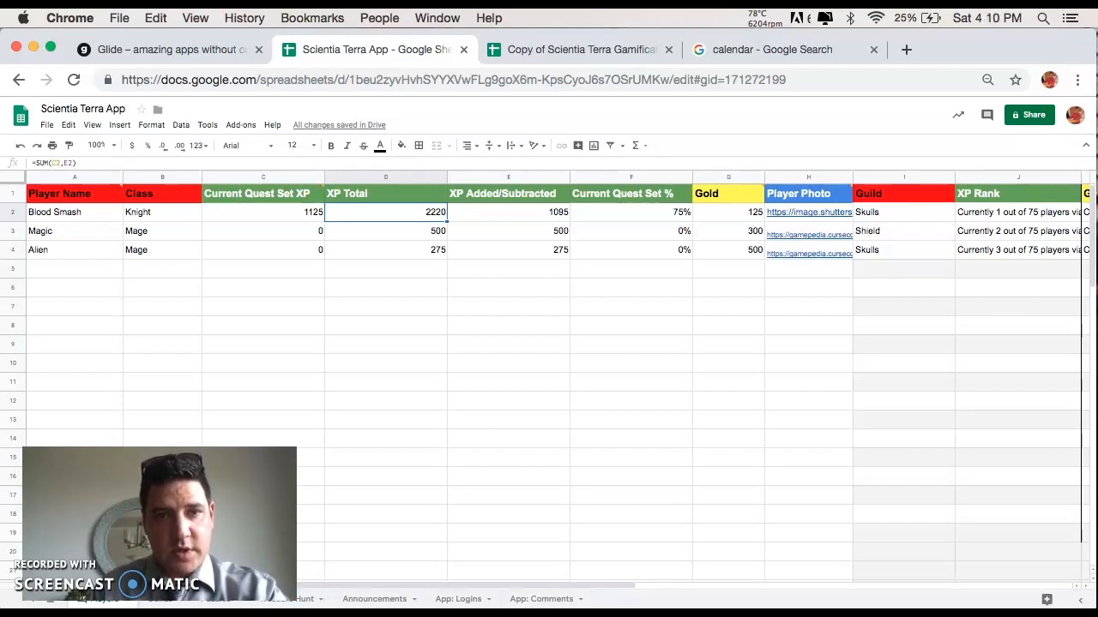
pyautogui.press('Left')
# Reset Blood Smash's Current Quest Set XP in the sheet to 0.
pyautogui.write('0')
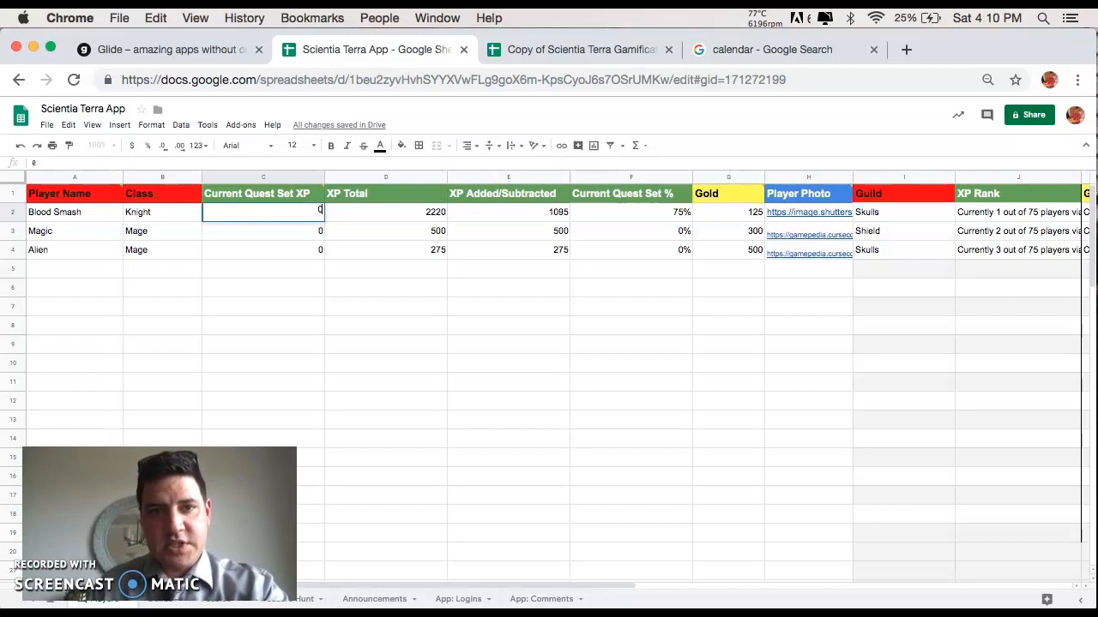
pyautogui.press('Right')
pyautogui.press('Left')
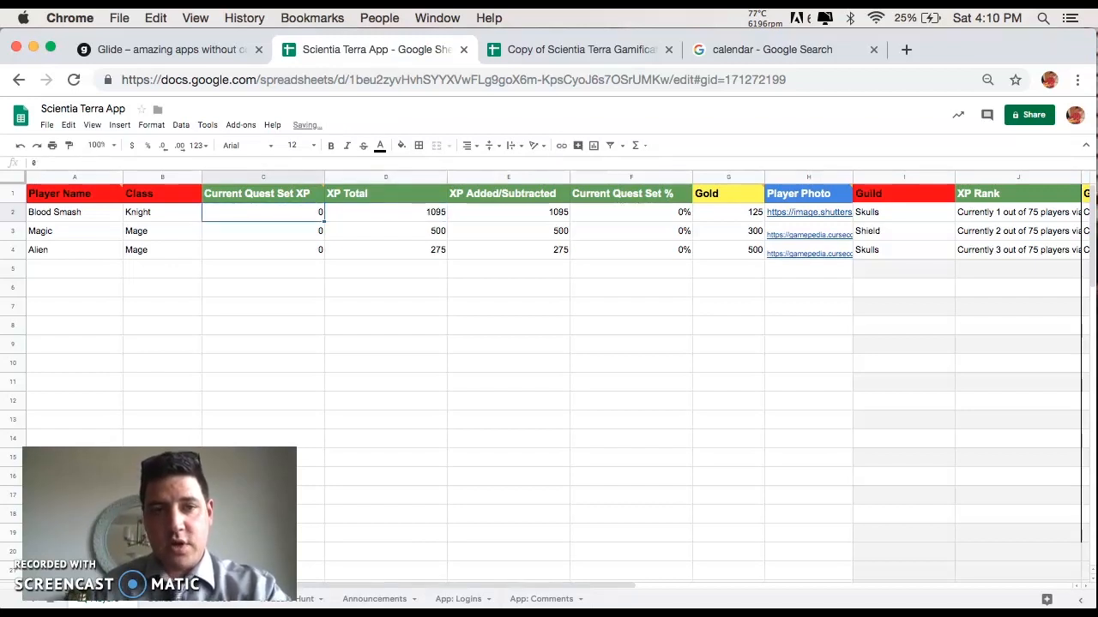
# Enter 1125 as Blood Smash's Current Quest Set XP and set the XP Added/Subtracted value to 2220.
pyautogui.write('1125')
pyautogui.press('Right')
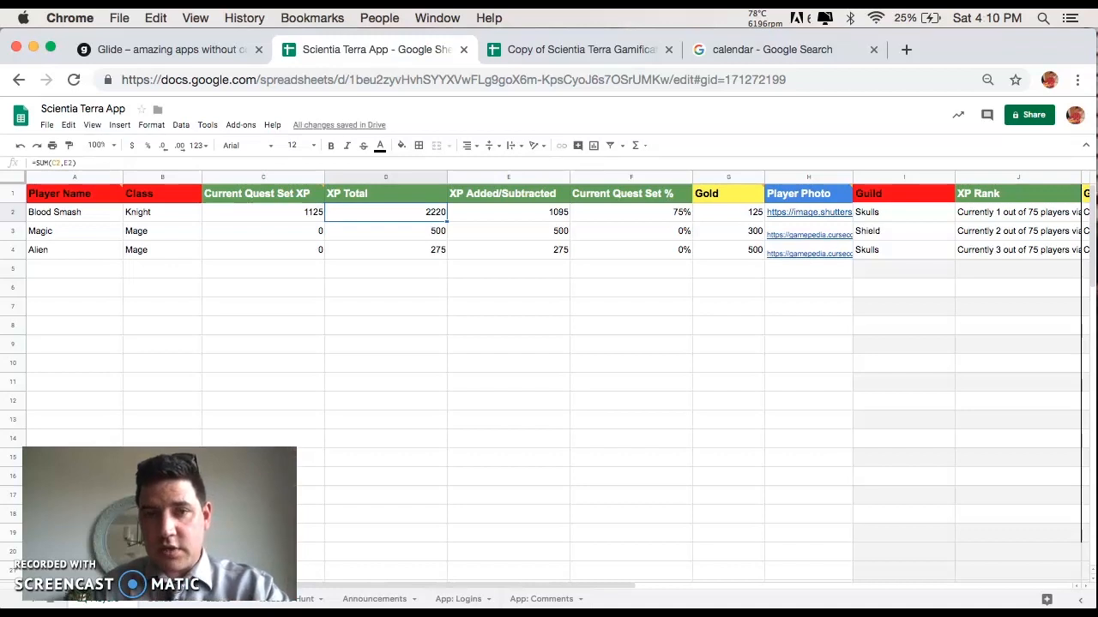
pyautogui.click(509, 213)
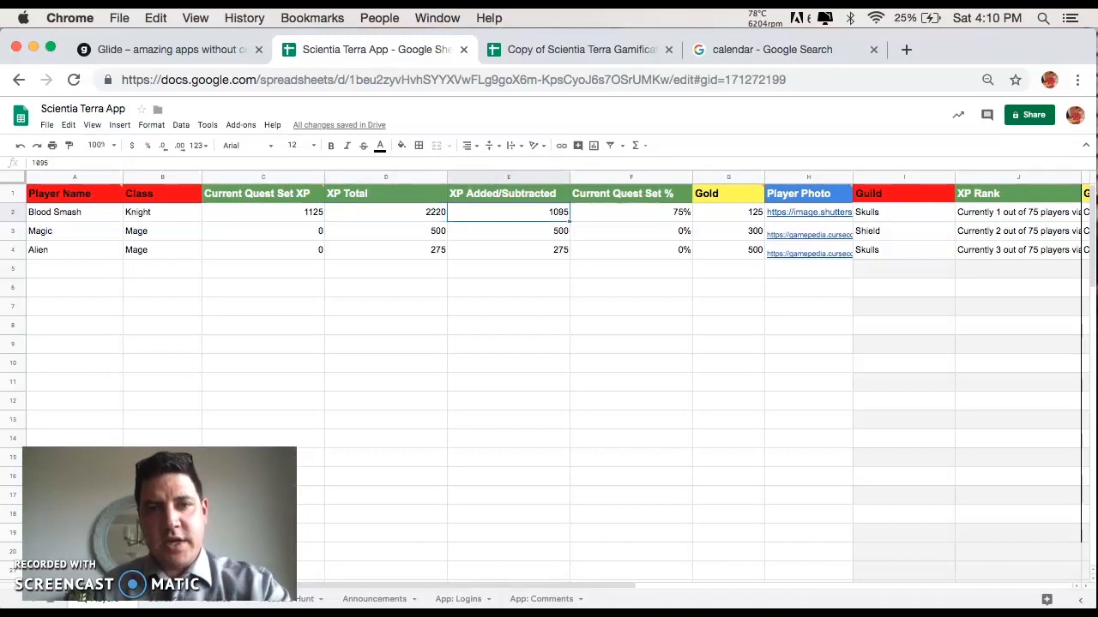
pyautogui.write('2220')
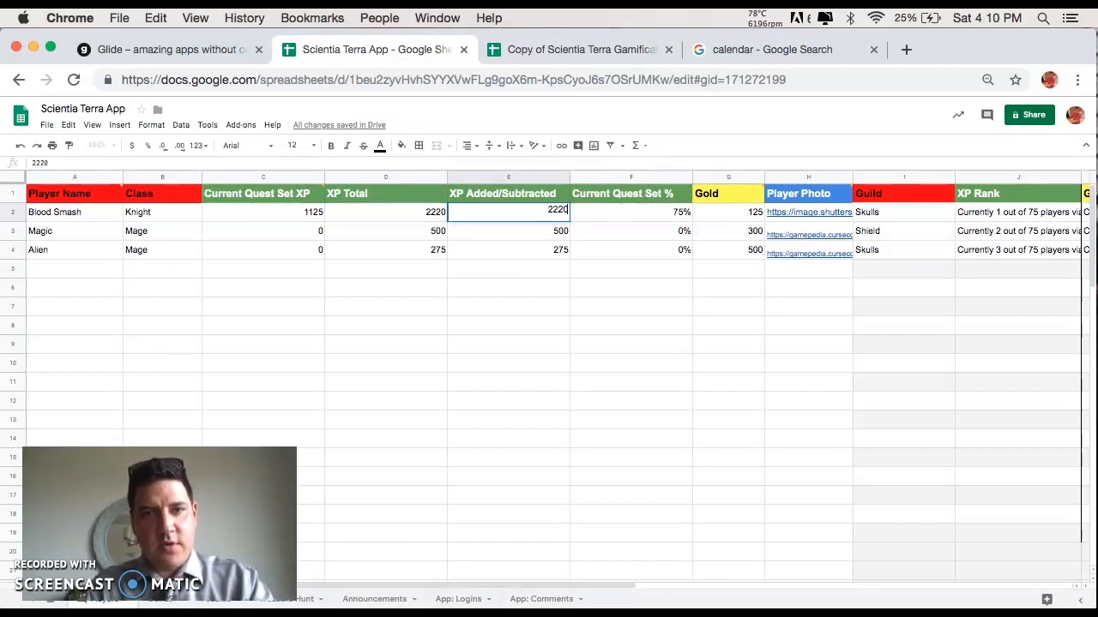
pyautogui.press('Return')
# Set Blood Smash's Current Quest Set XP to 0 to start a new quest set.
pyautogui.press('Up')
pyautogui.press('Left')
pyautogui.press('Left')
pyautogui.write('0')
pyautogui.press('Right')
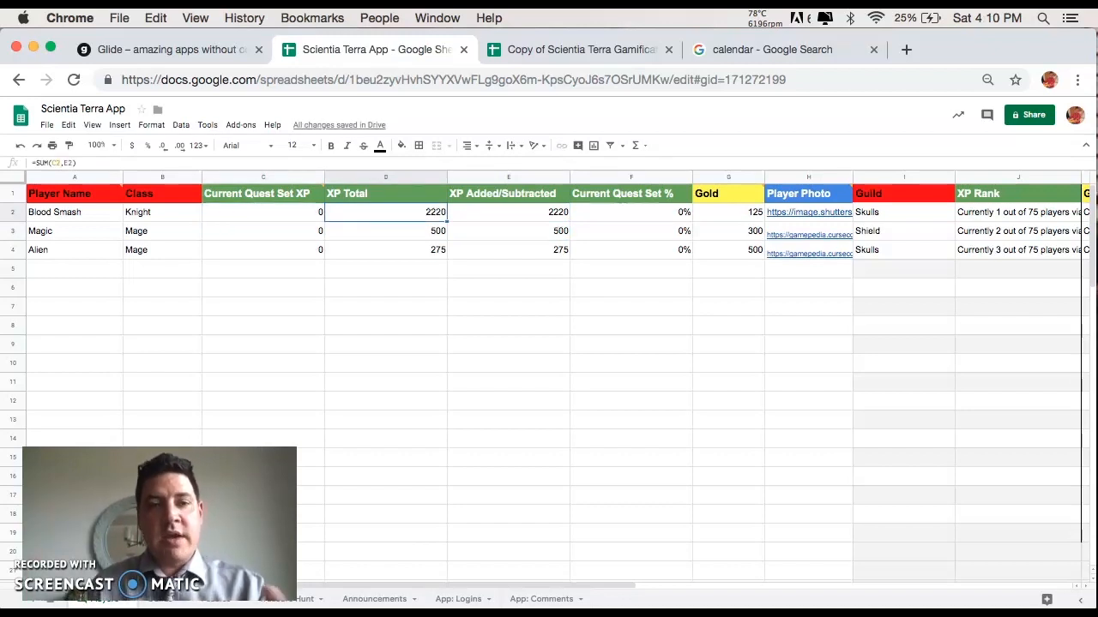
pyautogui.press('Left')
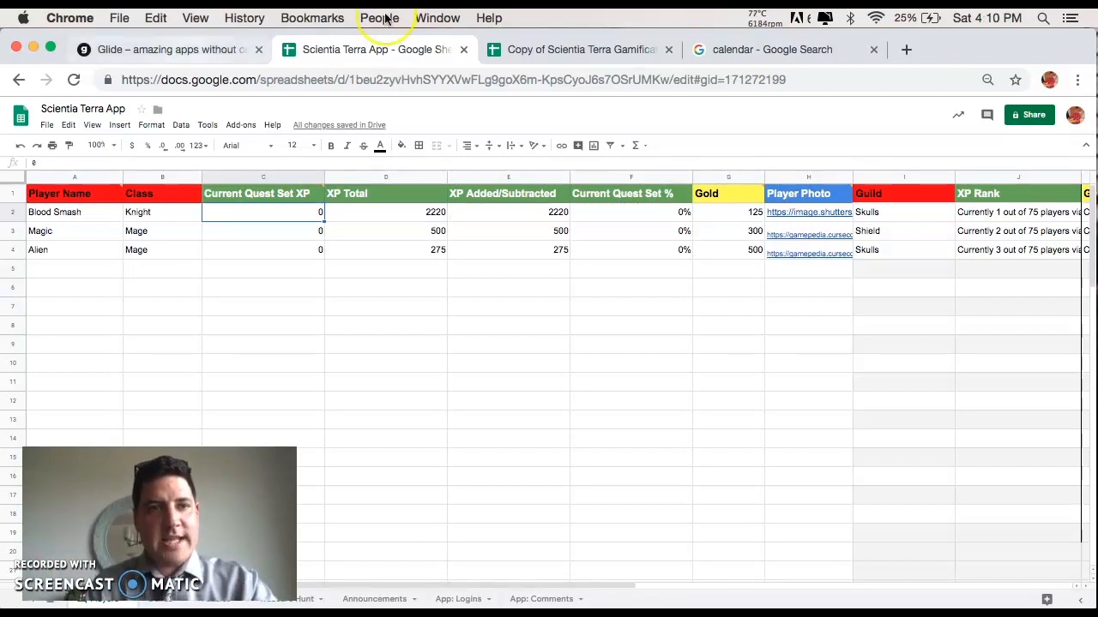
# Switch to Glide, open Blood Smash's edit form, and compare its XP (Modifiable) field with the Google Sheet.
pyautogui.click(206, 52)
pyautogui.click(439, 232)
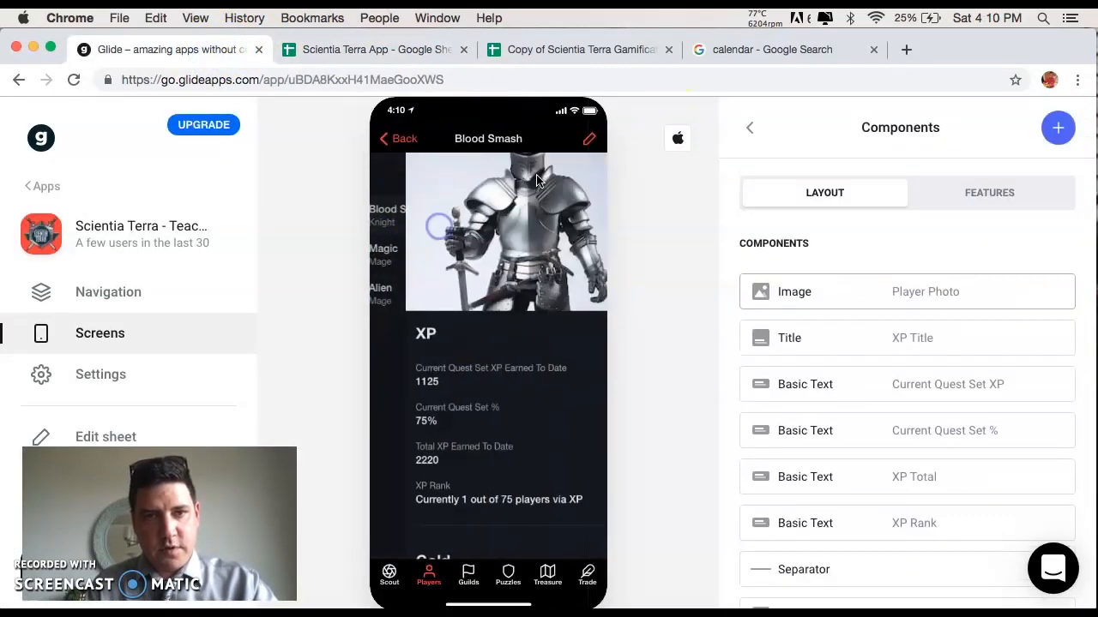
pyautogui.click(590, 136)
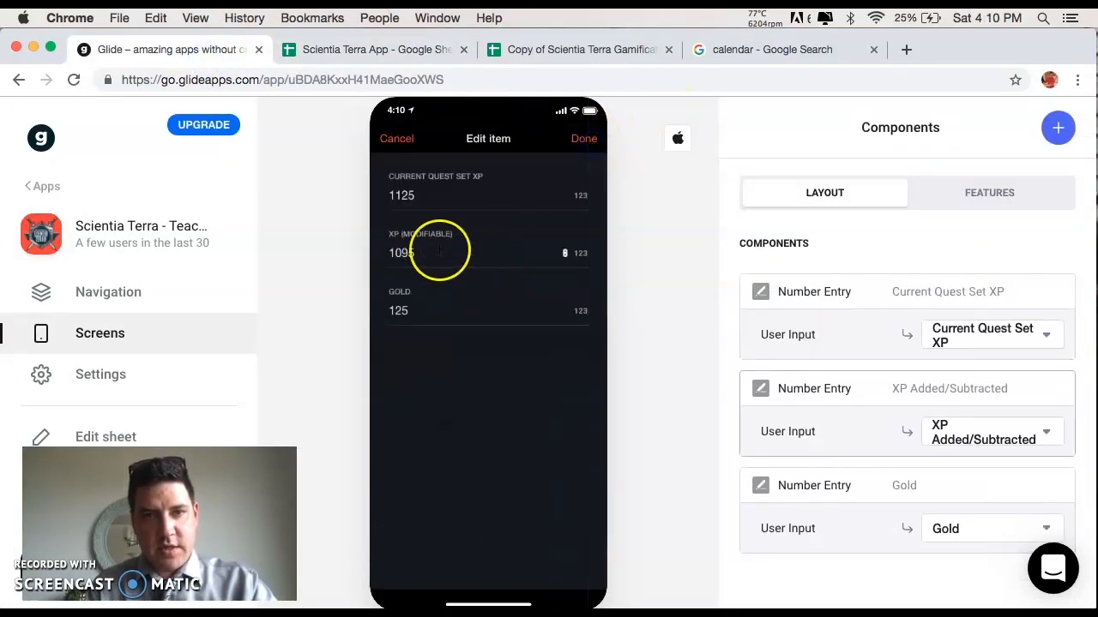
pyautogui.click(439, 253)
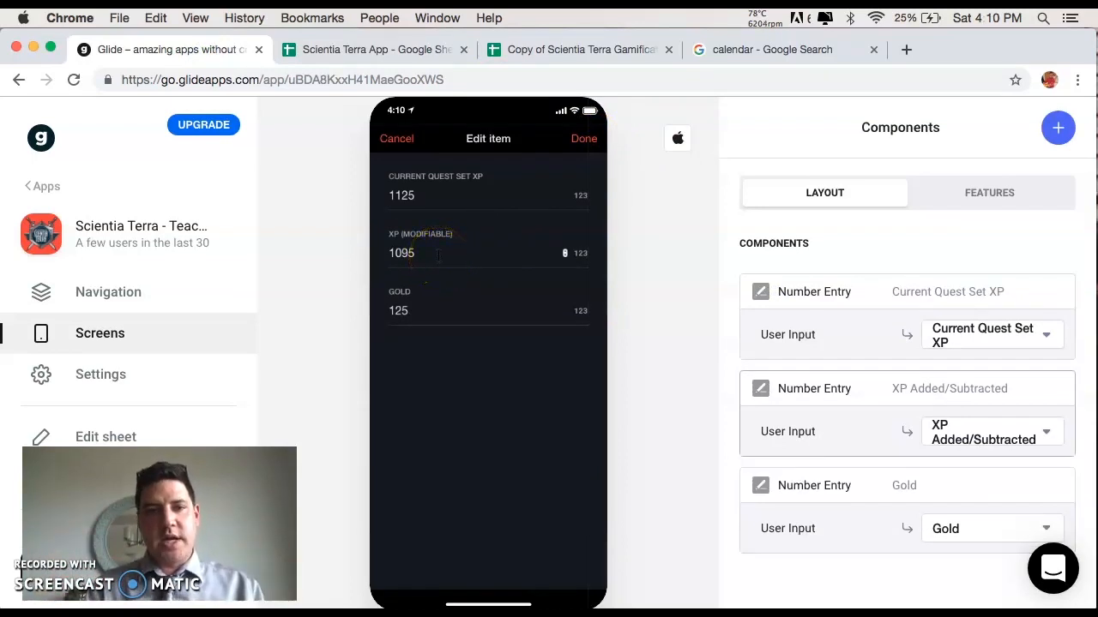
pyautogui.click(388, 51)
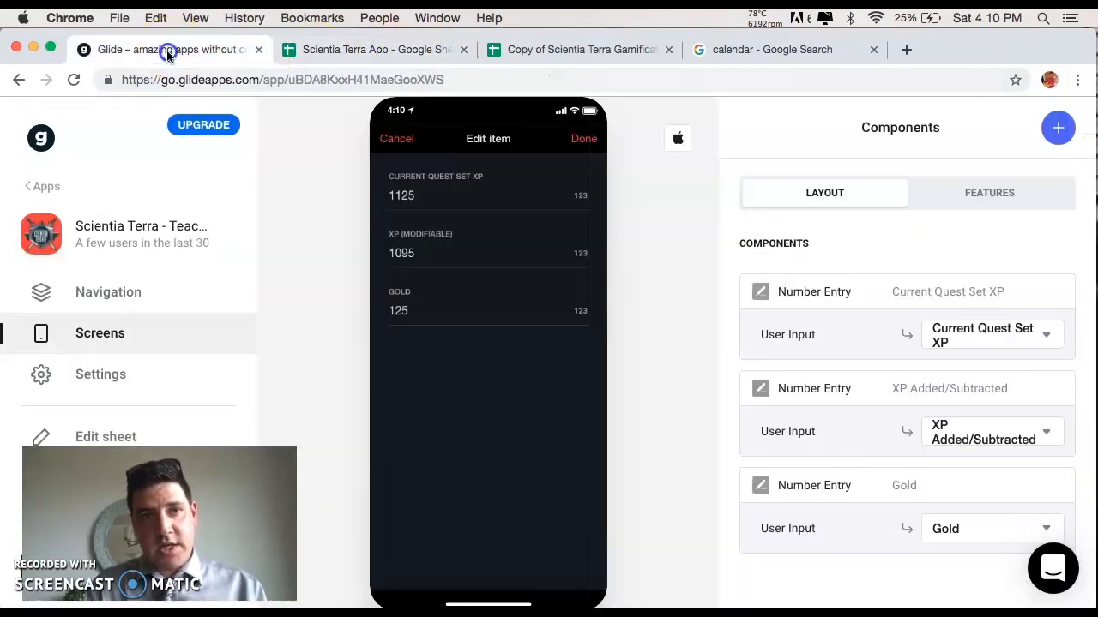
pyautogui.click(170, 49)
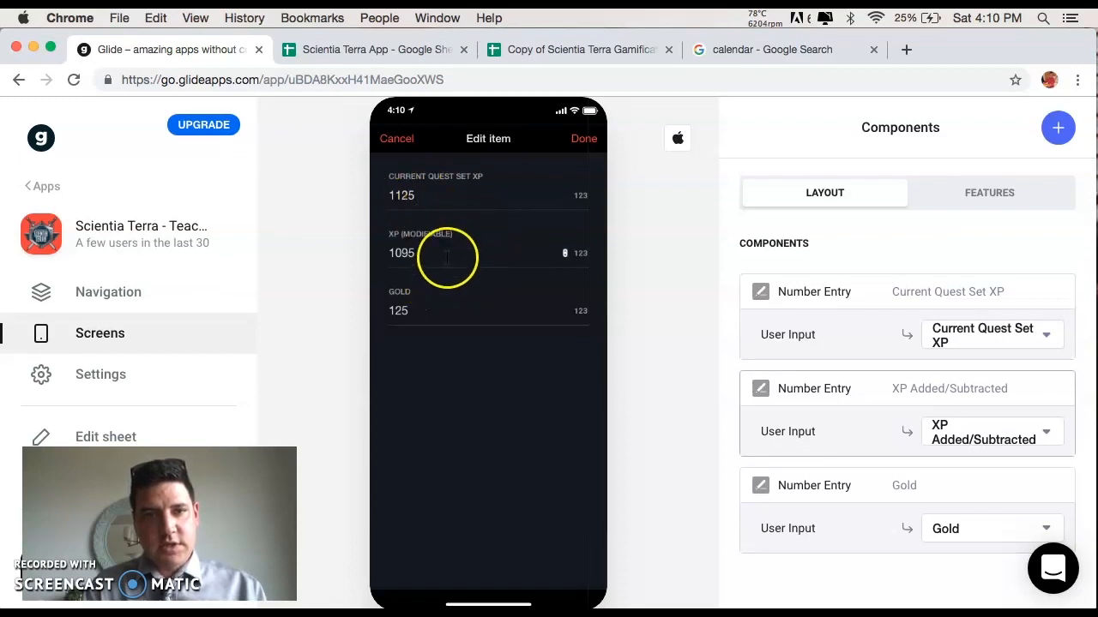
# Set Blood Smash's Current Quest Set XP to 1325 in the Glide edit form and save the item.
pyautogui.click(430, 197)
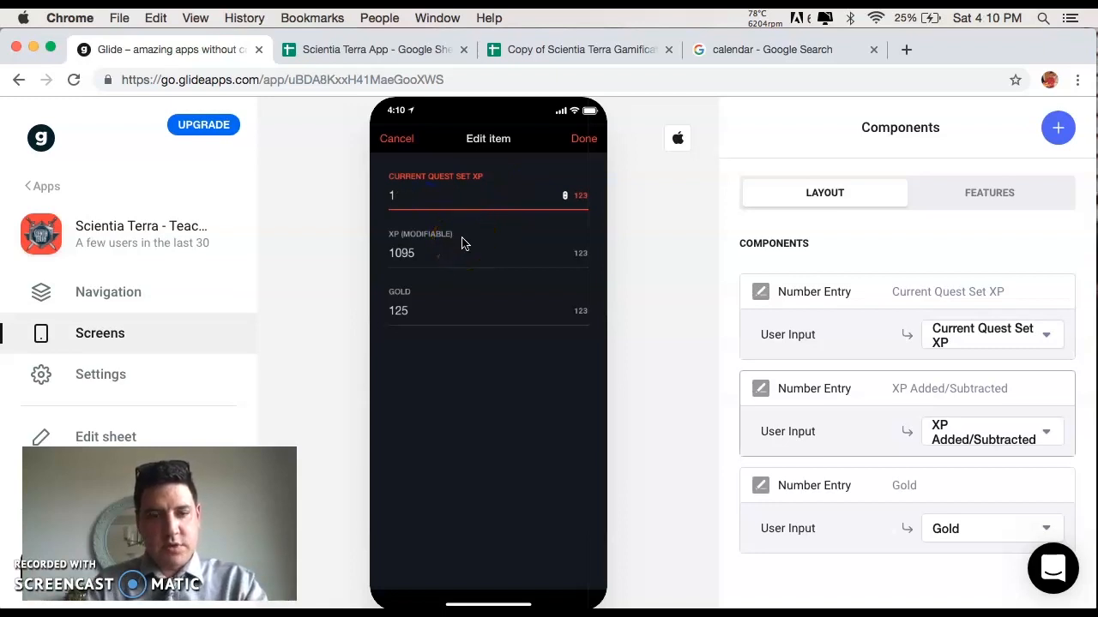
pyautogui.click(580, 140)
pyautogui.click(371, 70)
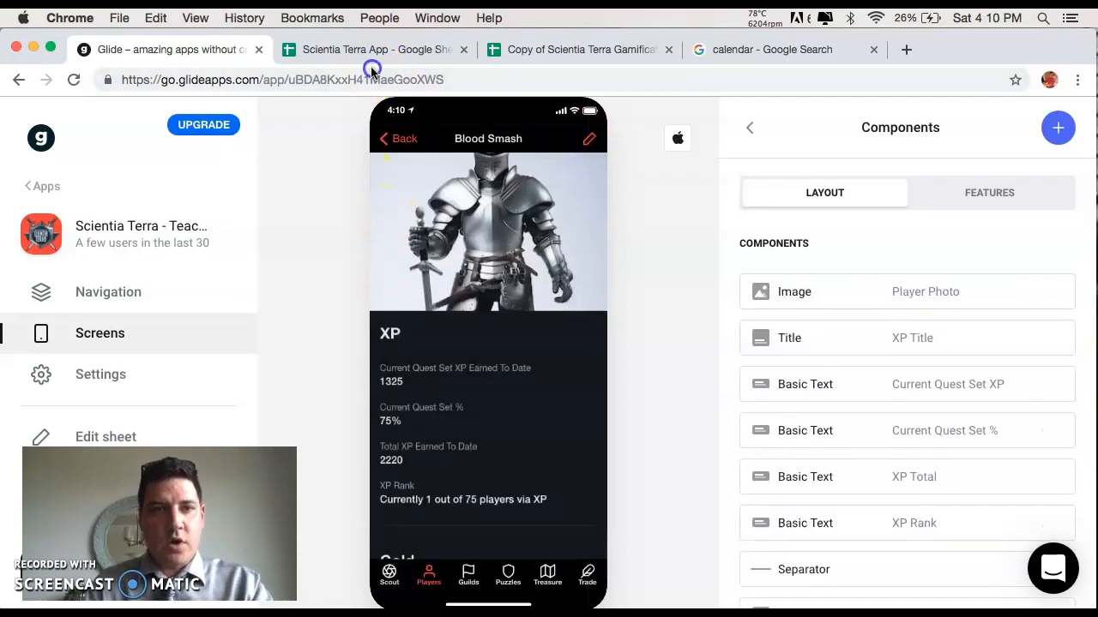
# Switch to the Google Sheet and check Blood Smash's XP Total and Current Quest Set % against the edited quest XP.
pyautogui.click(355, 49)
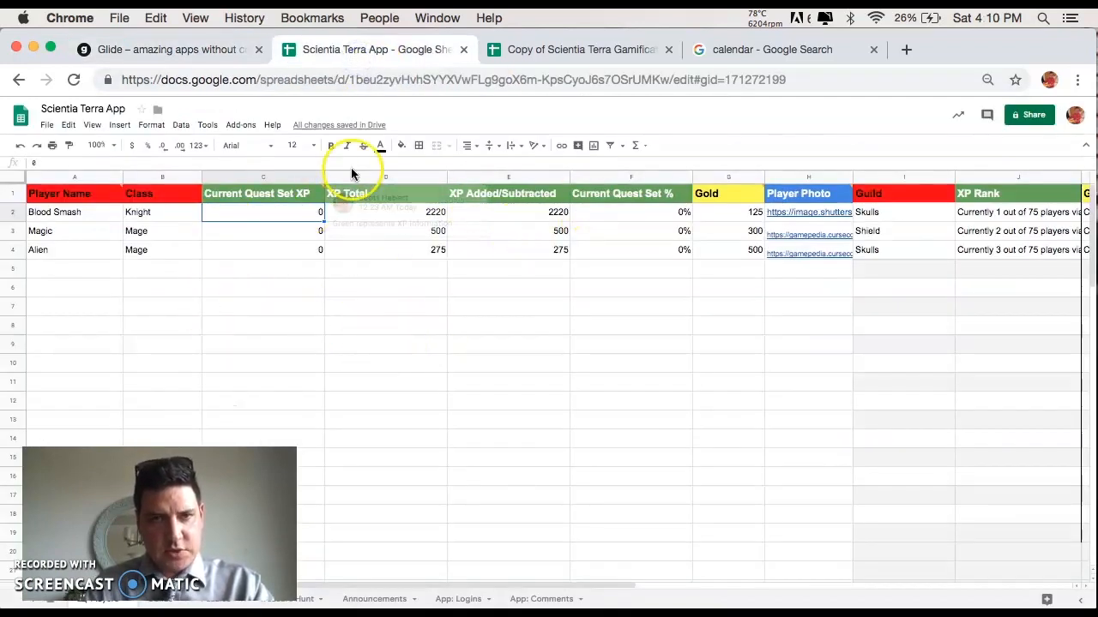
pyautogui.click(400, 215)
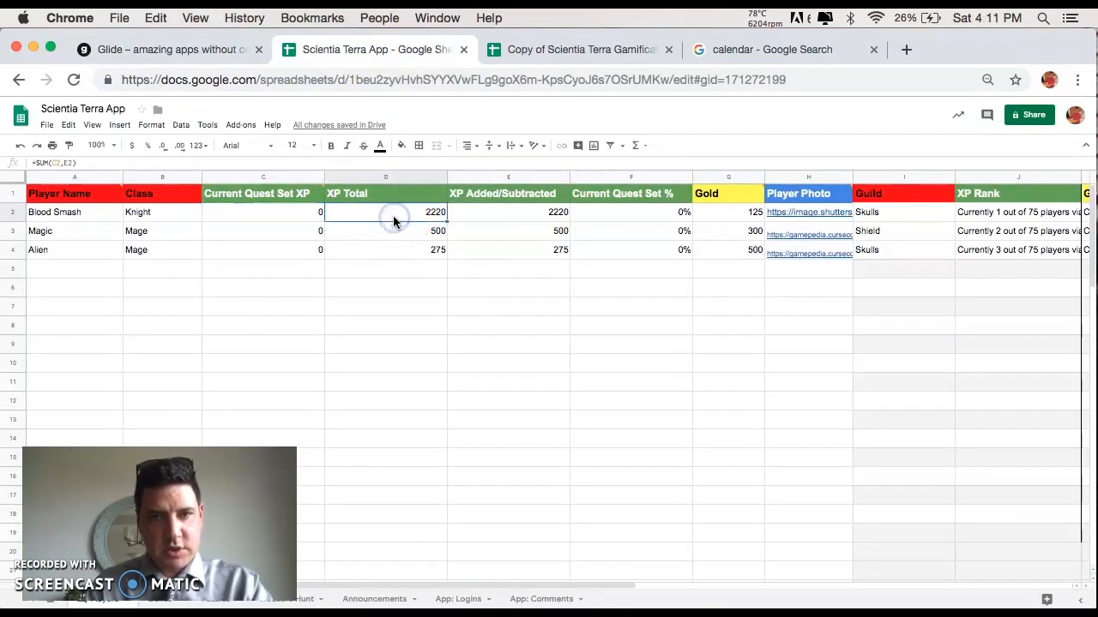
pyautogui.click(518, 297)
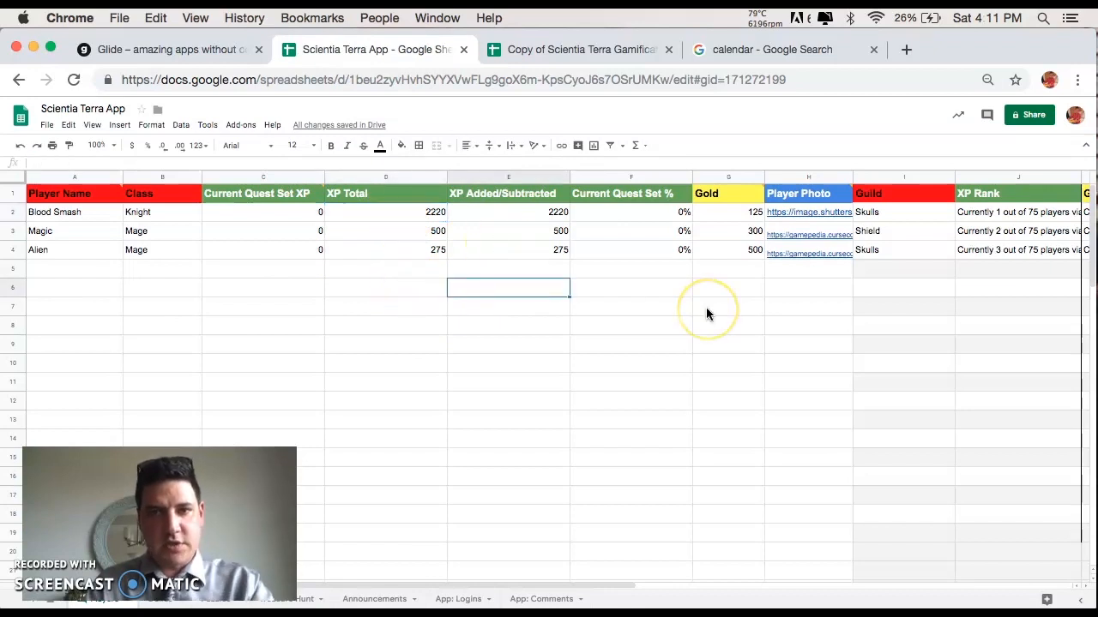
pyautogui.hscroll(3, 705, 307)
pyautogui.click(473, 215)
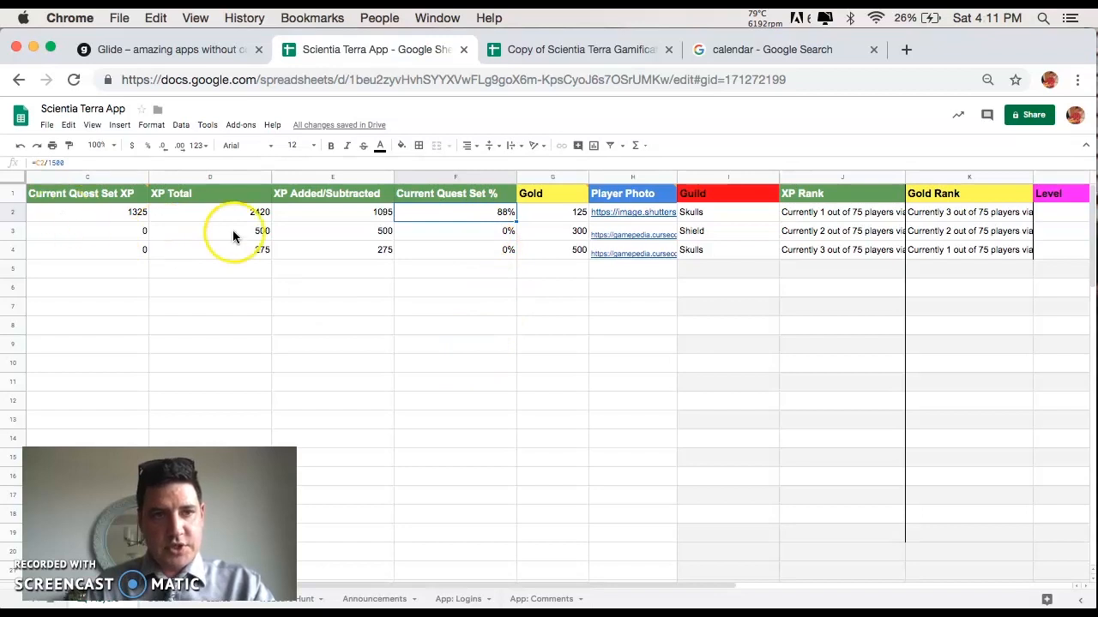
pyautogui.hscroll(-3, 232, 229)
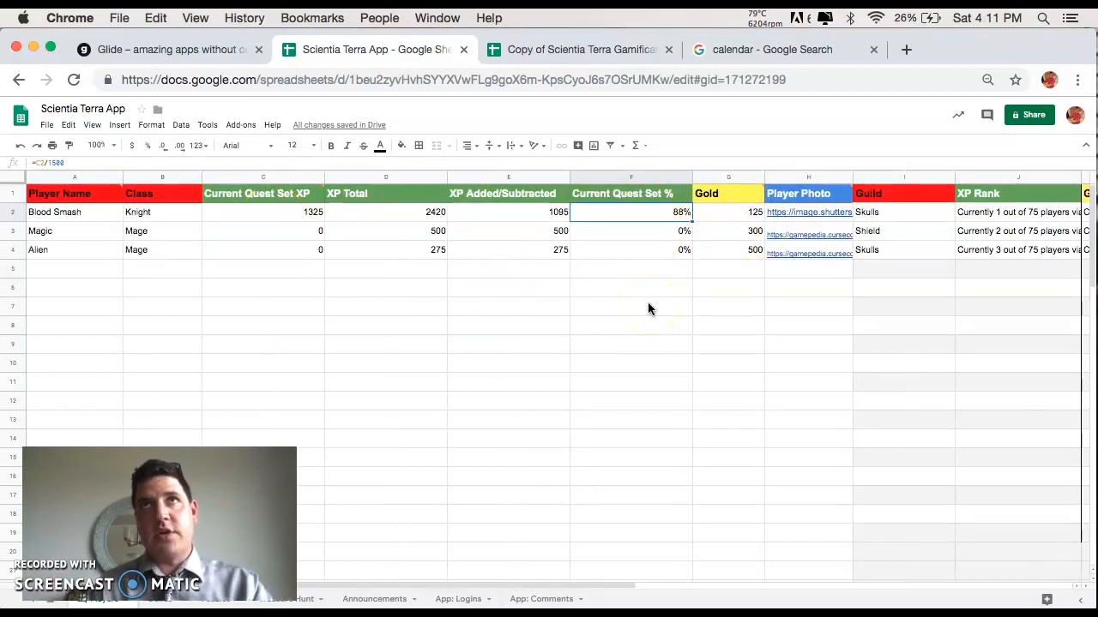
# Review Blood Smash's Gold cell and examine the CONCATENATE formula in the XP Rank column without changing it.
pyautogui.hscroll(5, 803, 306)
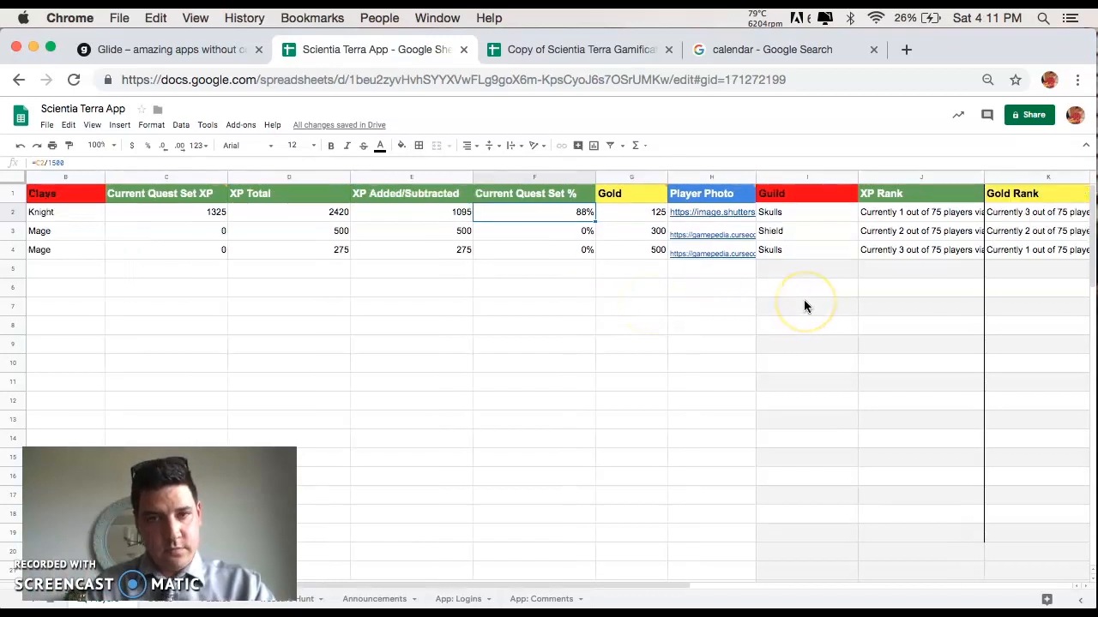
pyautogui.click(416, 211)
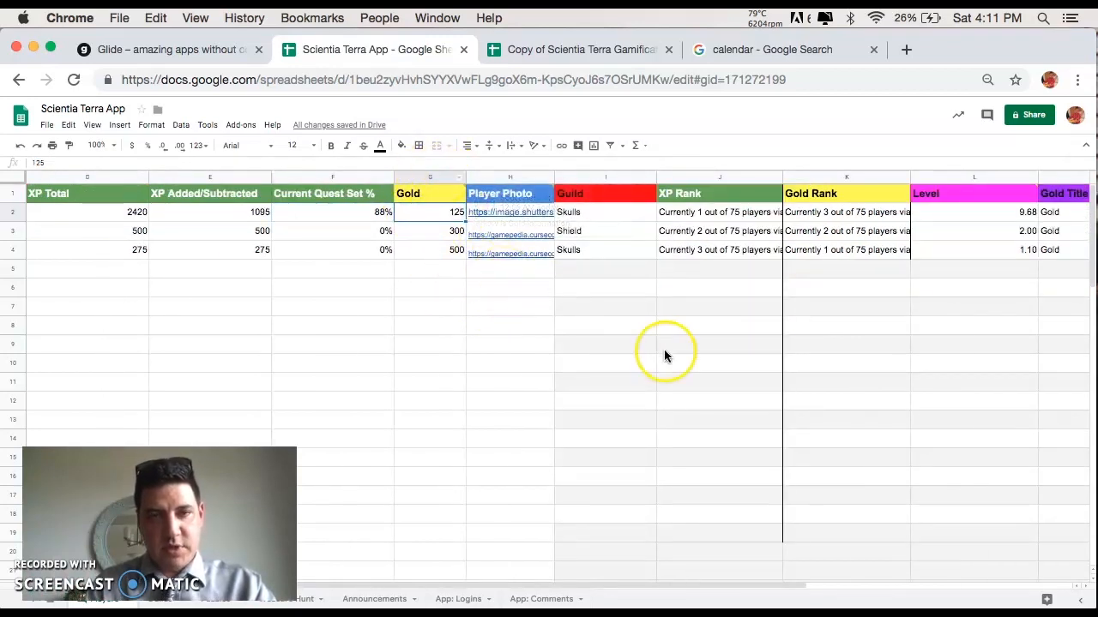
pyautogui.hscroll(2, 664, 349)
pyautogui.hscroll(2, 663, 349)
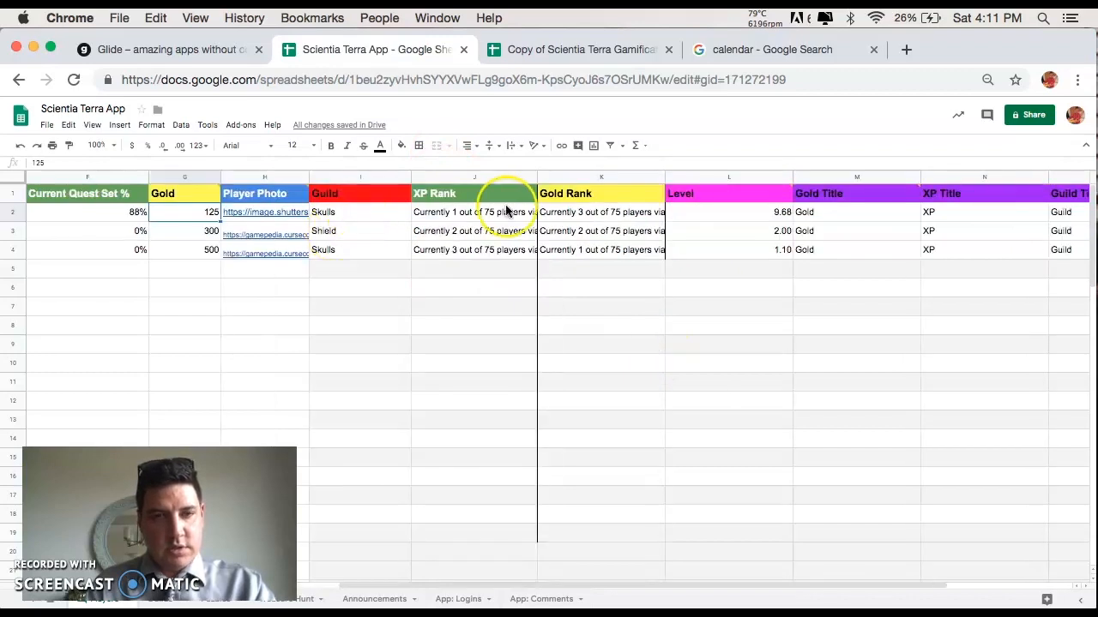
pyautogui.hscroll(2, 573, 336)
pyautogui.click(316, 216)
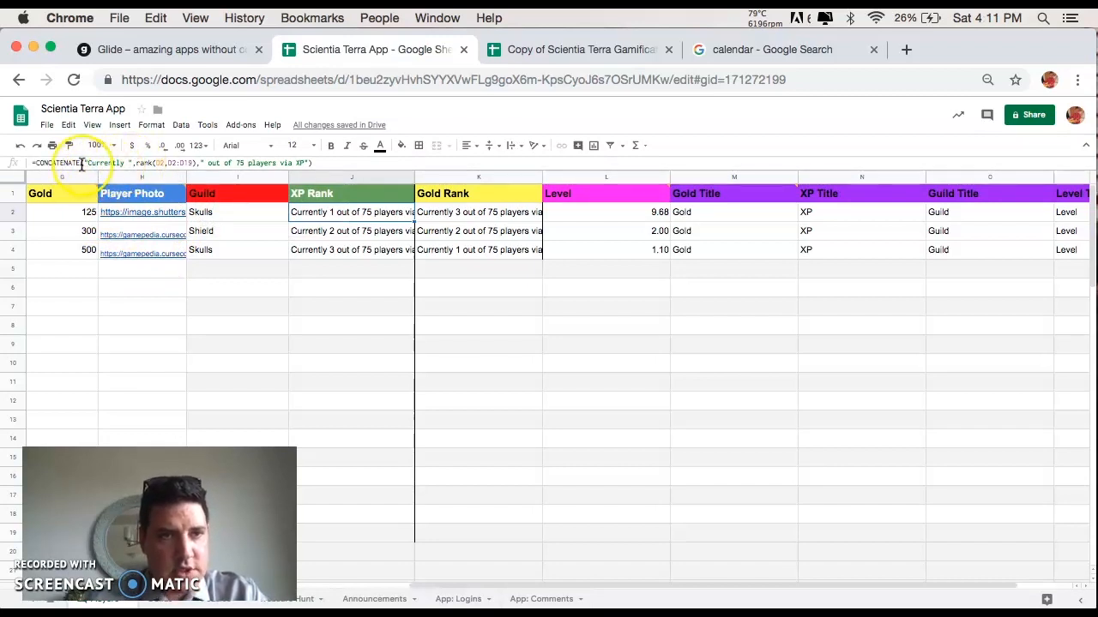
pyautogui.moveTo(86, 163); pyautogui.dragTo(122, 163)
pyautogui.click(122, 164)
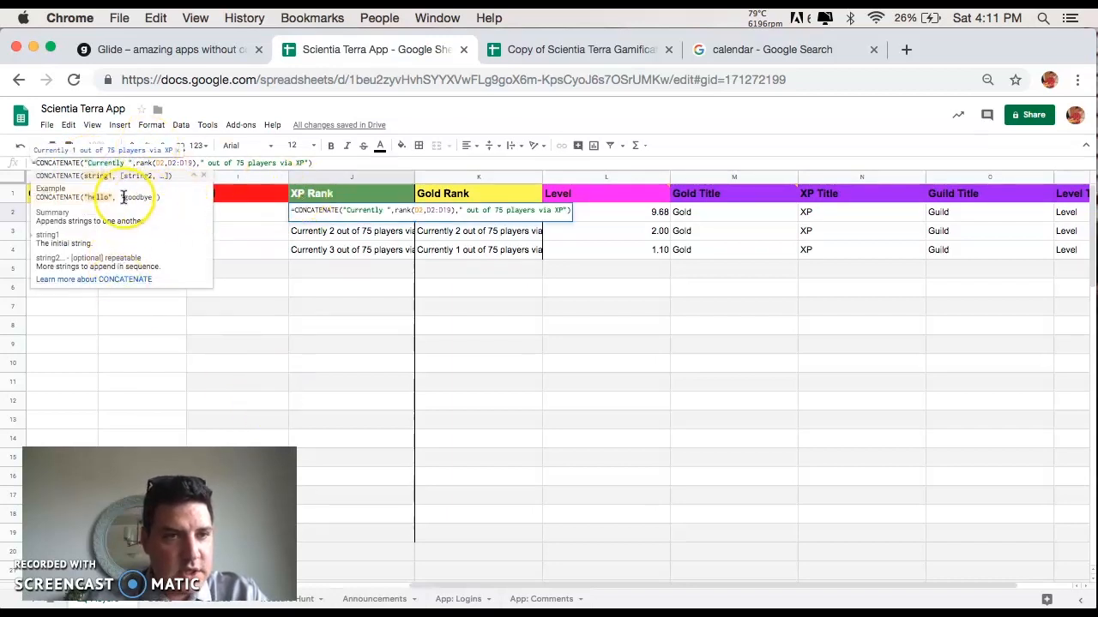
pyautogui.click(142, 163)
pyautogui.click(547, 363)
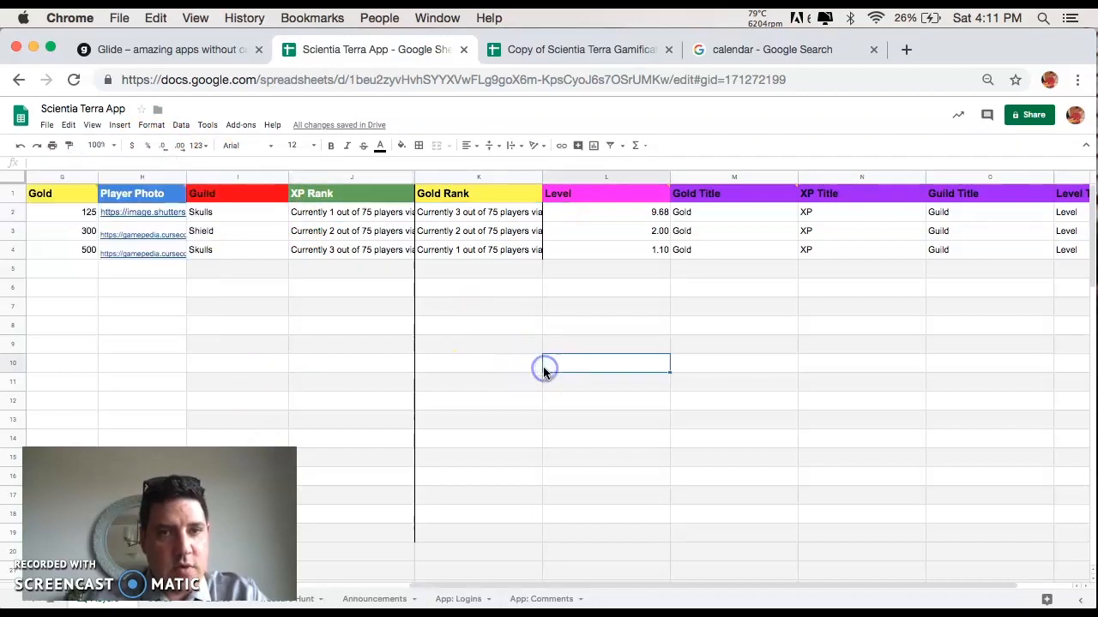
# Compare the XP Rank formula's D2:D19 range with the XP Total column and inspect its "out of 75 players" text.
pyautogui.click(375, 213)
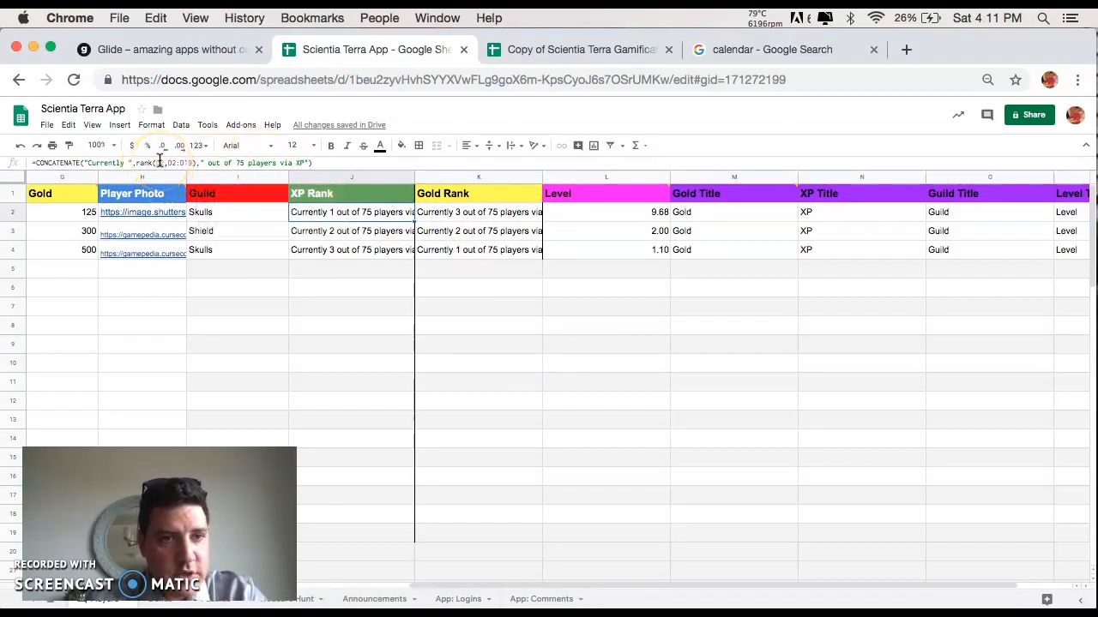
pyautogui.hscroll(3, 167, 238)
pyautogui.hscroll(-8, 167, 239)
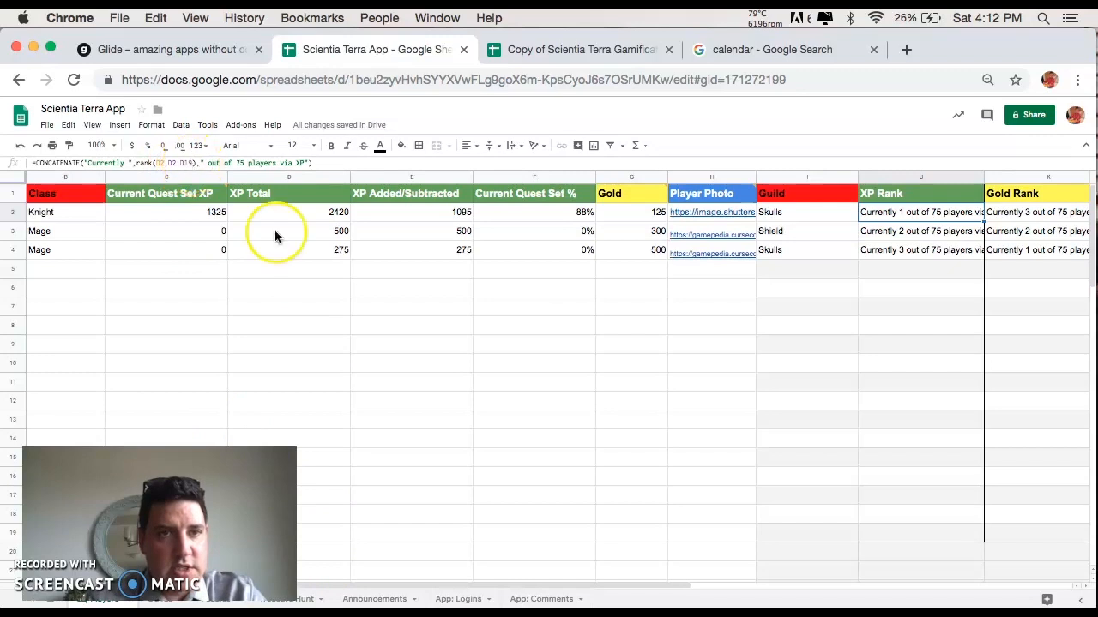
pyautogui.click(269, 163)
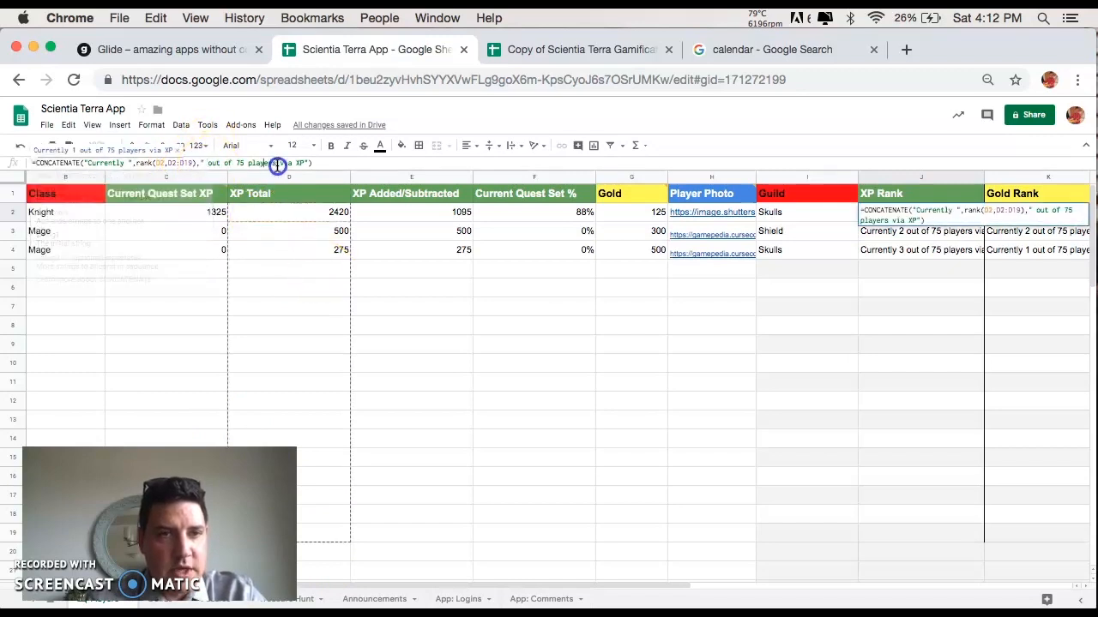
pyautogui.click(538, 324)
pyautogui.hscroll(1, 737, 377)
pyautogui.hscroll(3, 738, 377)
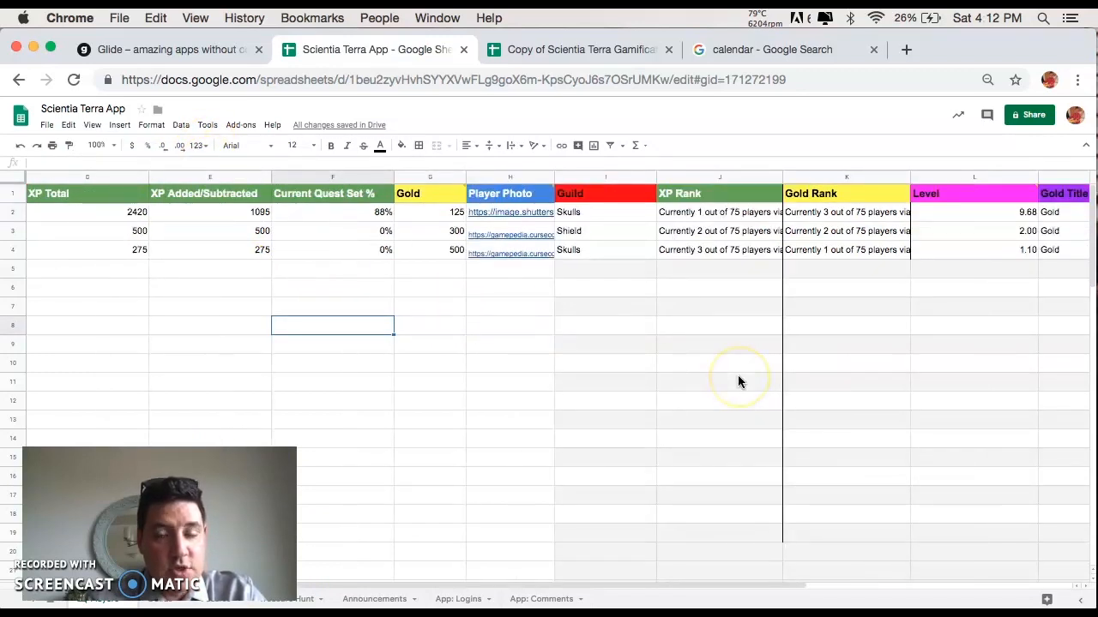
pyautogui.click(476, 212)
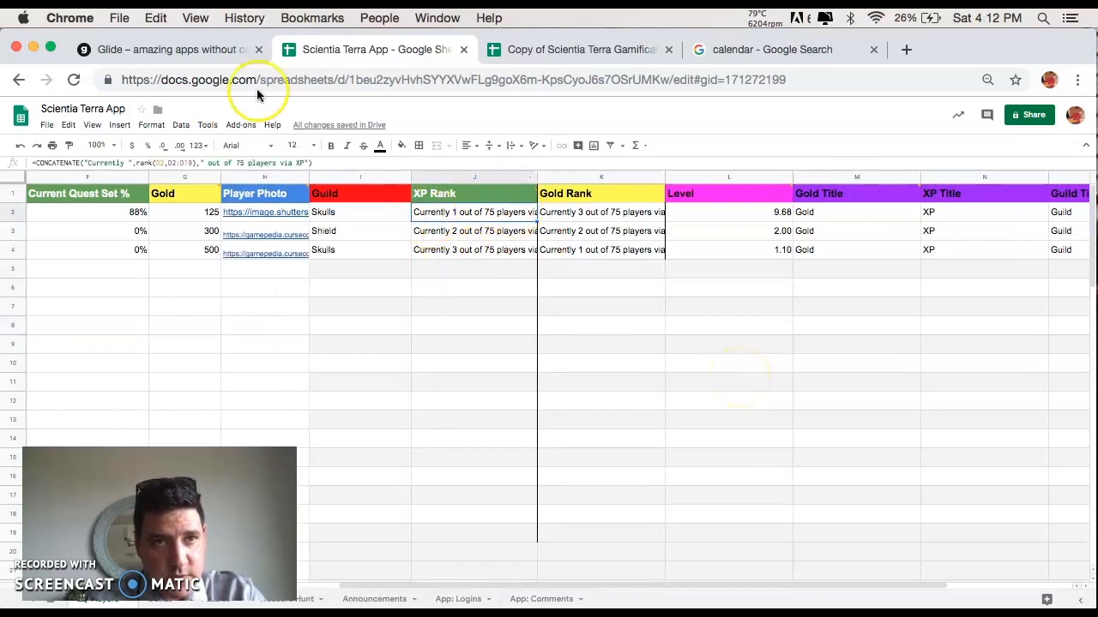
# Check Blood Smash's XP details in Glide, then return to the sheet and inspect the Gold Rank and Level formulas.
pyautogui.click(199, 49)
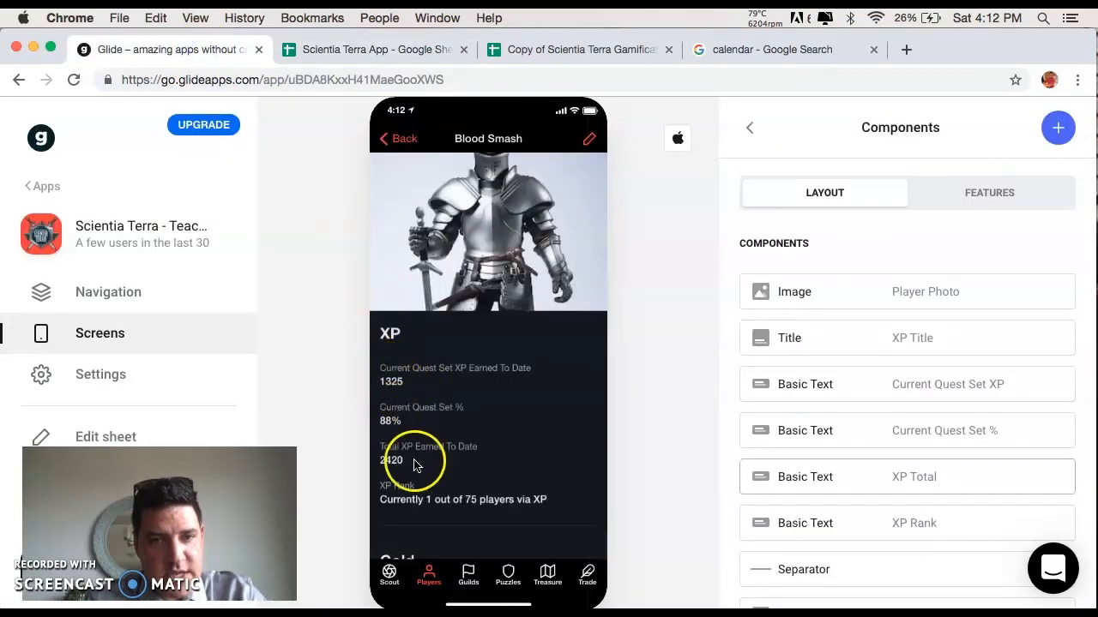
pyautogui.click(390, 49)
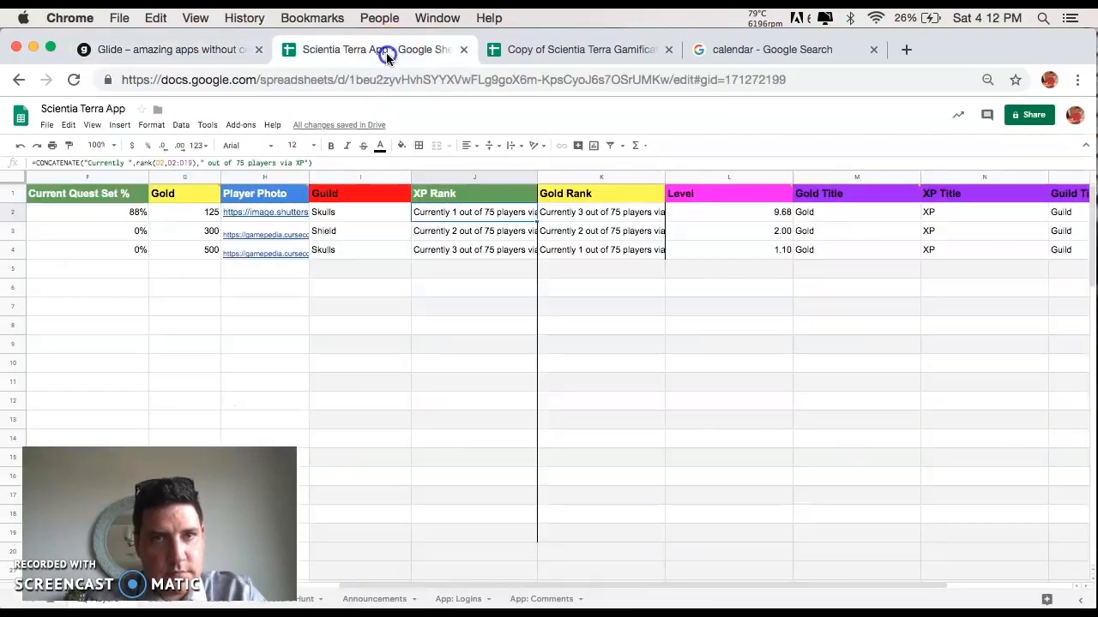
pyautogui.click(576, 212)
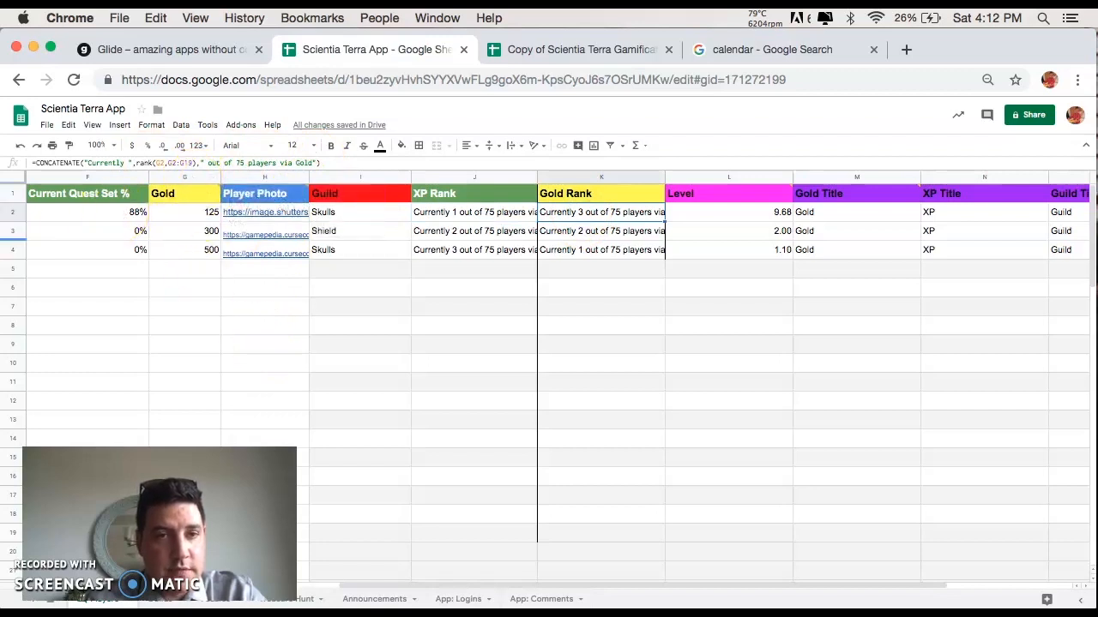
pyautogui.click(733, 214)
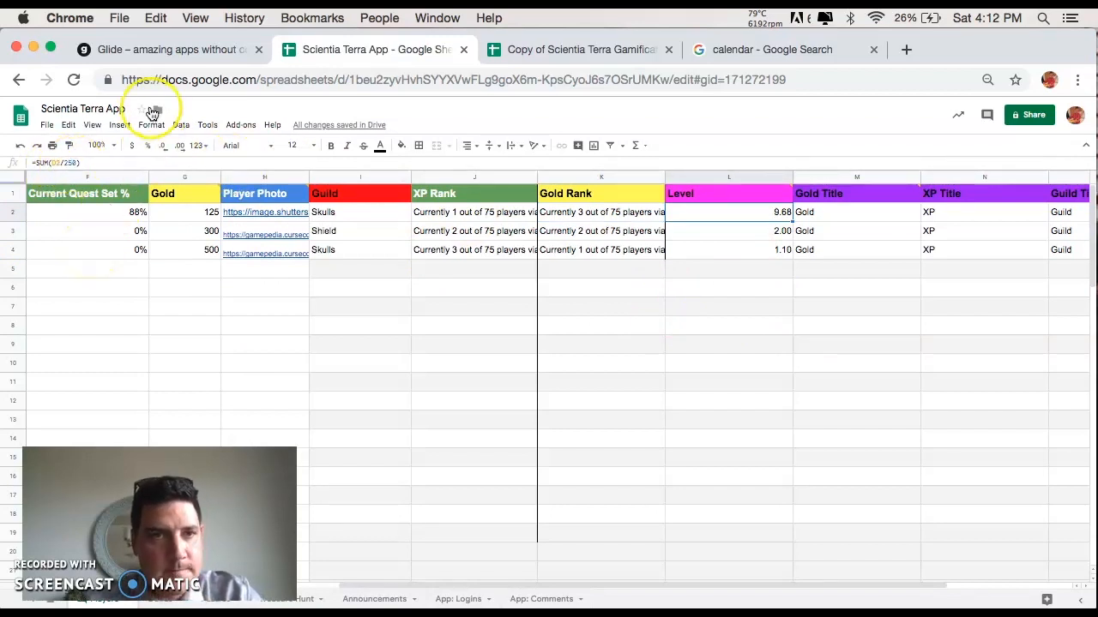
# Open the Guilds screen in Glide and compare its guild names and photos with the Guilds sheet.
pyautogui.click(180, 49)
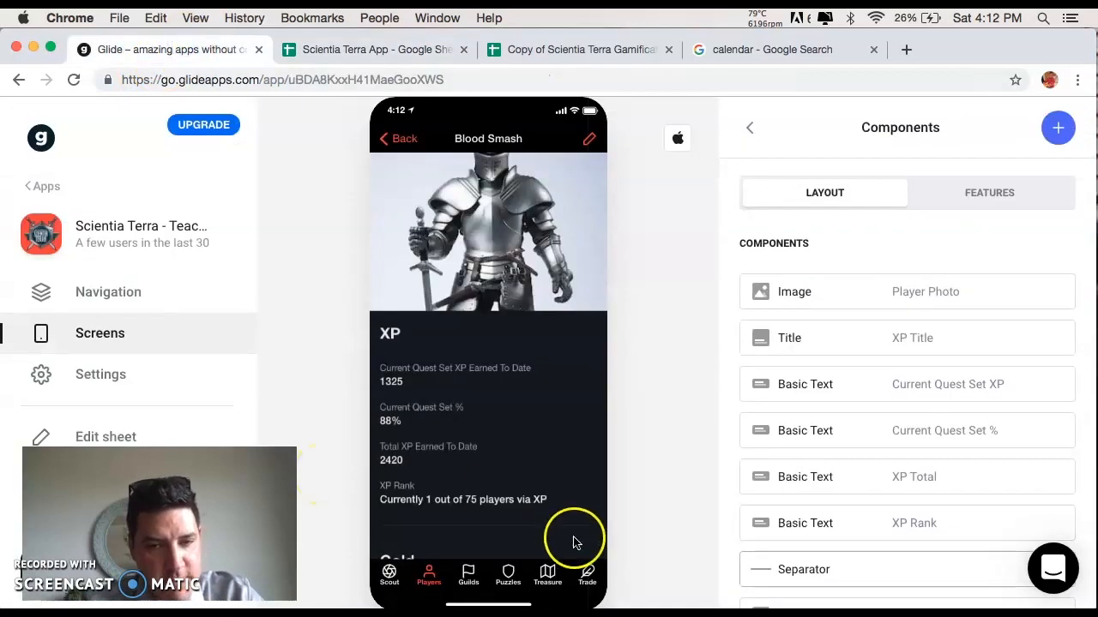
pyautogui.click(477, 576)
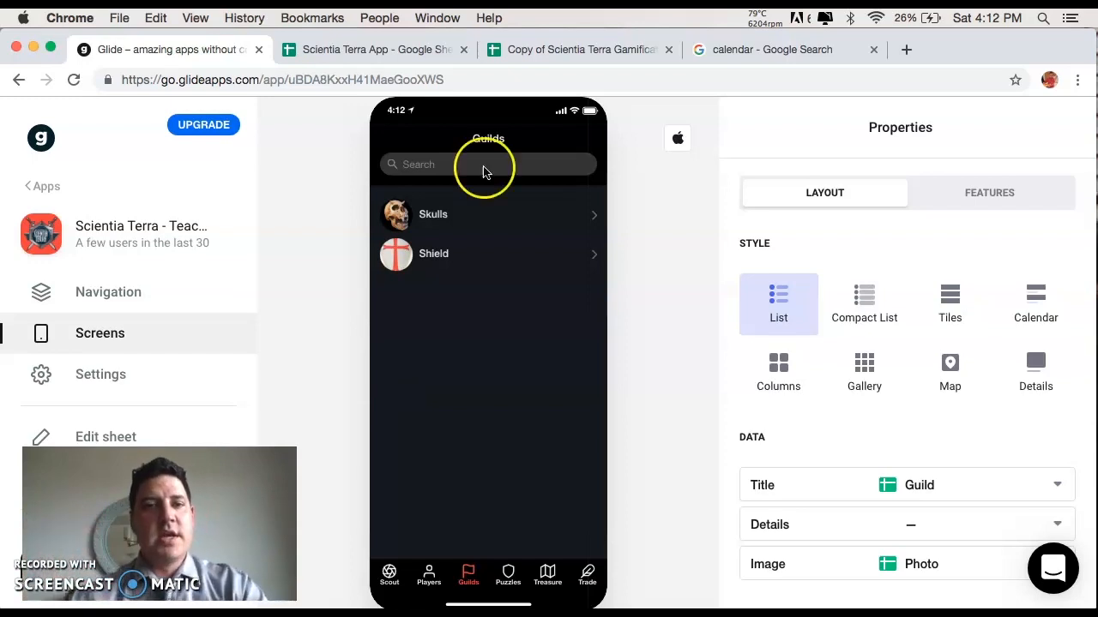
pyautogui.click(363, 43)
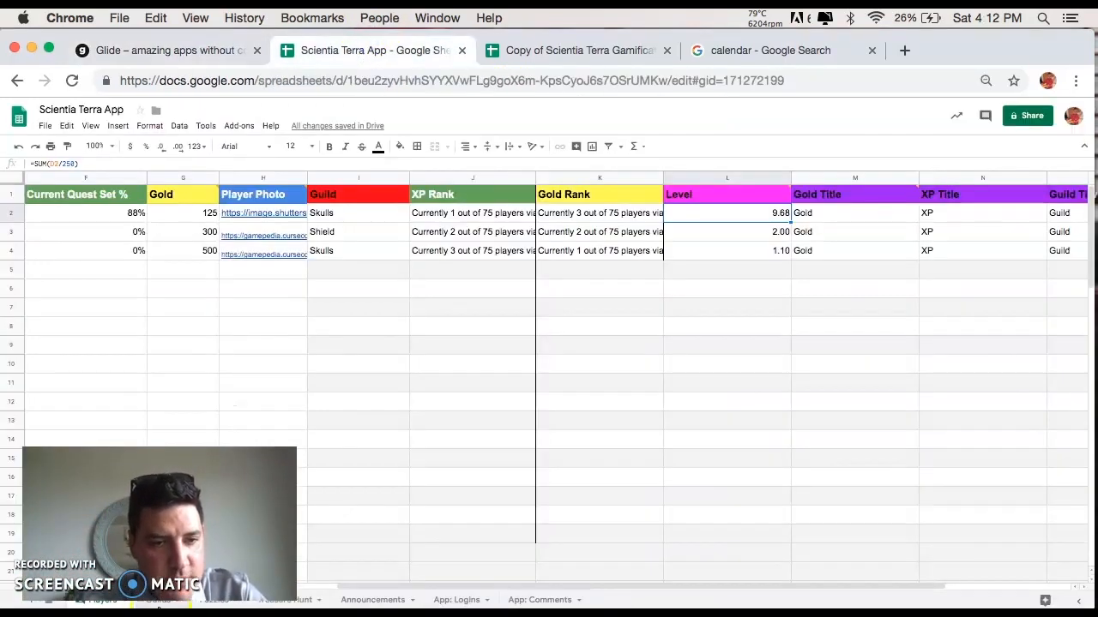
pyautogui.click(159, 602)
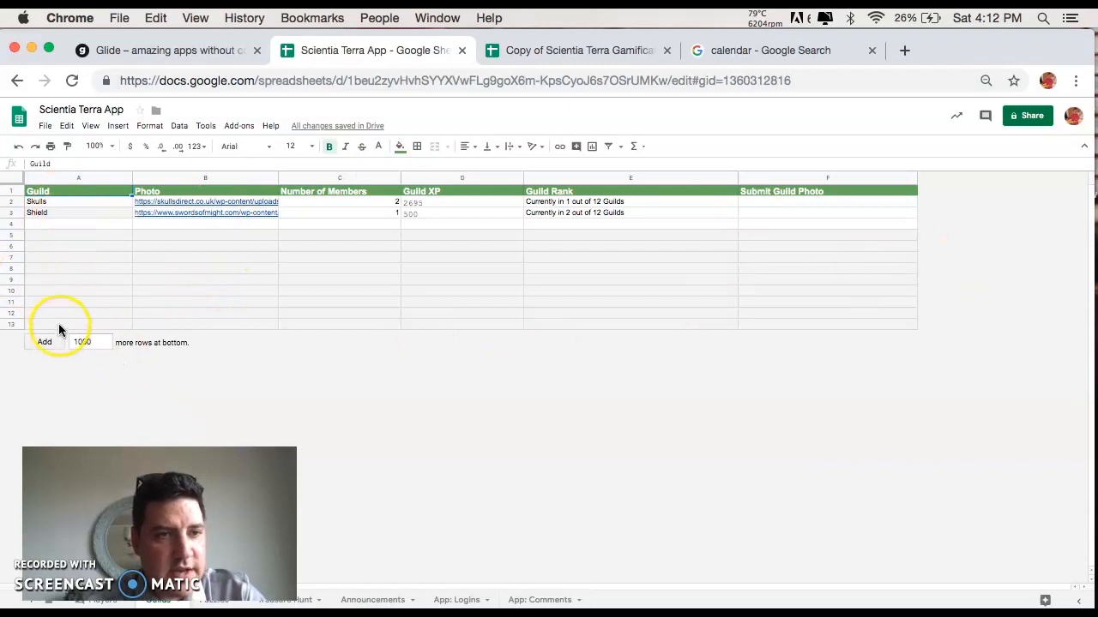
pyautogui.moveTo(169, 206)
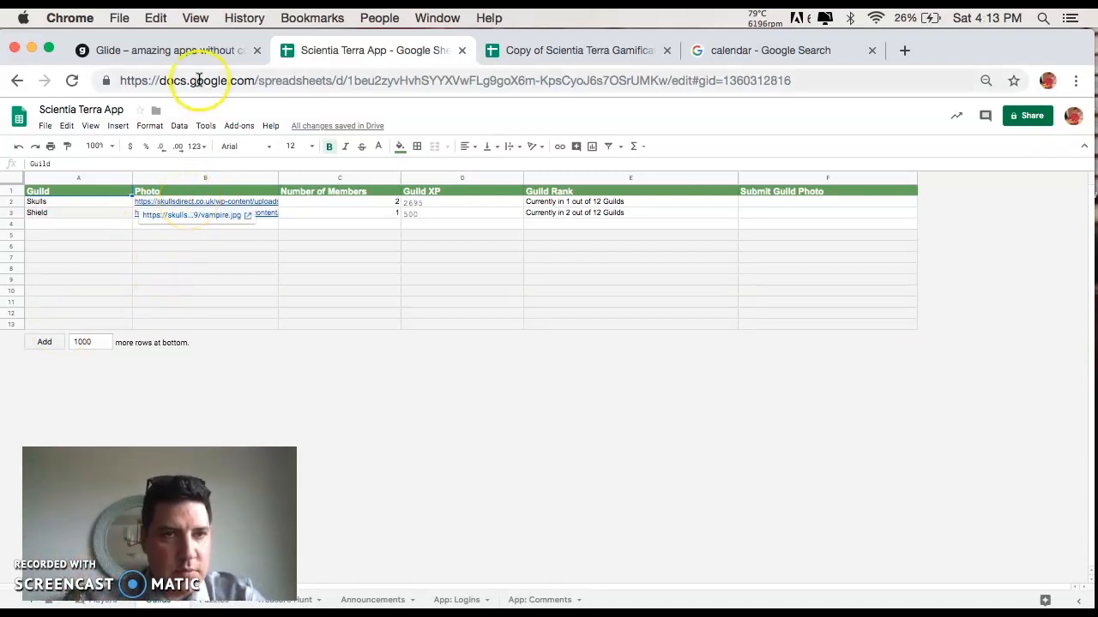
pyautogui.click(184, 52)
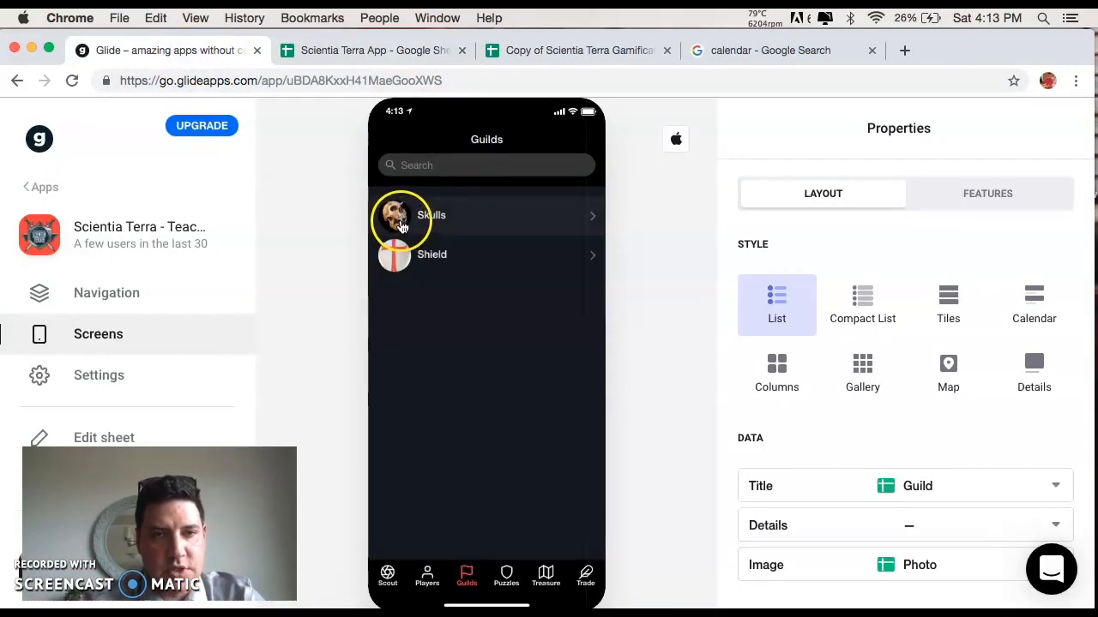
# Return to the Guilds sheet and inspect the Skulls guild's Number of Members, Guild XP and Guild Rank formulas.
pyautogui.click(357, 49)
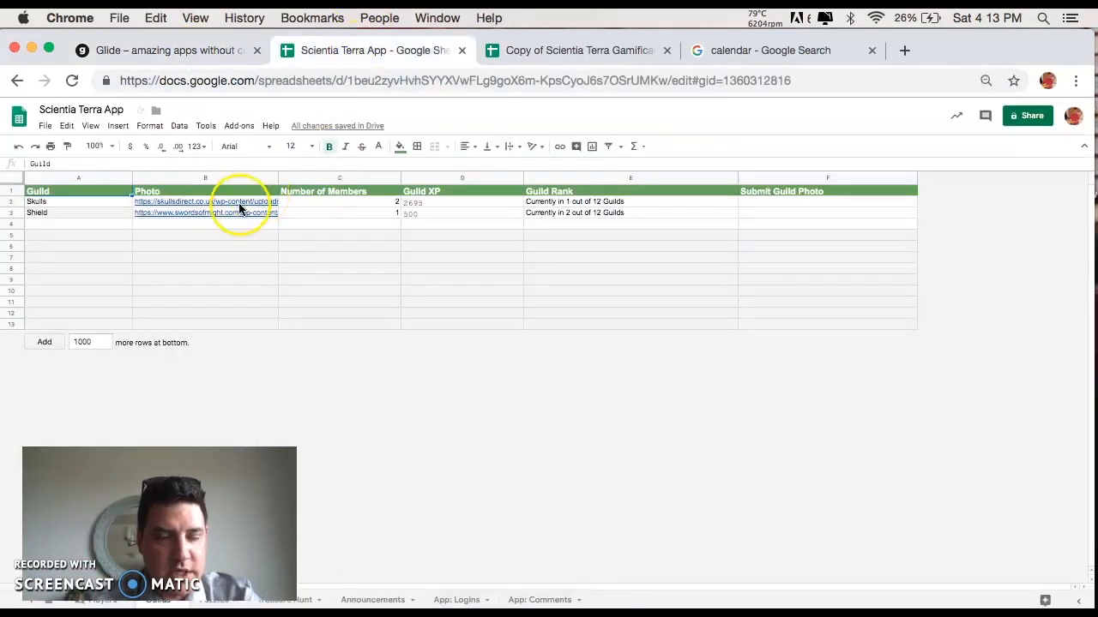
pyautogui.click(362, 205)
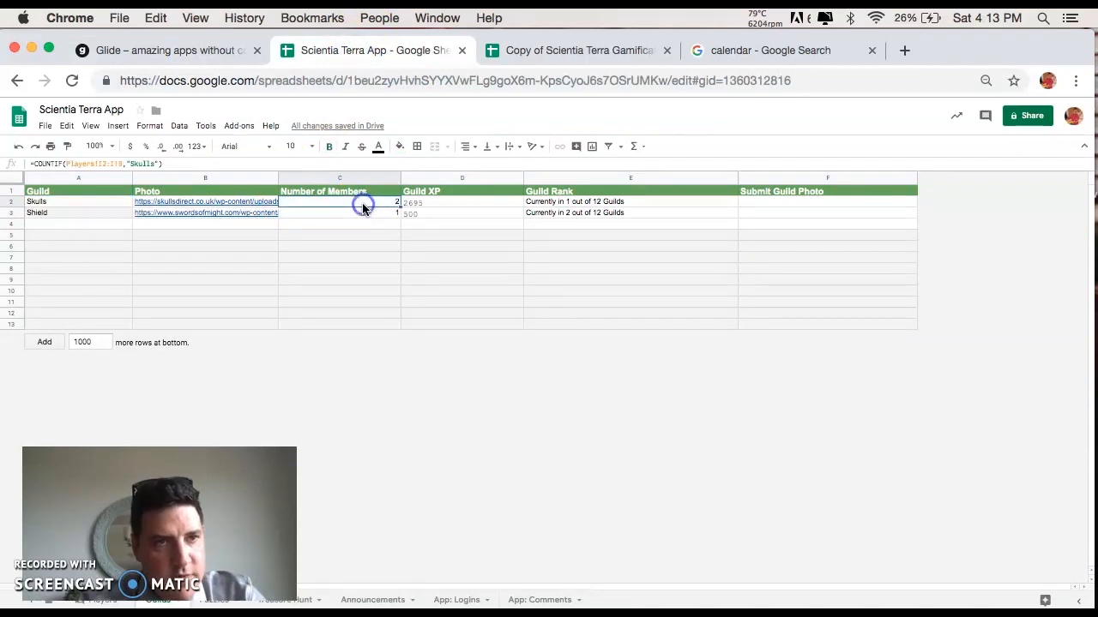
pyautogui.click(447, 204)
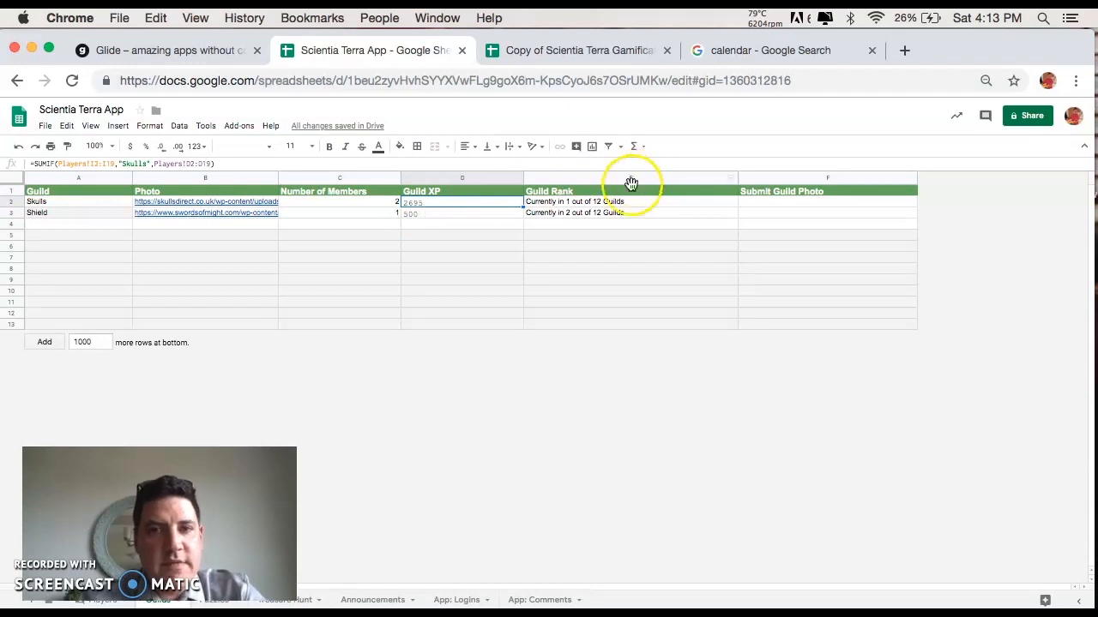
pyautogui.click(601, 206)
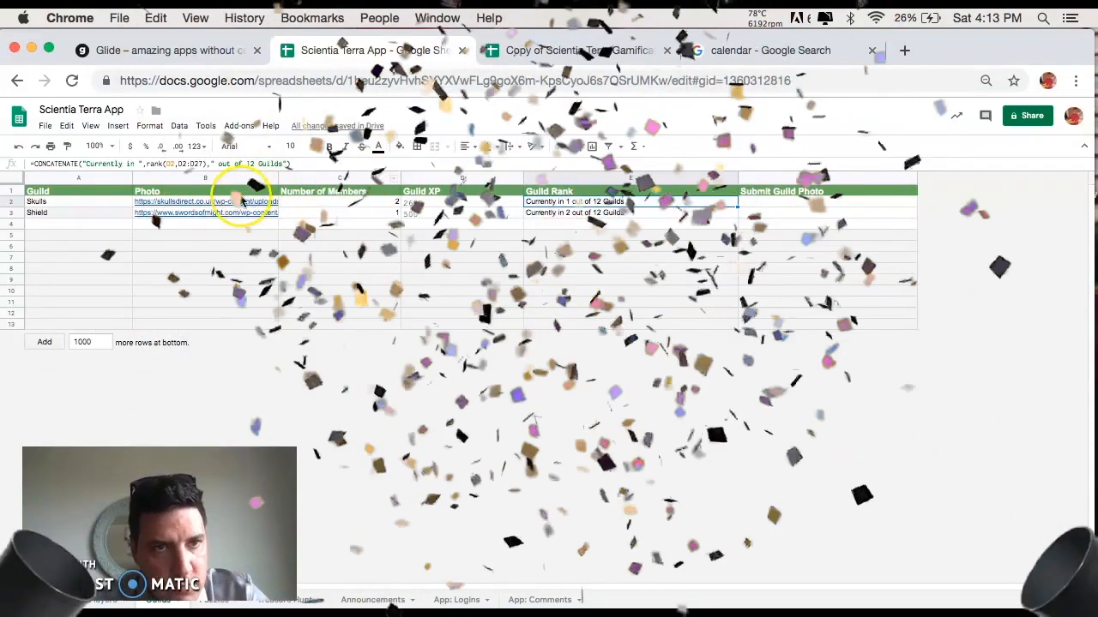
# Compare the Players!I2:I19 range in the Skulls guild's Number of Members formula with the Guild column on the Players sheet.
pyautogui.click(324, 207)
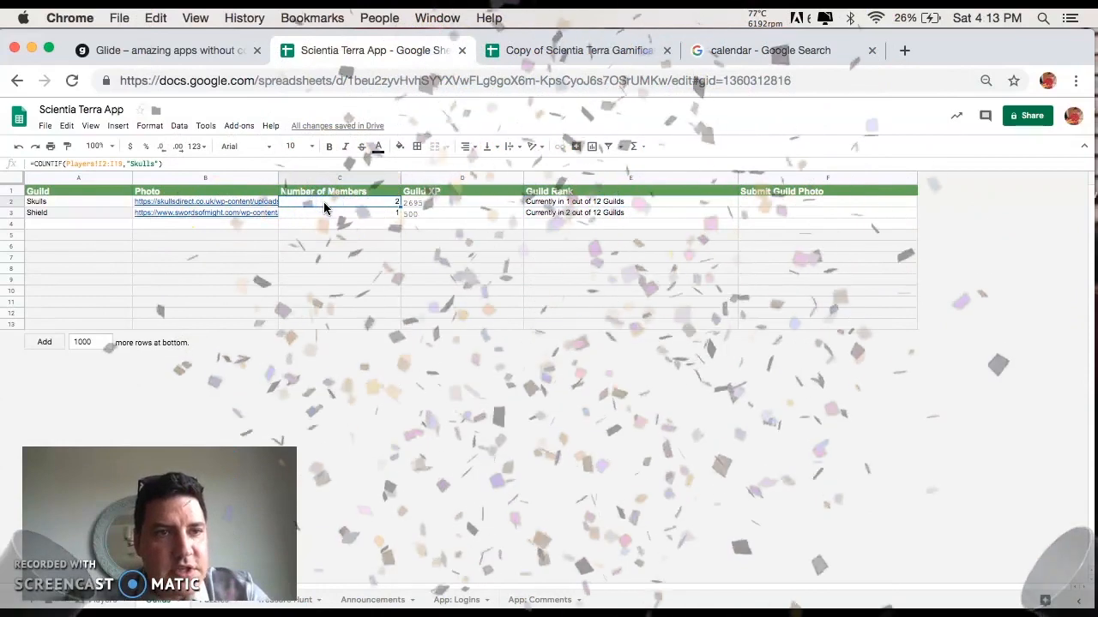
pyautogui.hotkey('alt', 'p')
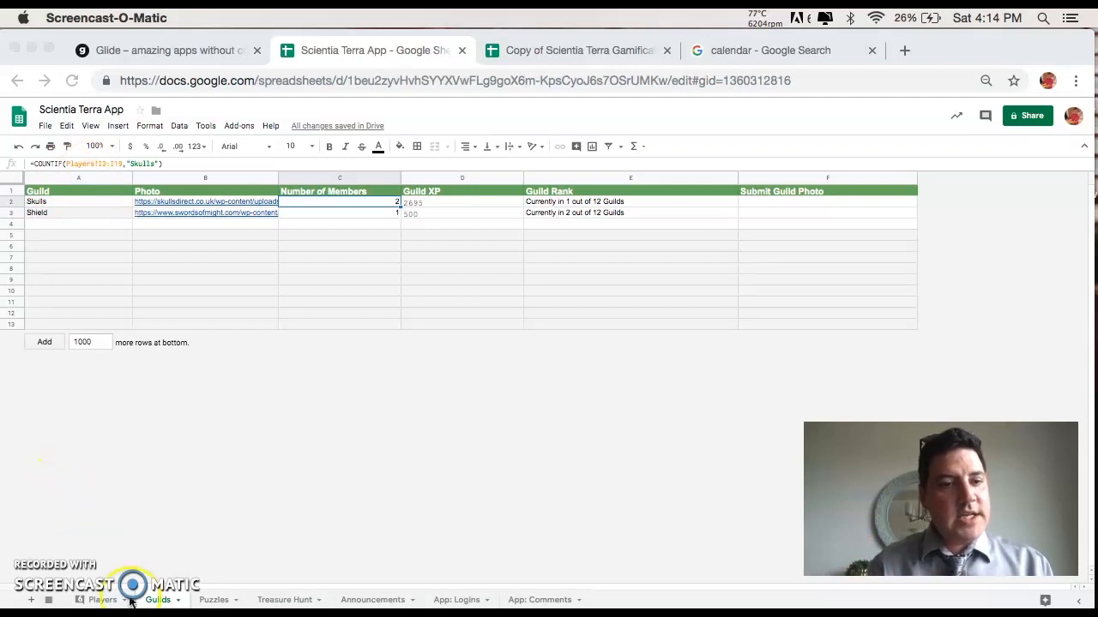
pyautogui.click(105, 601)
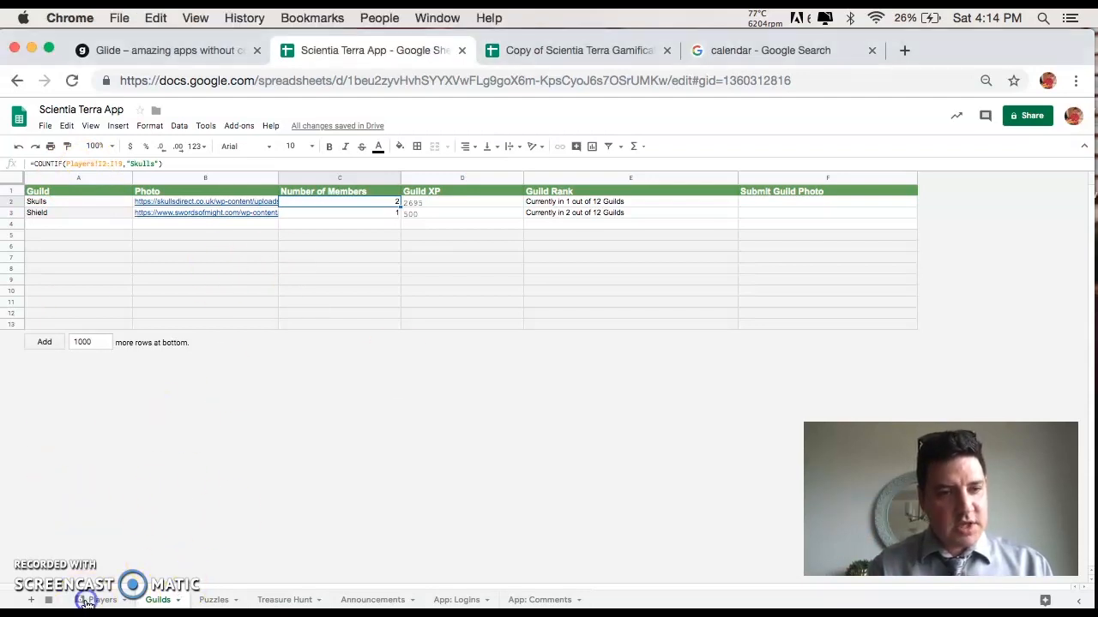
pyautogui.click(105, 600)
pyautogui.click(158, 601)
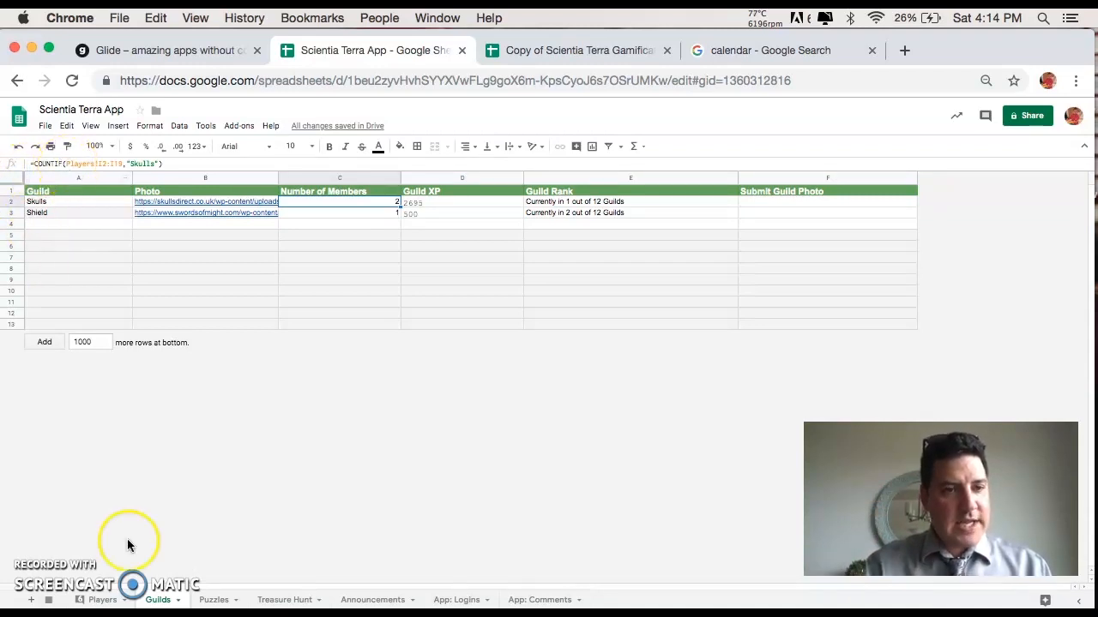
pyautogui.click(102, 600)
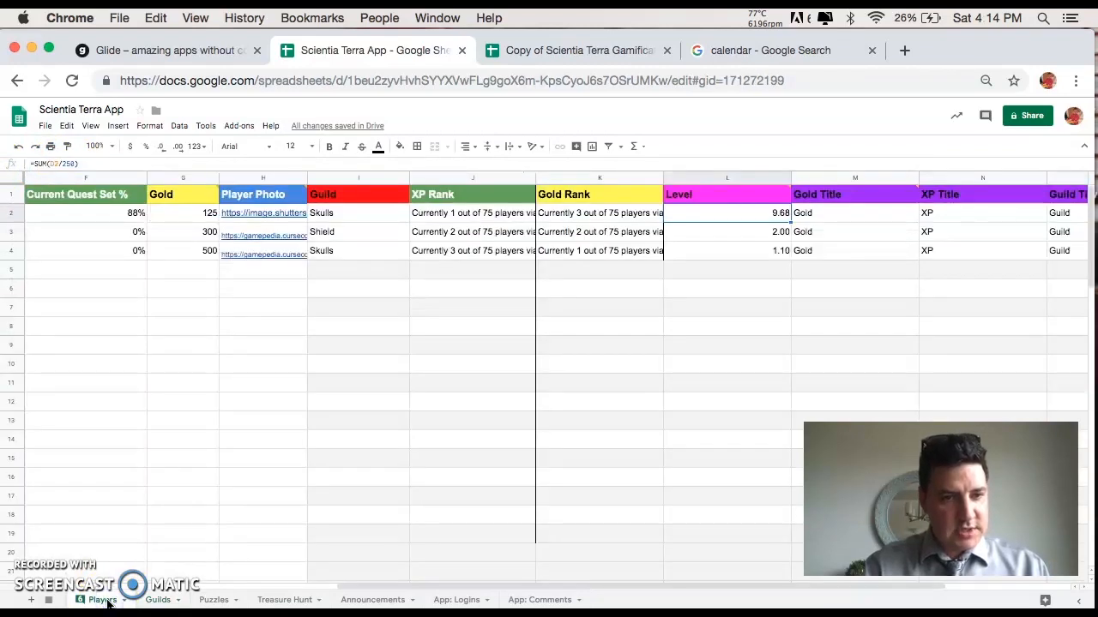
pyautogui.click(157, 600)
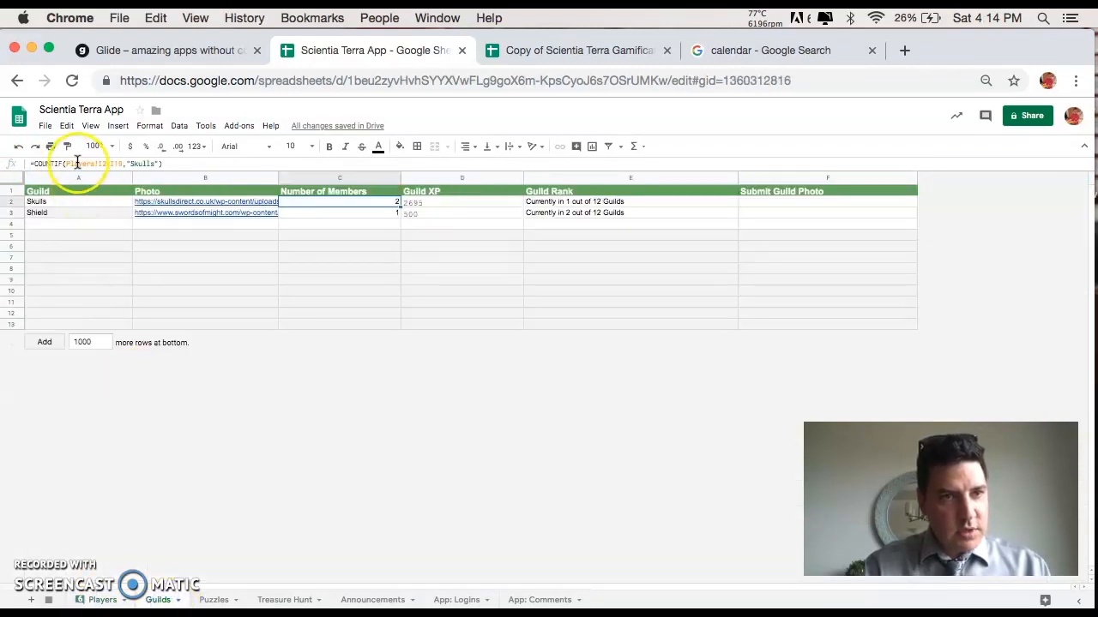
pyautogui.click(72, 164)
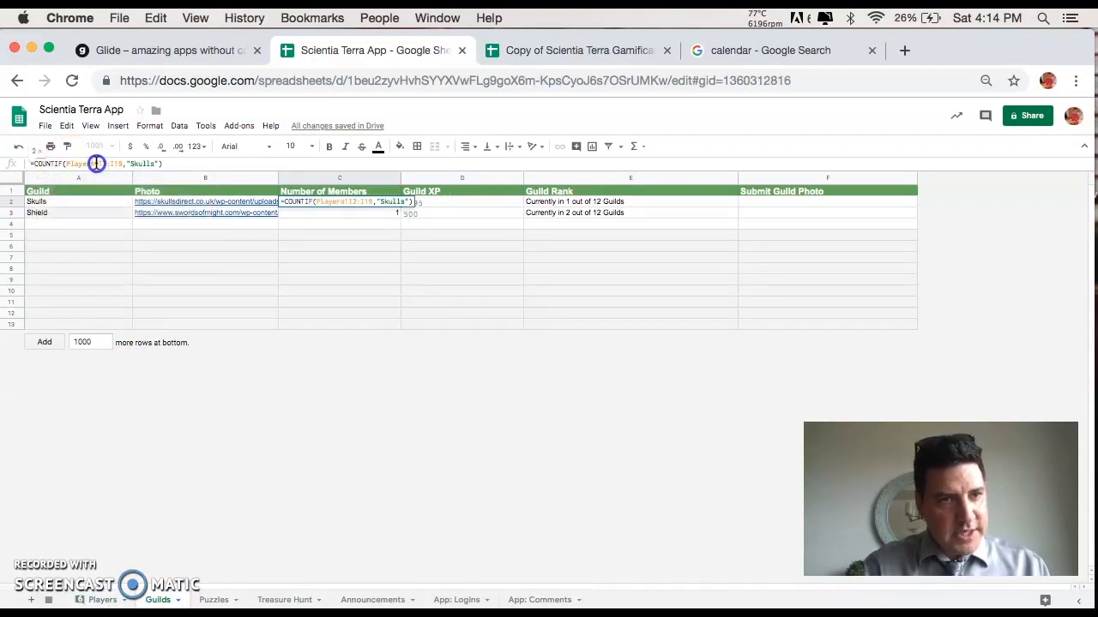
pyautogui.click(255, 449)
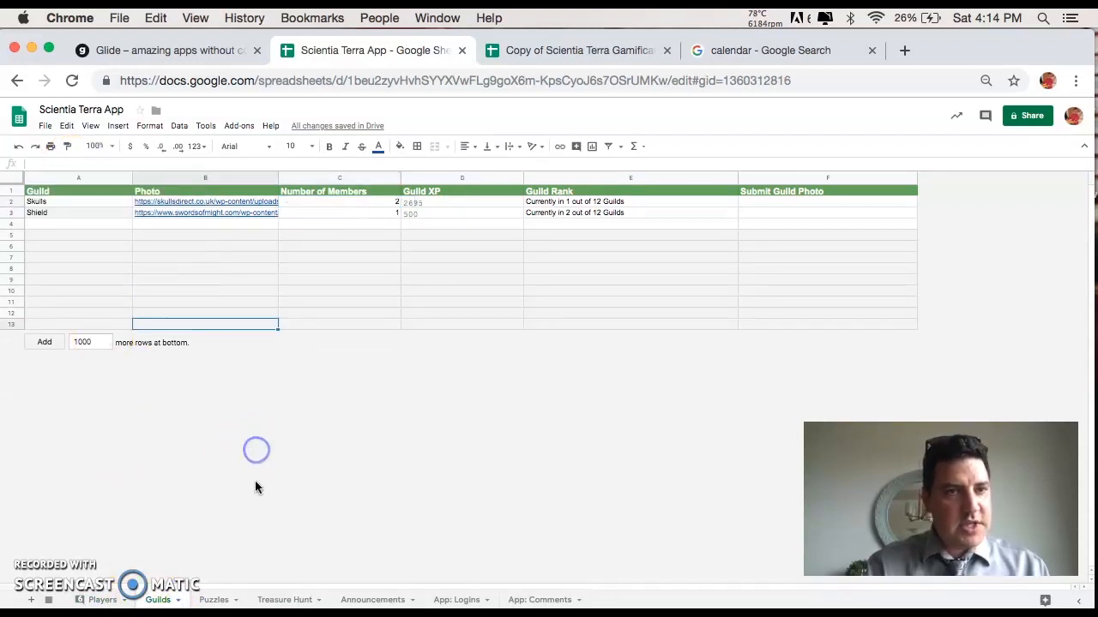
# Check the Players sheet's Guild entries and examine the "Skulls" criterion in the Skulls guild's Number of Members formula.
pyautogui.click(316, 201)
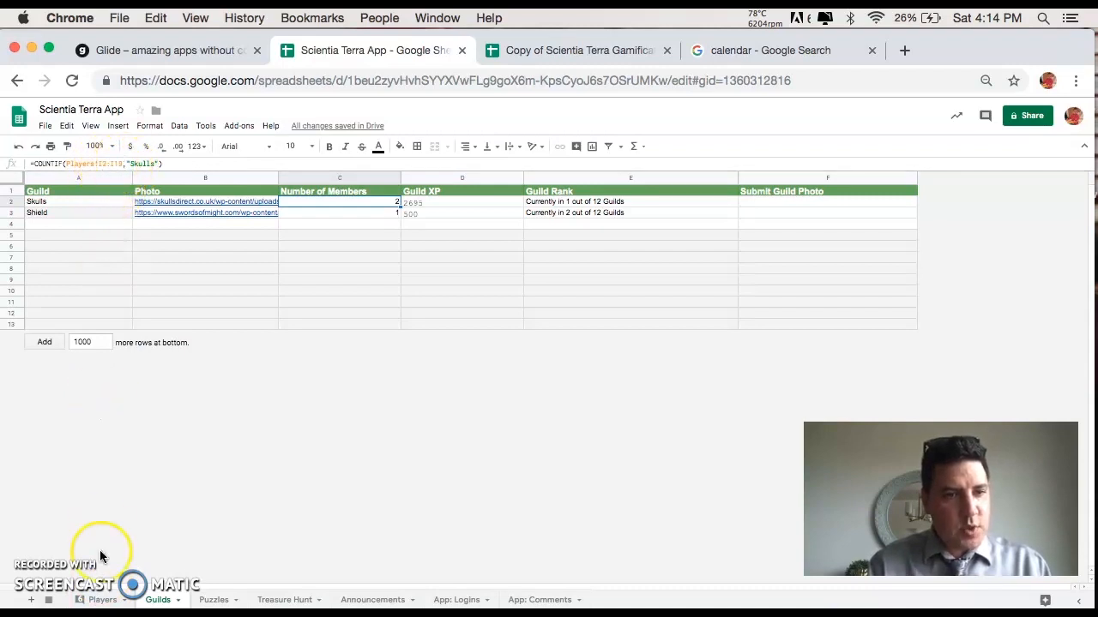
pyautogui.click(102, 599)
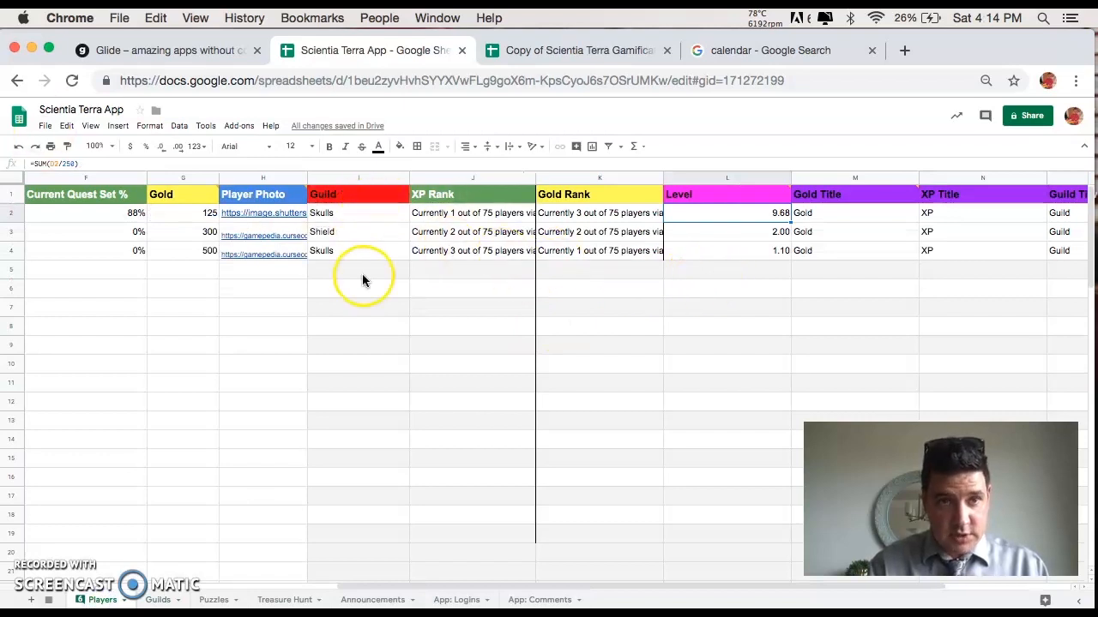
pyautogui.click(158, 600)
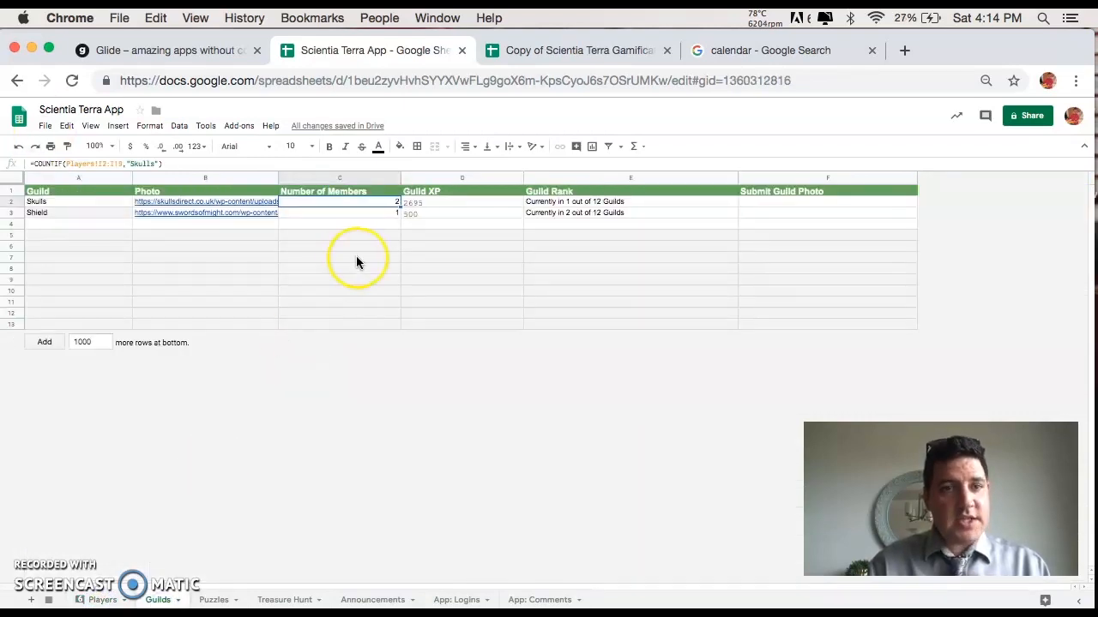
pyautogui.click(142, 163)
pyautogui.doubleClick(142, 164)
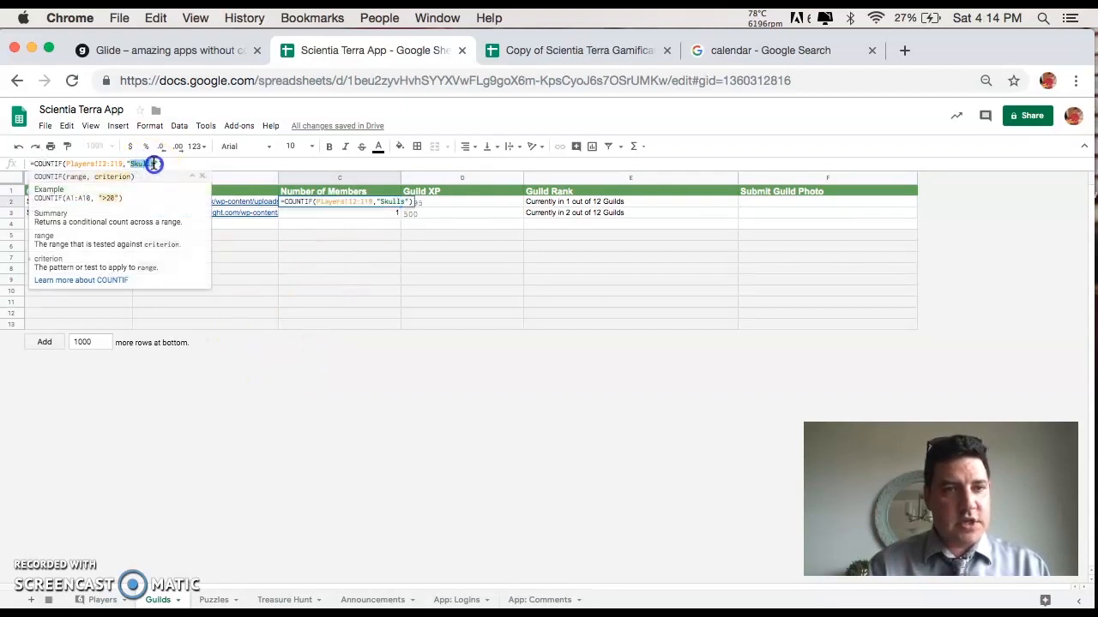
pyautogui.click(290, 342)
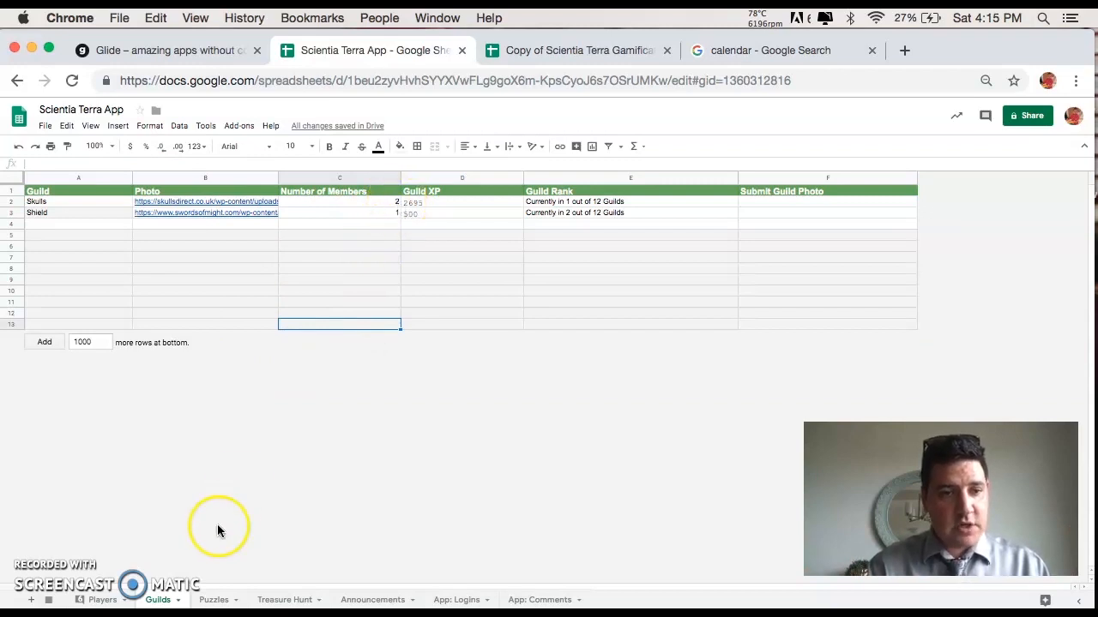
# Review the guild assignments on the Players sheet once more, then recheck the COUNTIF formula for the Skulls guild.
pyautogui.click(99, 600)
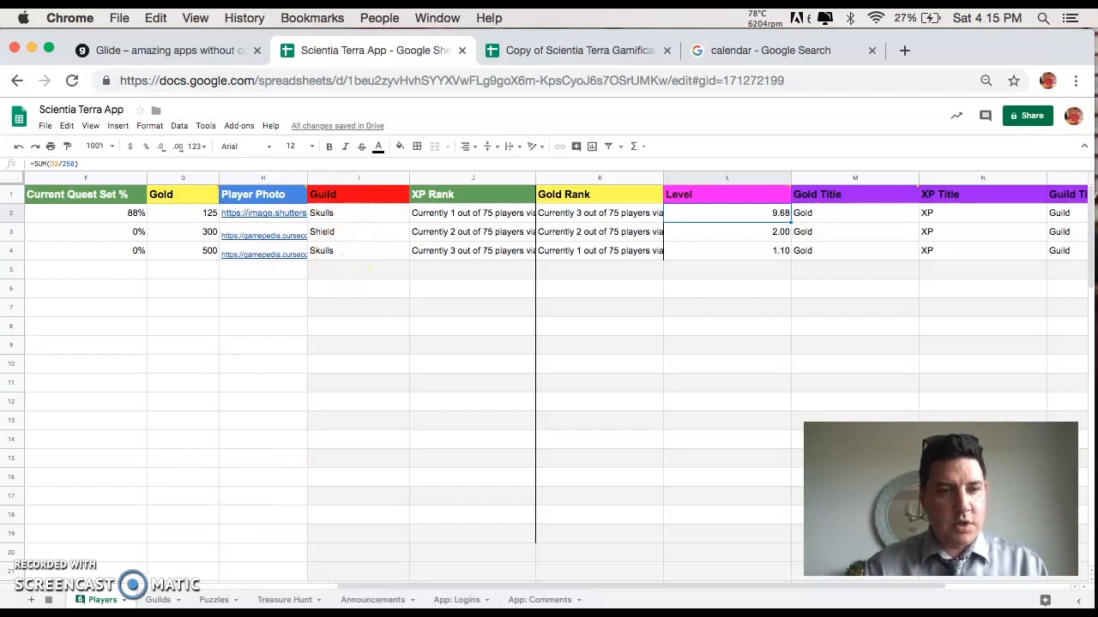
pyautogui.click(158, 600)
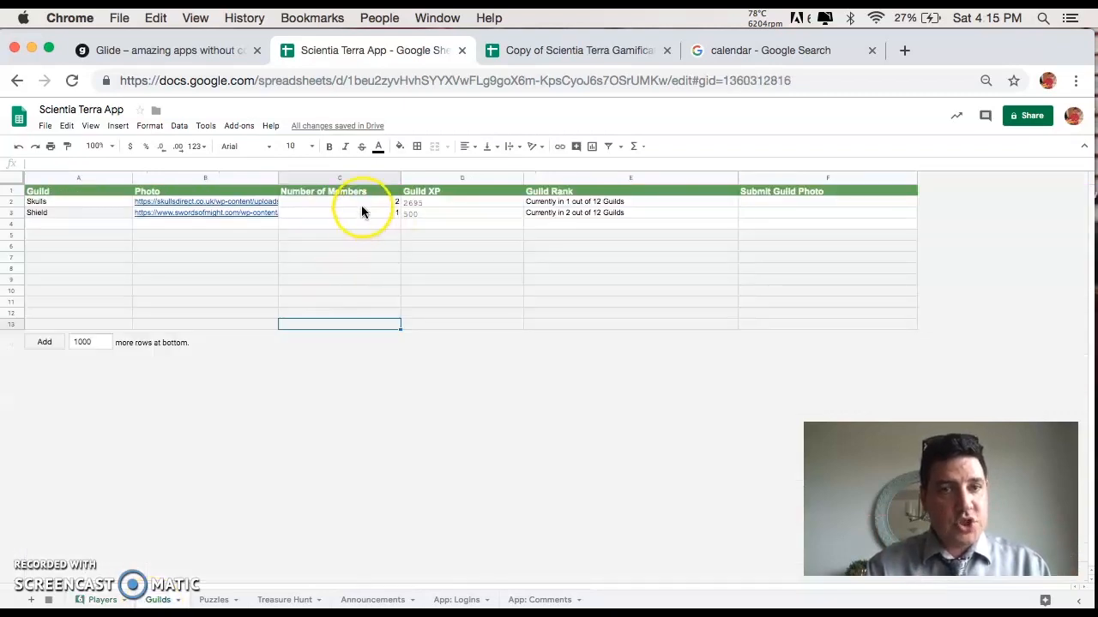
pyautogui.click(324, 203)
pyautogui.click(144, 164)
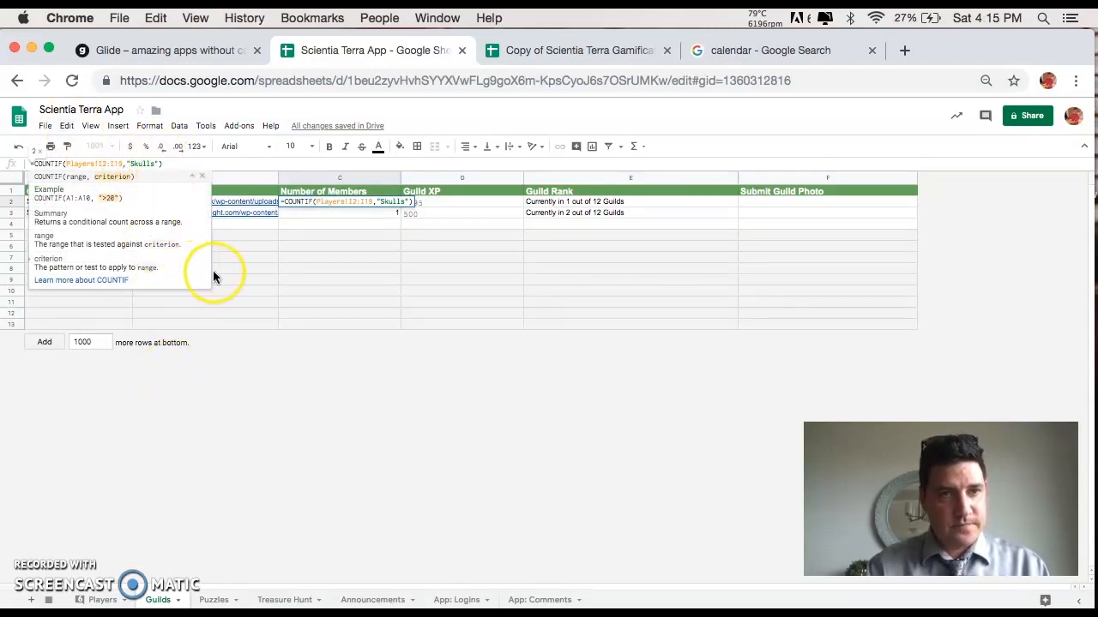
pyautogui.click(434, 355)
# Inspect the Skulls guild's Guild XP SUMIF formula and compare its ranges with the Guild and XP Total columns on the Players sheet.
pyautogui.click(429, 202)
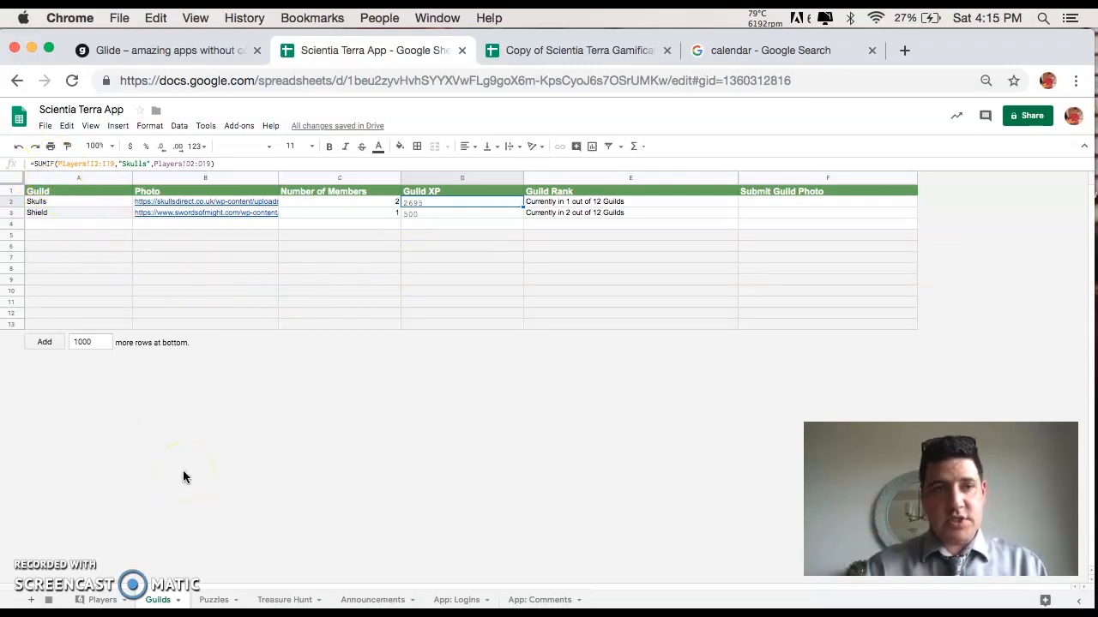
pyautogui.click(133, 164)
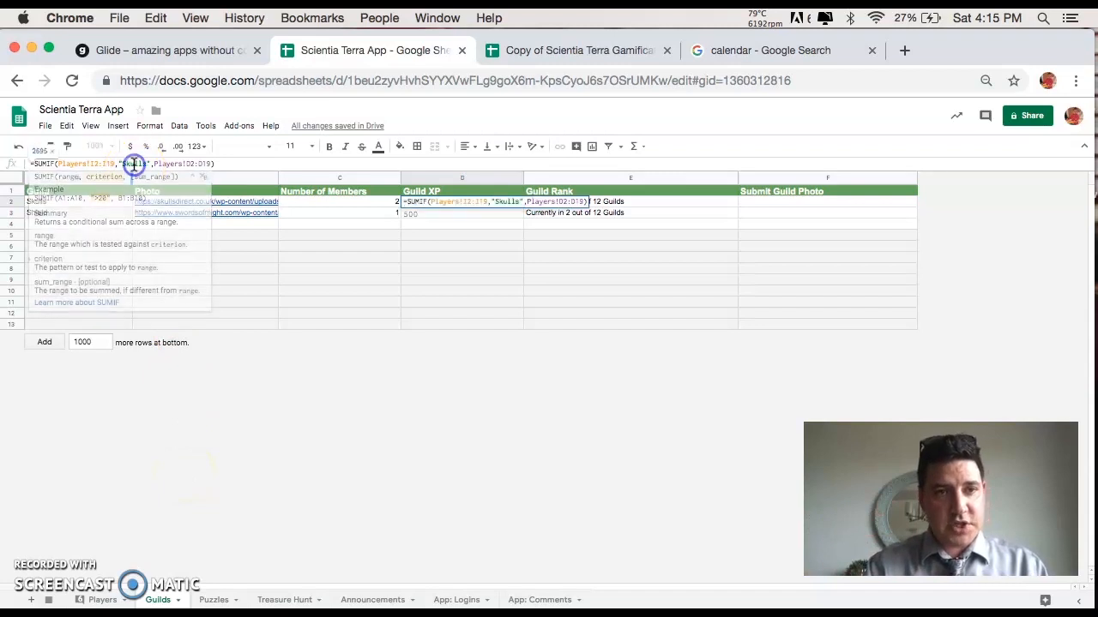
pyautogui.click(102, 602)
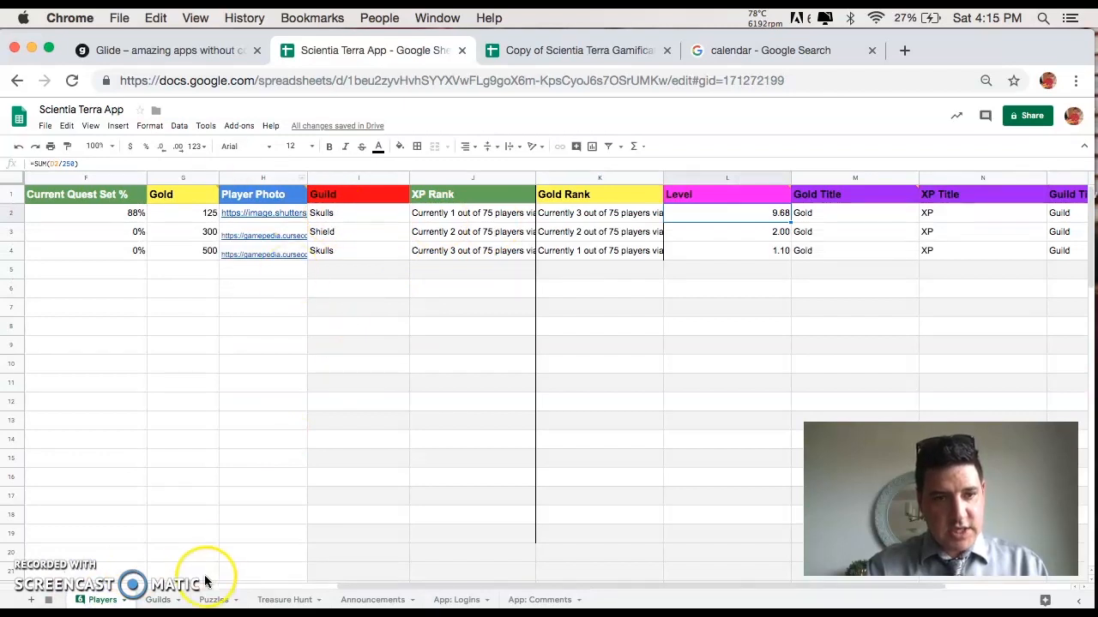
pyautogui.click(159, 599)
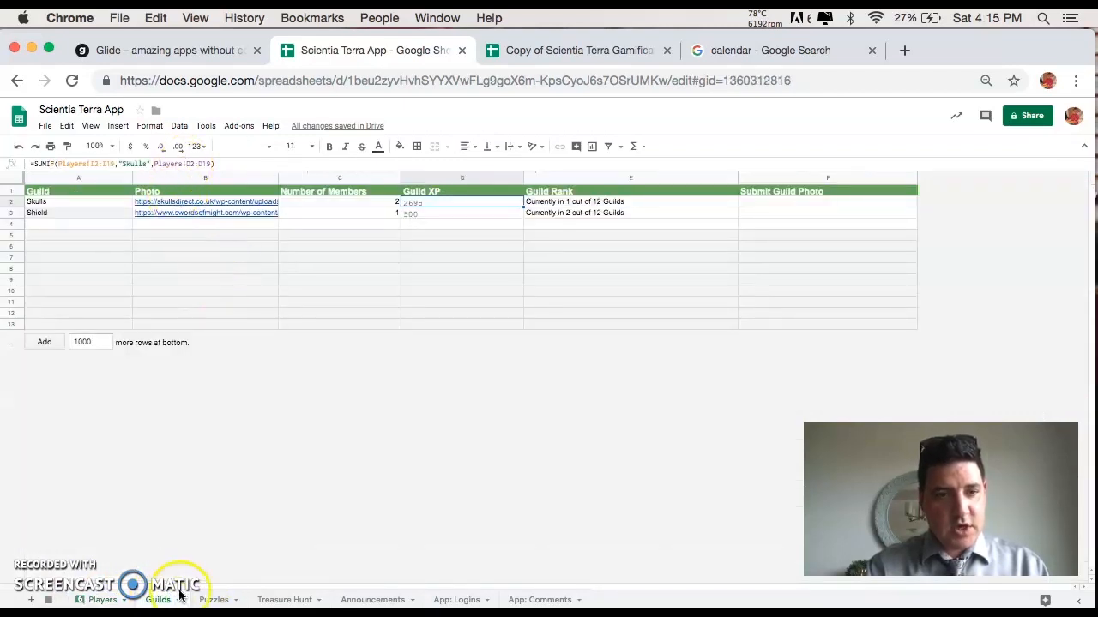
pyautogui.click(99, 599)
pyautogui.hscroll(2, 227, 347)
pyautogui.hscroll(-6, 226, 346)
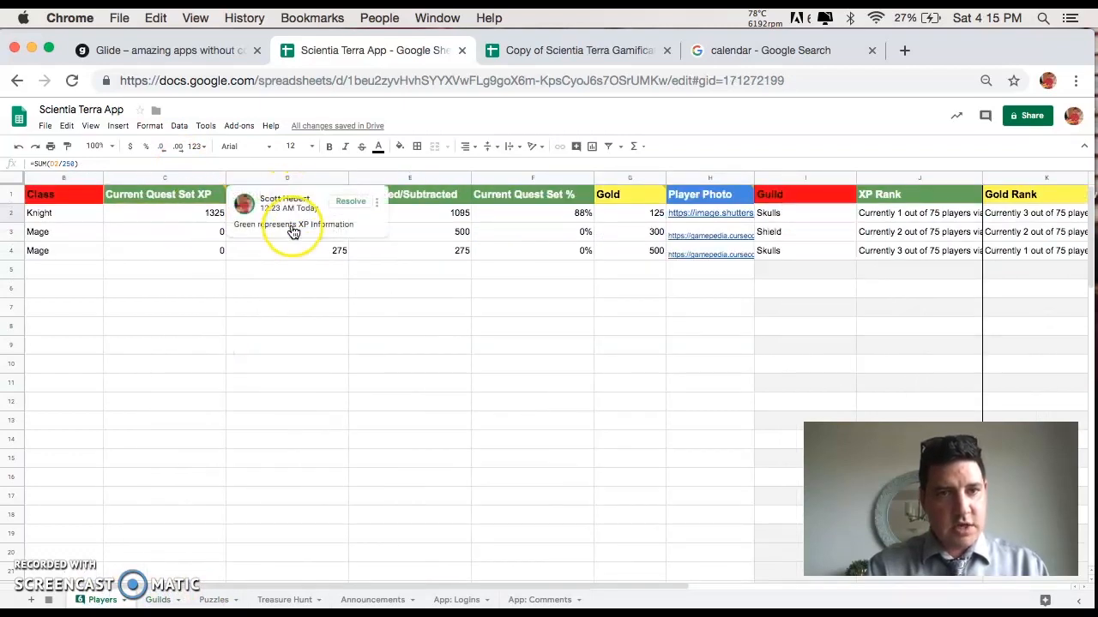
pyautogui.click(159, 599)
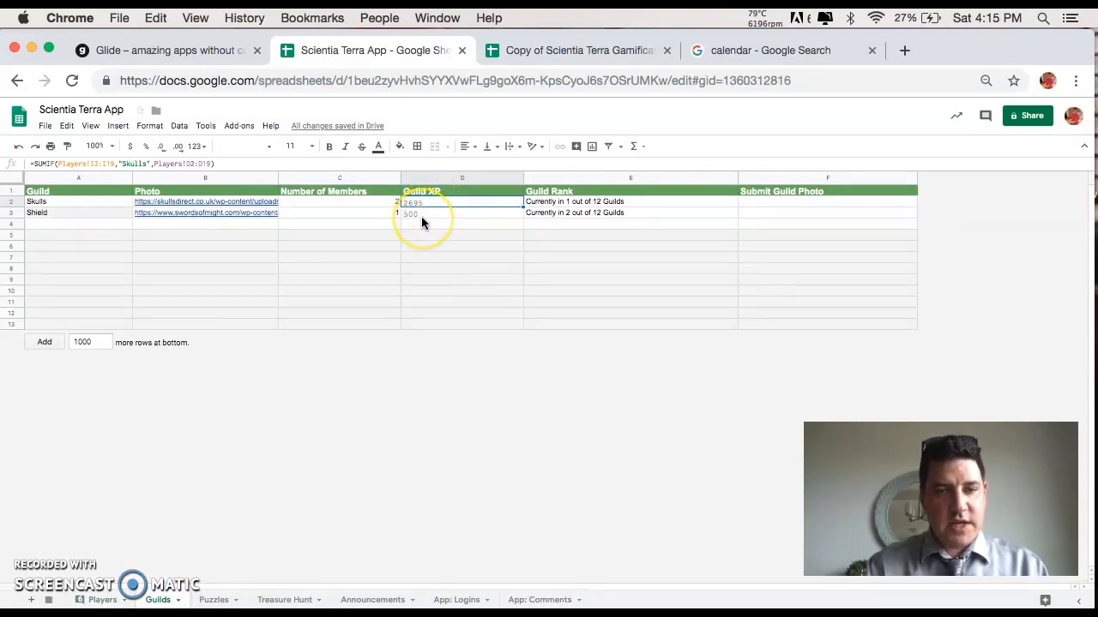
# Inspect the Guild Rank formula, then switch to Glide and review the Skulls guild's detail screen.
pyautogui.click(549, 203)
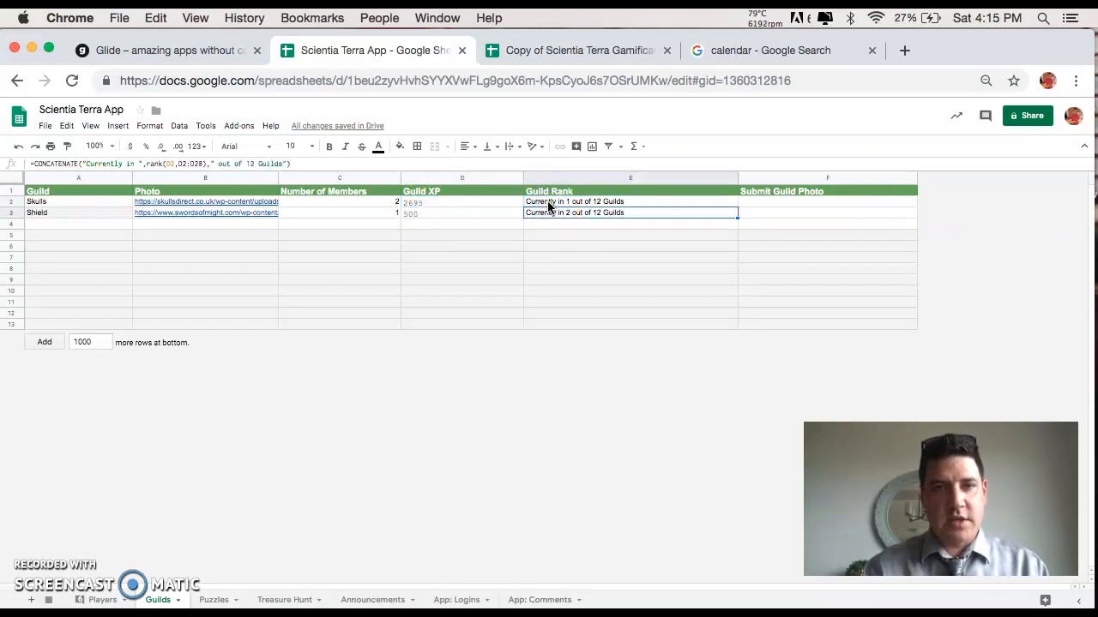
pyautogui.click(176, 50)
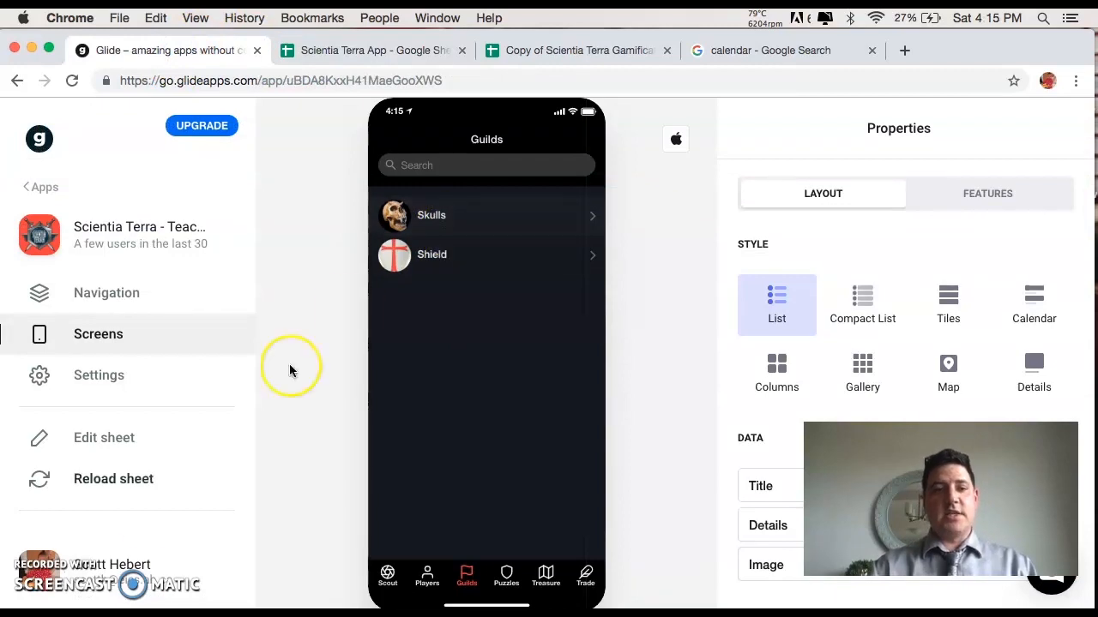
pyautogui.click(445, 228)
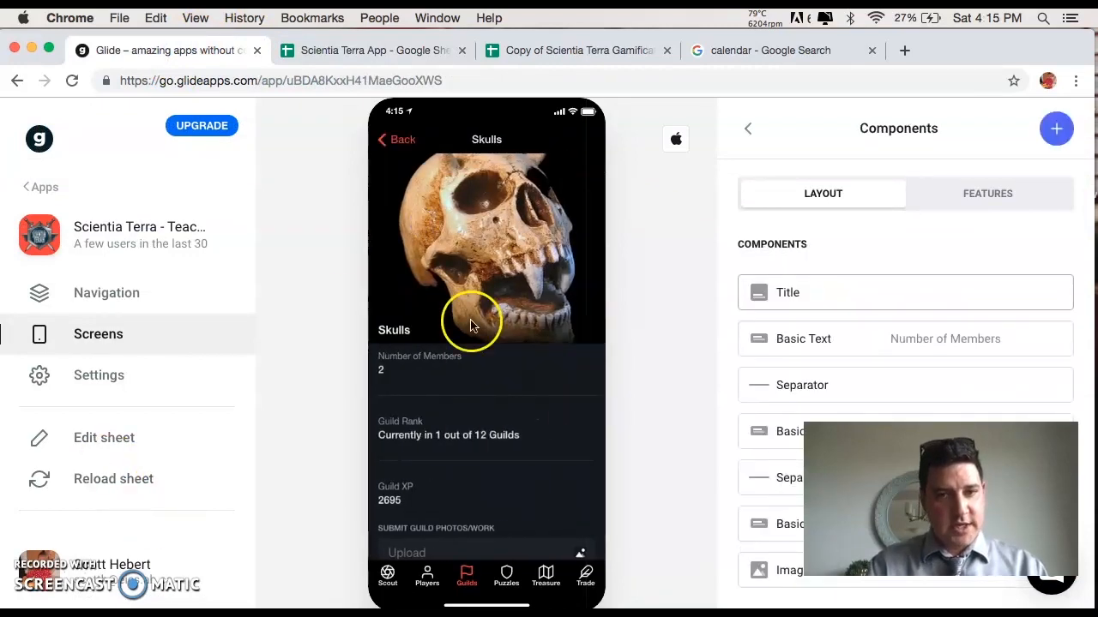
pyautogui.click(867, 549)
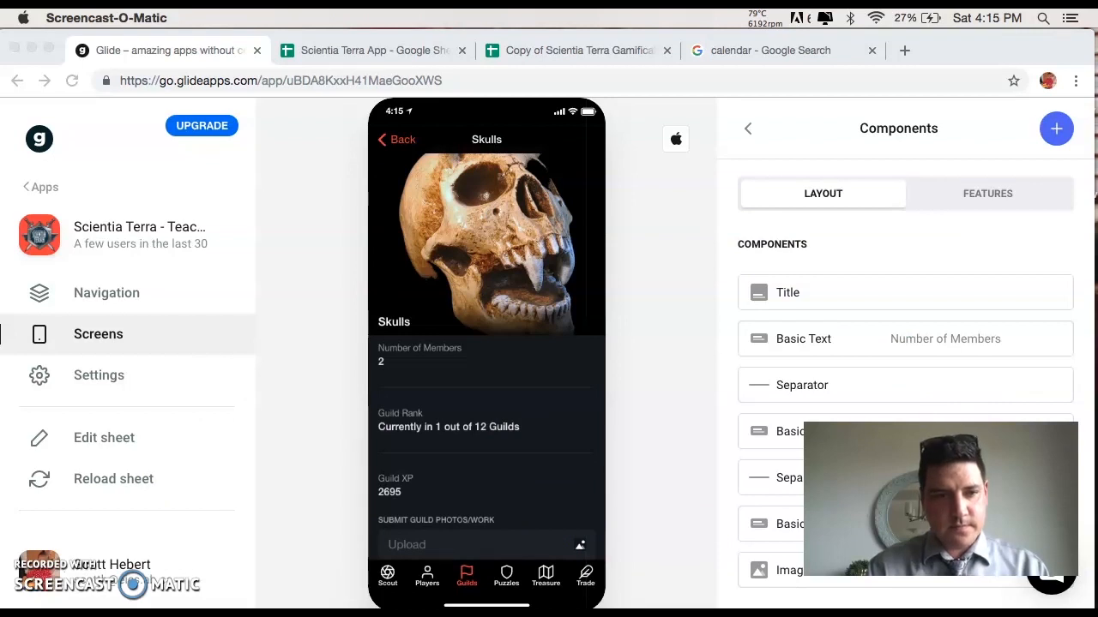
pyautogui.moveTo(866, 549); pyautogui.dragTo(82, 557)
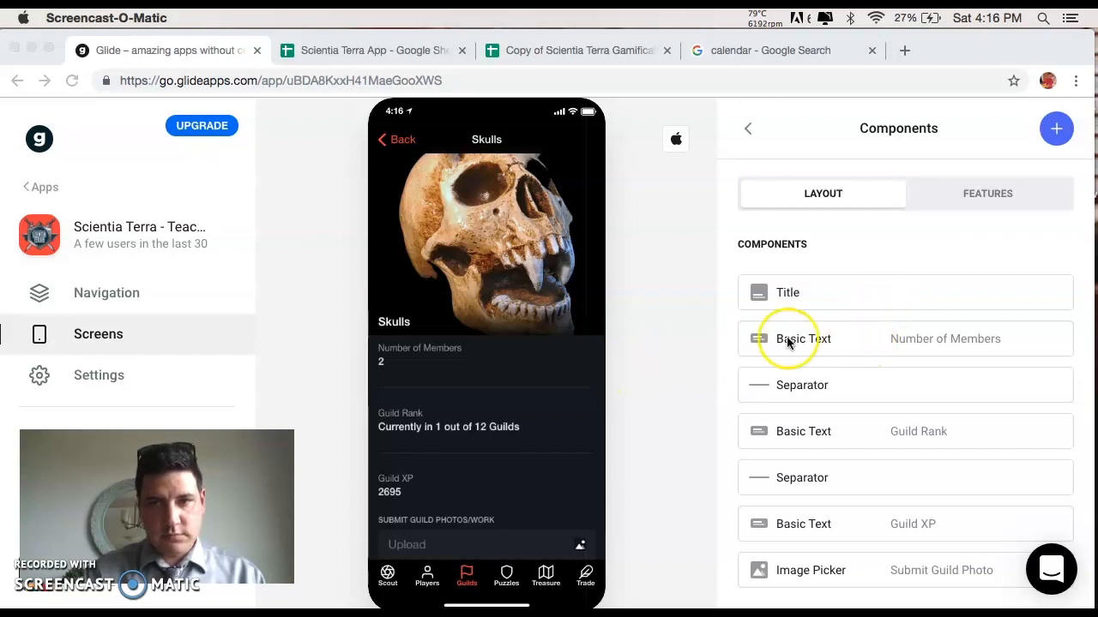
pyautogui.click(650, 411)
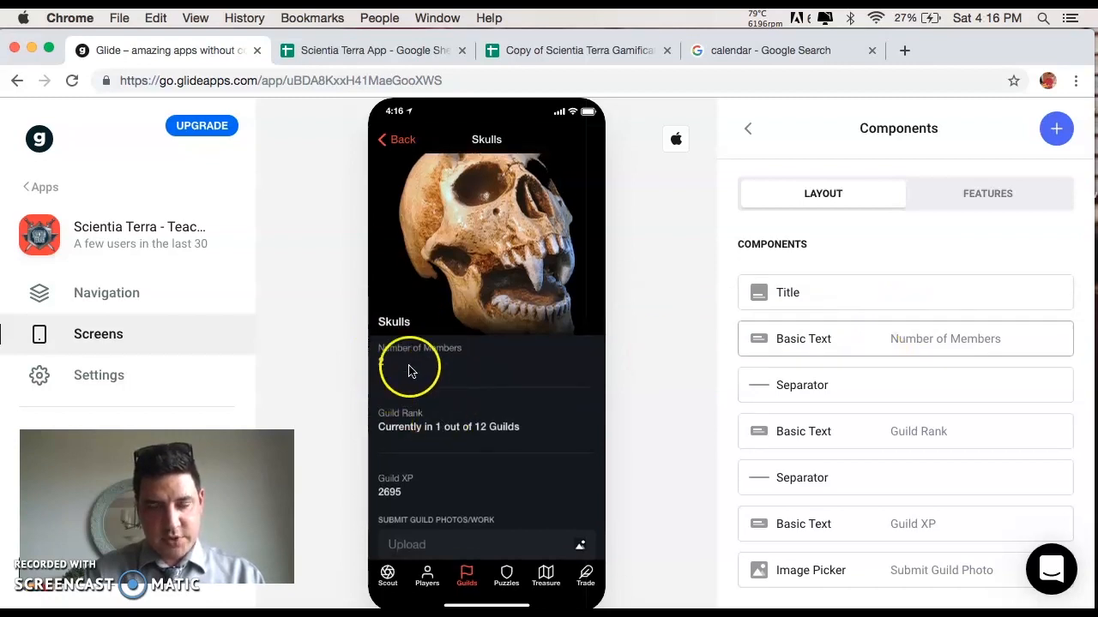
# Append a run of extra "s" letters to the label of the Number of Members text component.
pyautogui.click(966, 343)
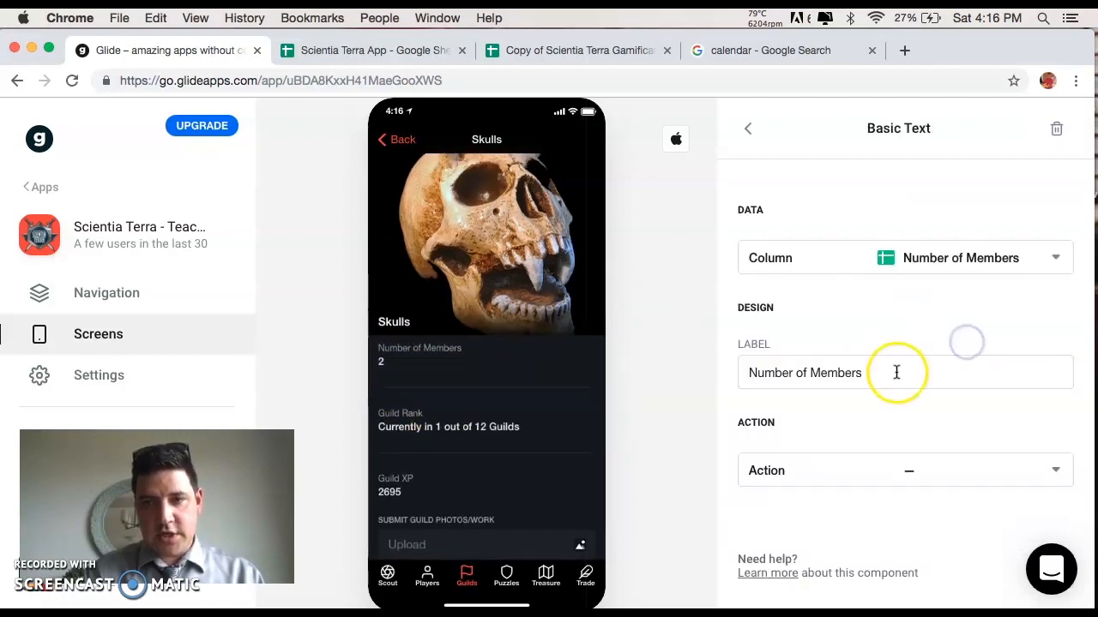
pyautogui.moveTo(897, 372); pyautogui.dragTo(718, 375)
pyautogui.click(720, 377)
pyautogui.click(897, 369)
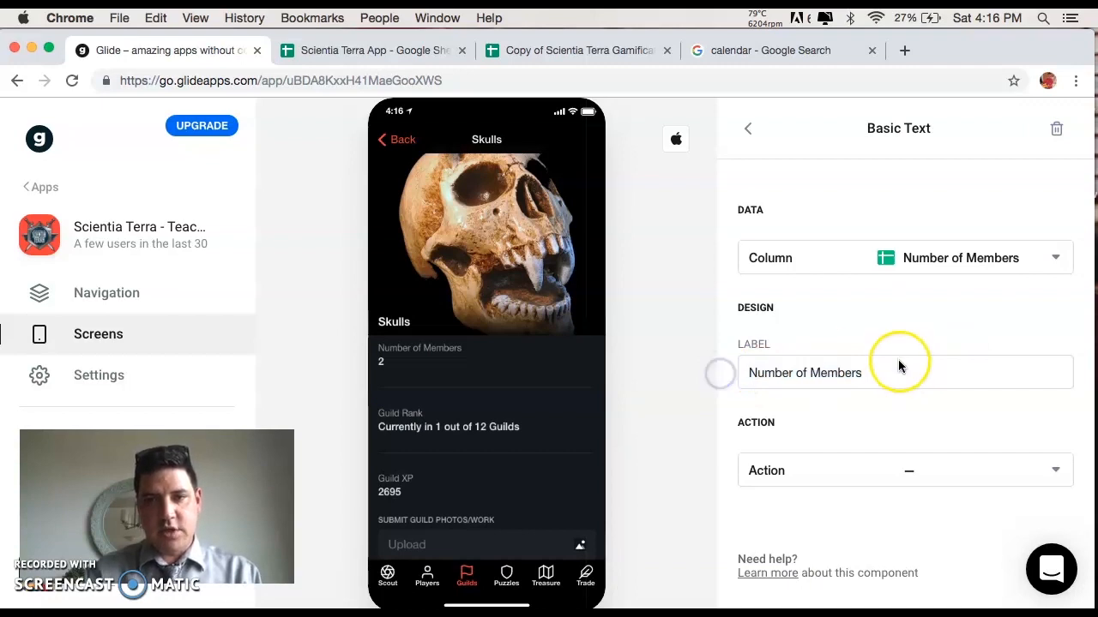
pyautogui.write('sssssssss')
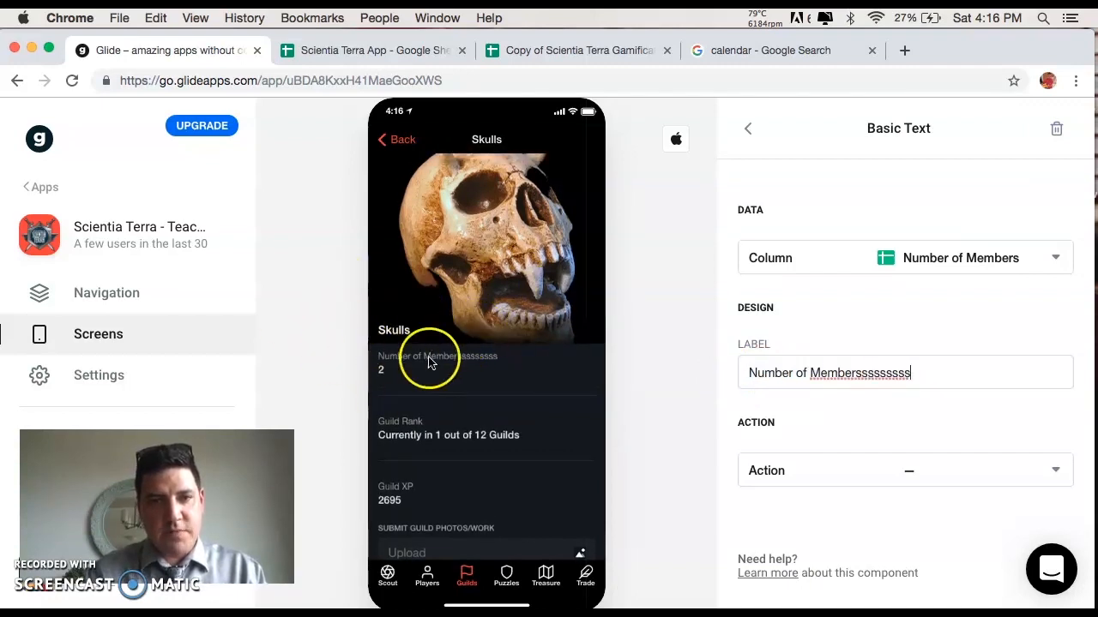
# Remove the extra letters from the text component's label so it reads "Number of Members".
pyautogui.moveTo(915, 380); pyautogui.dragTo(862, 380)
pyautogui.click(863, 379)
pyautogui.press('BackSpace')
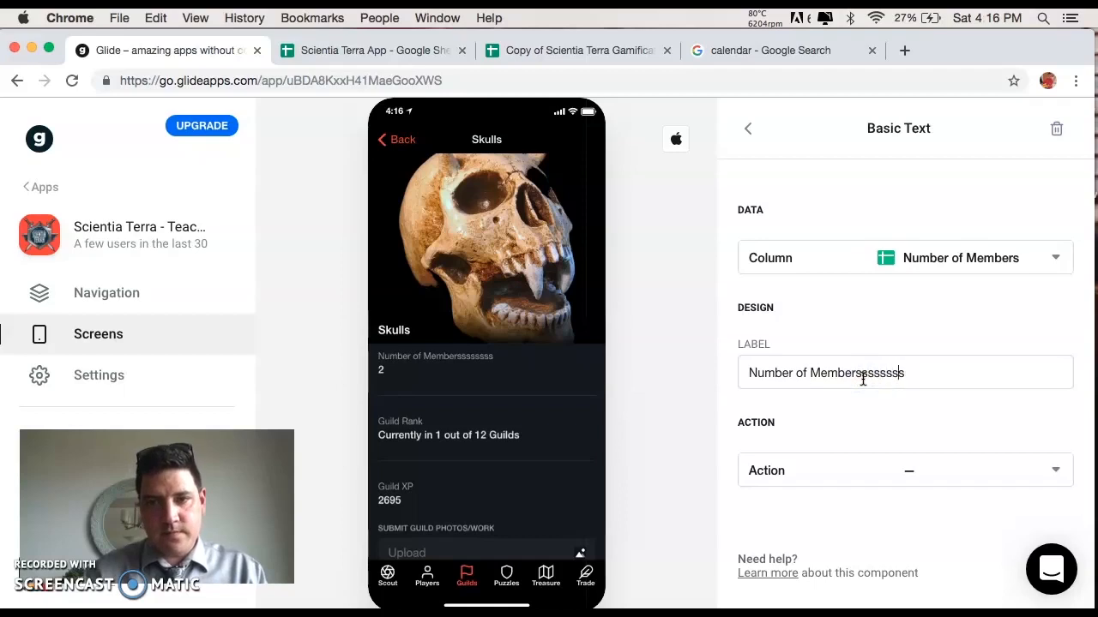
pyautogui.press('BackSpace')
pyautogui.press('BackSpace')
pyautogui.press('BackSpace')
pyautogui.press('BackSpace')
pyautogui.press('BackSpace')
pyautogui.press('BackSpace')
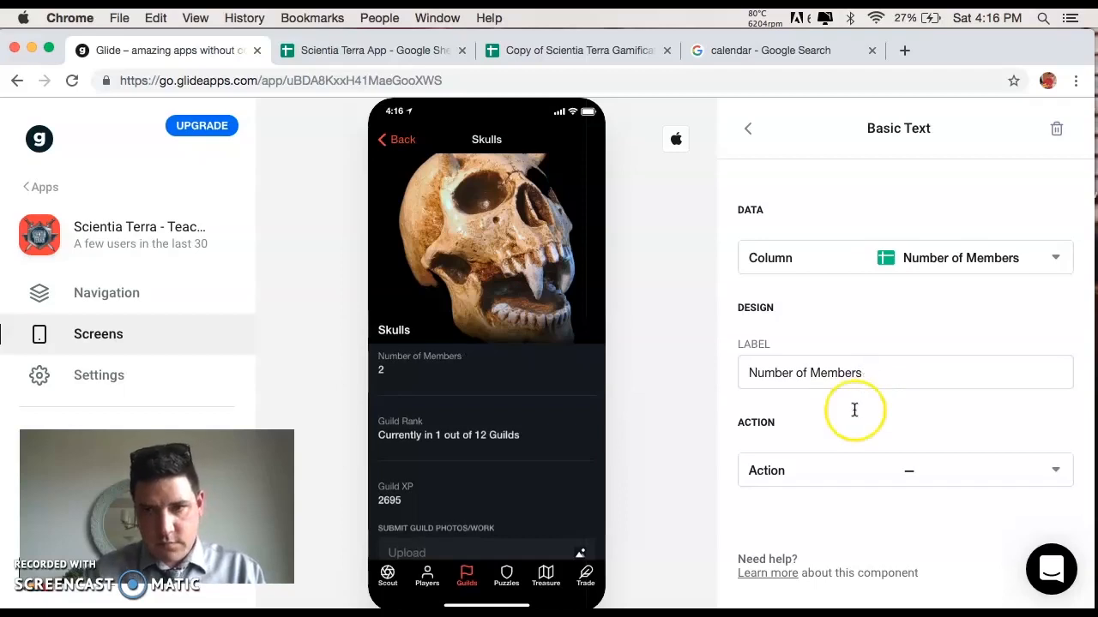
# Check the Number of Members component's data column setting, then return to the Skulls screen's component list.
pyautogui.click(903, 262)
pyautogui.click(905, 261)
pyautogui.click(747, 128)
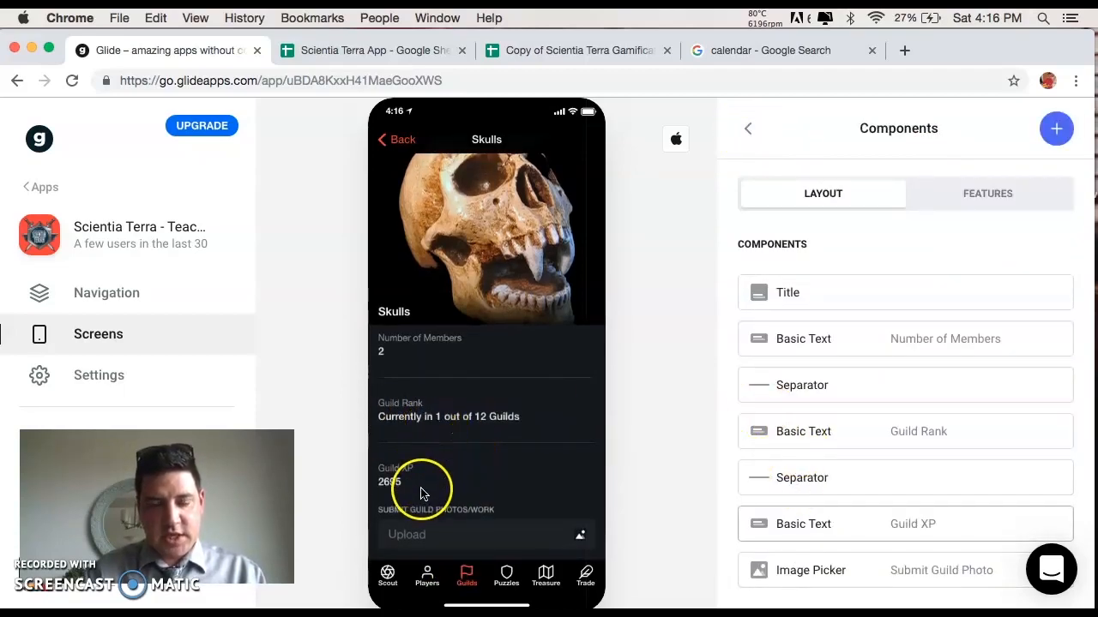
# Preview and cancel the Skulls guild photo upload, then inspect the Skulls row's Photo and Submit Guild Photo cells in the Google Sheet.
pyautogui.click(443, 538)
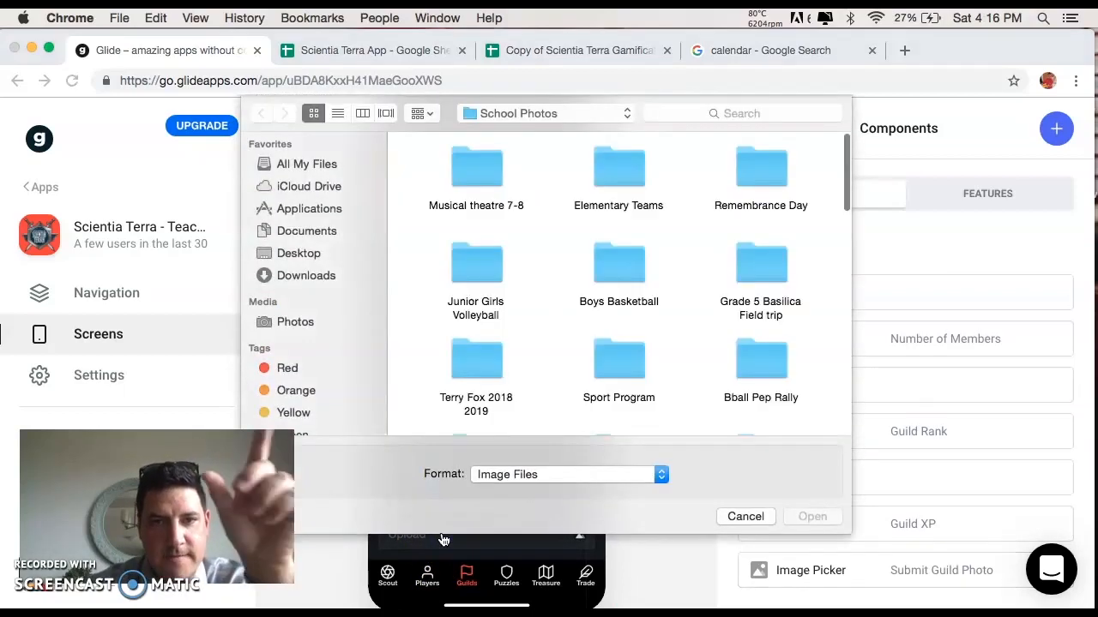
pyautogui.click(745, 516)
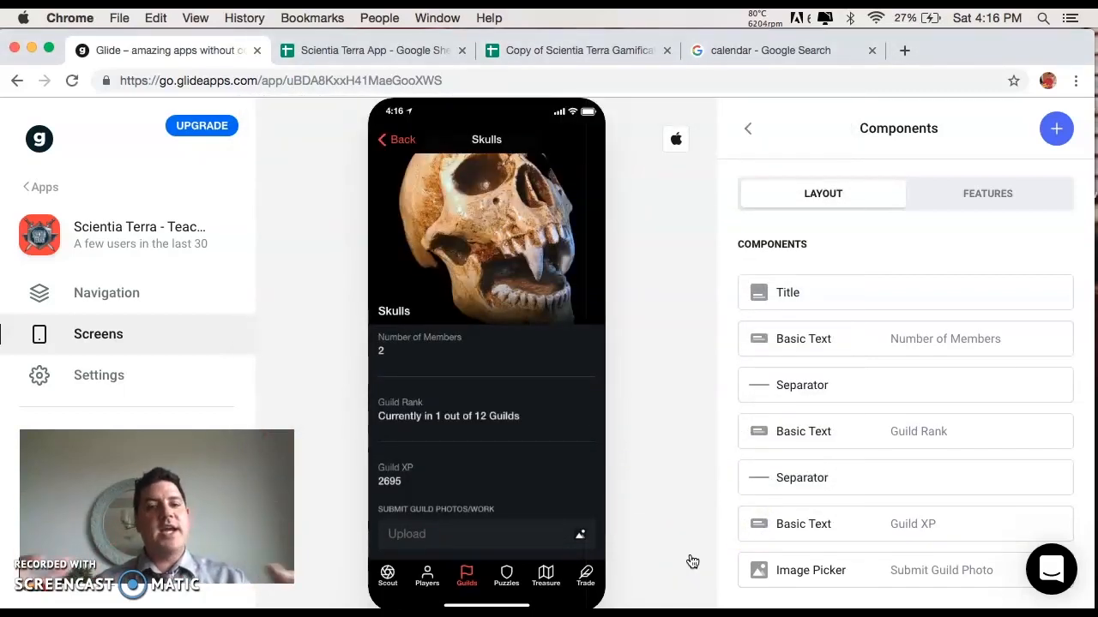
pyautogui.click(381, 49)
pyautogui.click(675, 206)
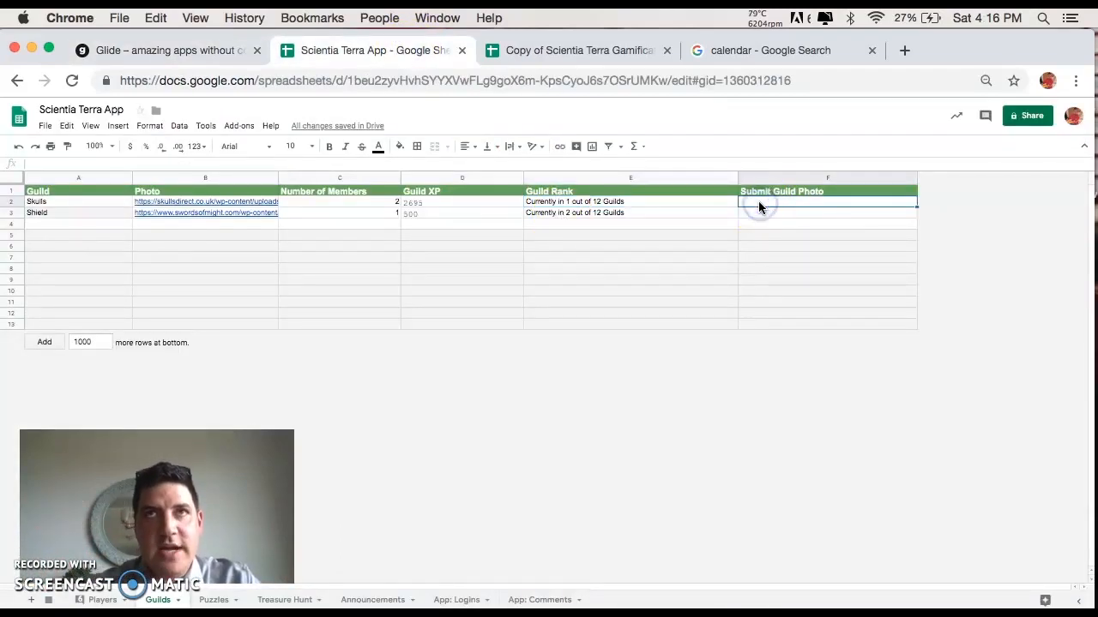
pyautogui.click(204, 203)
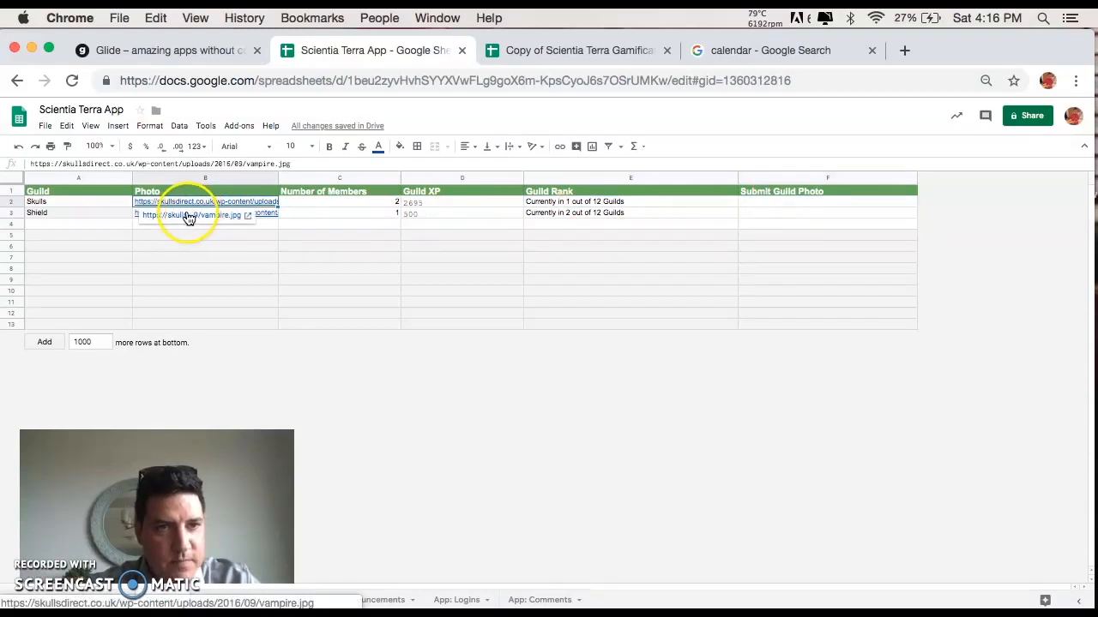
pyautogui.click(768, 204)
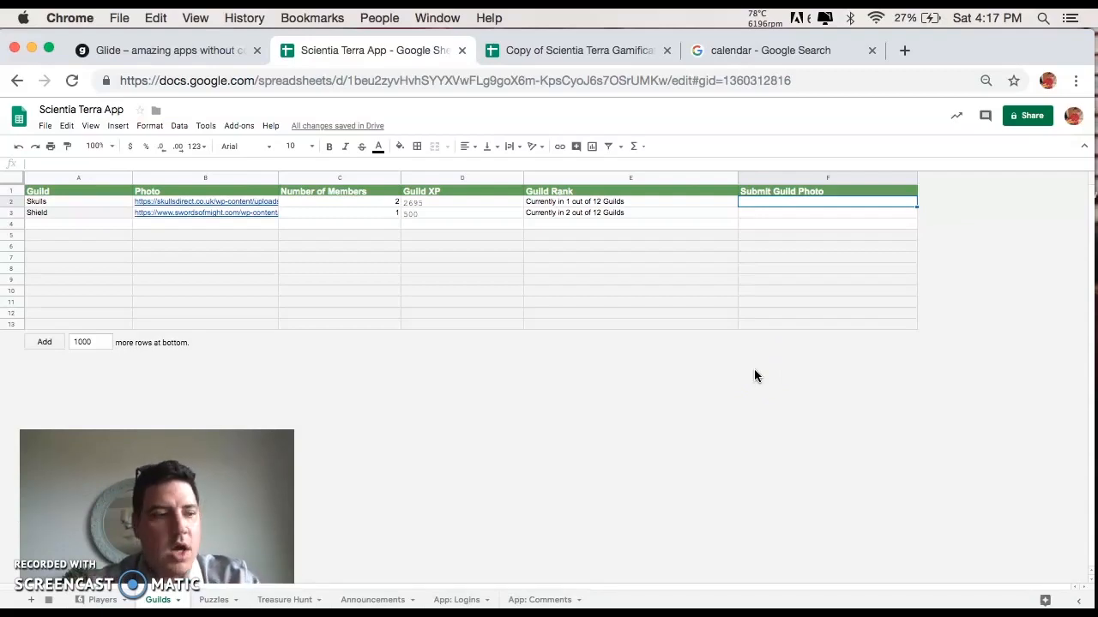
# Switch to Glide and find the Image Picker among the components that can be added, then return to the Skulls screen's component list.
pyautogui.click(200, 52)
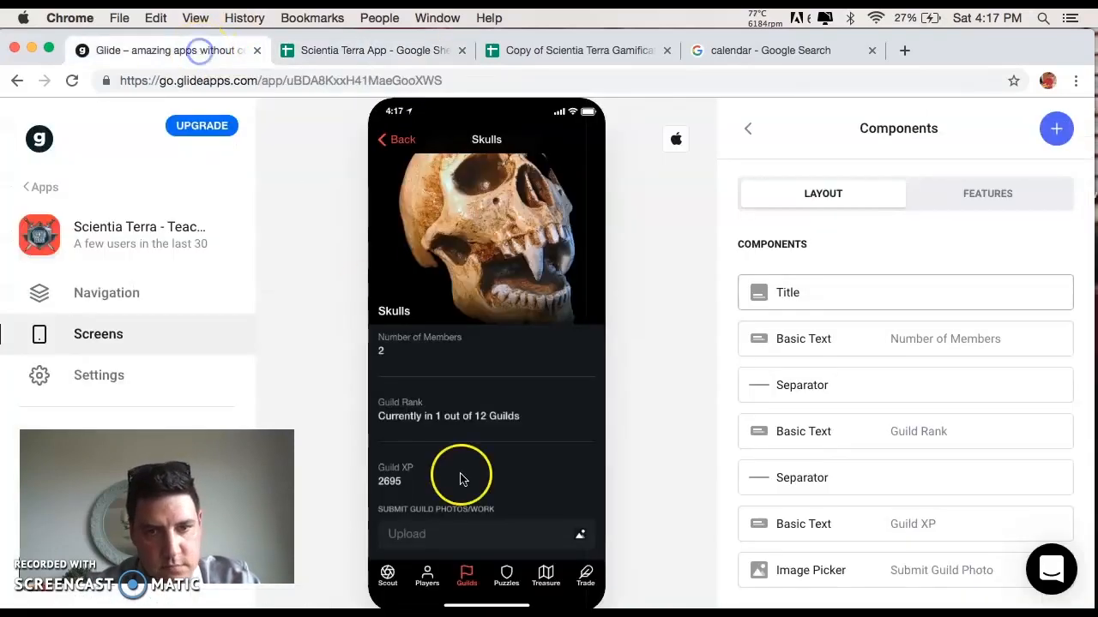
pyautogui.scroll(-3, 857, 498)
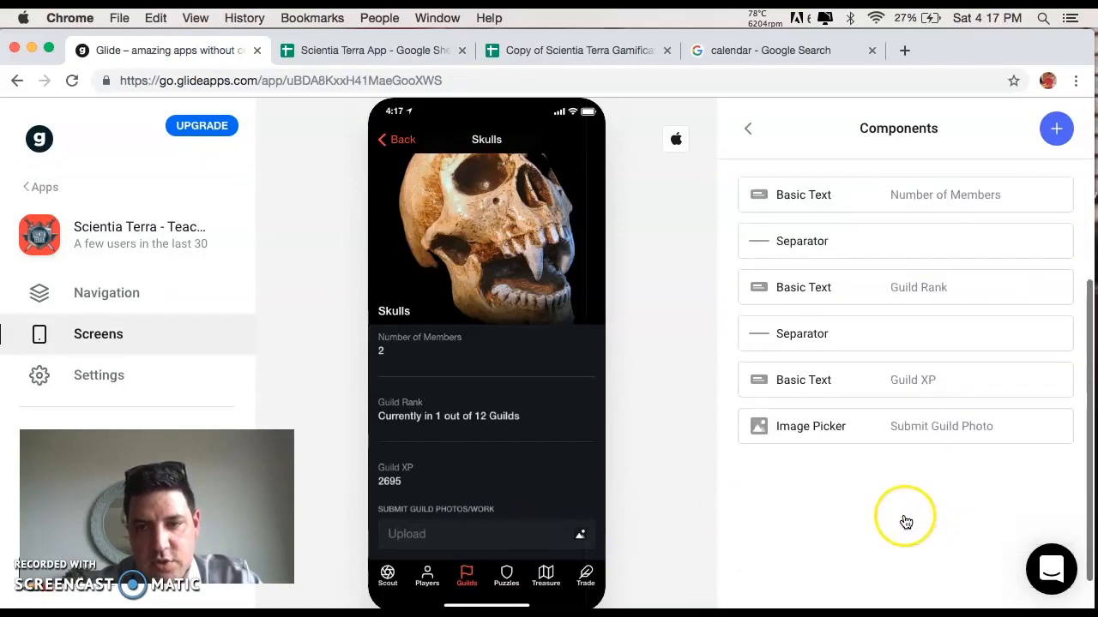
pyautogui.click(1058, 139)
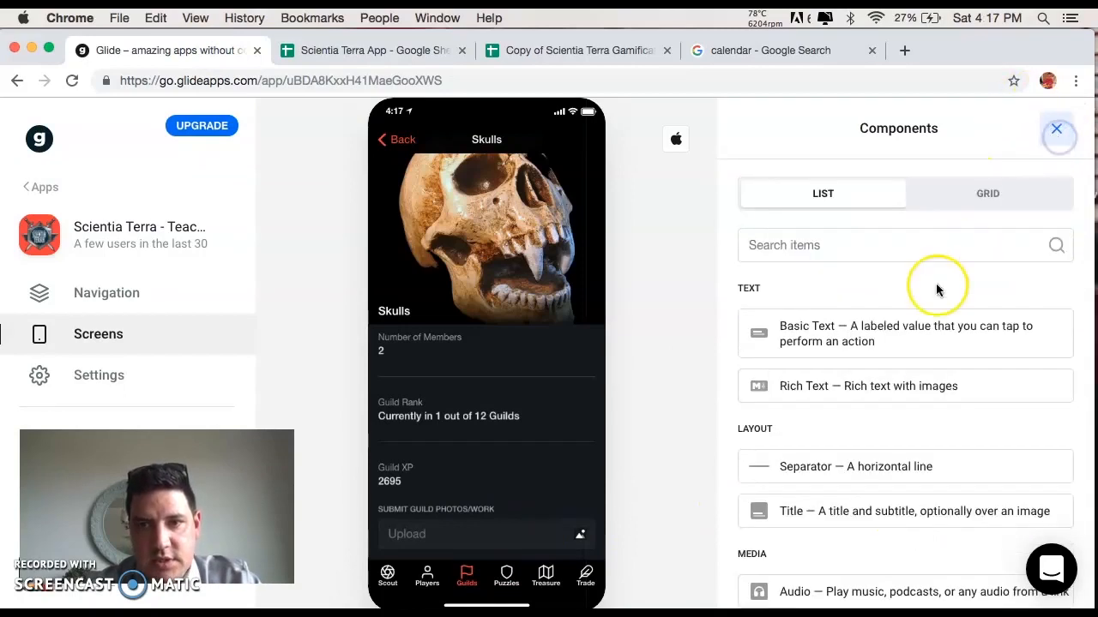
pyautogui.scroll(-5, 902, 417)
pyautogui.scroll(-8, 901, 422)
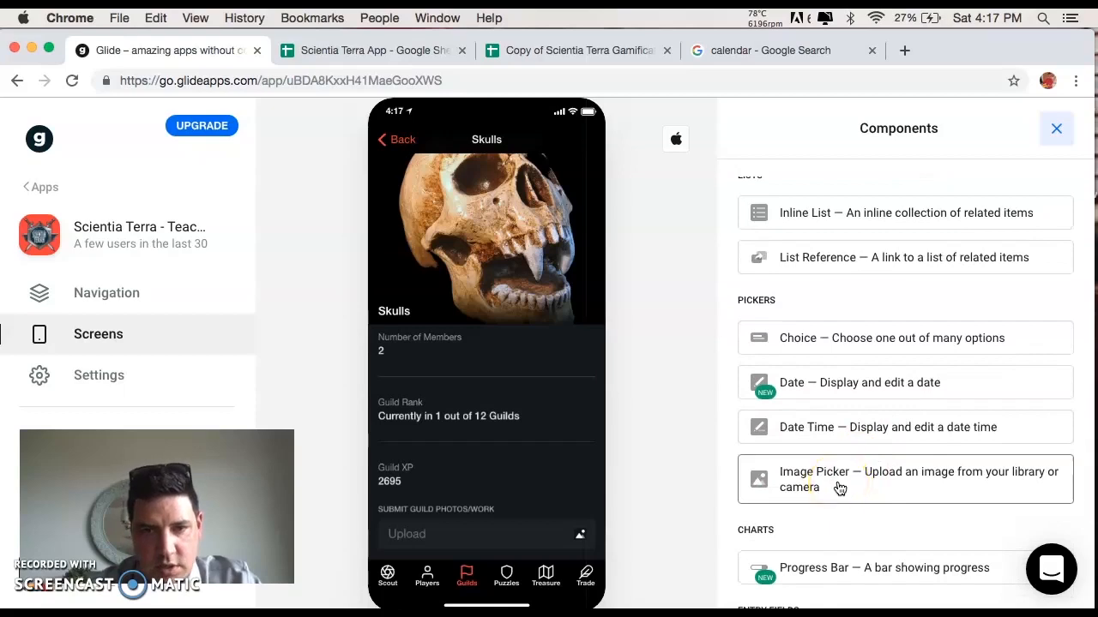
pyautogui.click(1058, 130)
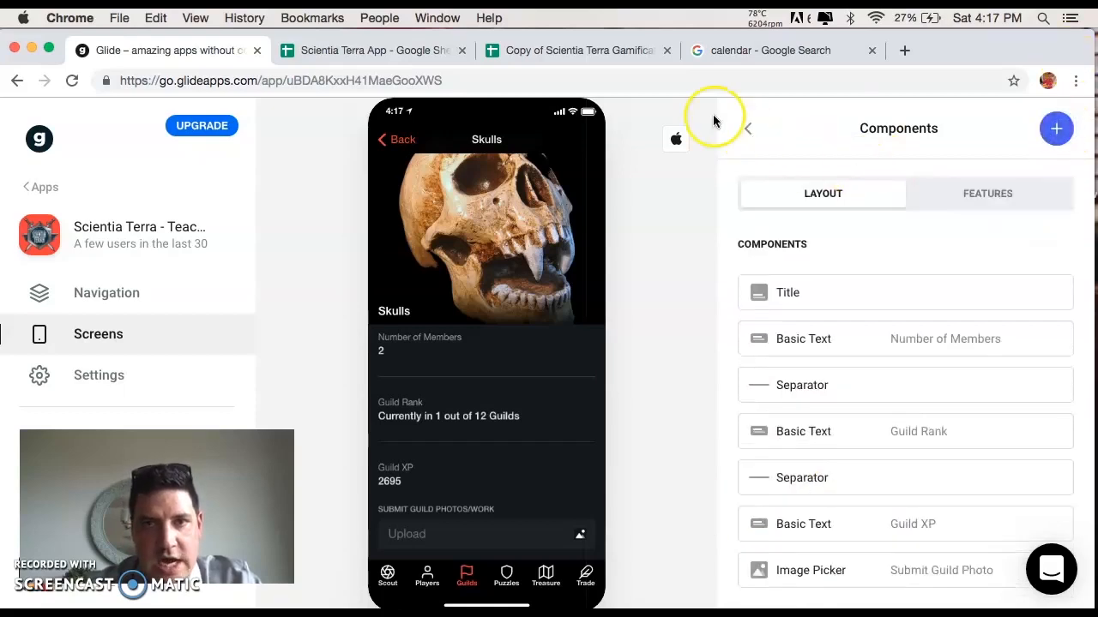
# Compare the Submit Guild Photo column in the Guilds sheet with the upload field on Glide's Skulls screen.
pyautogui.click(553, 50)
pyautogui.click(354, 53)
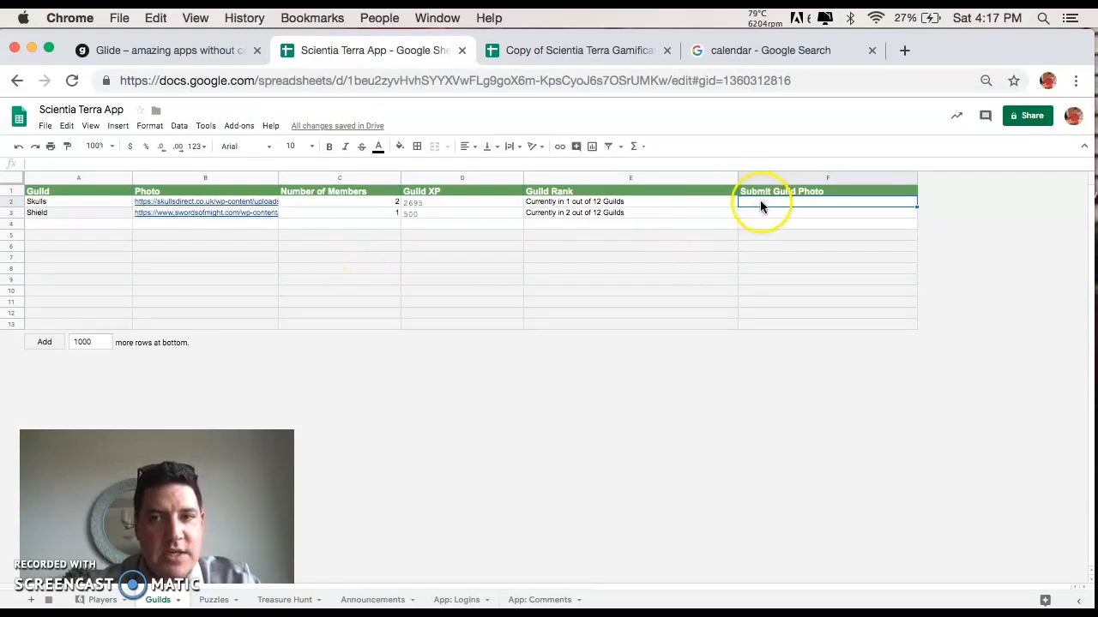
pyautogui.click(140, 52)
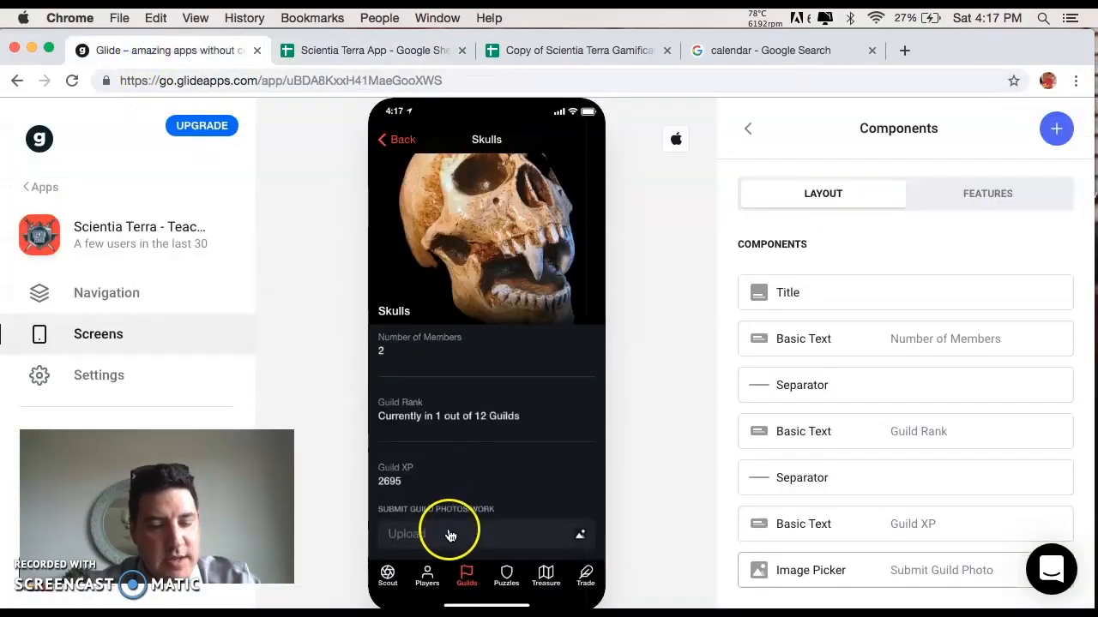
# Switch to the Google Sheet, enter "Picture" in the Skulls row's Submit Guild Photo cell, and clear it again.
pyautogui.click(336, 49)
pyautogui.click(768, 209)
pyautogui.write('Picture')
pyautogui.click(760, 291)
pyautogui.click(754, 205)
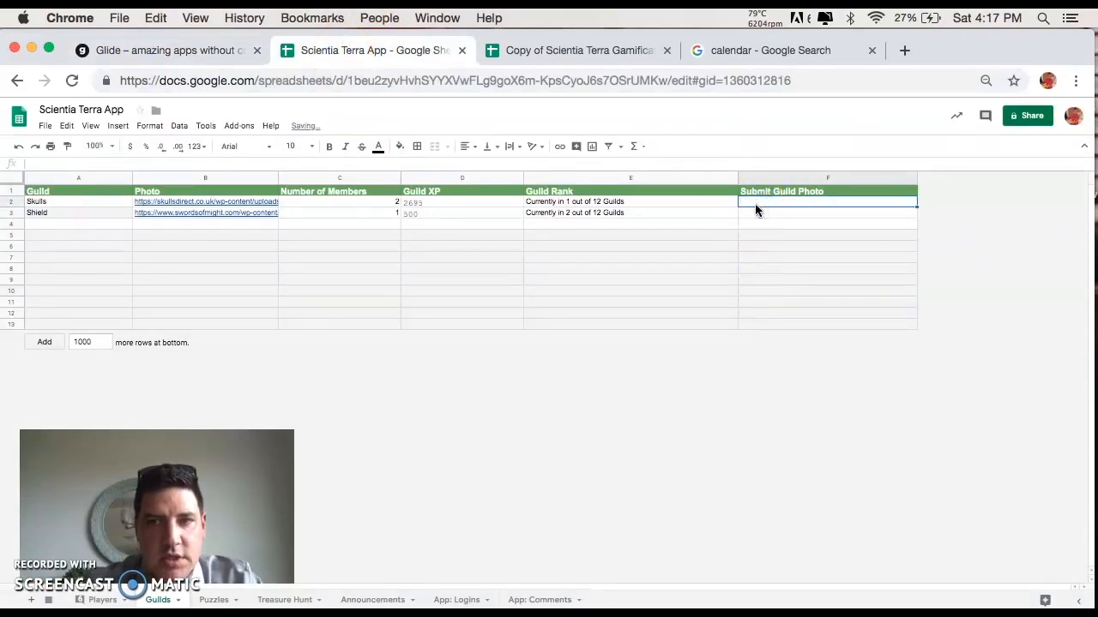
pyautogui.doubleClick(755, 206)
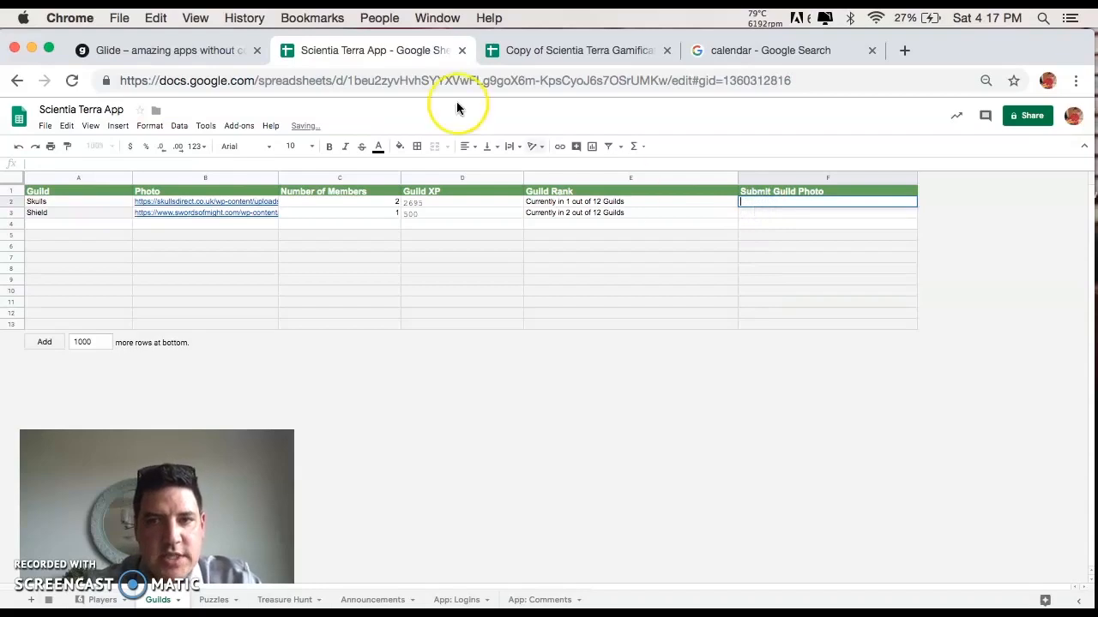
# Switch to Glide and check the editing option in the Skulls screen's features, then return to its component layout.
pyautogui.click(168, 50)
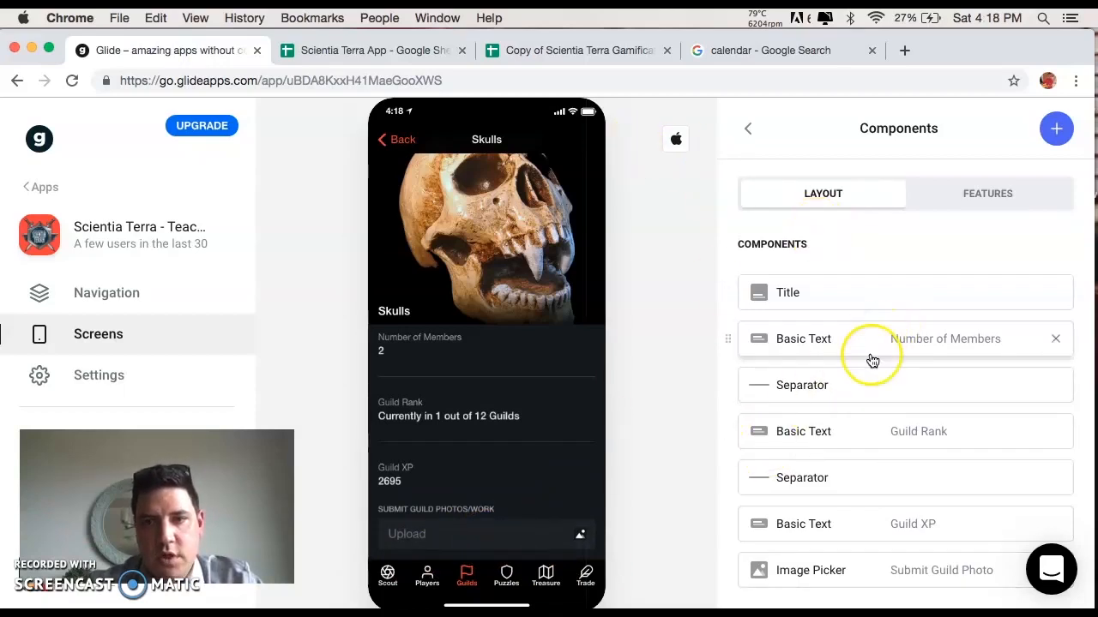
pyautogui.click(1017, 204)
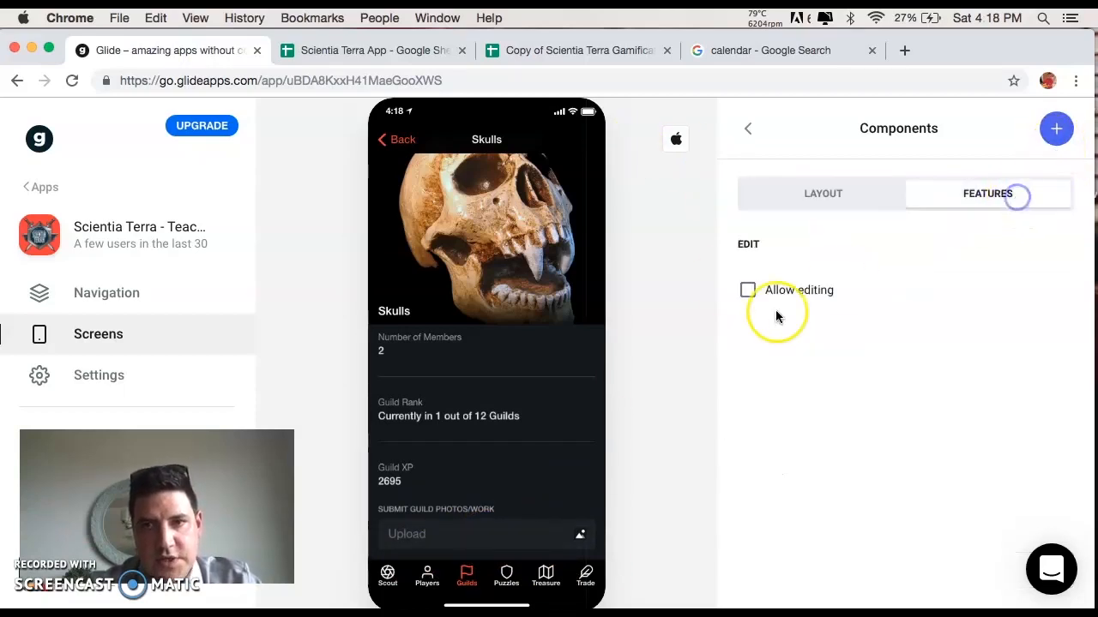
pyautogui.click(796, 199)
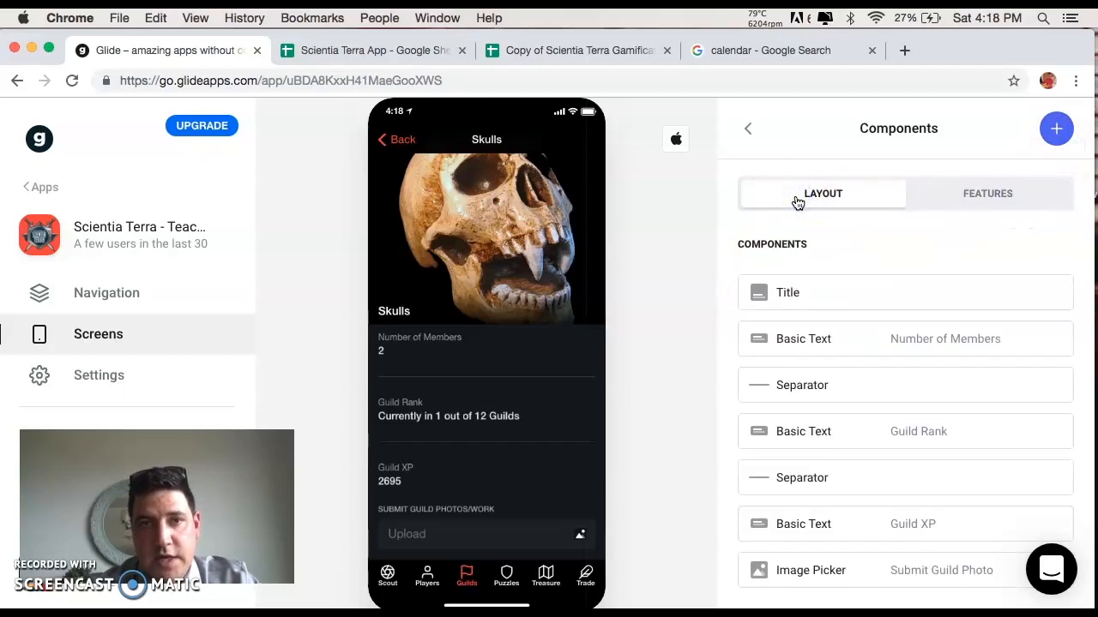
pyautogui.click(396, 57)
pyautogui.click(176, 51)
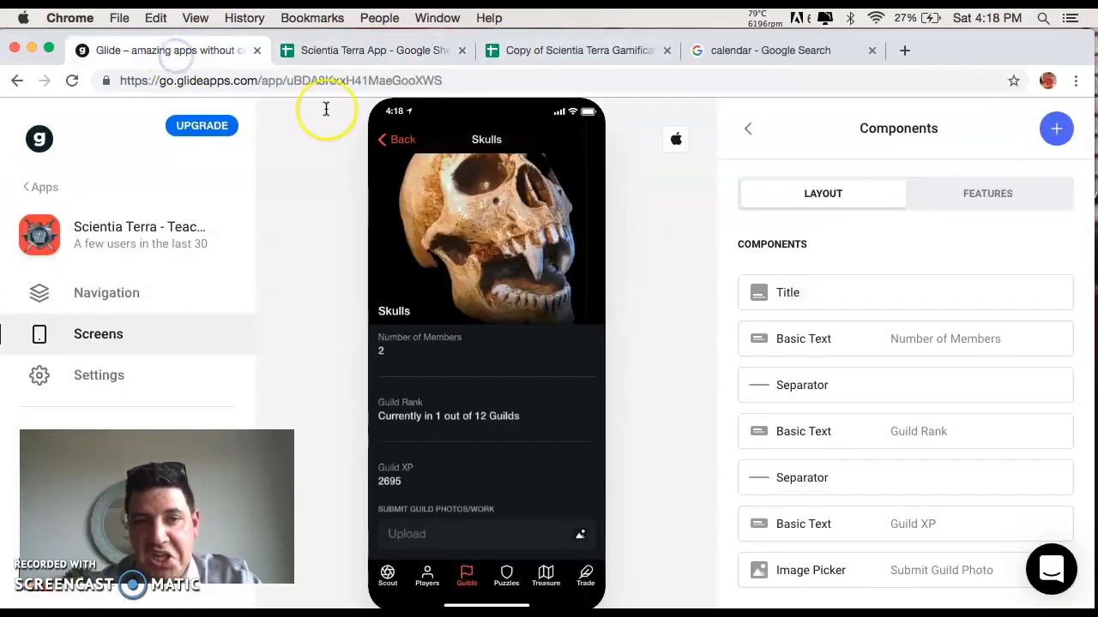
# Review the app's Puzzles screen and the matching Puzzles sheet in the Google Sheet, then return to Glide.
pyautogui.click(505, 590)
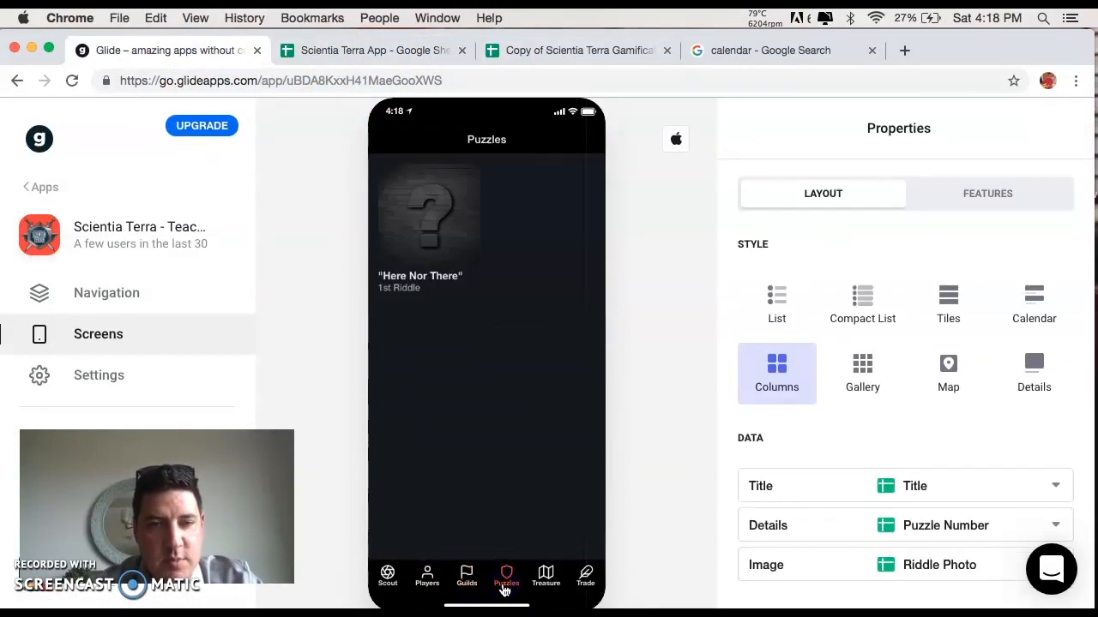
pyautogui.click(438, 275)
pyautogui.click(414, 129)
pyautogui.click(363, 50)
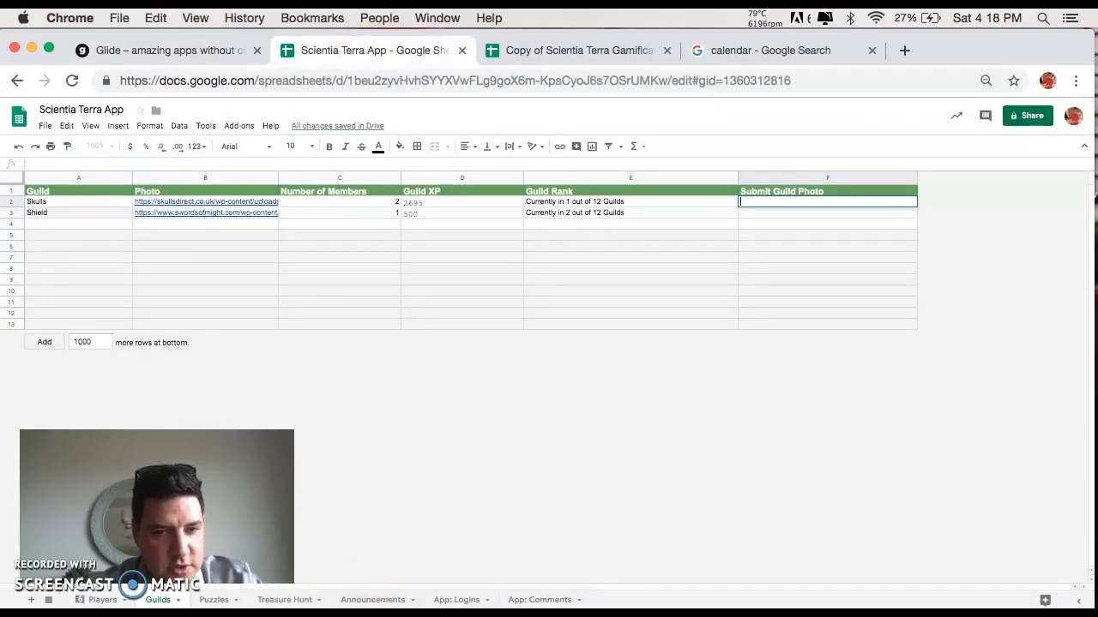
pyautogui.click(215, 600)
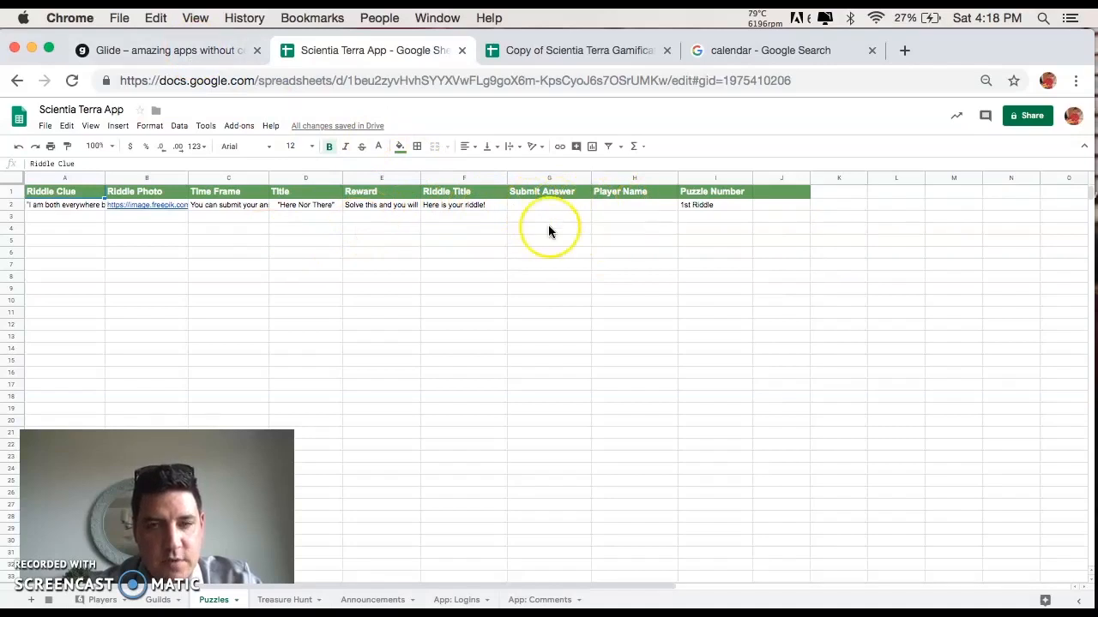
pyautogui.click(215, 50)
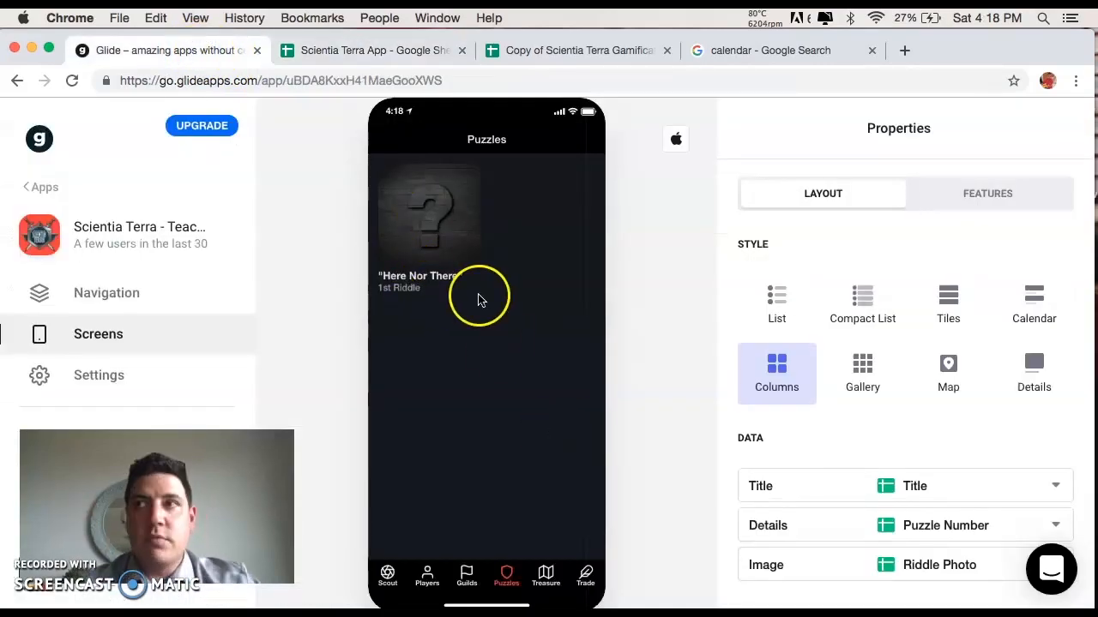
# Open the "Here Nor There" riddle and look over the available components and the data settings of its Title component.
pyautogui.click(436, 233)
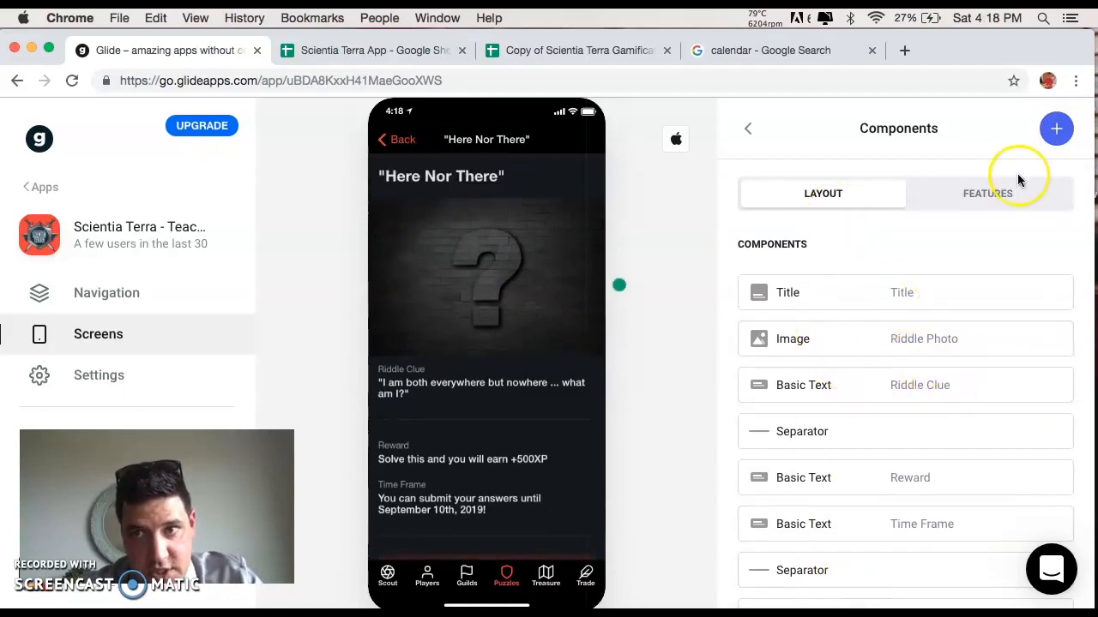
pyautogui.click(1060, 129)
pyautogui.scroll(-3, 887, 456)
pyautogui.scroll(3, 865, 256)
pyautogui.click(1055, 129)
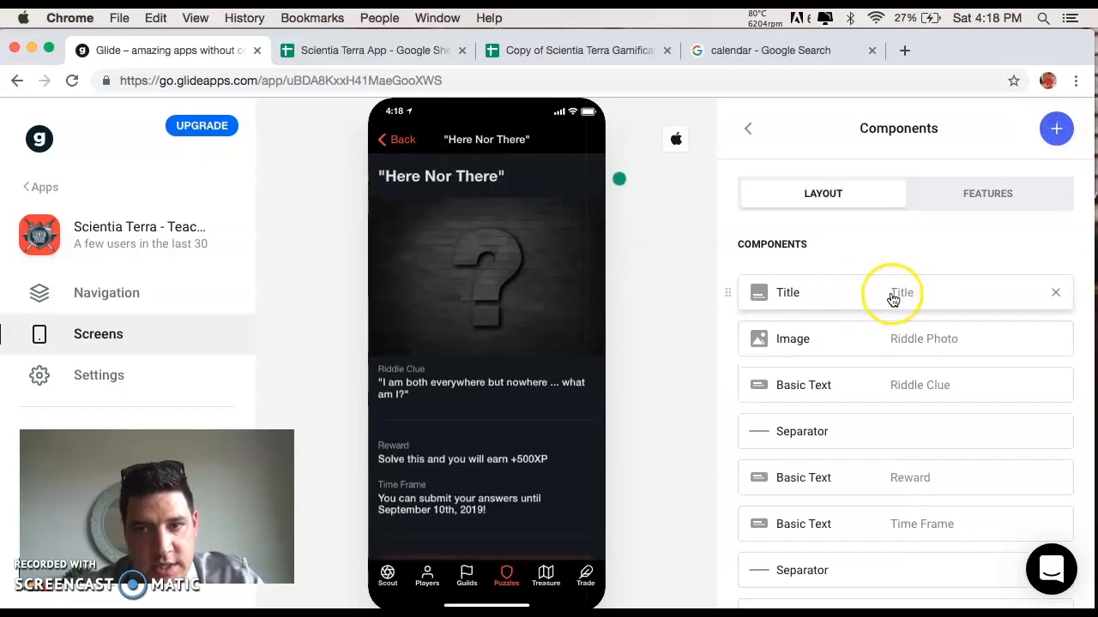
pyautogui.click(911, 294)
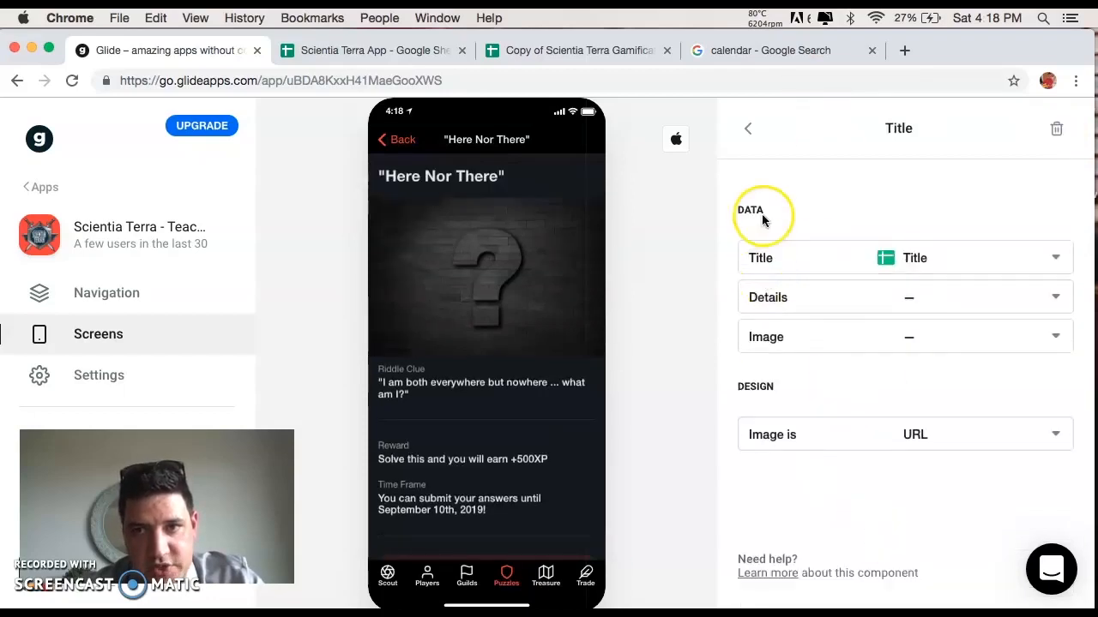
pyautogui.click(751, 134)
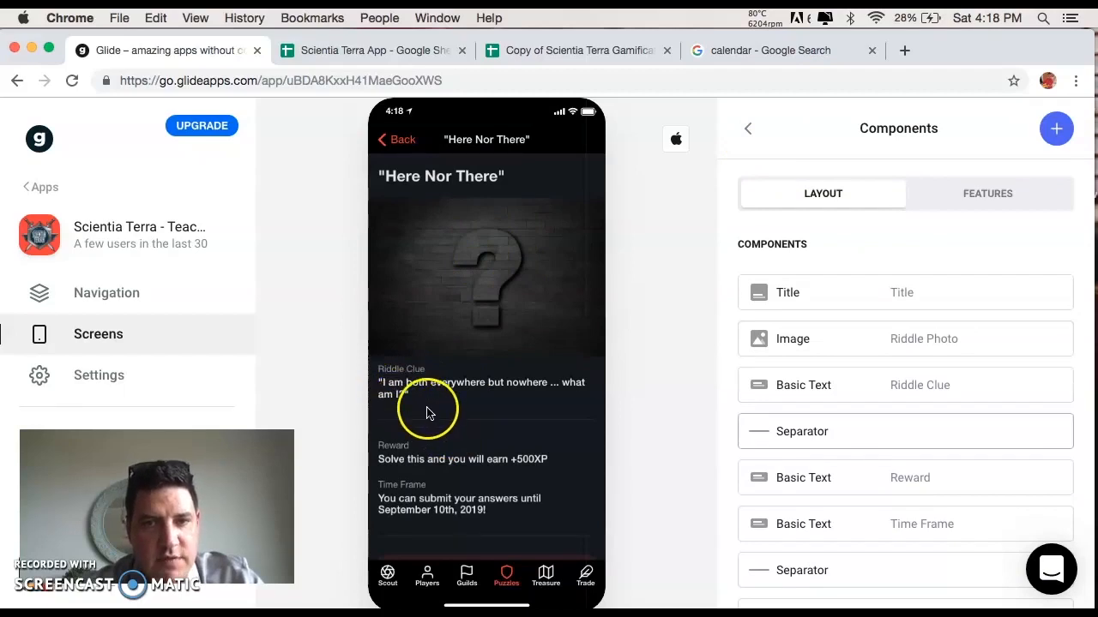
# Submit the answer "Air" to the "Here Nor There" riddle, filling in the player's name.
pyautogui.scroll(-1, 453, 425)
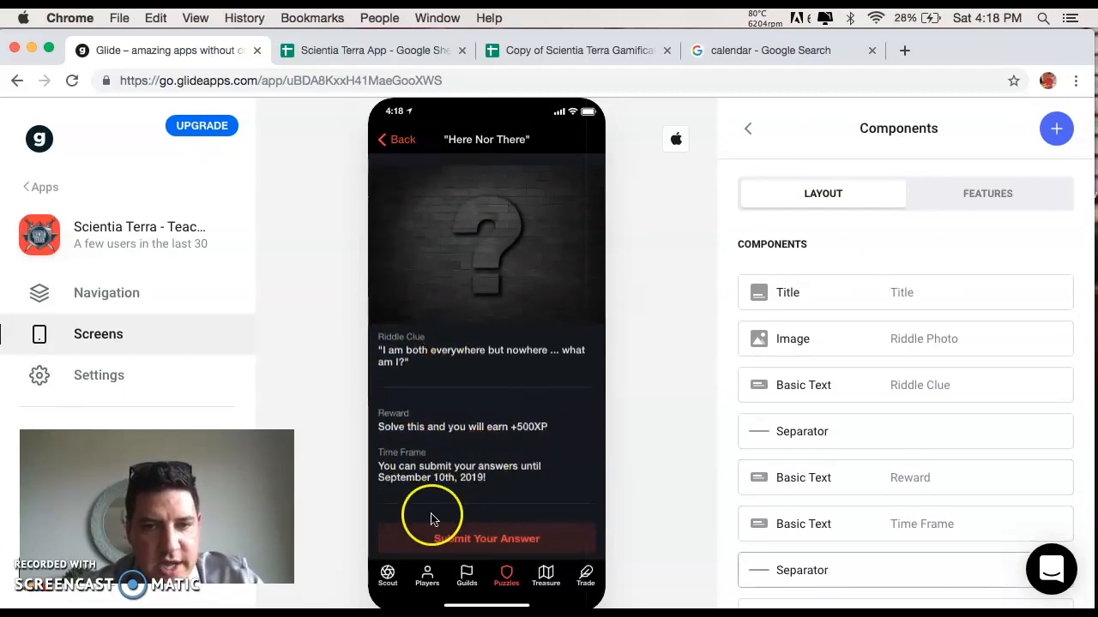
pyautogui.click(508, 541)
pyautogui.click(425, 196)
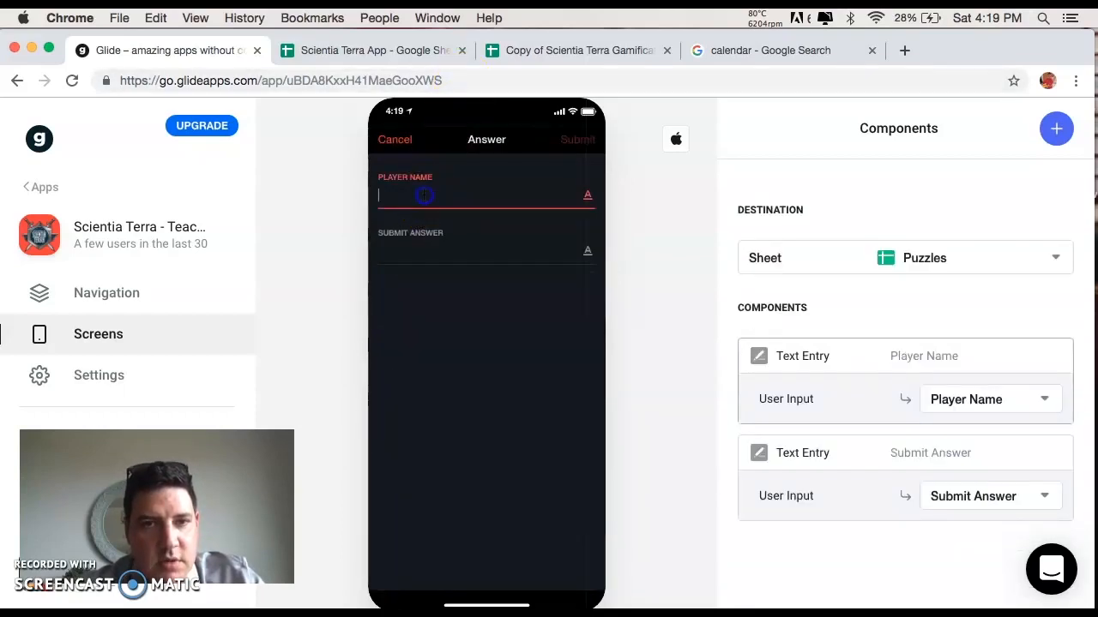
pyautogui.click(446, 249)
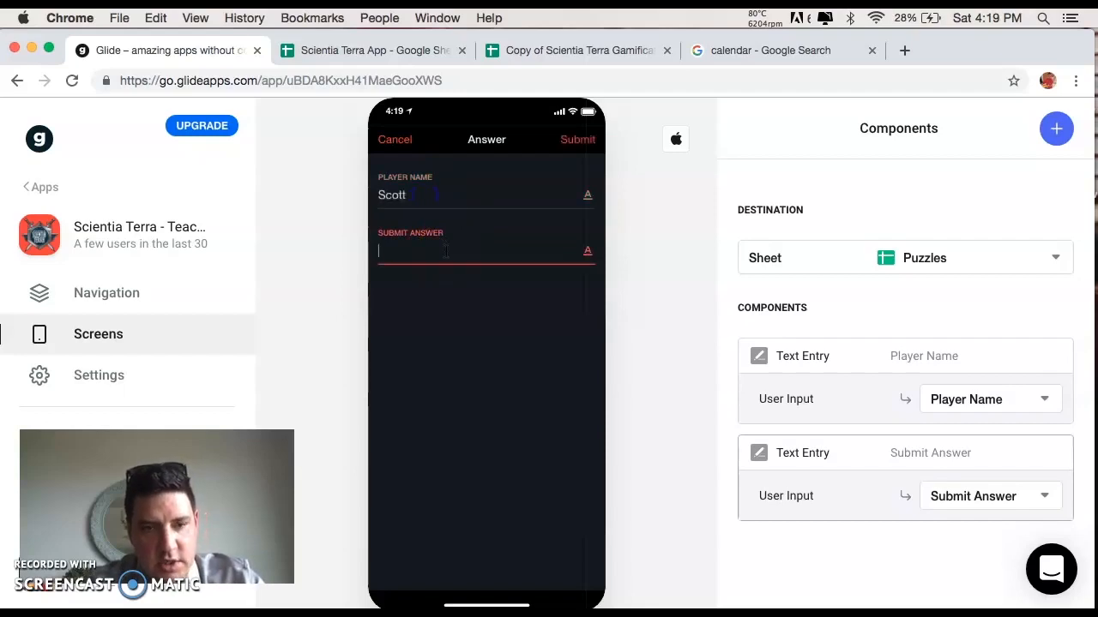
pyautogui.write('Air')
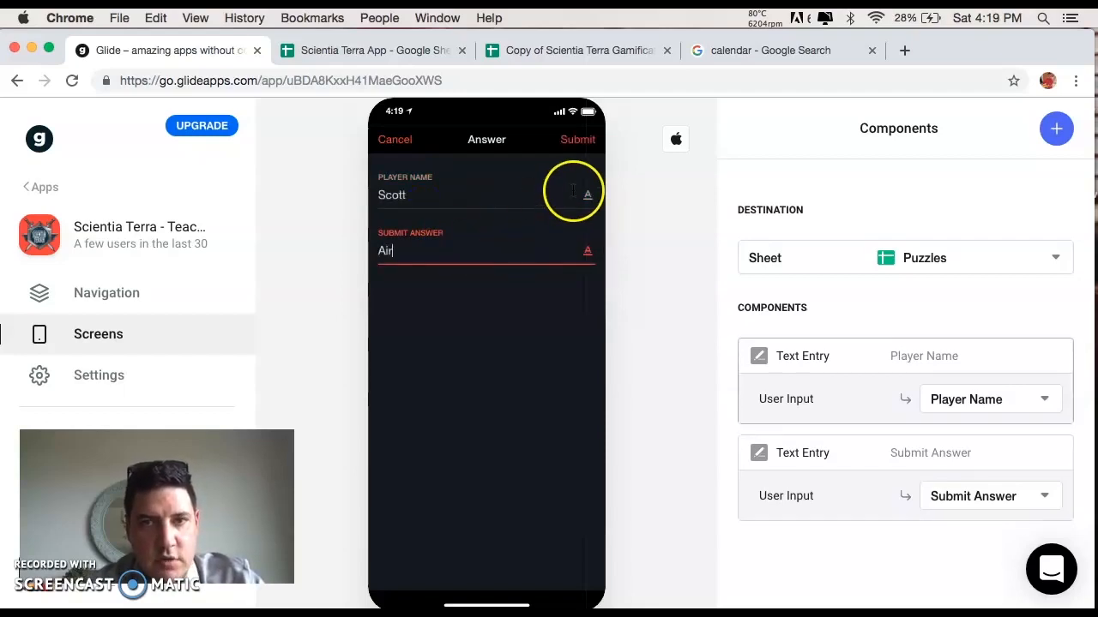
pyautogui.click(588, 145)
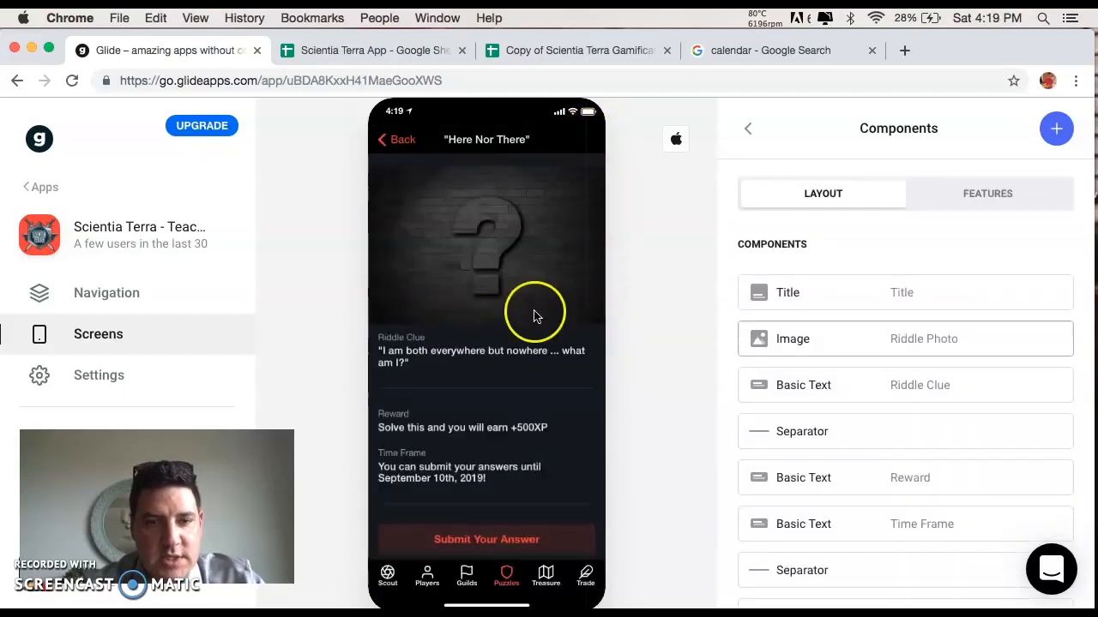
# Delete the submitted test answer and player name from row 3 of the Puzzles sheet, then return to Glide's Puzzles list.
pyautogui.click(332, 53)
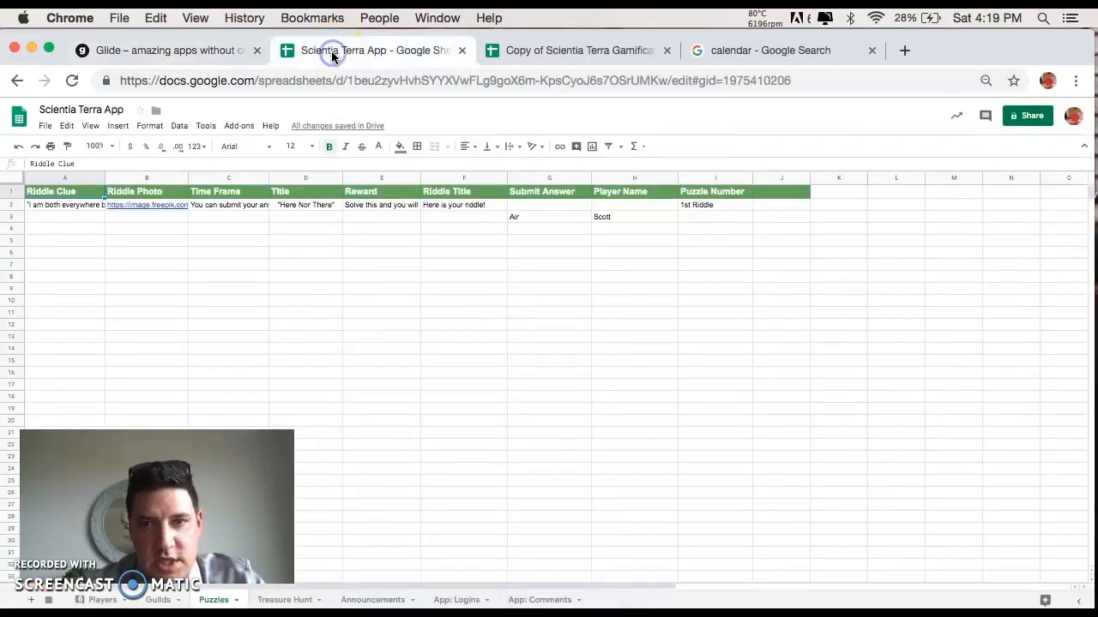
pyautogui.click(532, 221)
pyautogui.press('Delete')
pyautogui.press('Right')
pyautogui.press('Delete')
pyautogui.click(333, 122)
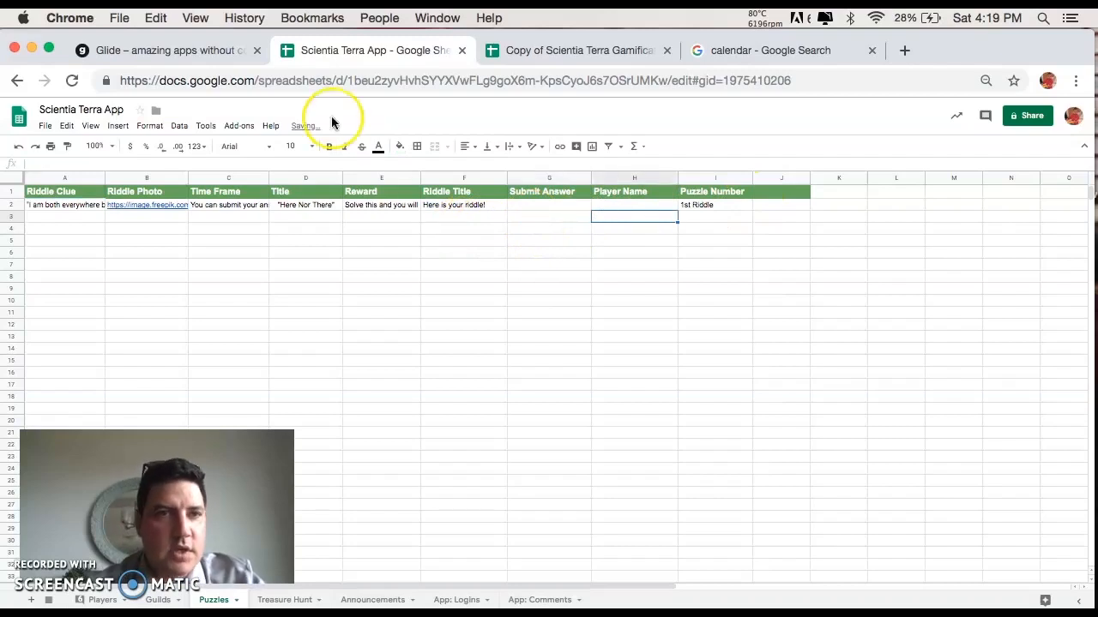
pyautogui.click(139, 49)
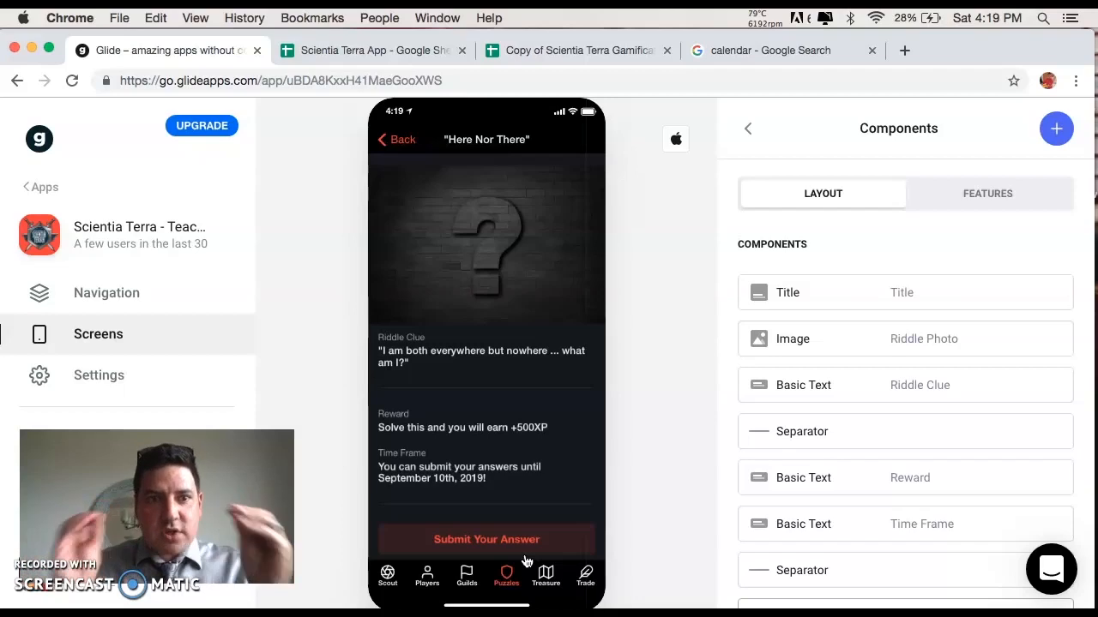
pyautogui.click(391, 139)
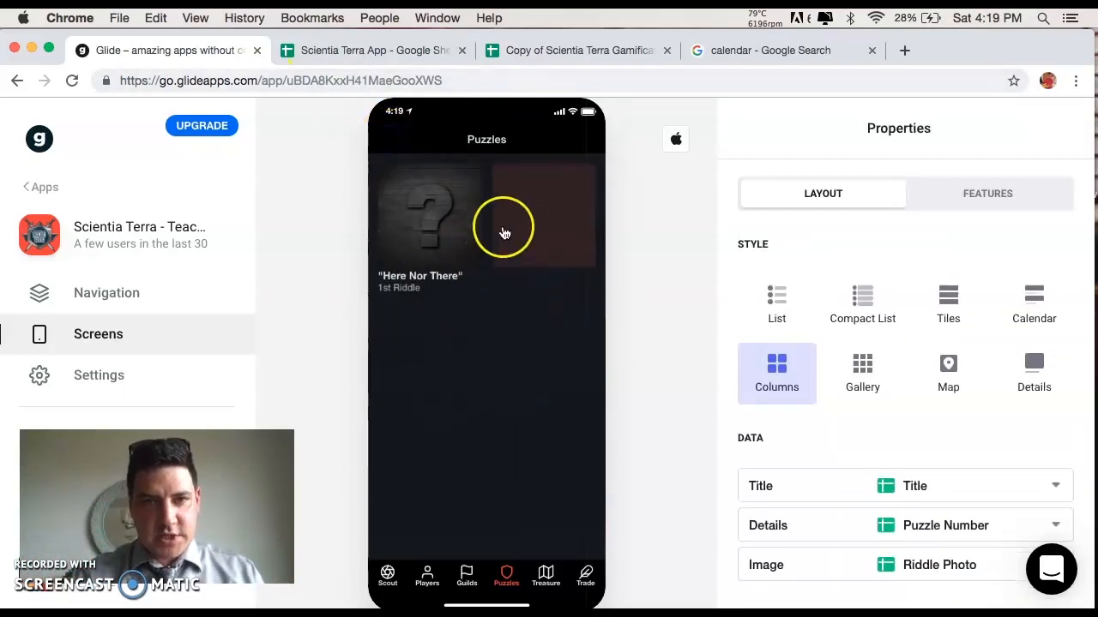
# Inspect the blank entry beside "Here Nor There" in the Puzzles list and compare it with the Puzzles sheet.
pyautogui.click(533, 351)
pyautogui.click(530, 233)
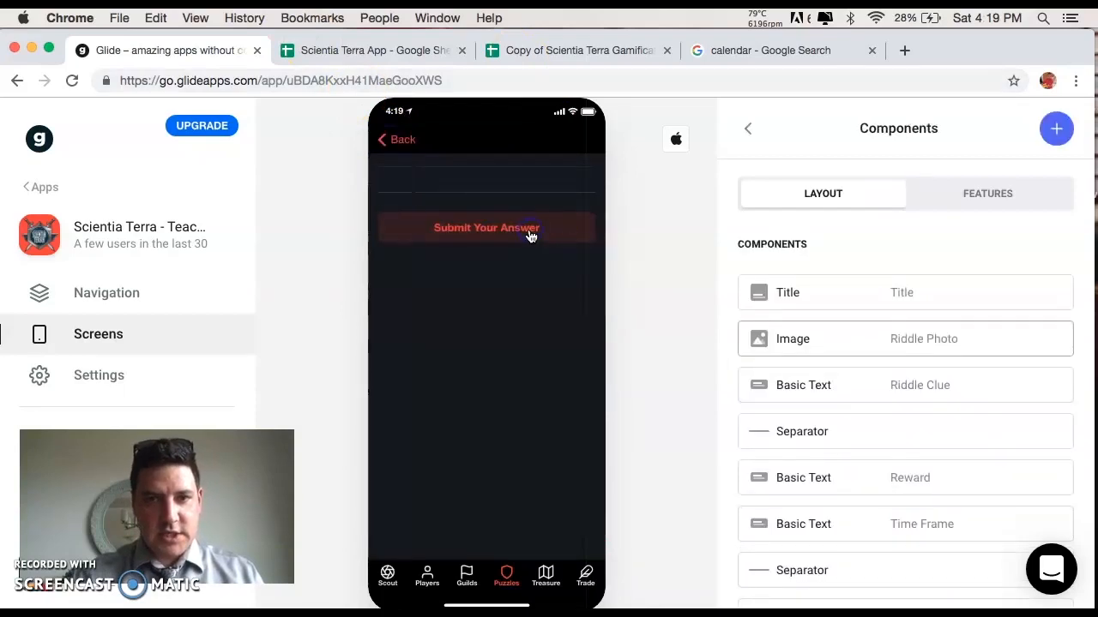
pyautogui.click(404, 144)
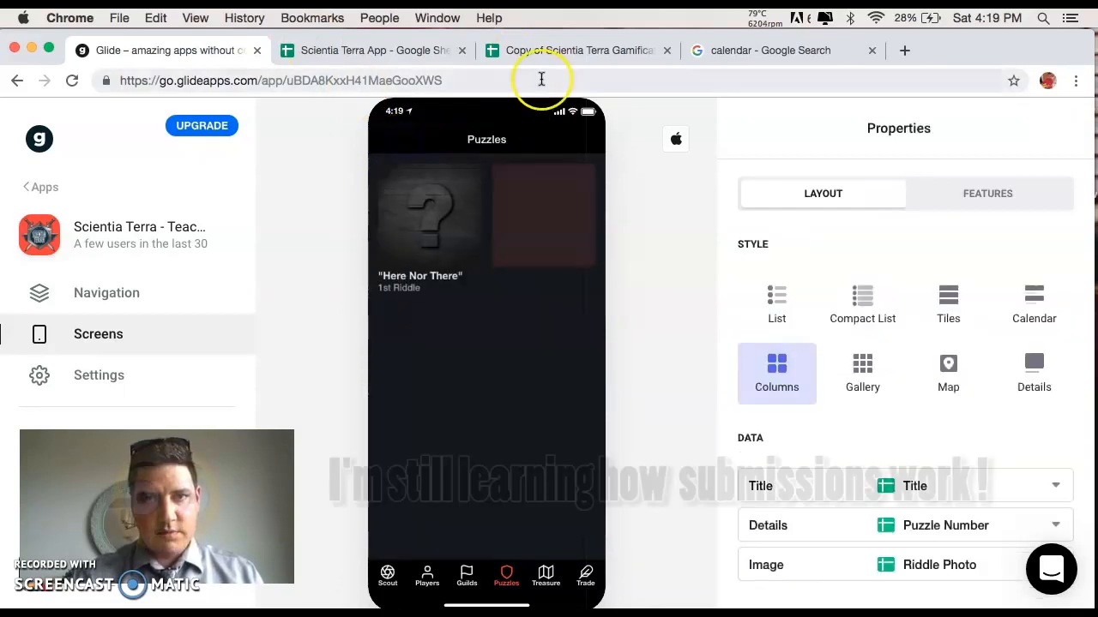
pyautogui.click(374, 51)
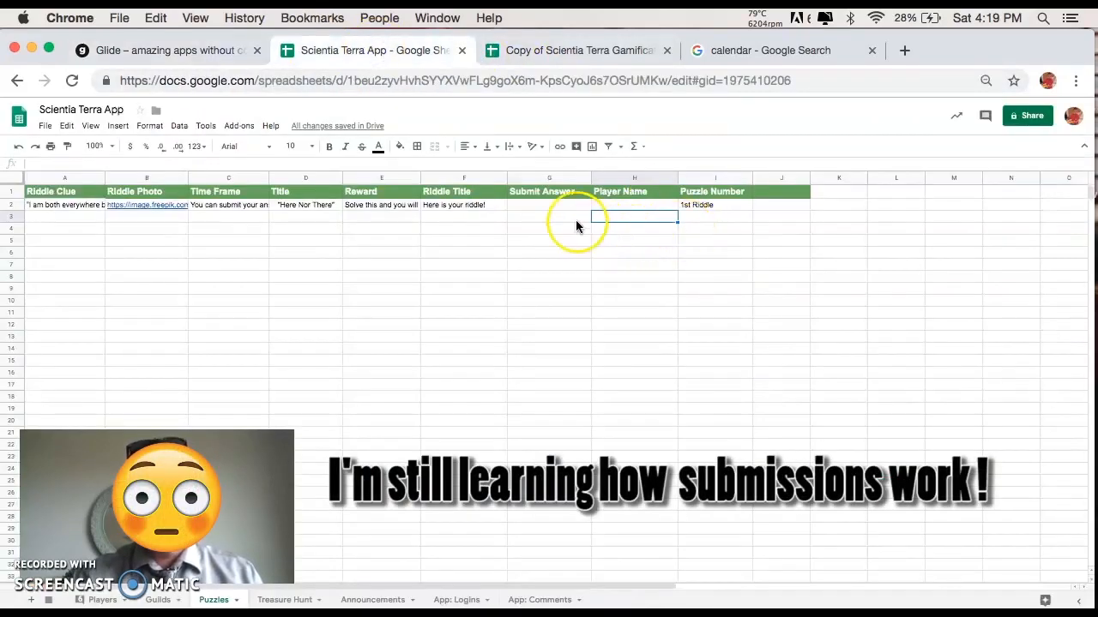
pyautogui.click(554, 49)
pyautogui.click(364, 53)
pyautogui.click(202, 53)
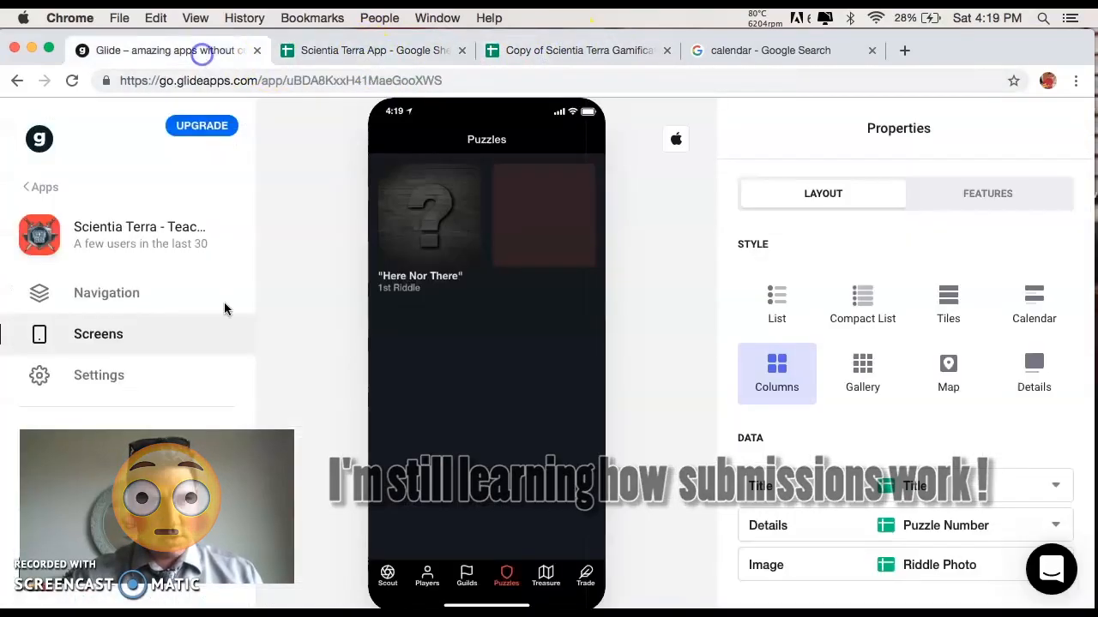
# Reload the sheet data in Glide to refresh the Puzzles list, and check it against the Puzzles sheet.
pyautogui.click(77, 477)
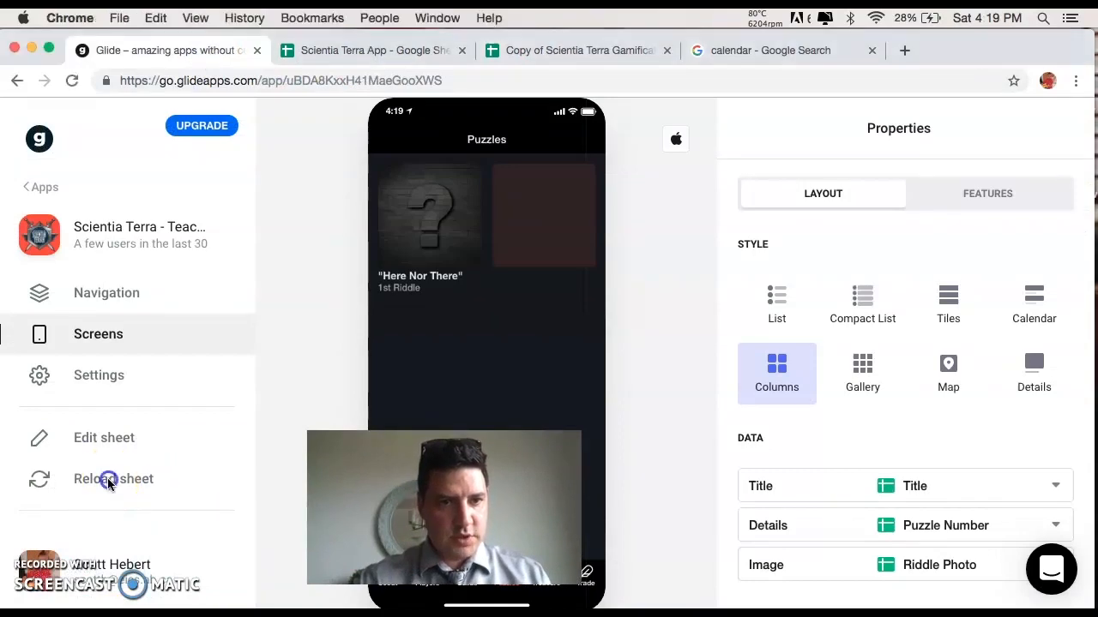
pyautogui.click(81, 478)
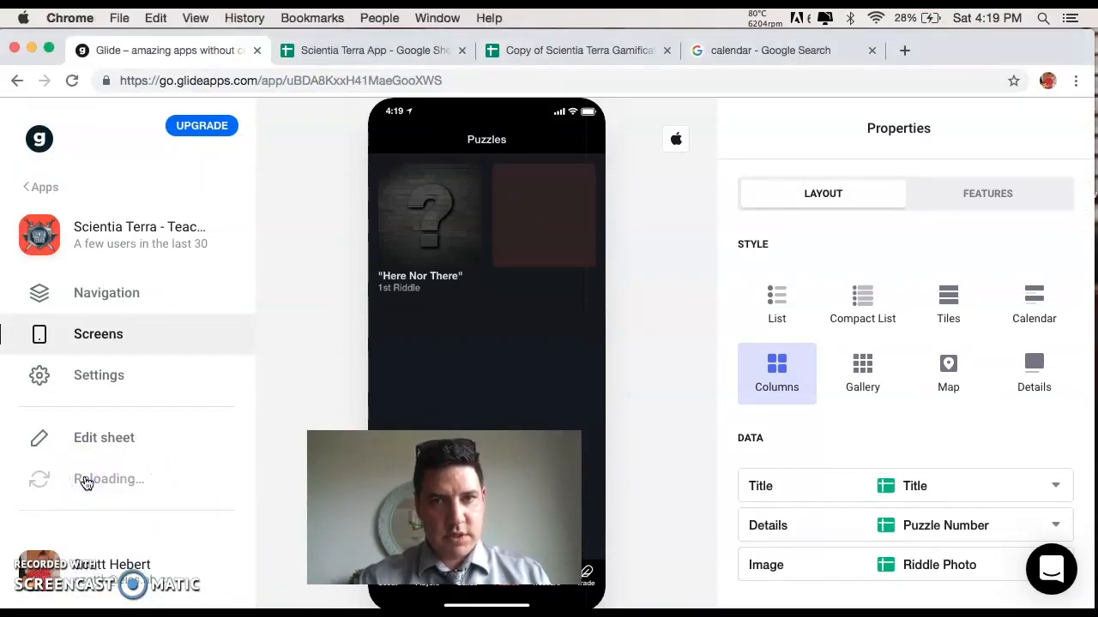
pyautogui.moveTo(404, 508); pyautogui.dragTo(138, 510)
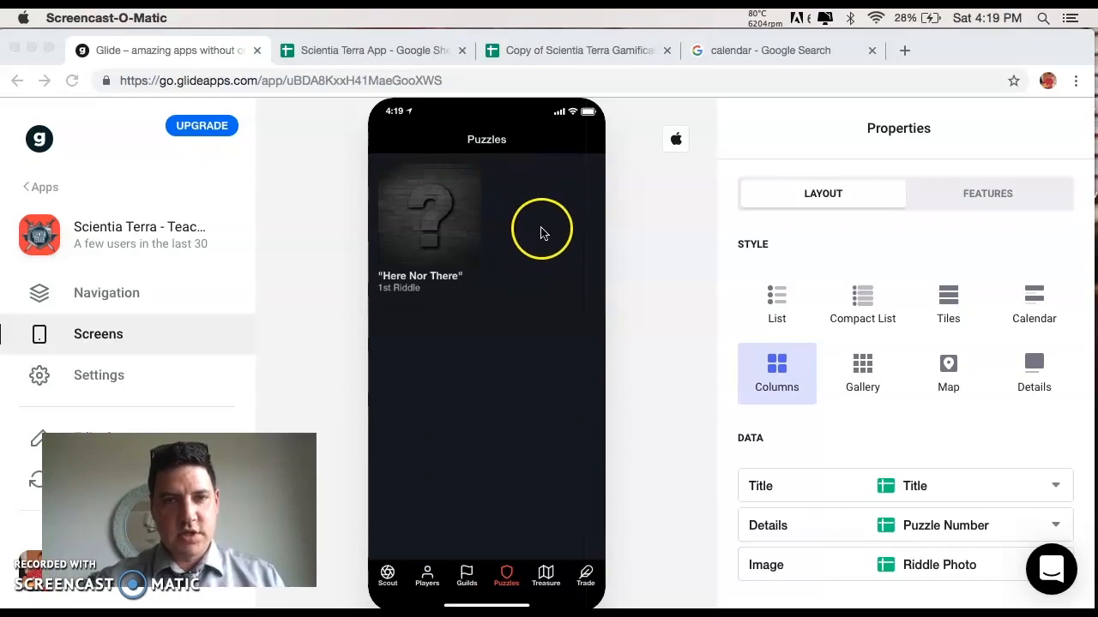
pyautogui.click(355, 50)
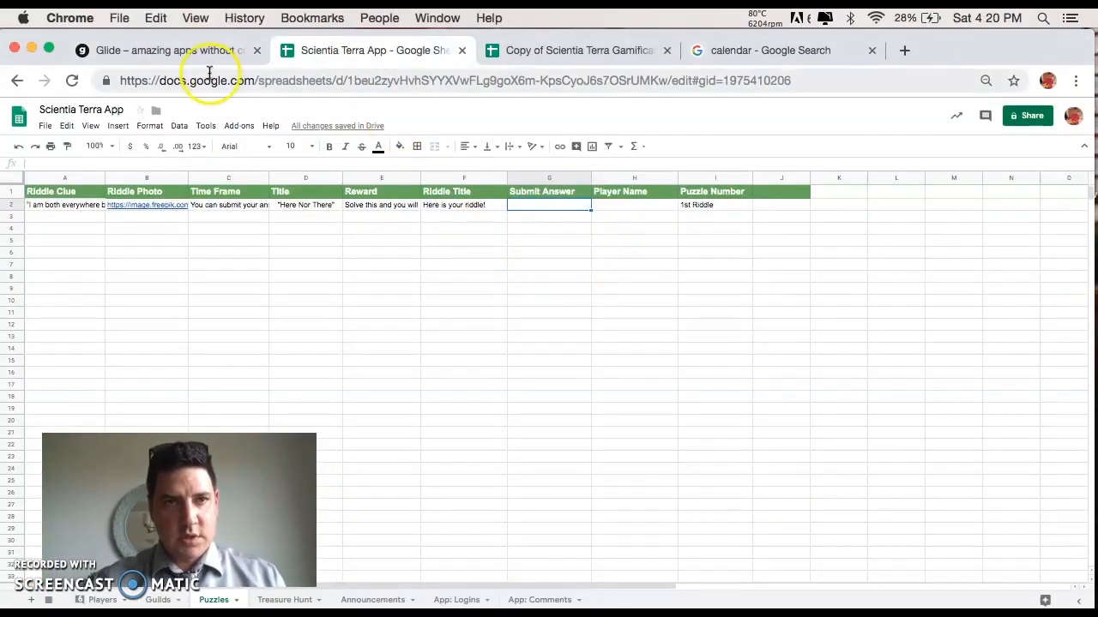
pyautogui.click(182, 50)
pyautogui.click(404, 51)
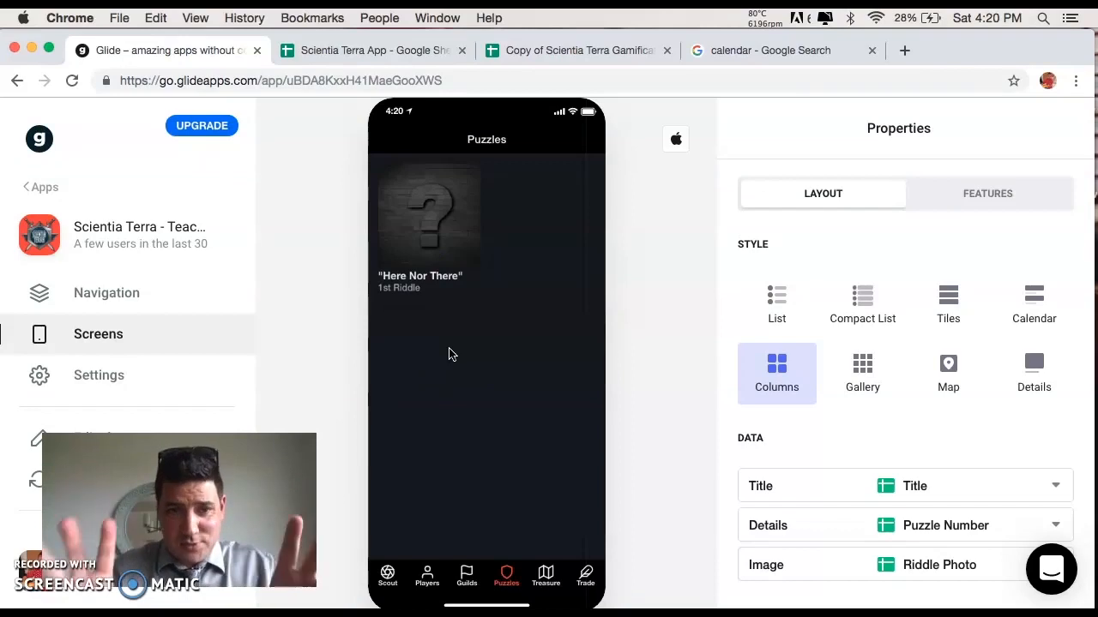
# Open the app's Treasure screen and review the matching Treasure Hunt sheet, returning to Glide.
pyautogui.click(549, 583)
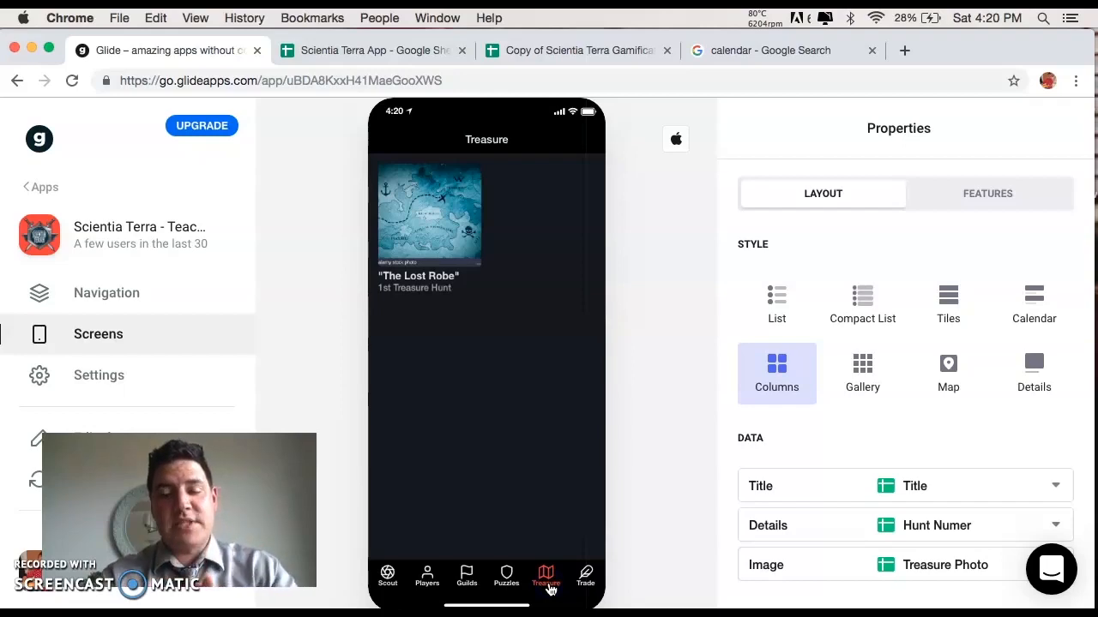
pyautogui.click(367, 51)
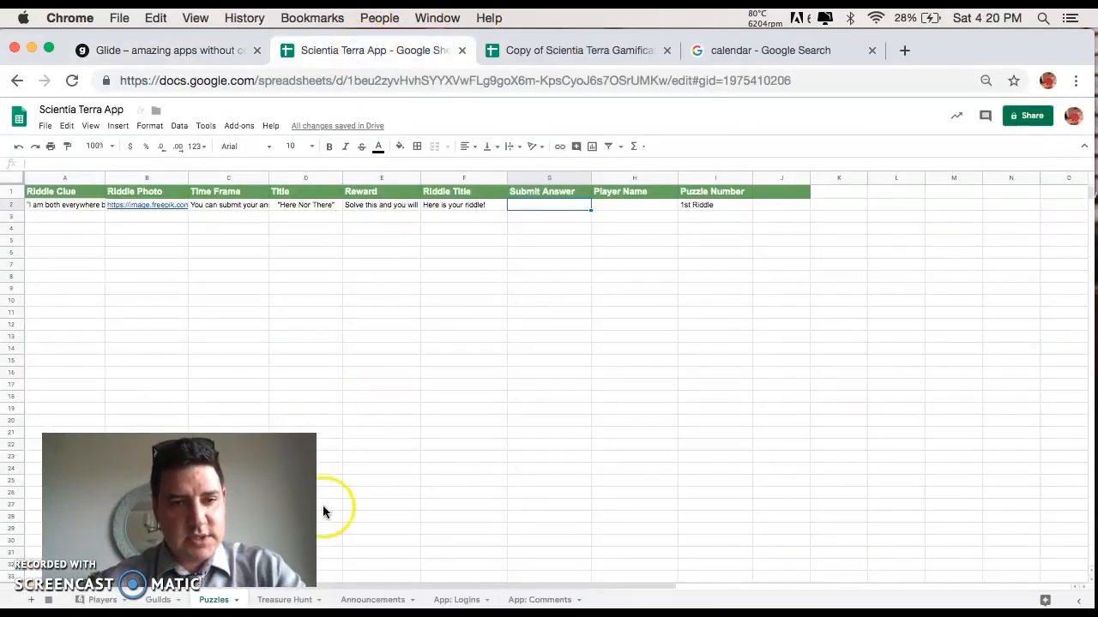
pyautogui.click(283, 600)
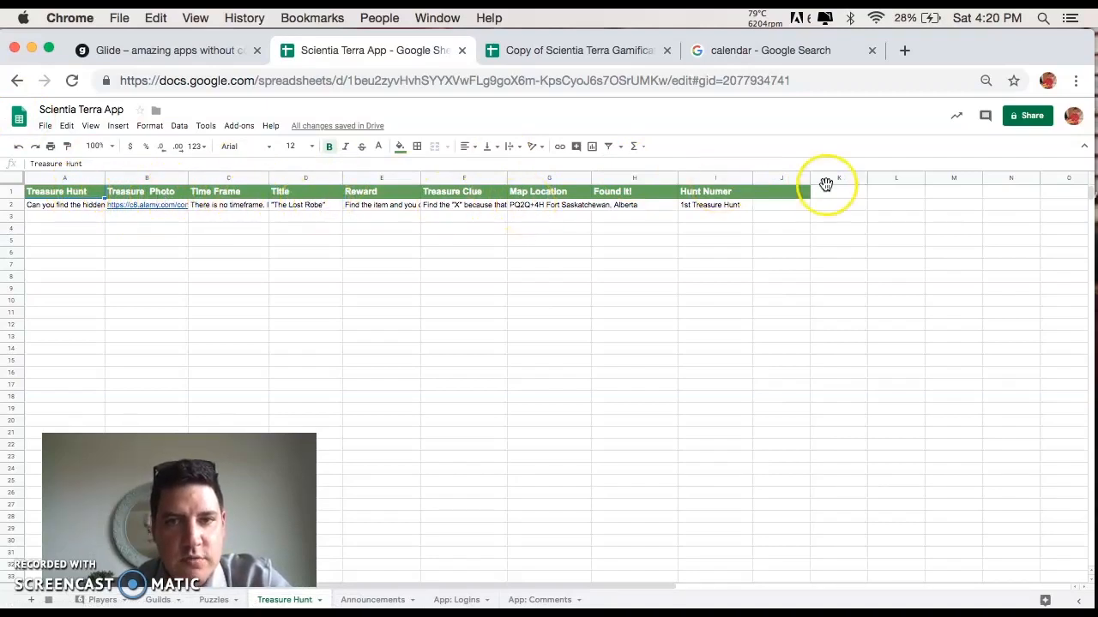
pyautogui.click(174, 52)
# Open "The Lost Robe" treasure hunt, look through its details, and open its map location in Google Maps.
pyautogui.click(461, 227)
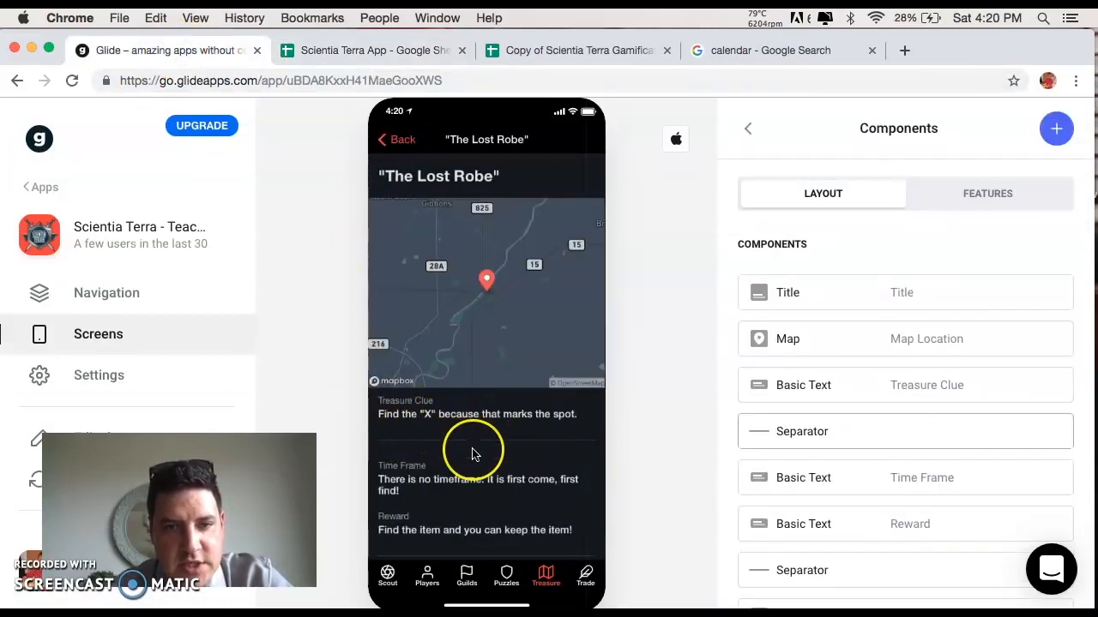
pyautogui.scroll(-3, 472, 446)
pyautogui.scroll(-1, 473, 455)
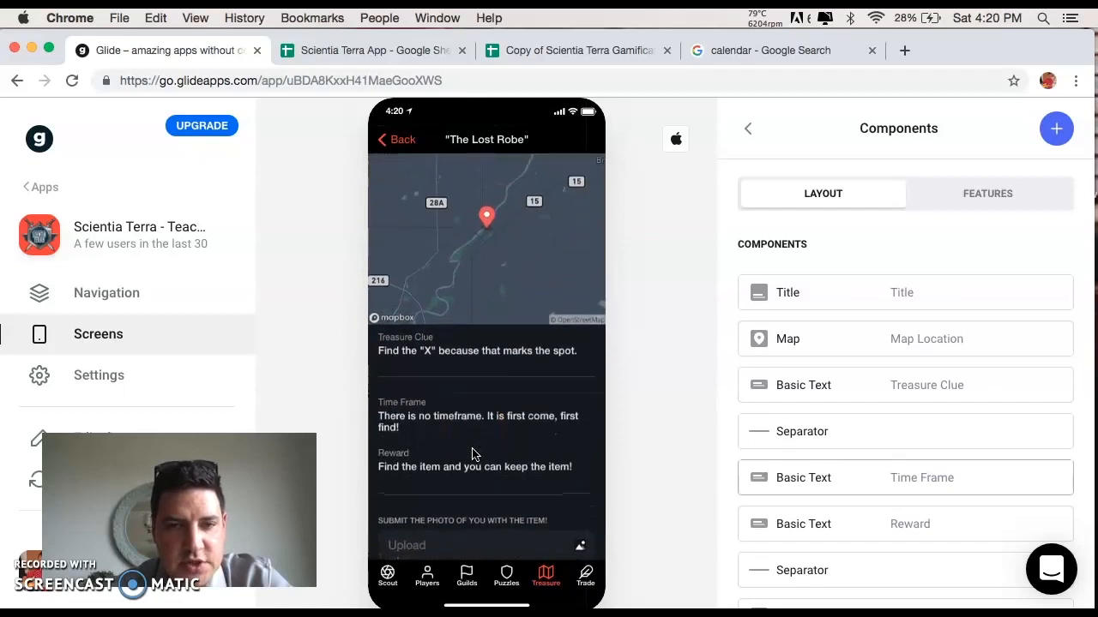
pyautogui.scroll(-1, 466, 426)
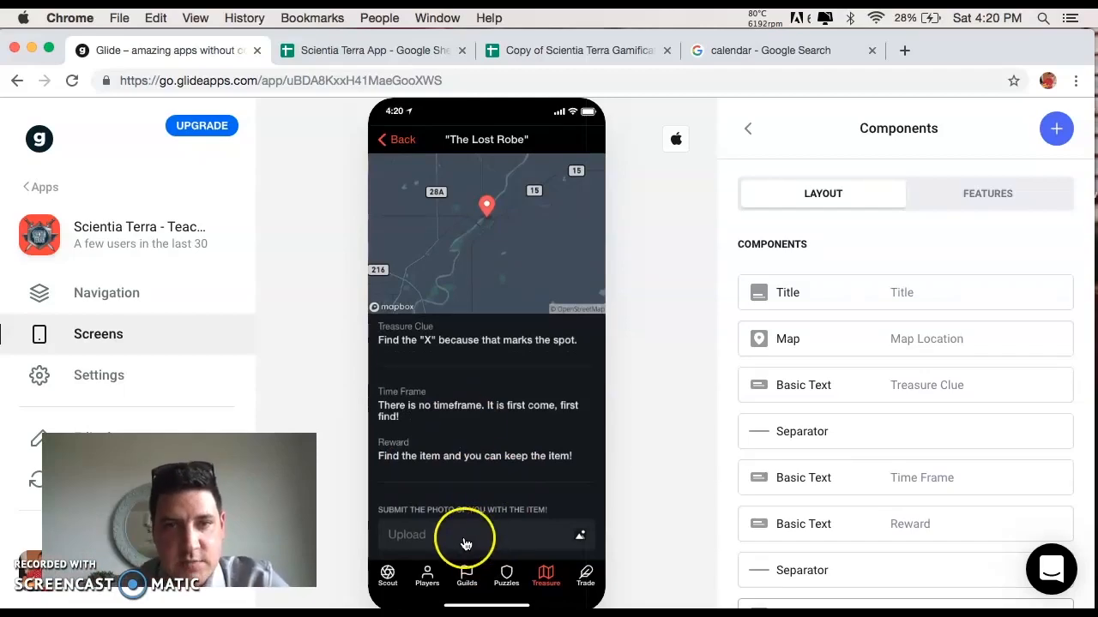
pyautogui.click(477, 244)
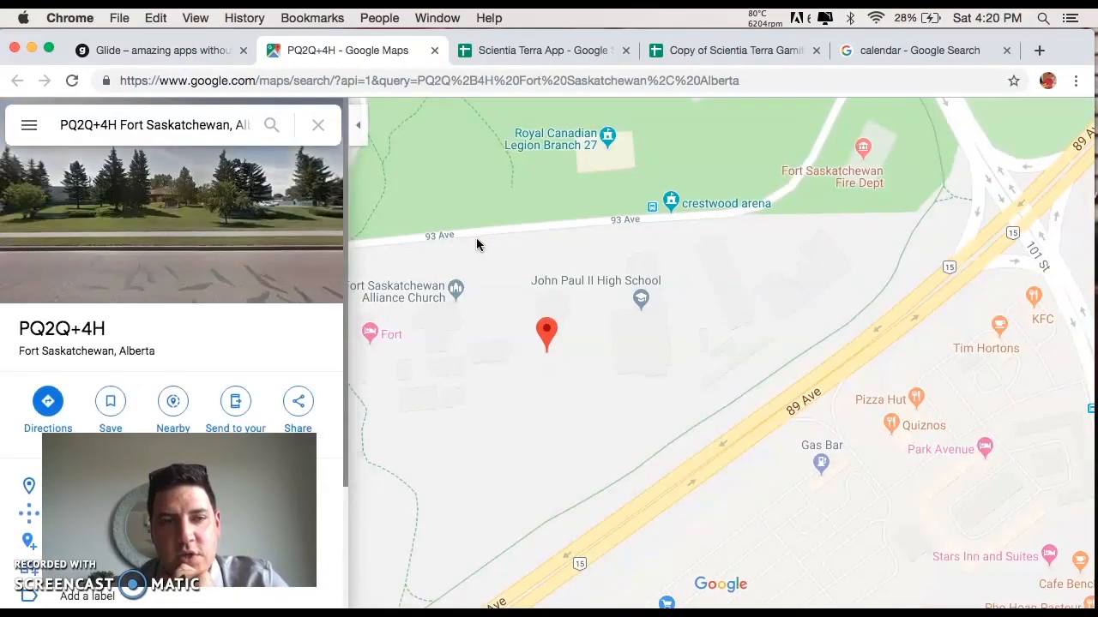
# Switch the map to satellite view and zoom in on the treasure's marker.
pyautogui.moveTo(179, 511); pyautogui.dragTo(932, 518)
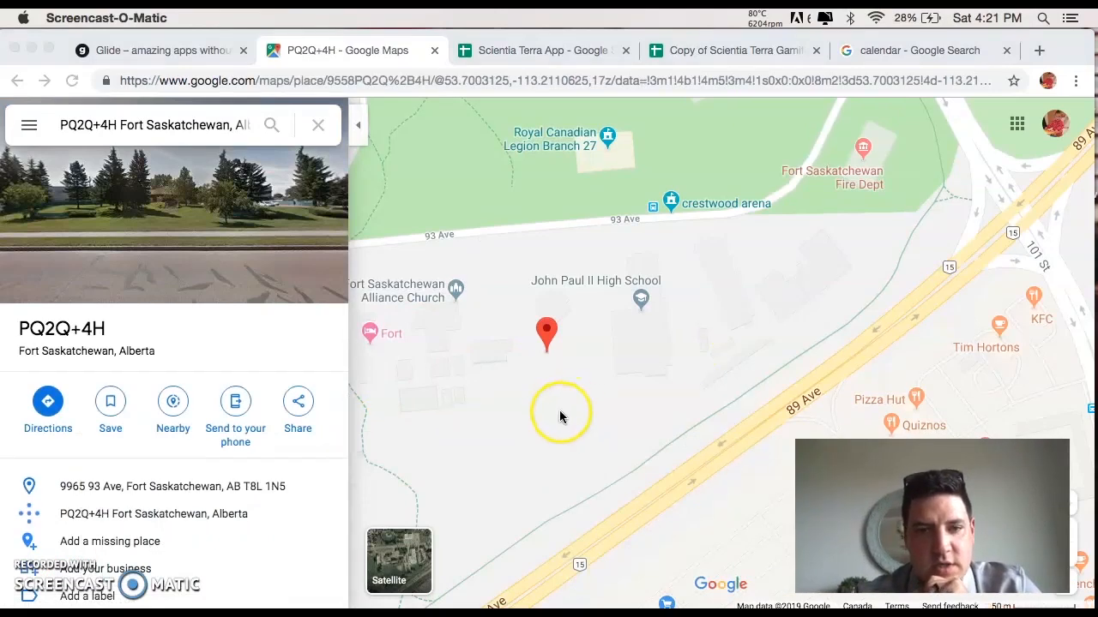
pyautogui.click(401, 569)
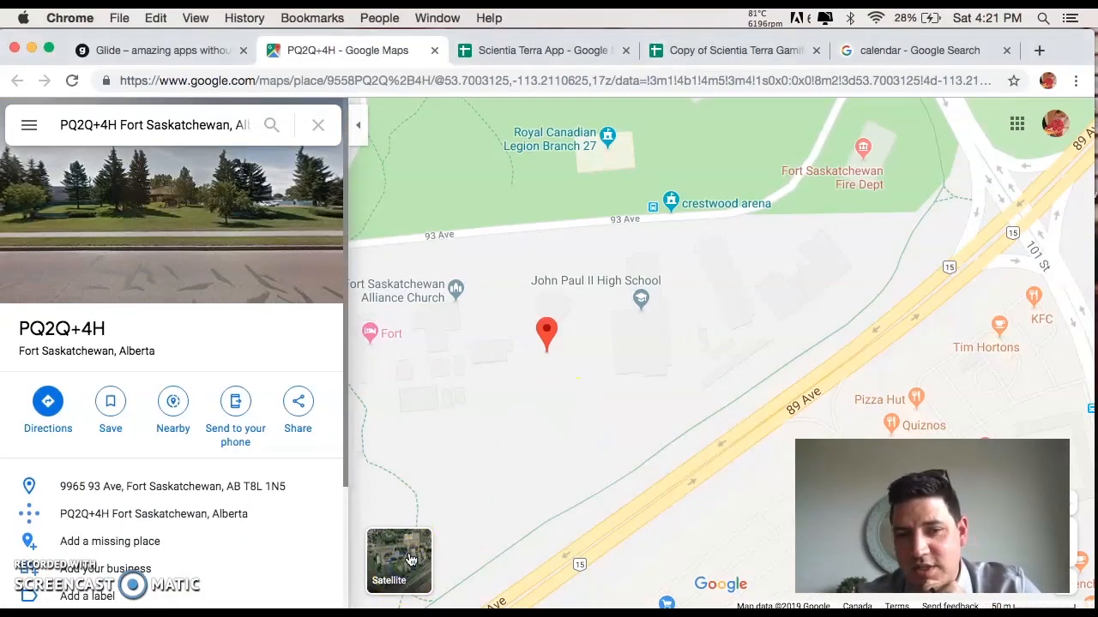
pyautogui.click(410, 556)
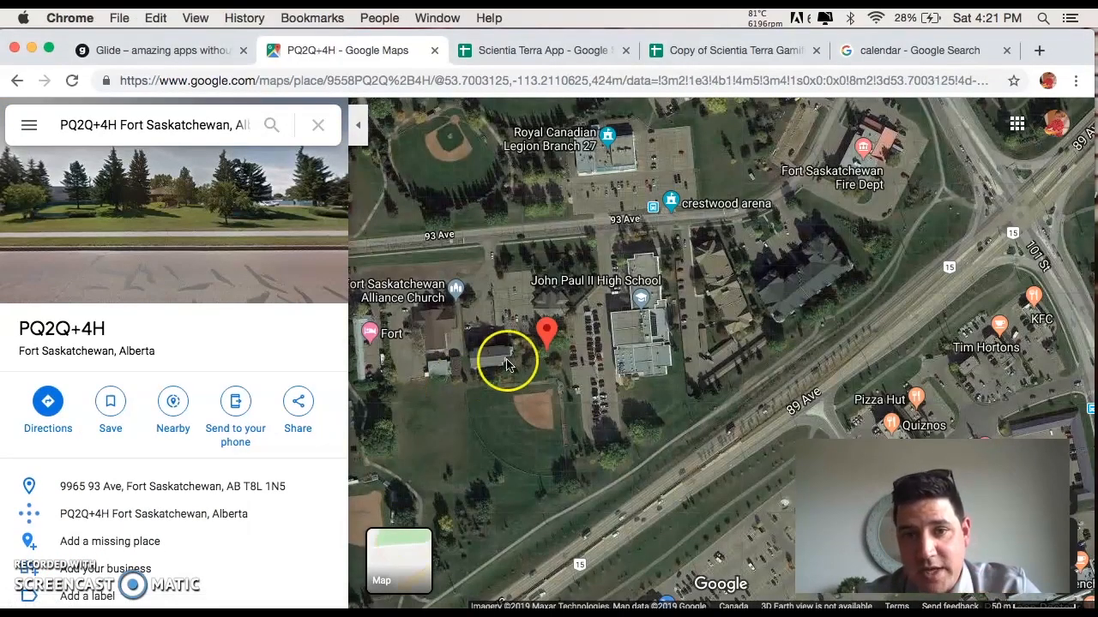
pyautogui.doubleClick(506, 364)
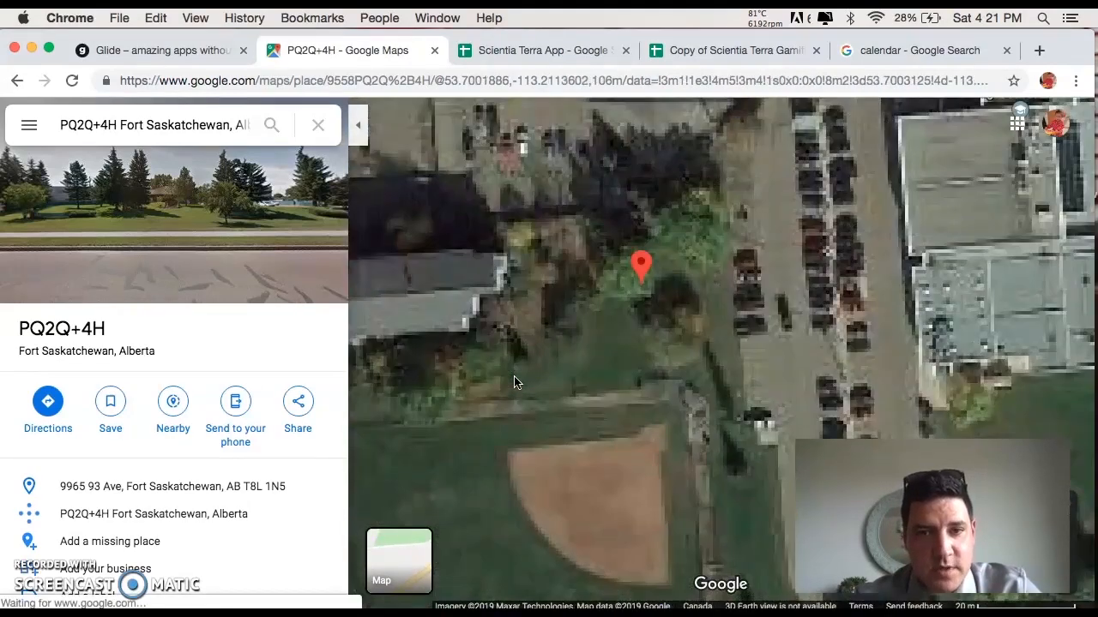
pyautogui.click(636, 311)
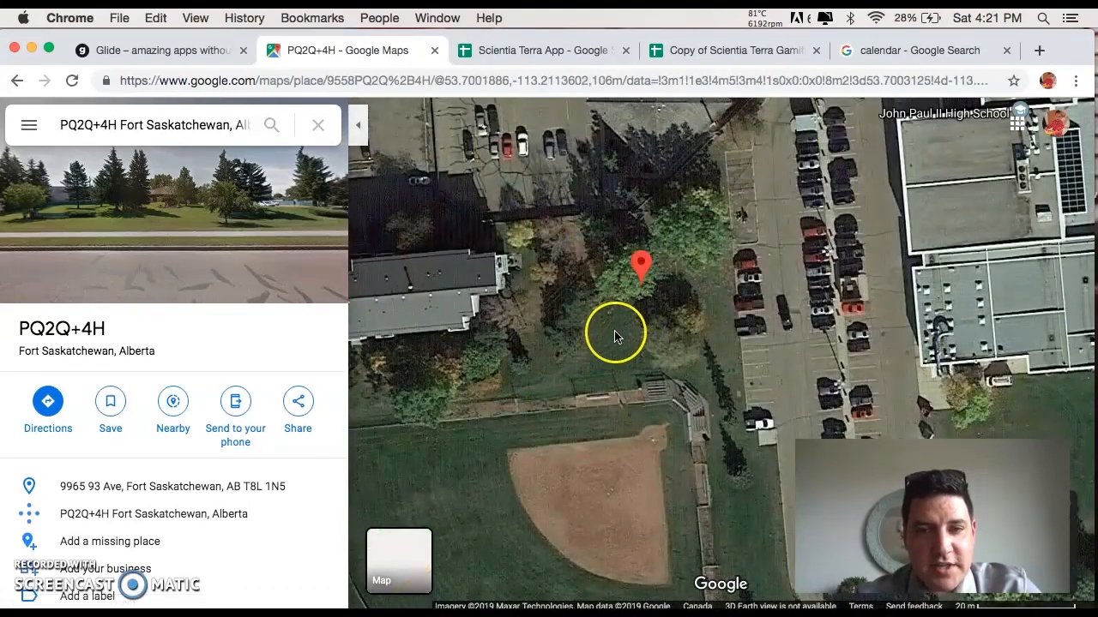
# Compare the place's plus code in Google Maps with the Map Location cell in the Treasure Hunt sheet, then return to Glide.
pyautogui.moveTo(237, 524)
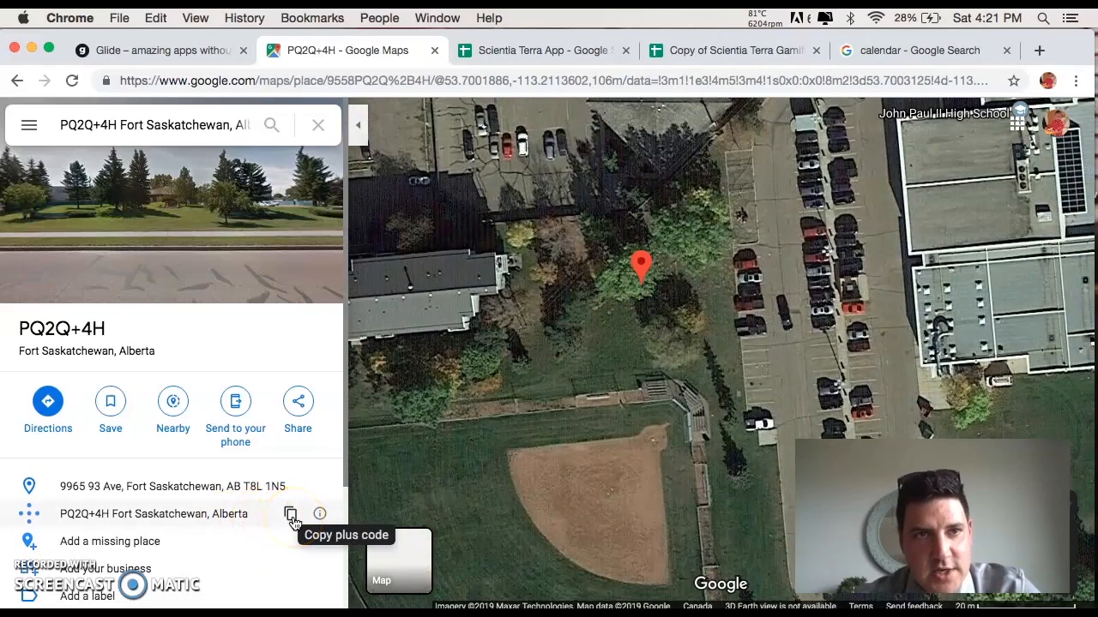
pyautogui.click(517, 52)
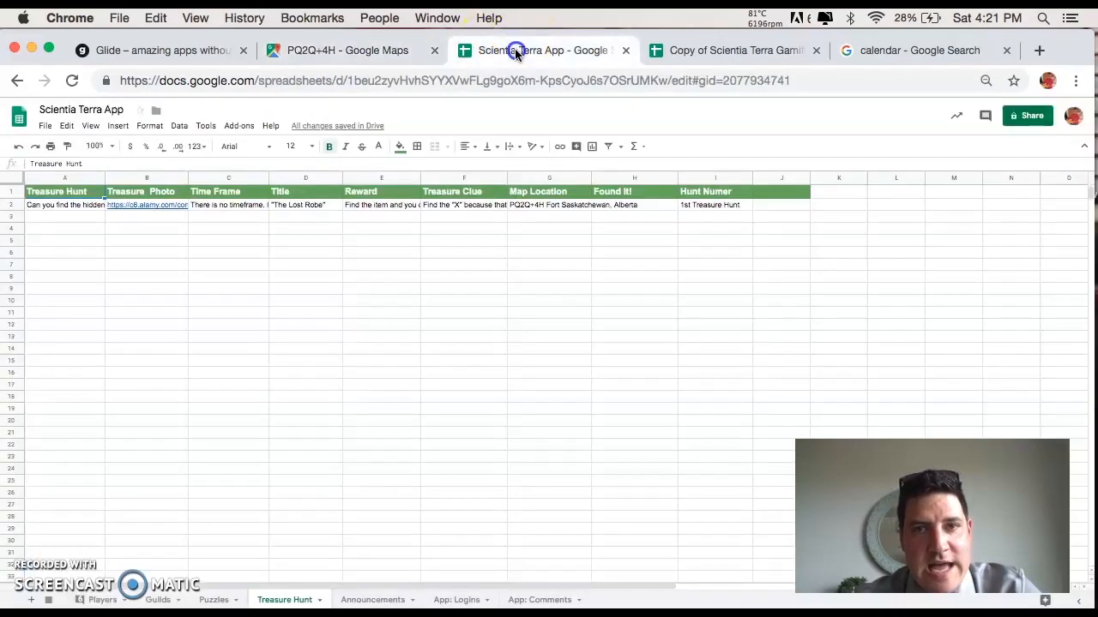
pyautogui.click(528, 205)
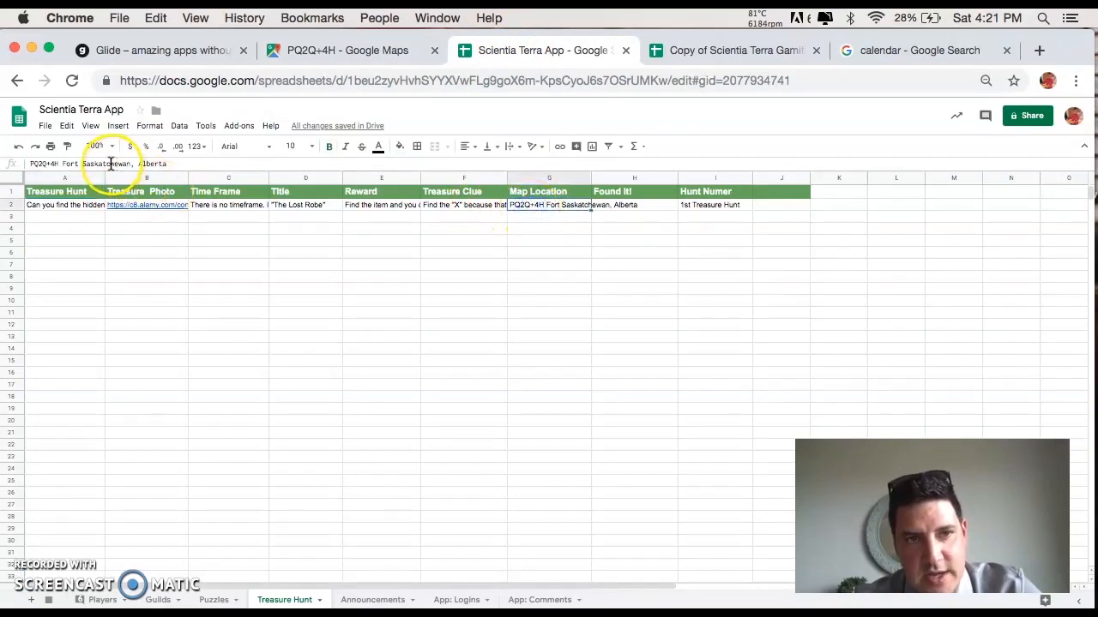
pyautogui.click(310, 56)
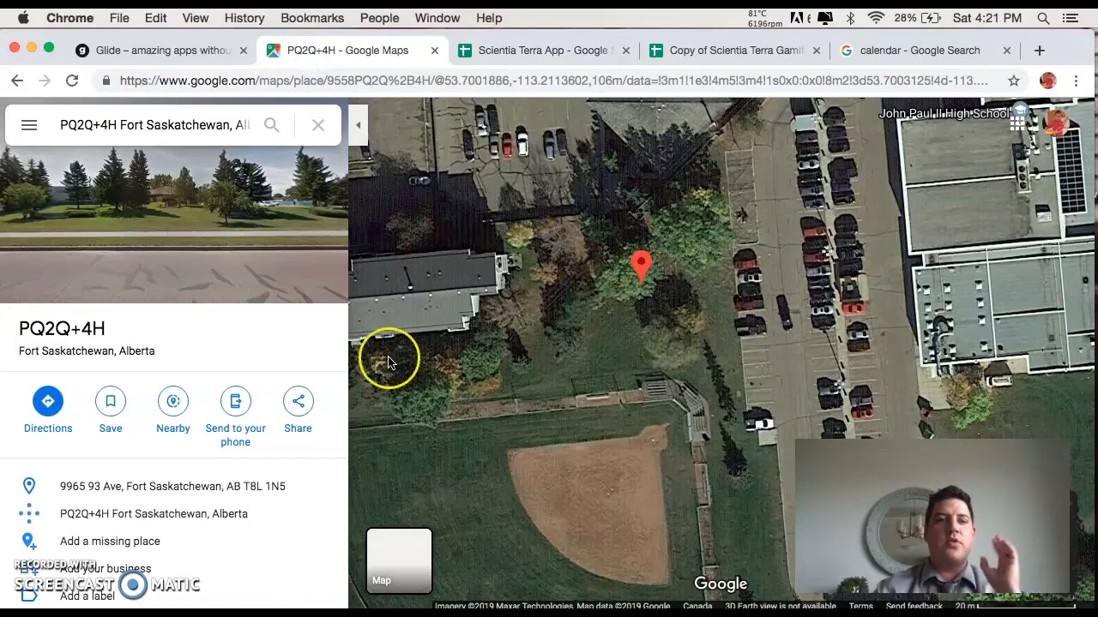
pyautogui.click(162, 53)
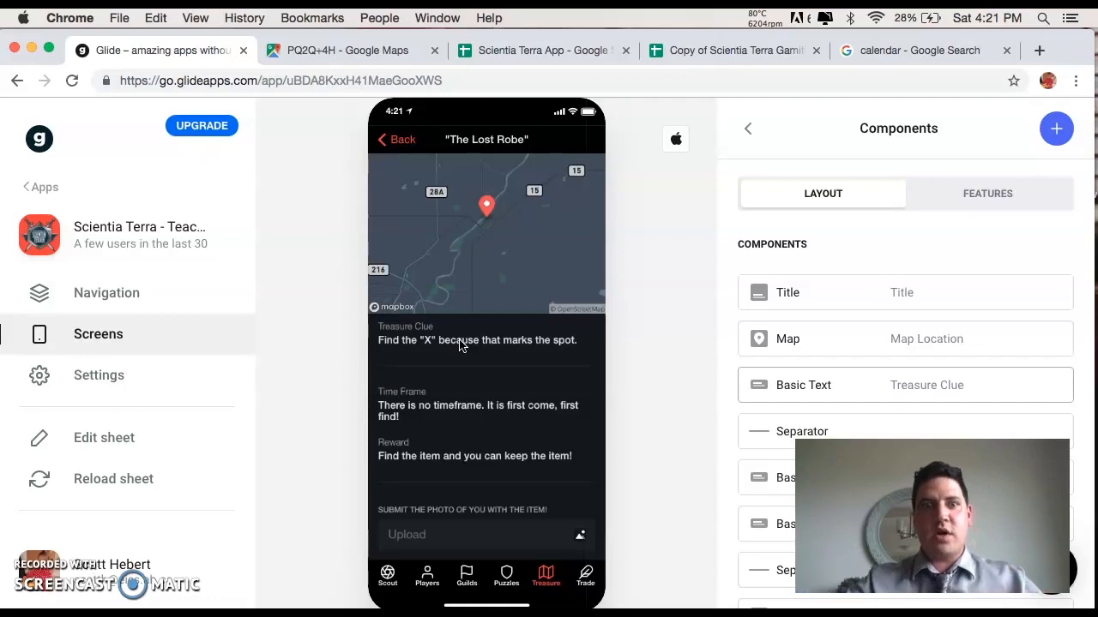
pyautogui.click(498, 310)
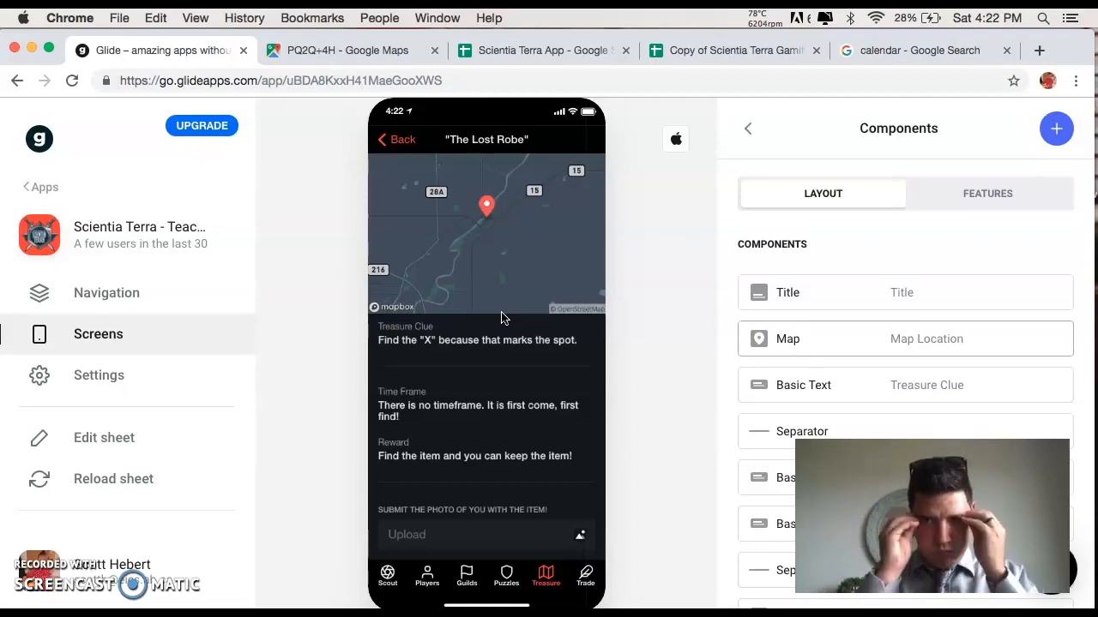
pyautogui.click(66, 540)
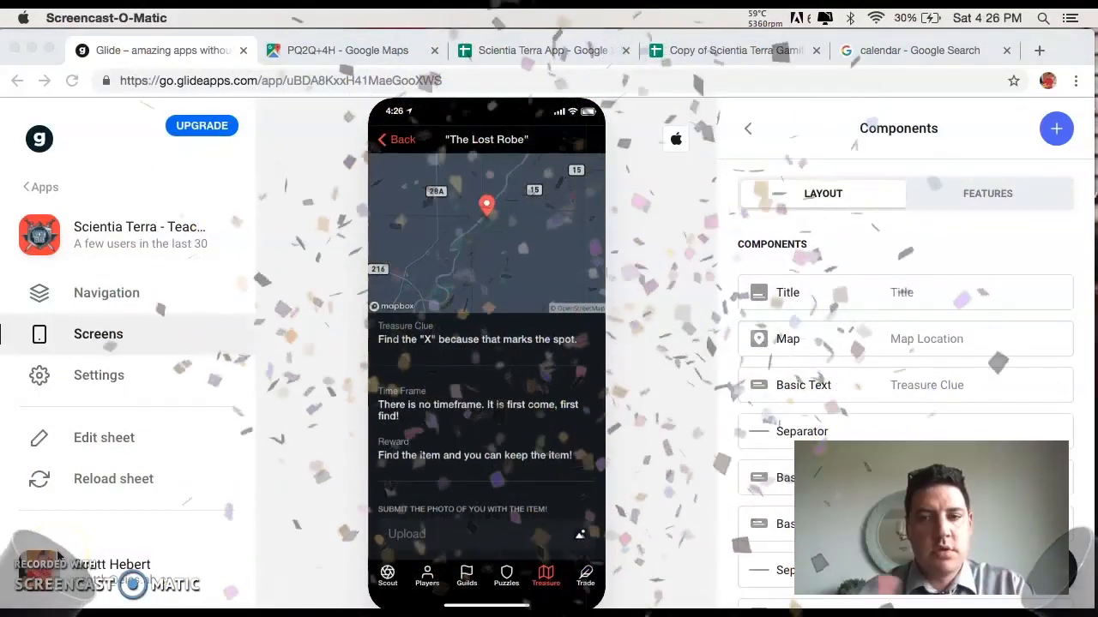
# View the app's Trade screen and find the Trade tab with its Chat source in the navigation settings.
pyautogui.click(598, 593)
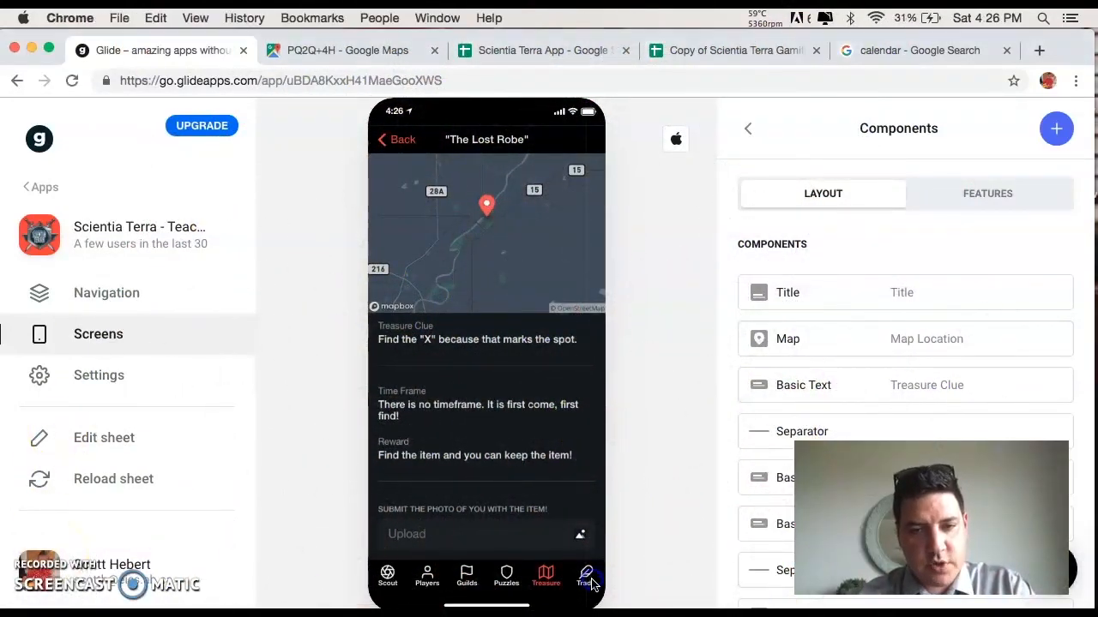
pyautogui.click(590, 580)
pyautogui.click(102, 292)
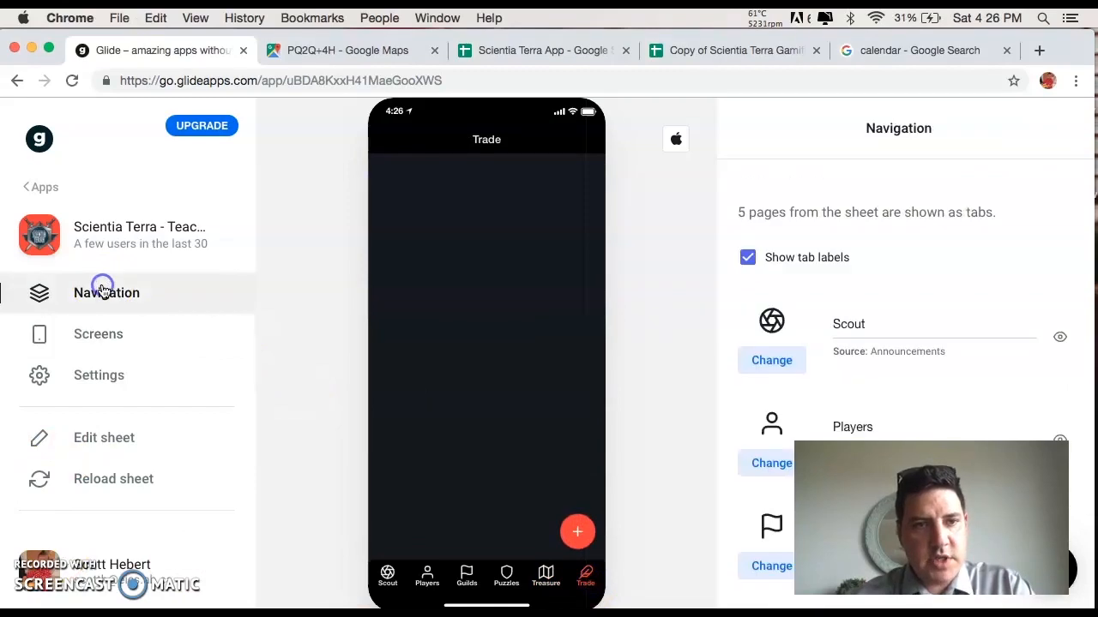
pyautogui.scroll(-5, 897, 311)
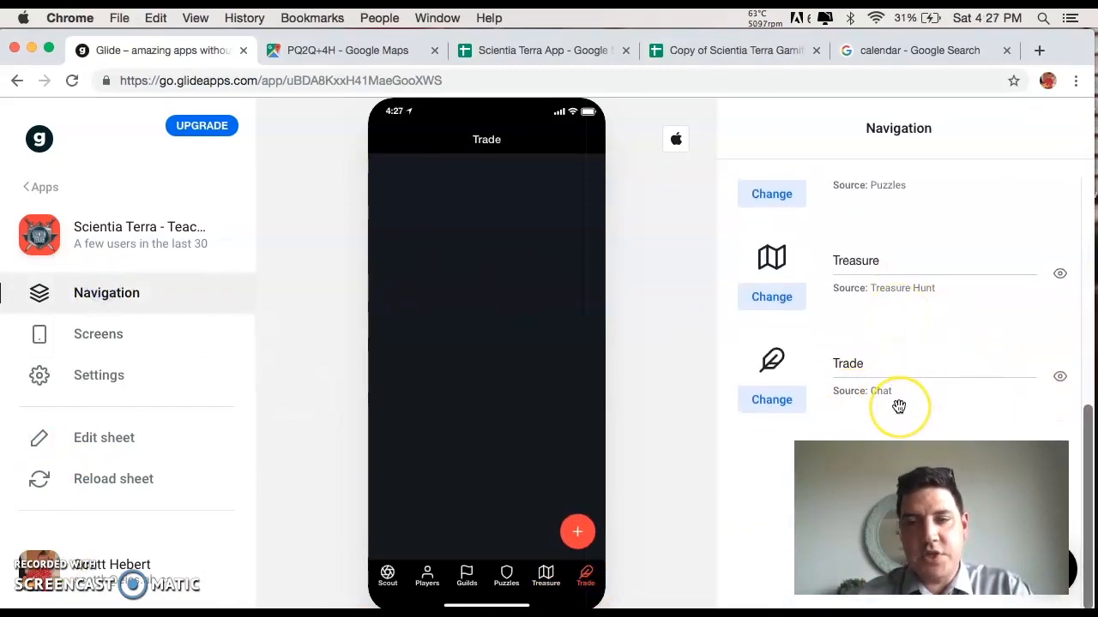
# Hide the Trade tab and show it again, then view its icon choices without changing the icon.
pyautogui.click(1060, 376)
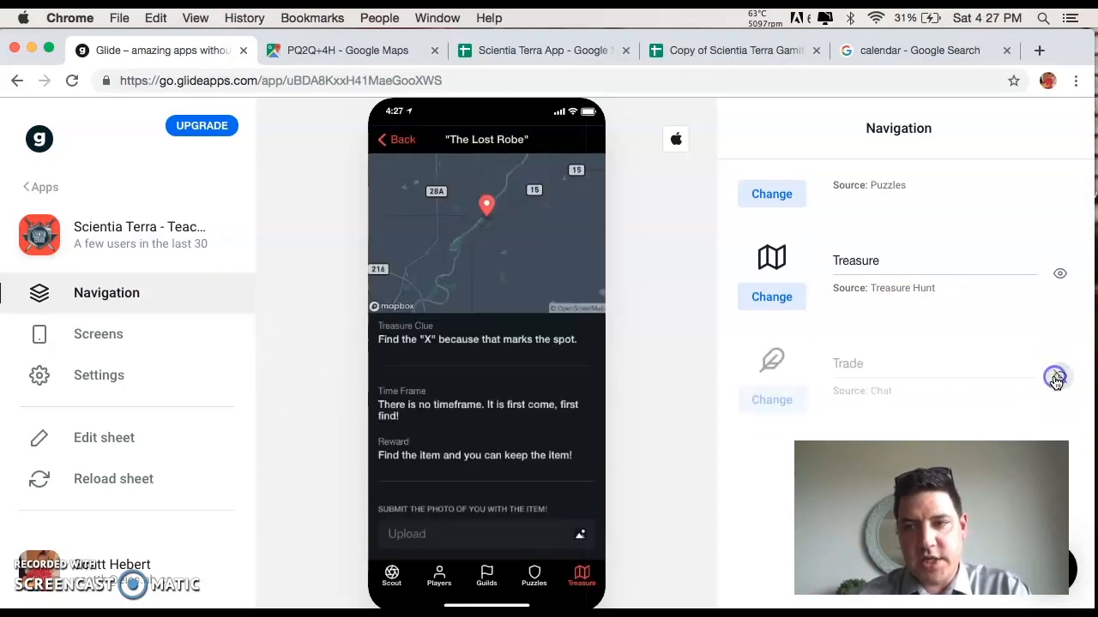
pyautogui.click(1060, 376)
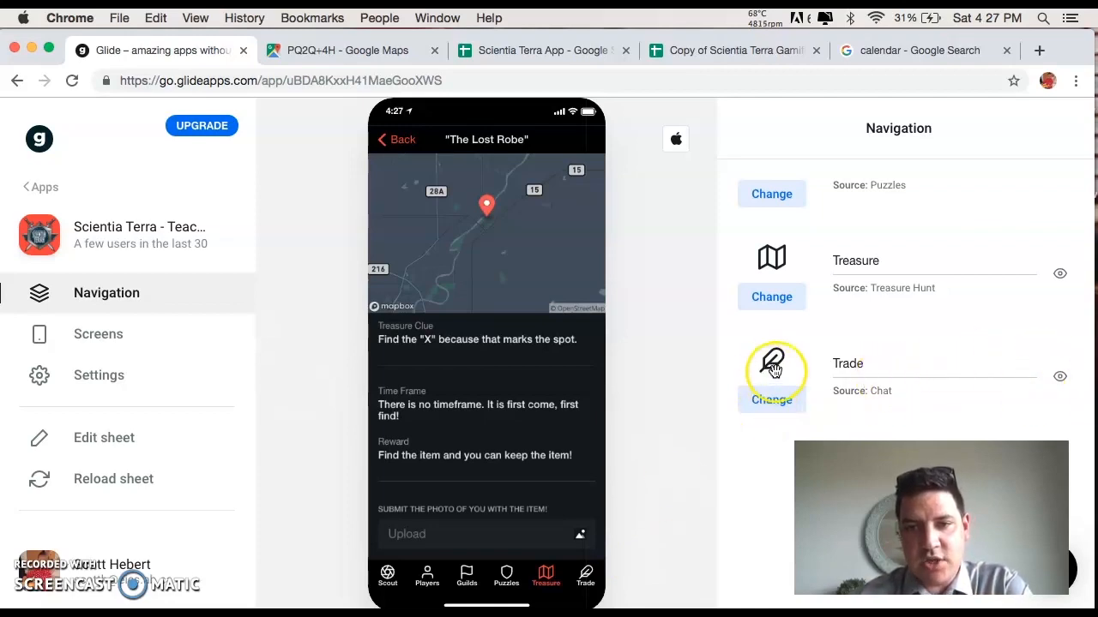
pyautogui.click(780, 410)
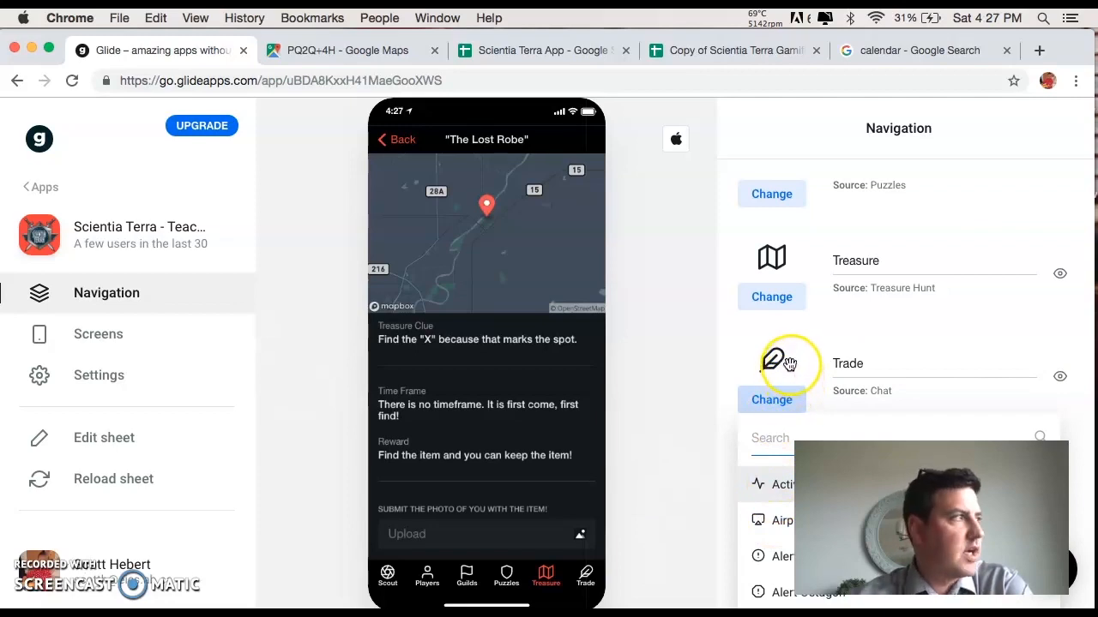
pyautogui.click(730, 385)
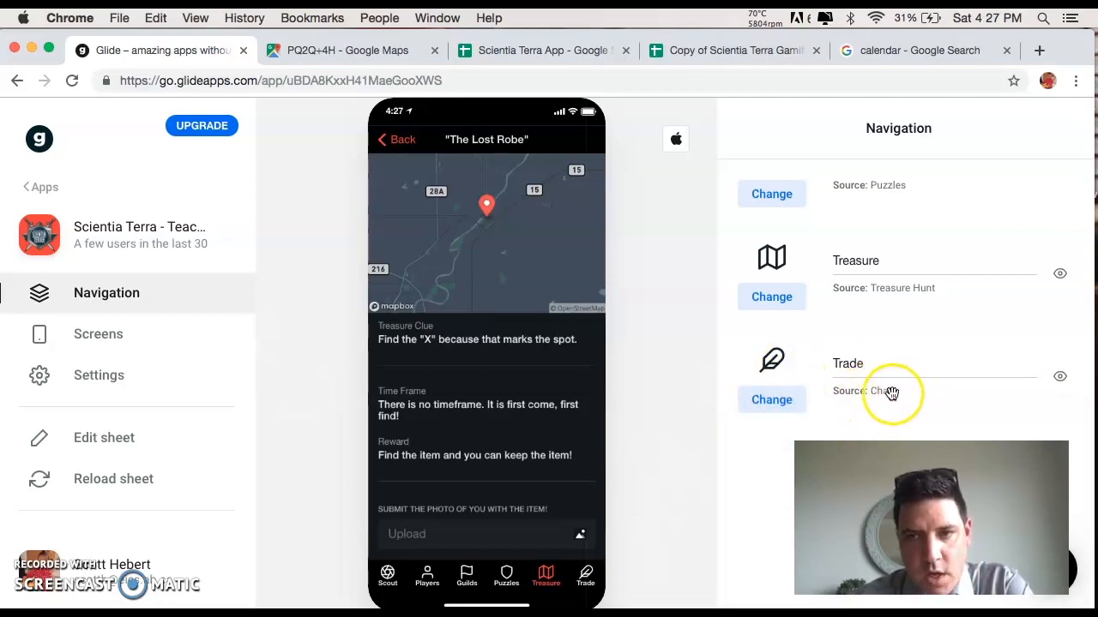
# View the name and email form for posting in the app's Trade chat, then close it without filling it in.
pyautogui.click(583, 577)
pyautogui.click(581, 547)
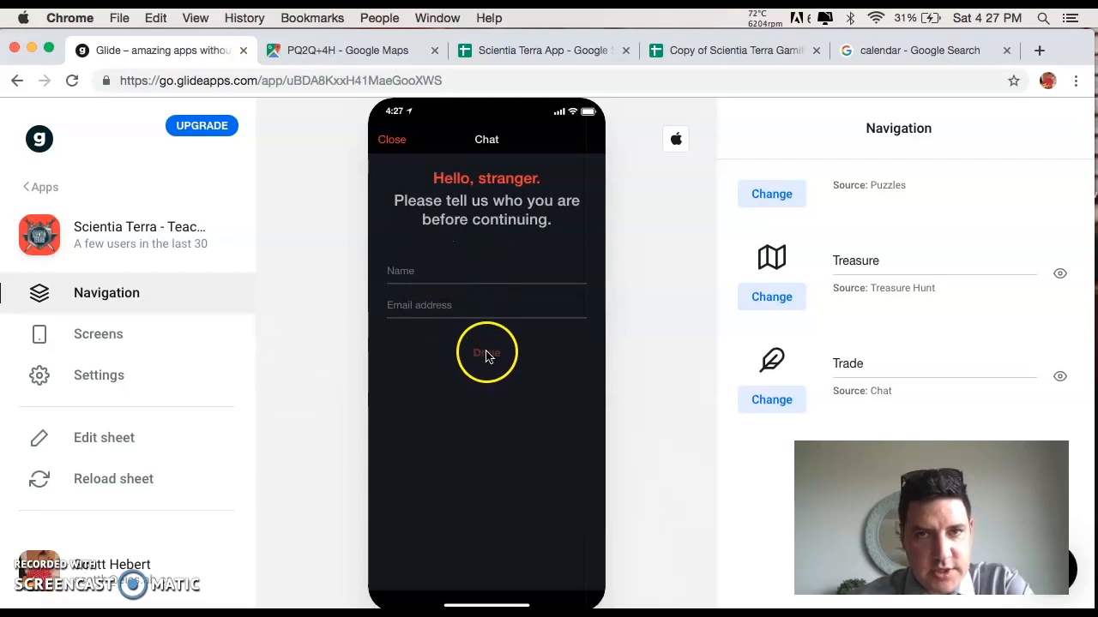
pyautogui.click(390, 158)
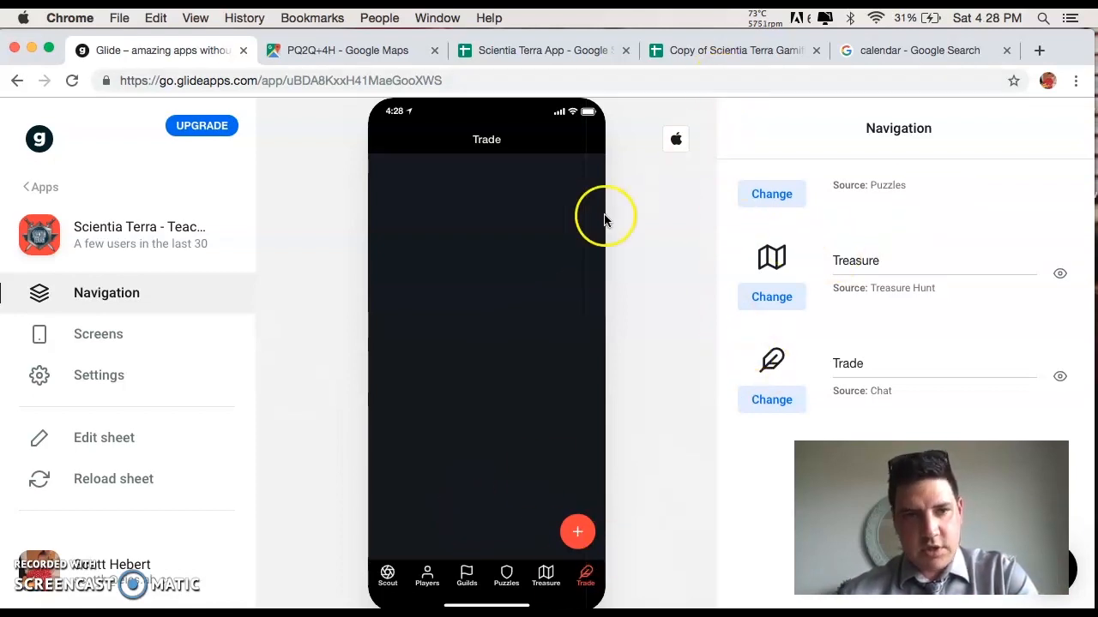
# View the Chat screen's settings, then review the tabs and their sources in the navigation settings.
pyautogui.click(94, 337)
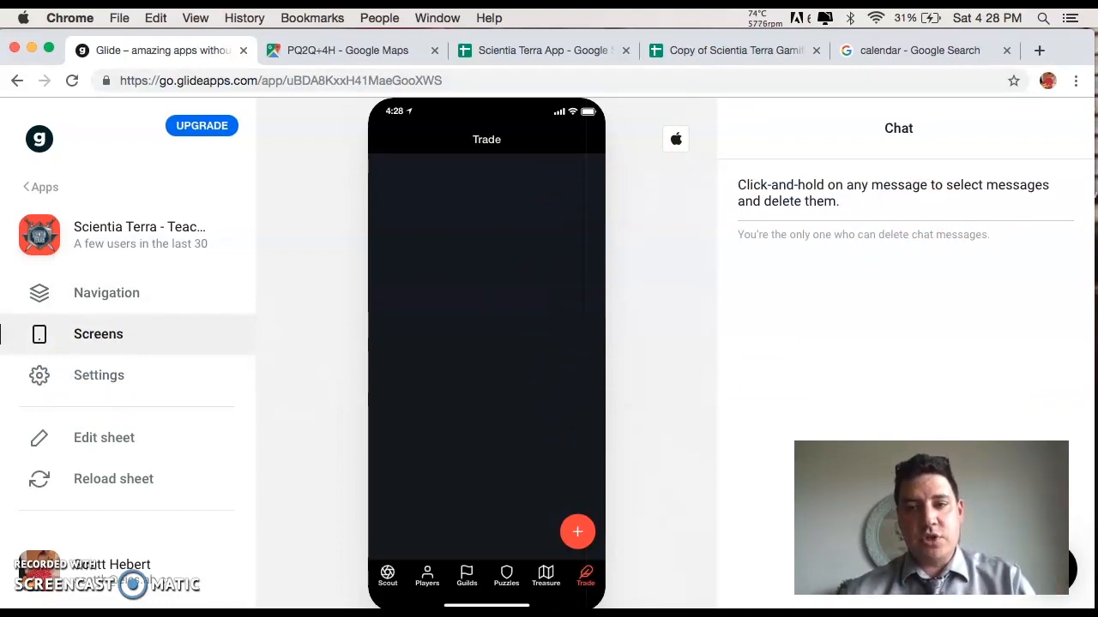
pyautogui.click(110, 294)
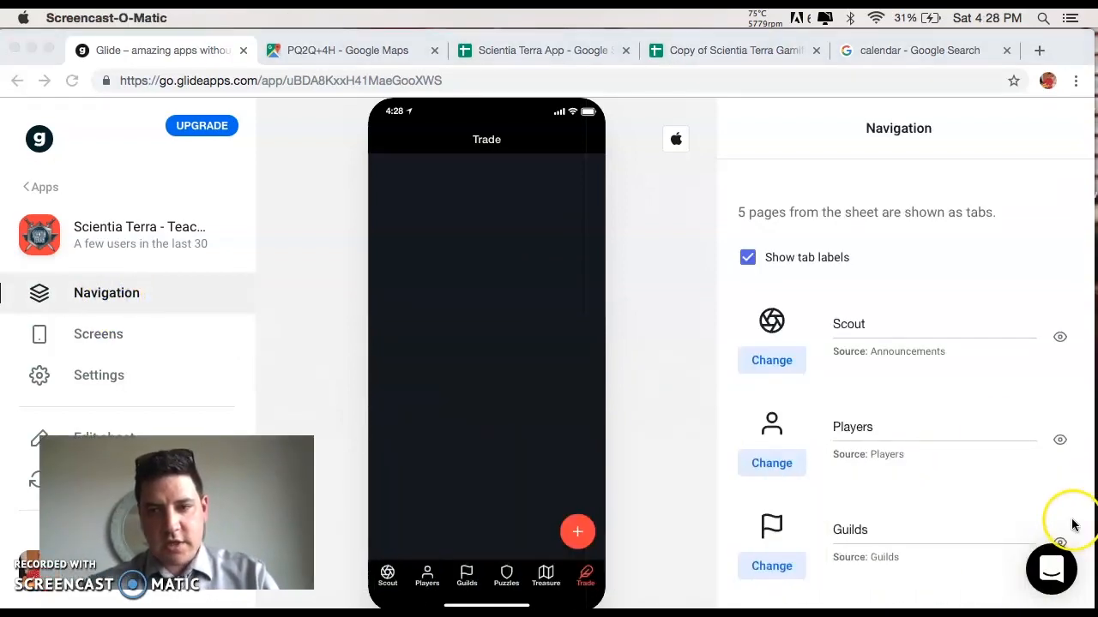
pyautogui.scroll(-5, 1012, 488)
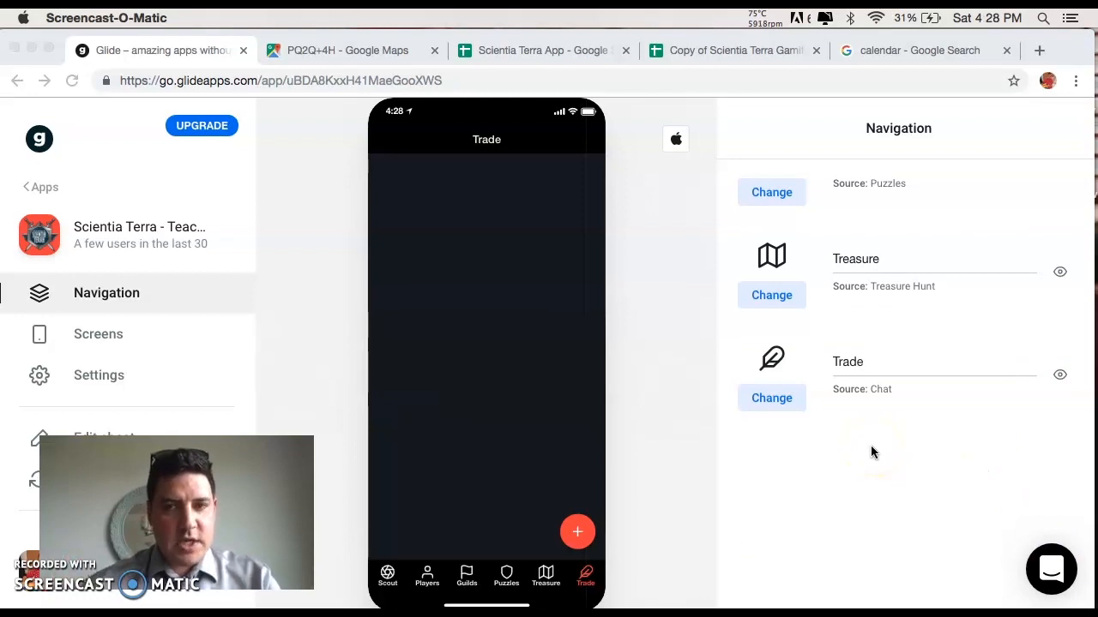
pyautogui.scroll(5, 834, 519)
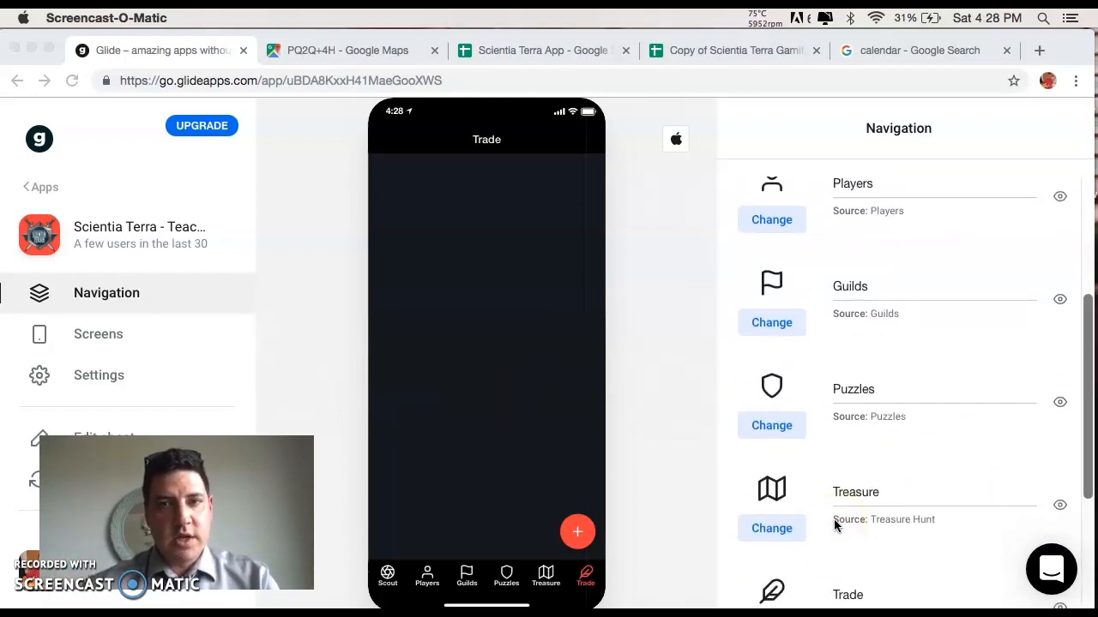
pyautogui.scroll(-5, 960, 459)
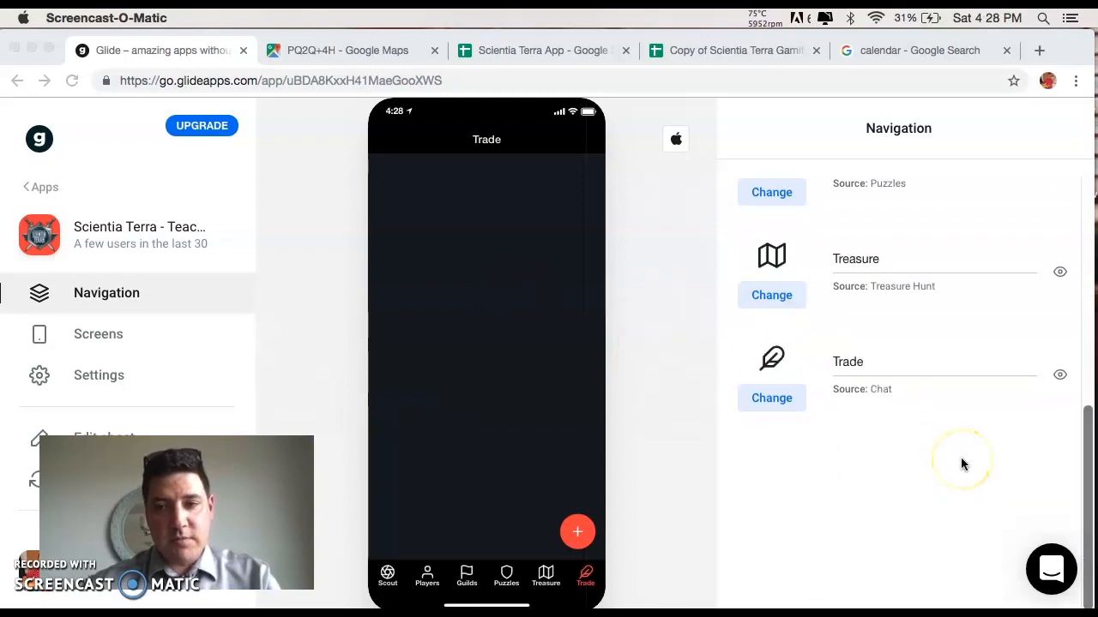
pyautogui.scroll(-1, 961, 464)
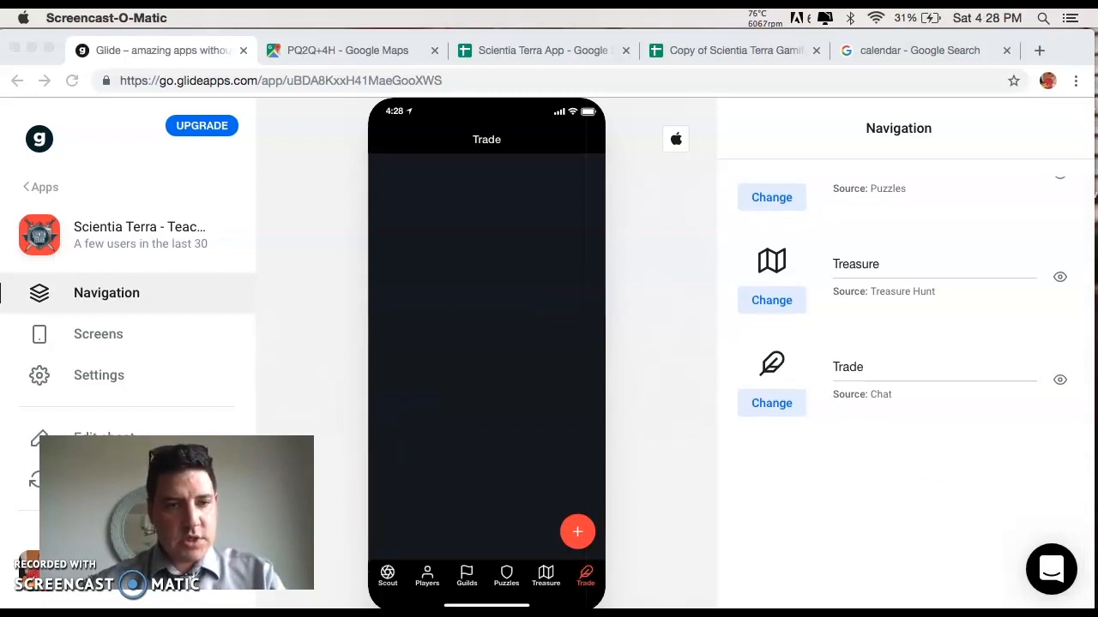
pyautogui.moveTo(177, 513); pyautogui.dragTo(902, 520)
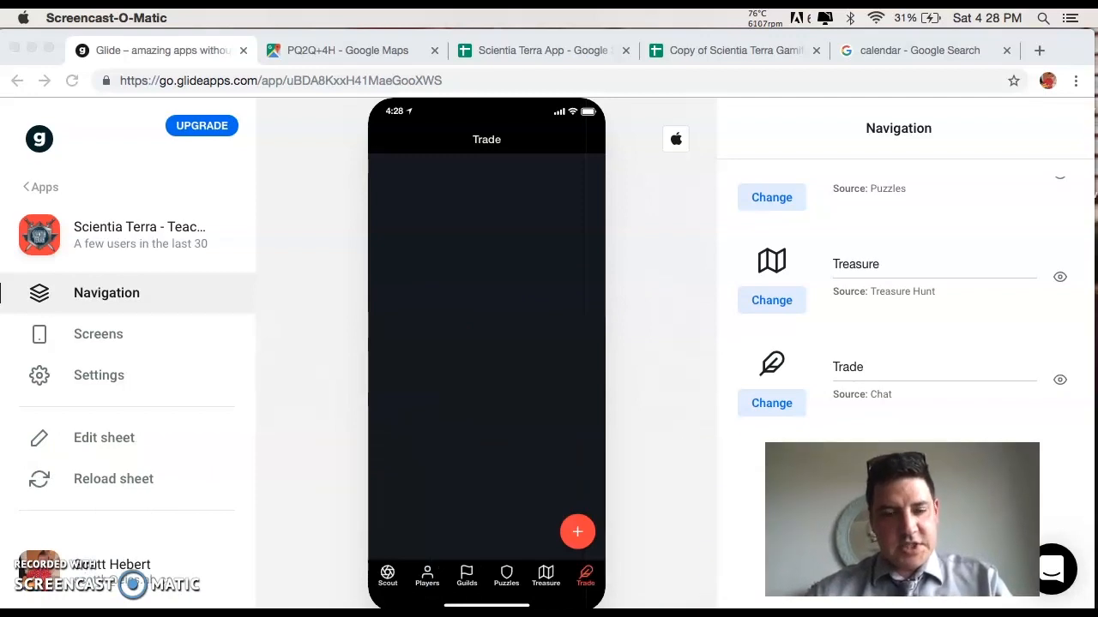
pyautogui.click(103, 296)
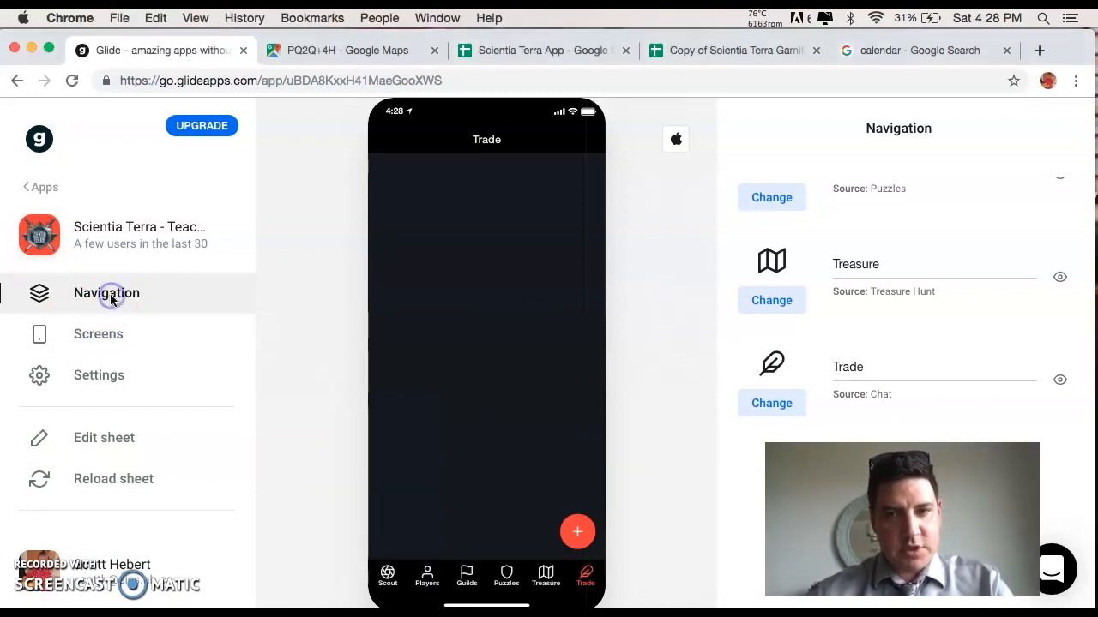
# Look through the header cells of the Treasure Hunt sheet in the Scientia Terra App spreadsheet.
pyautogui.click(509, 51)
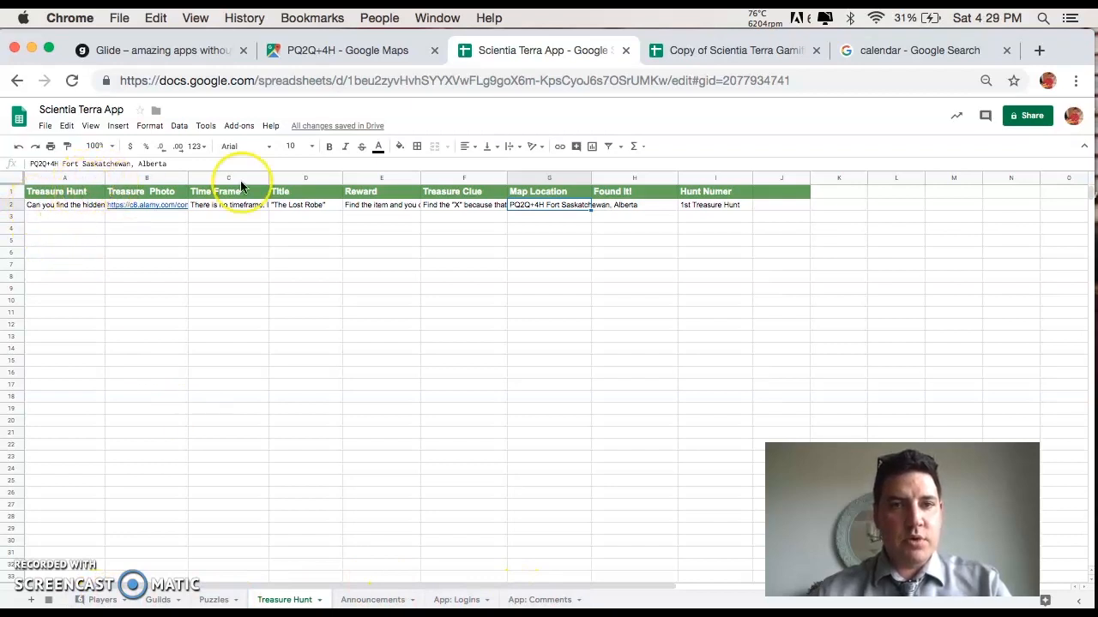
pyautogui.click(12, 205)
pyautogui.press('Up')
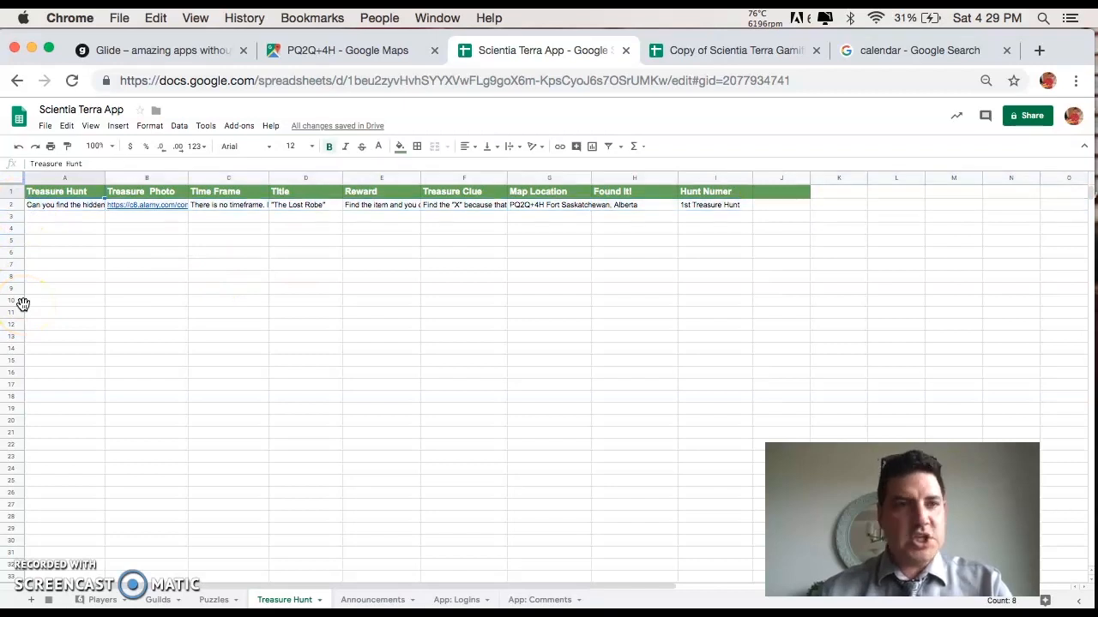
pyautogui.press('Right')
pyautogui.press('Right')
pyautogui.press('Right')
pyautogui.press('Right')
pyautogui.press('Right')
pyautogui.press('Left')
pyautogui.press('Left')
pyautogui.press('Left')
pyautogui.press('Left')
pyautogui.press('Left')
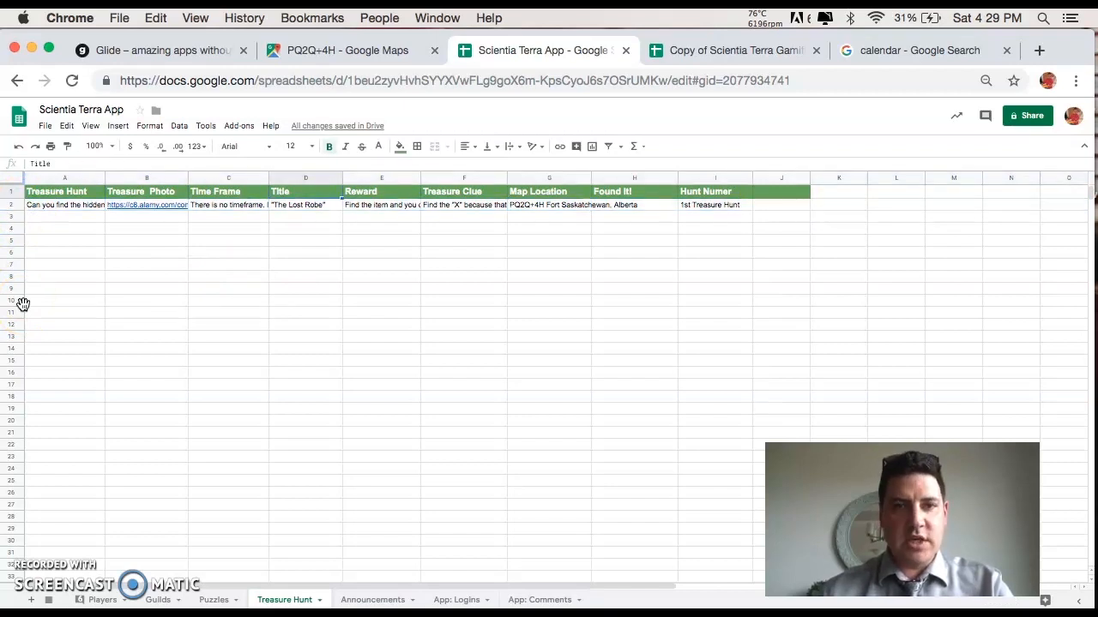
# View the Players sheet alongside the app's Scout screen in Glide, ending back in the spreadsheet.
pyautogui.click(103, 600)
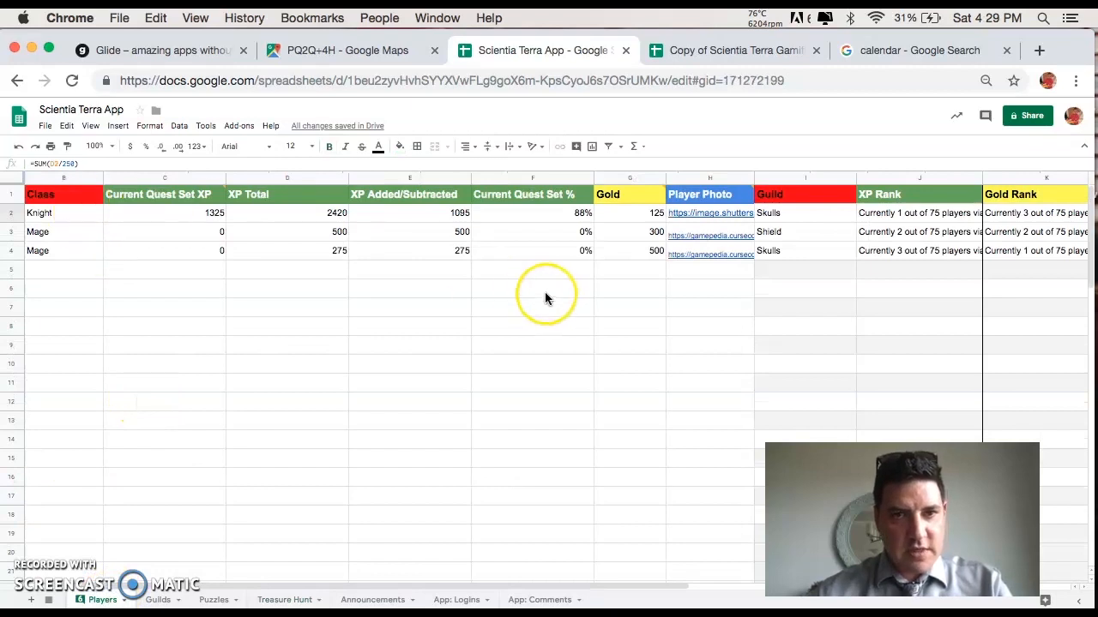
pyautogui.click(150, 48)
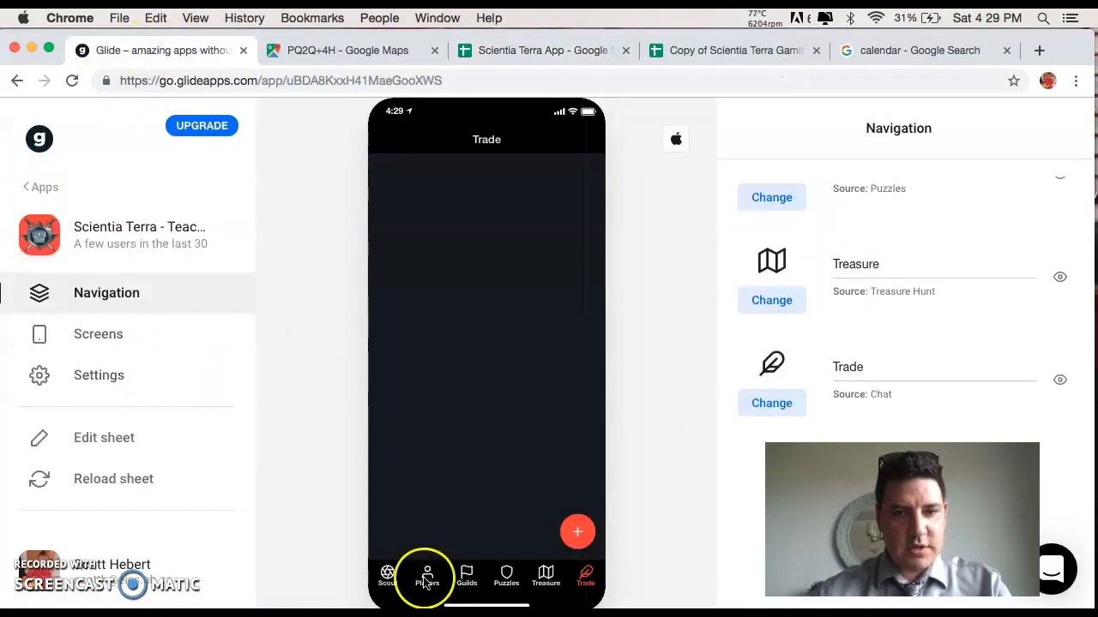
pyautogui.click(392, 598)
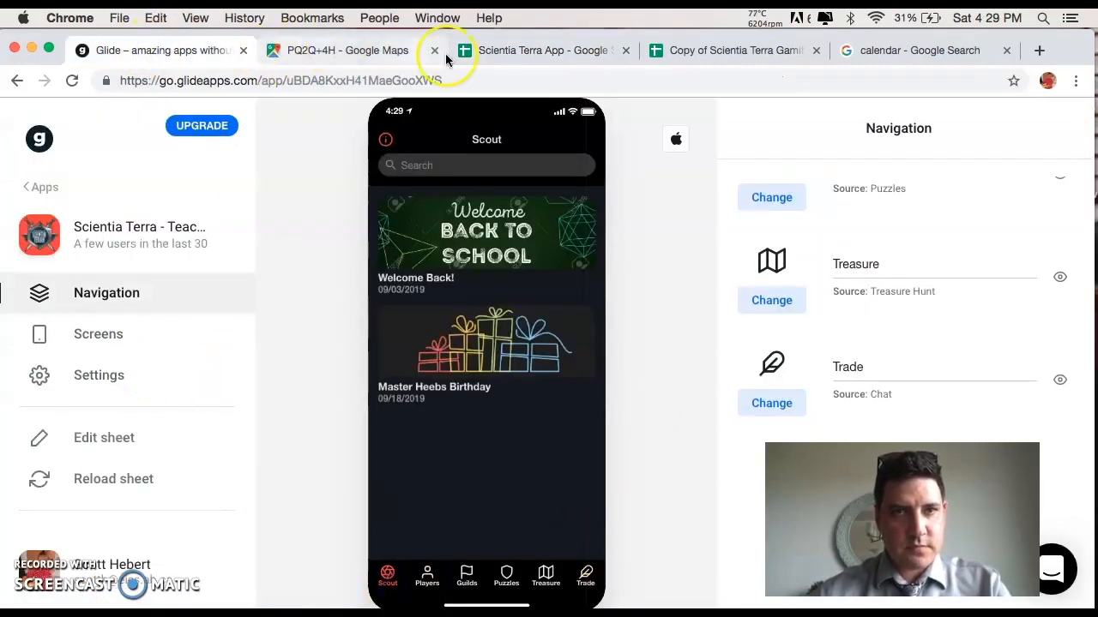
pyautogui.click(544, 52)
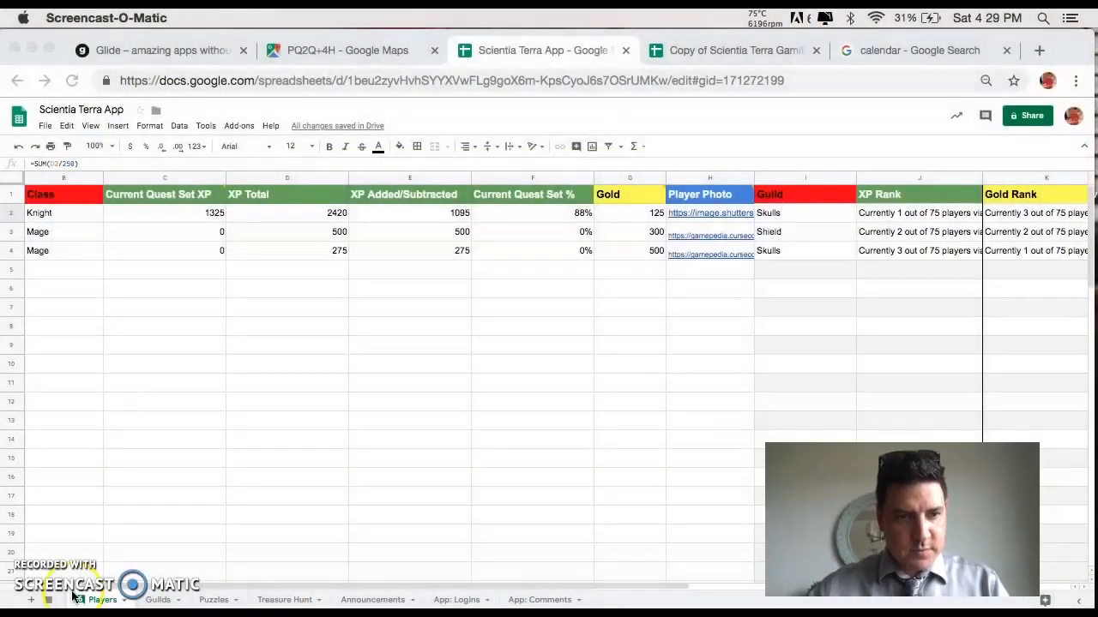
# Return to Glide and copy the app's share link from the Scout screen's sharing page.
pyautogui.click(180, 50)
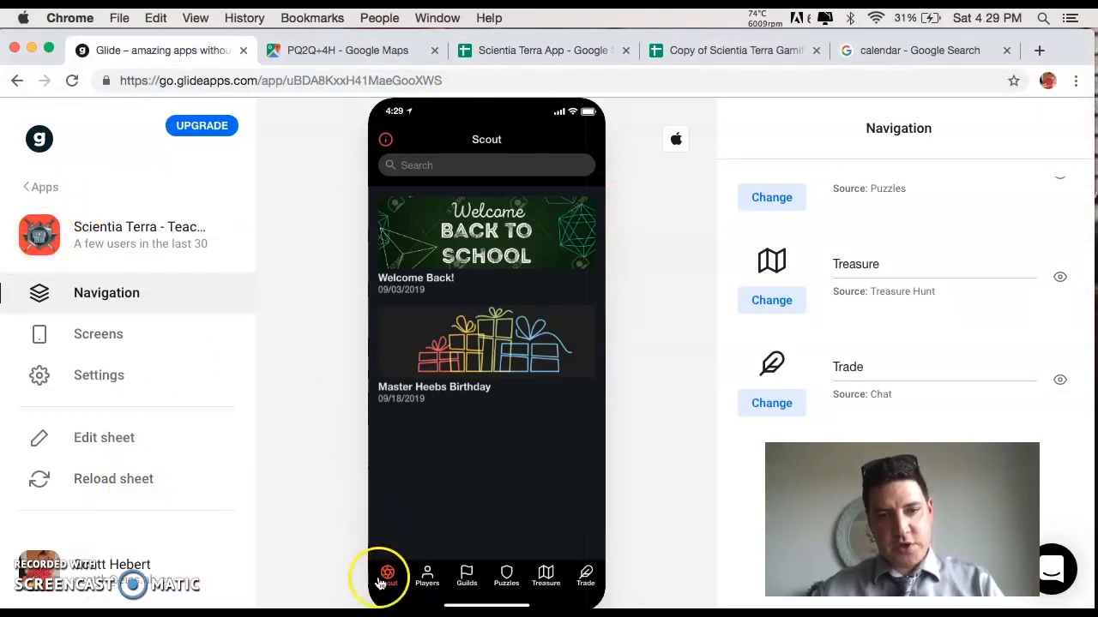
pyautogui.click(385, 142)
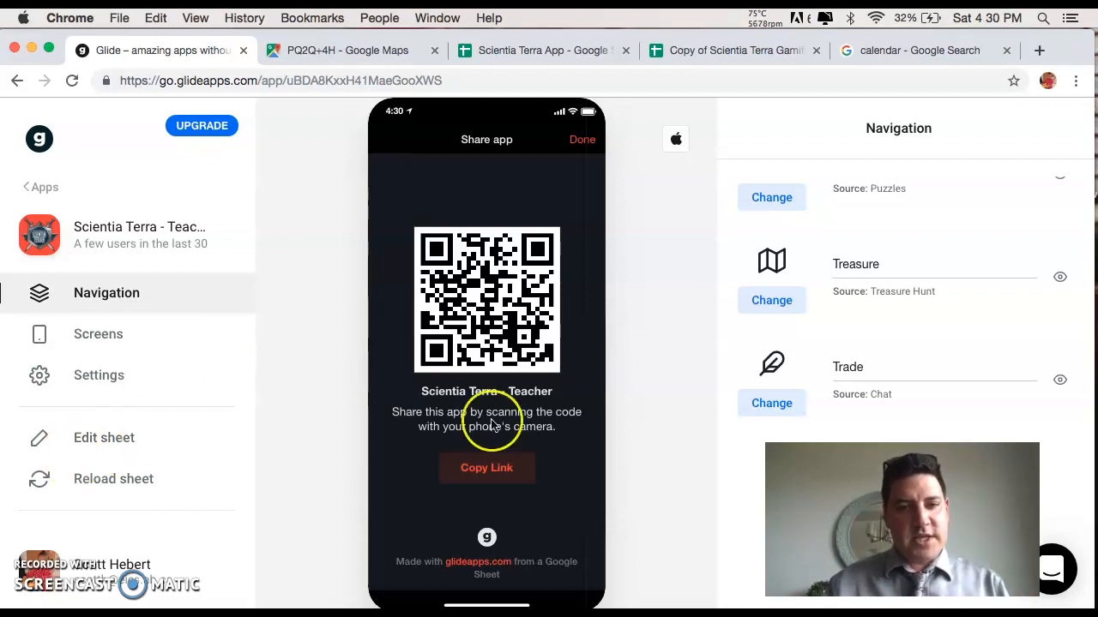
pyautogui.click(461, 468)
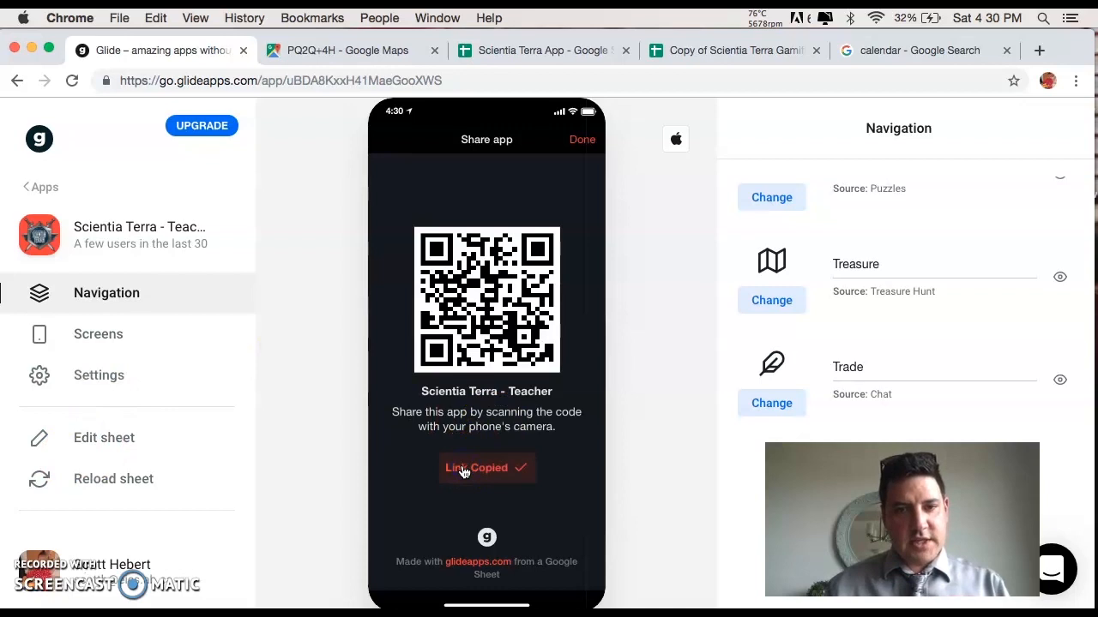
# Examine the app's name and App URL in the Scientia Terra - Teacher app settings.
pyautogui.click(103, 226)
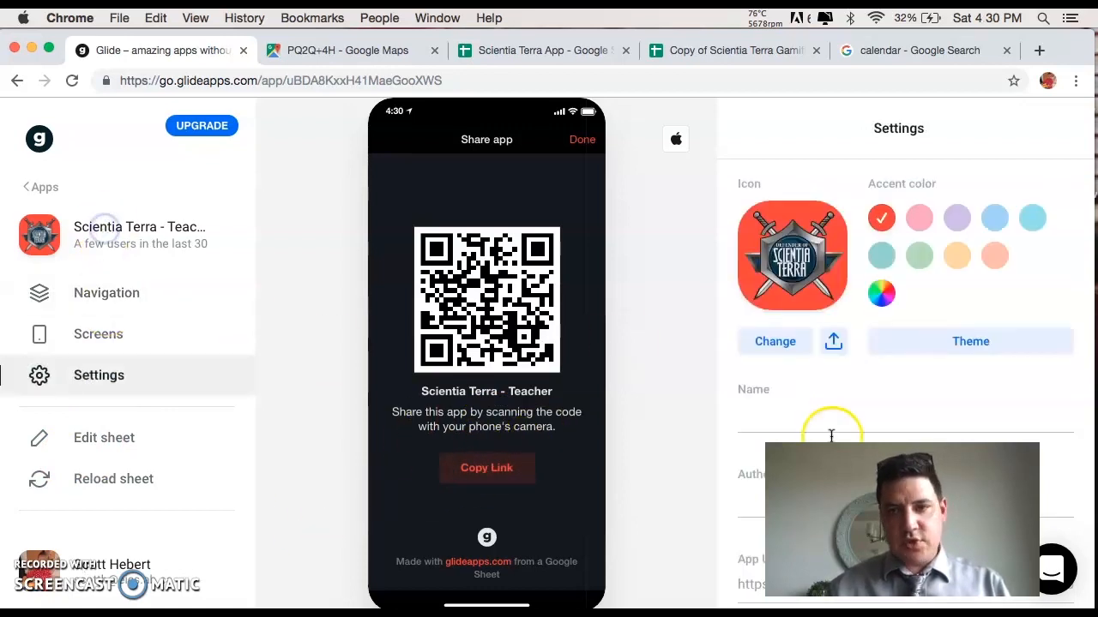
pyautogui.moveTo(900, 518); pyautogui.dragTo(280, 517)
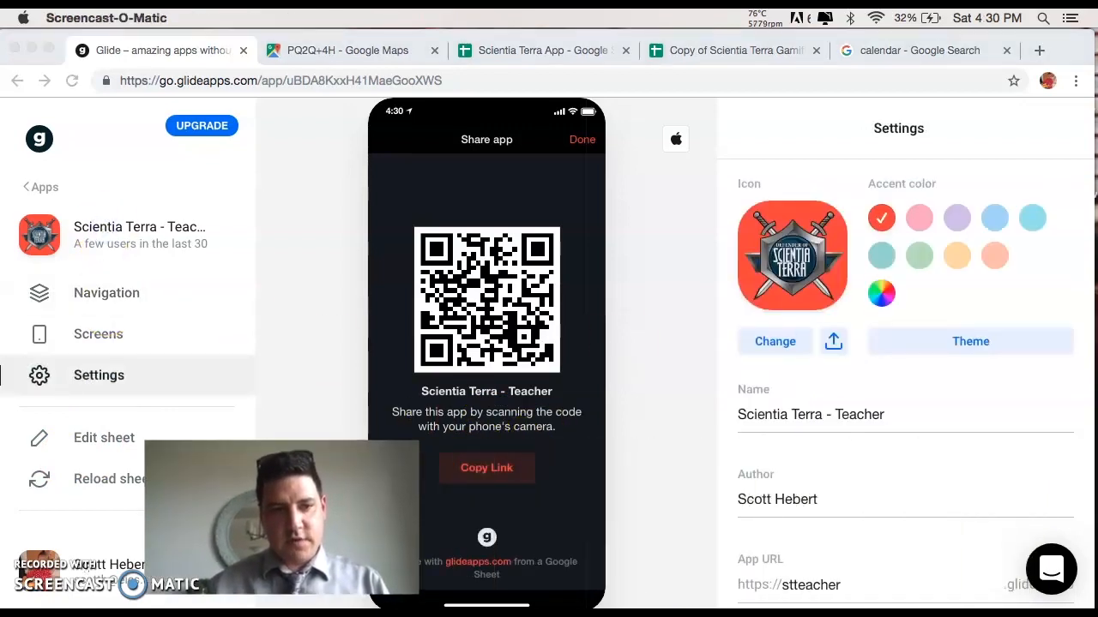
pyautogui.moveTo(430, 534); pyautogui.dragTo(314, 534)
pyautogui.scroll(-2, 1005, 497)
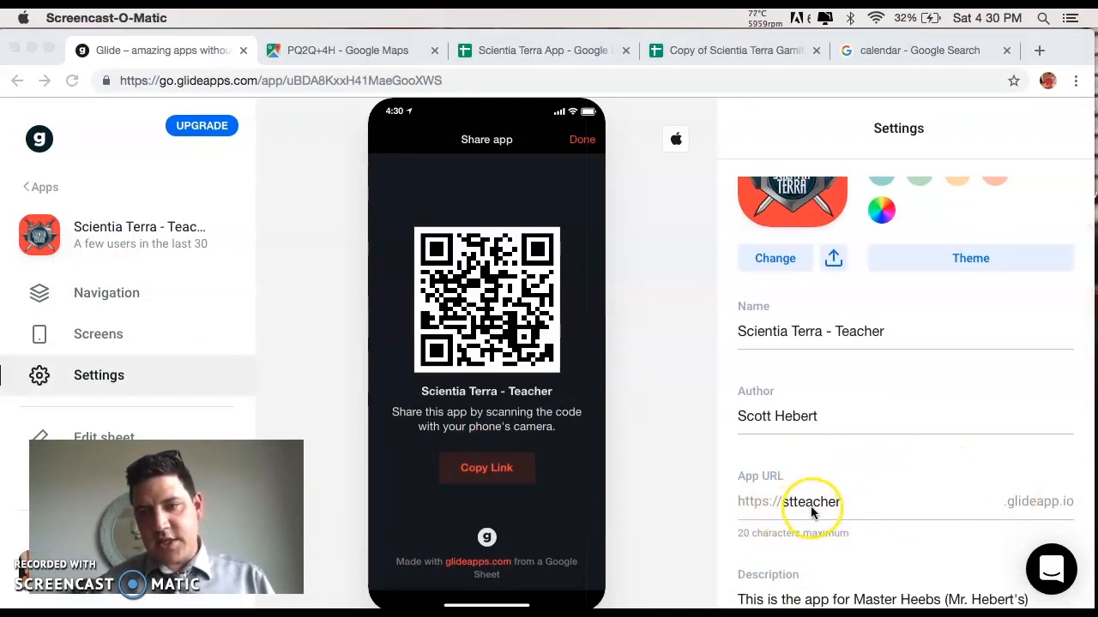
# Load the copied share link in place of the calendar search, view the app's public page, then close it and return to Glide.
pyautogui.click(938, 50)
pyautogui.click(822, 85)
pyautogui.hotkey('ctrl', 'v')
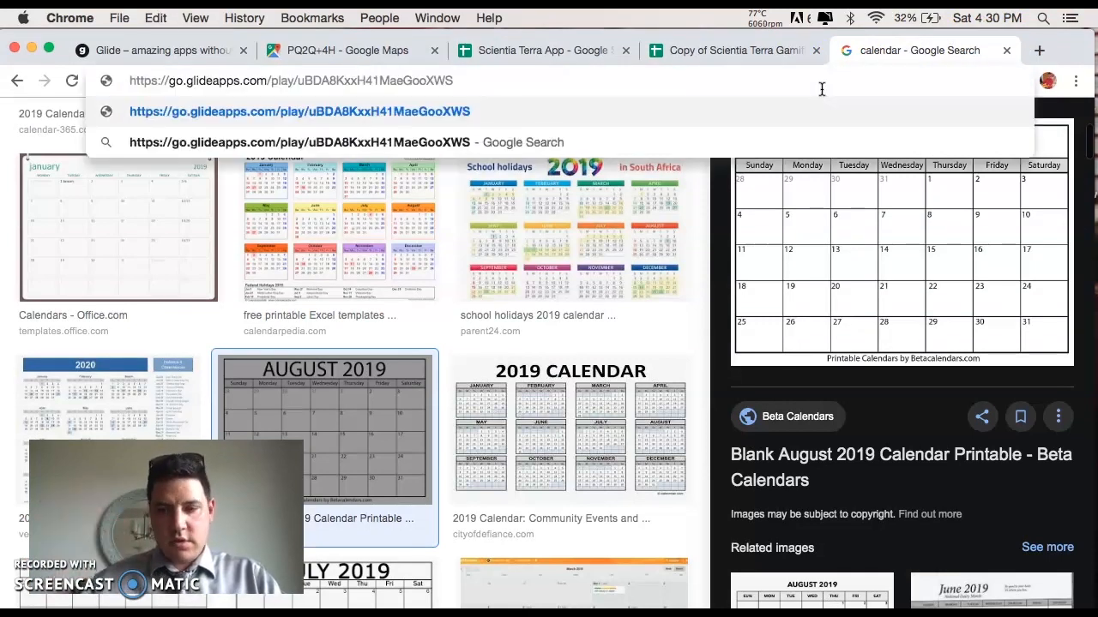
pyautogui.press('Return')
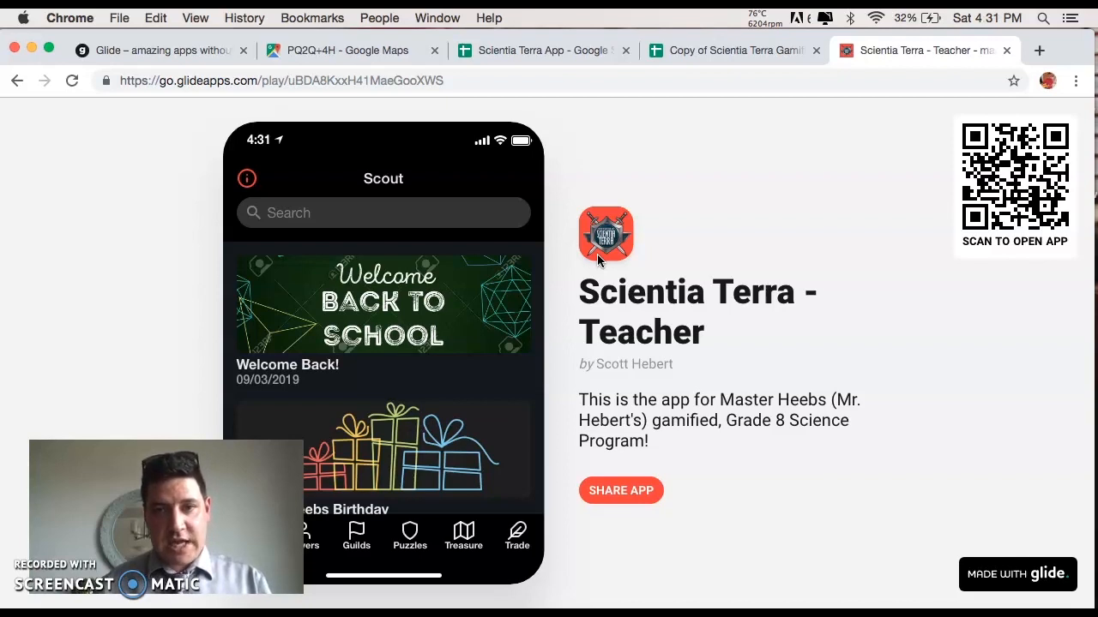
pyautogui.moveTo(1005, 194)
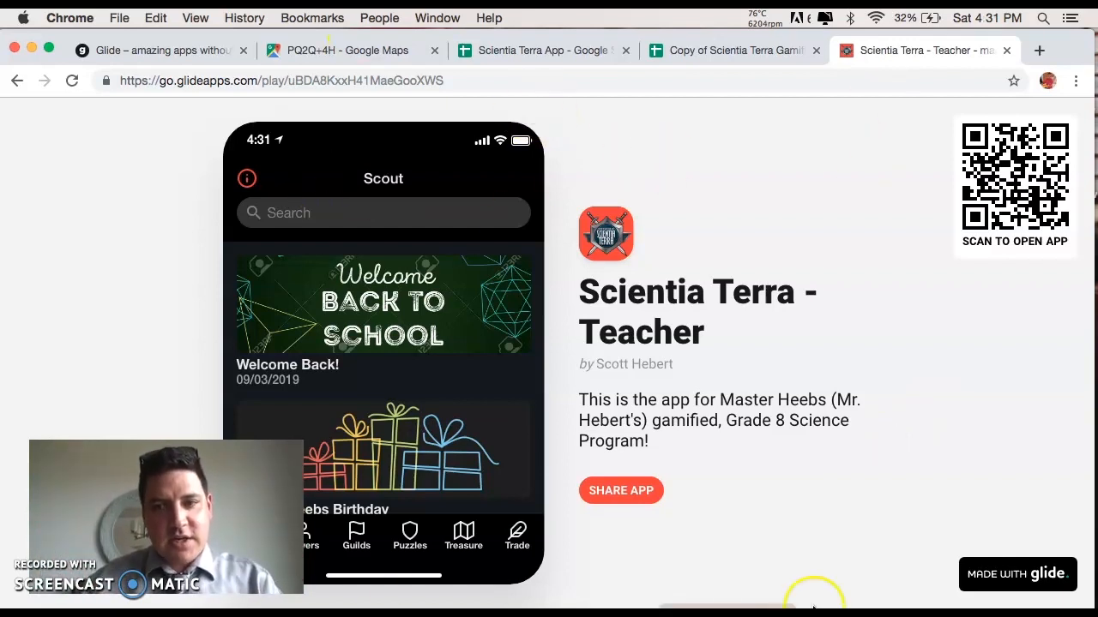
pyautogui.click(1009, 50)
pyautogui.click(185, 50)
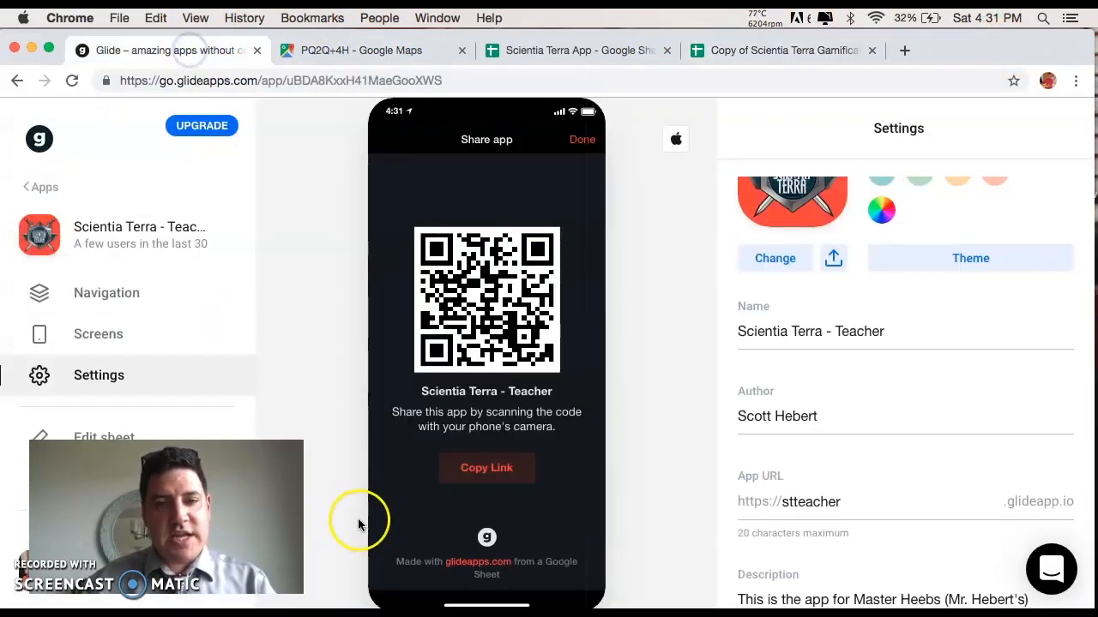